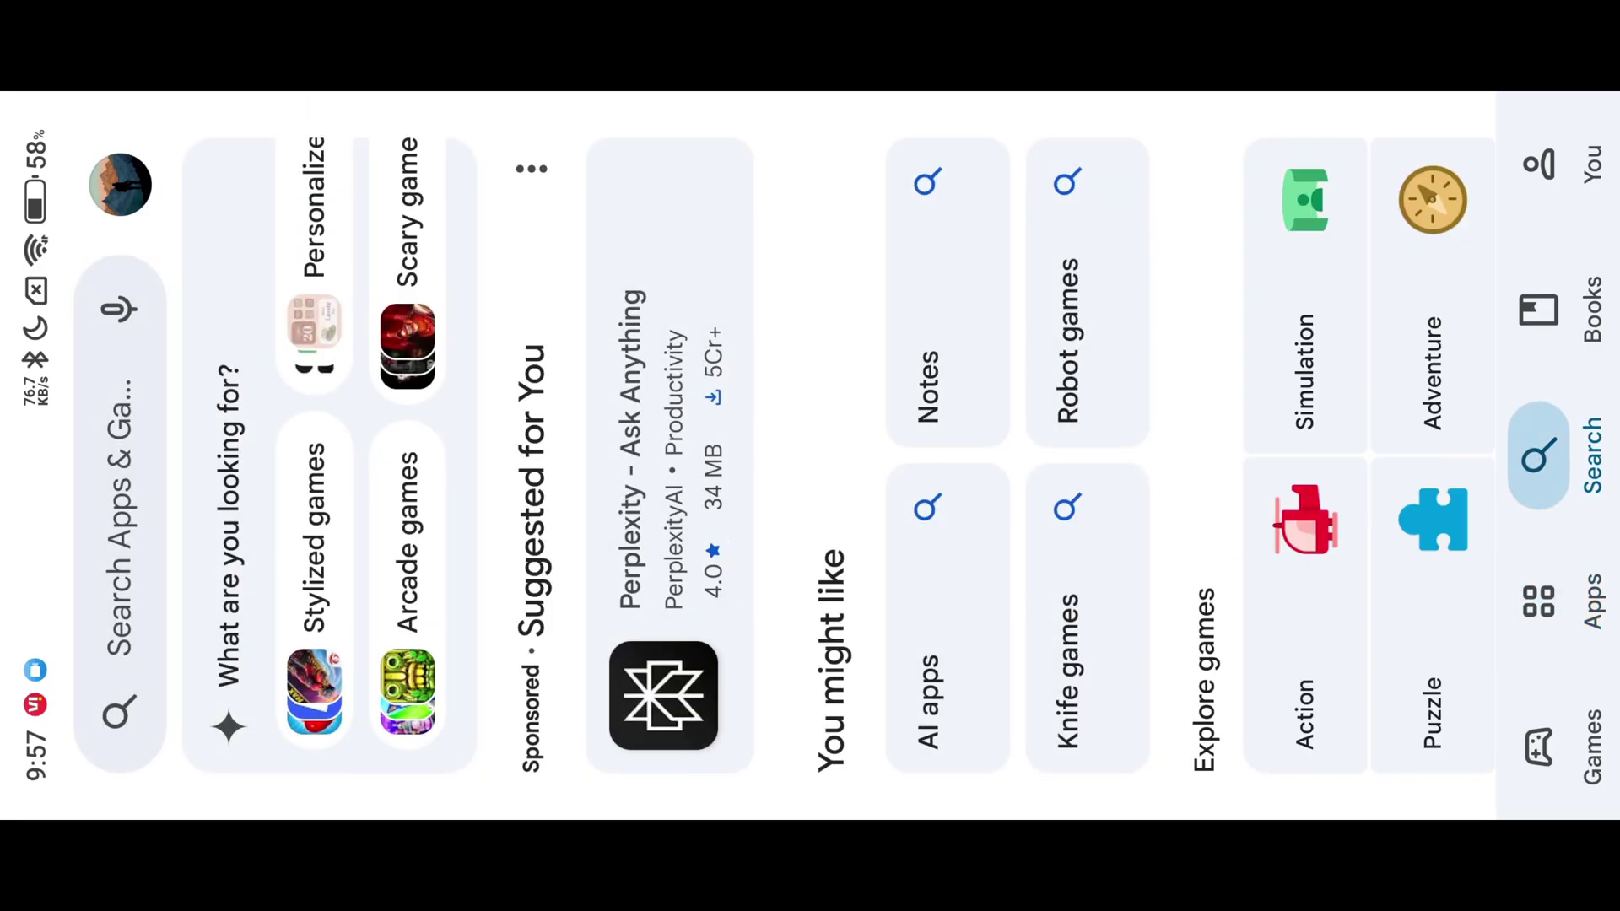
Search the Play Store for 'deeptoplay', install DeeptoPlay, then go to the home screen.
{"action": "left_click", "coordinate": [120, 506]}
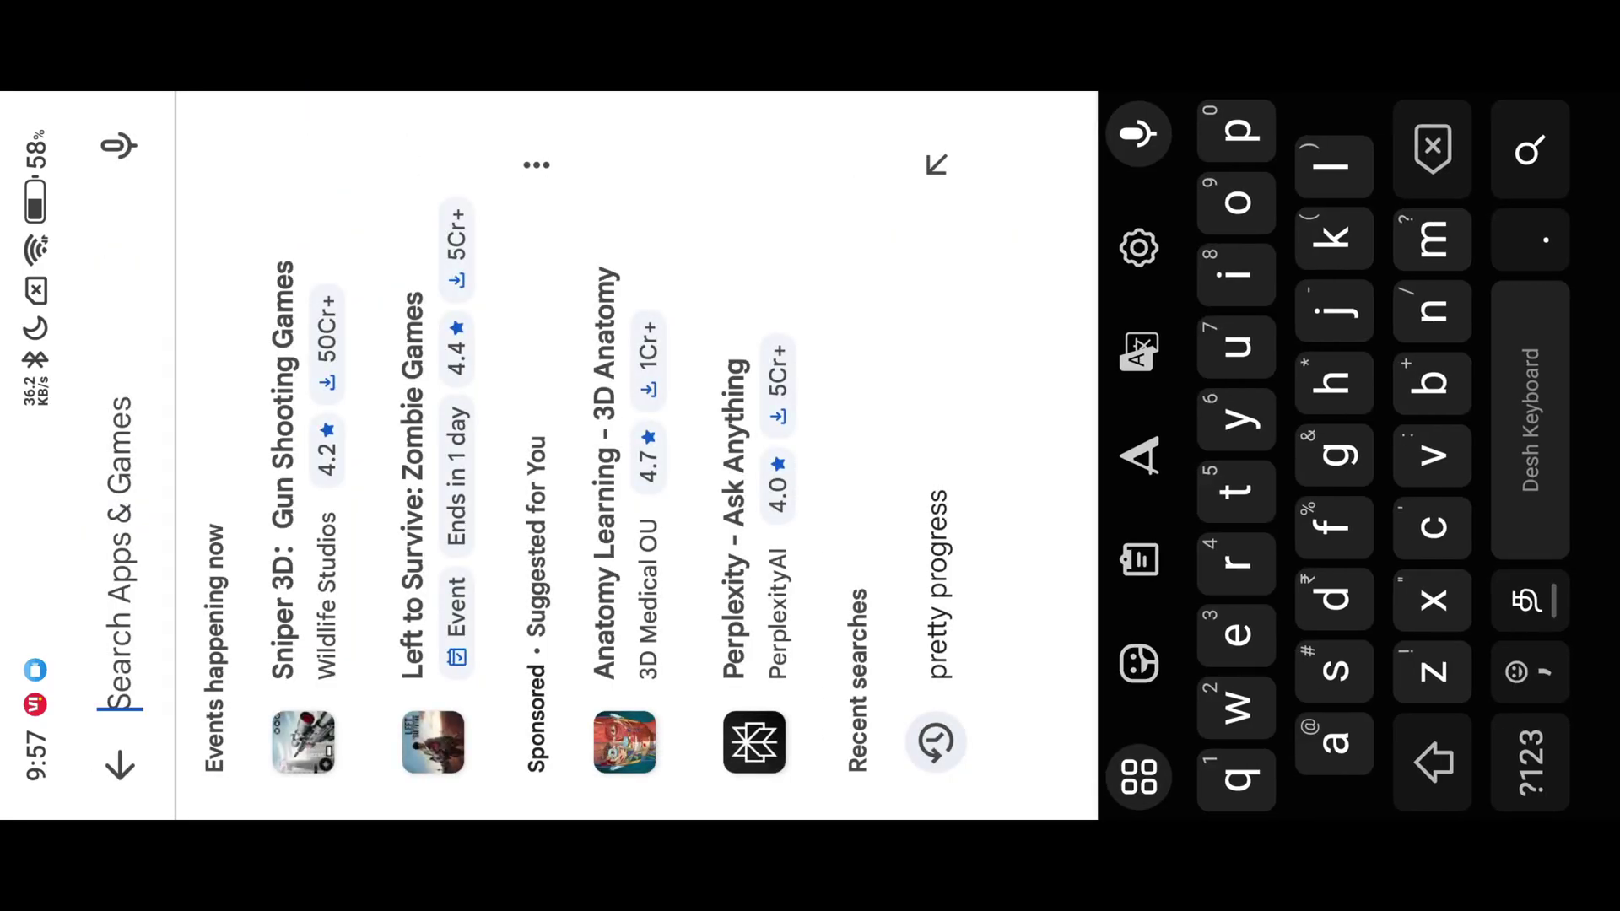
{"action": "left_click", "coordinate": [951, 474]}
{"action": "type", "text": "pr"}
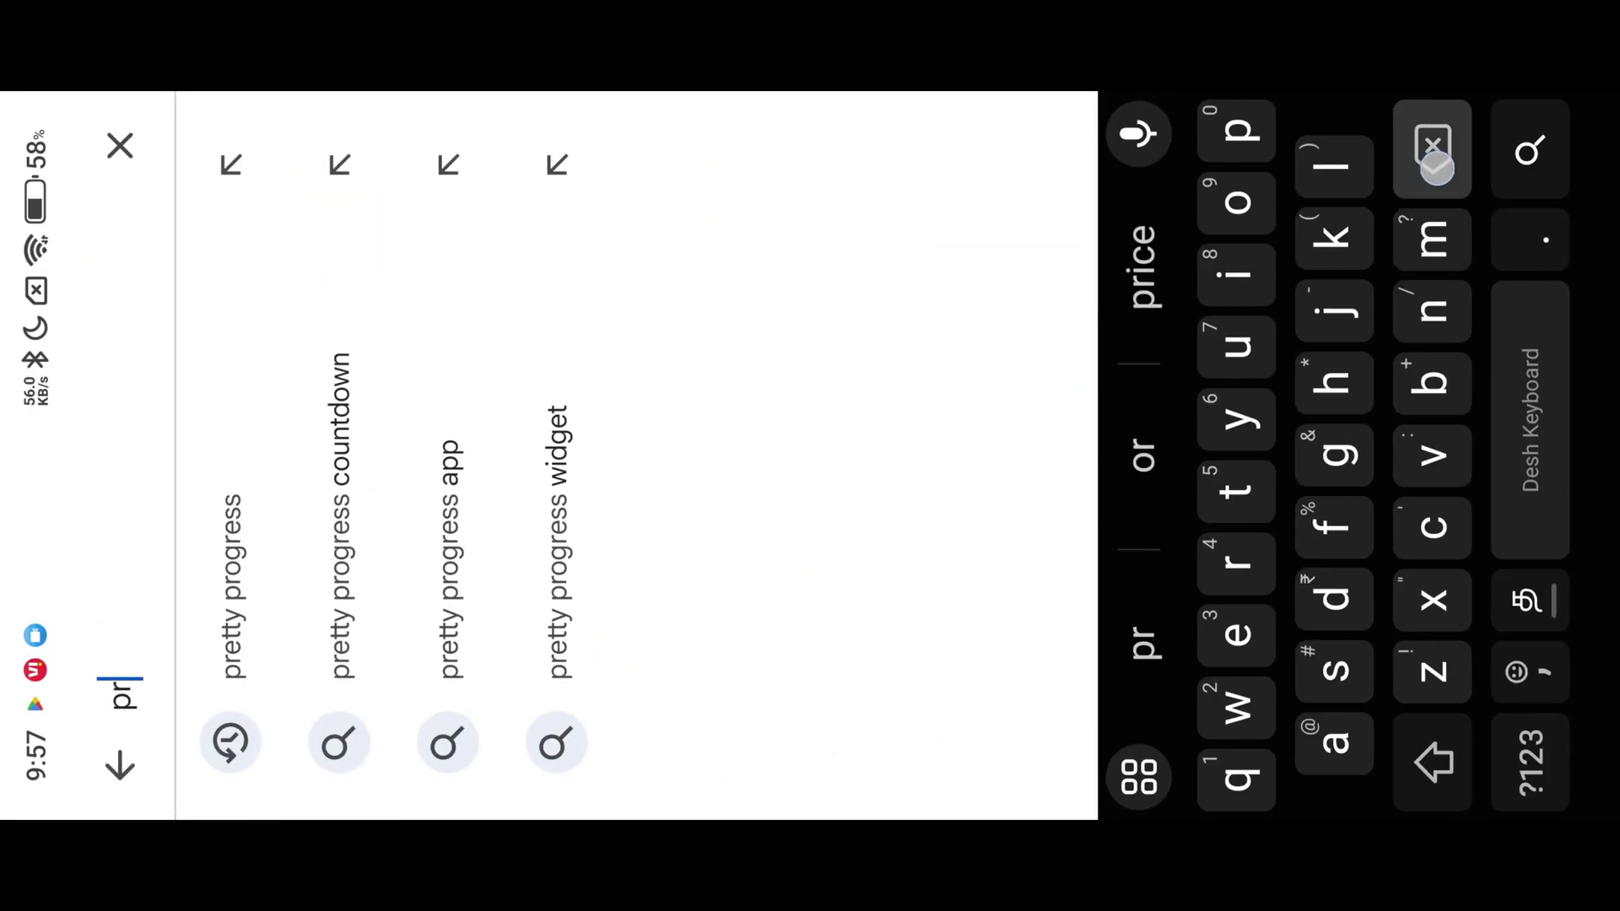
{"action": "key", "text": "BackSpace"}
{"action": "key", "text": "BackSpace"}
{"action": "type", "text": "de"}
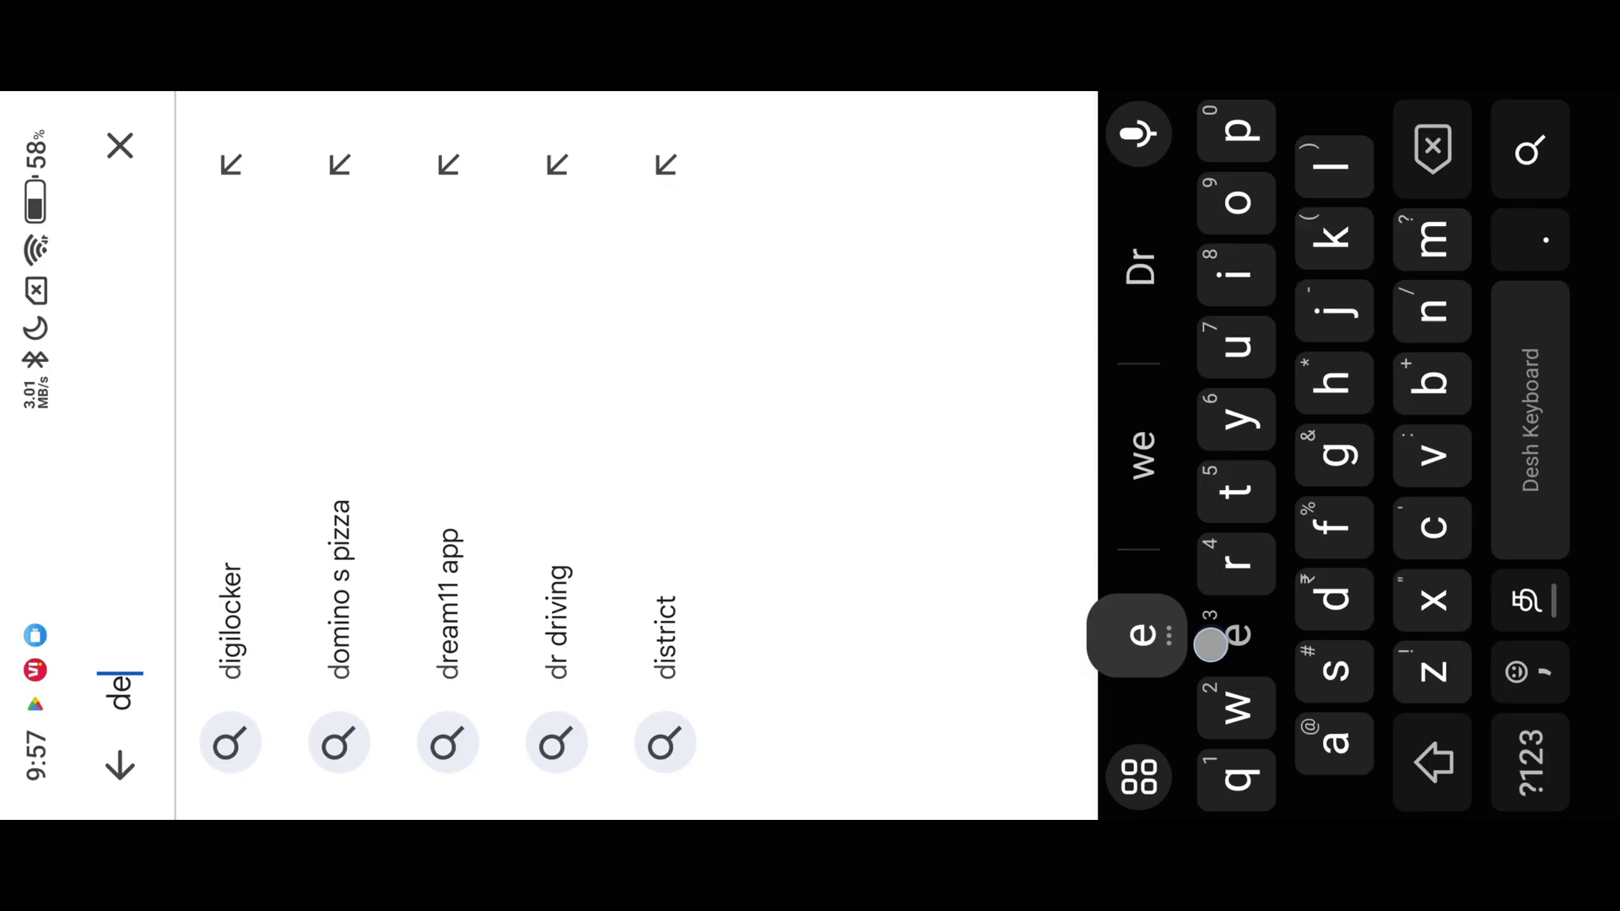
{"action": "type", "text": "eptoplay"}
{"action": "key", "text": "Return"}
{"action": "left_click", "coordinate": [704, 498]}
{"action": "left_click", "coordinate": [603, 407]}
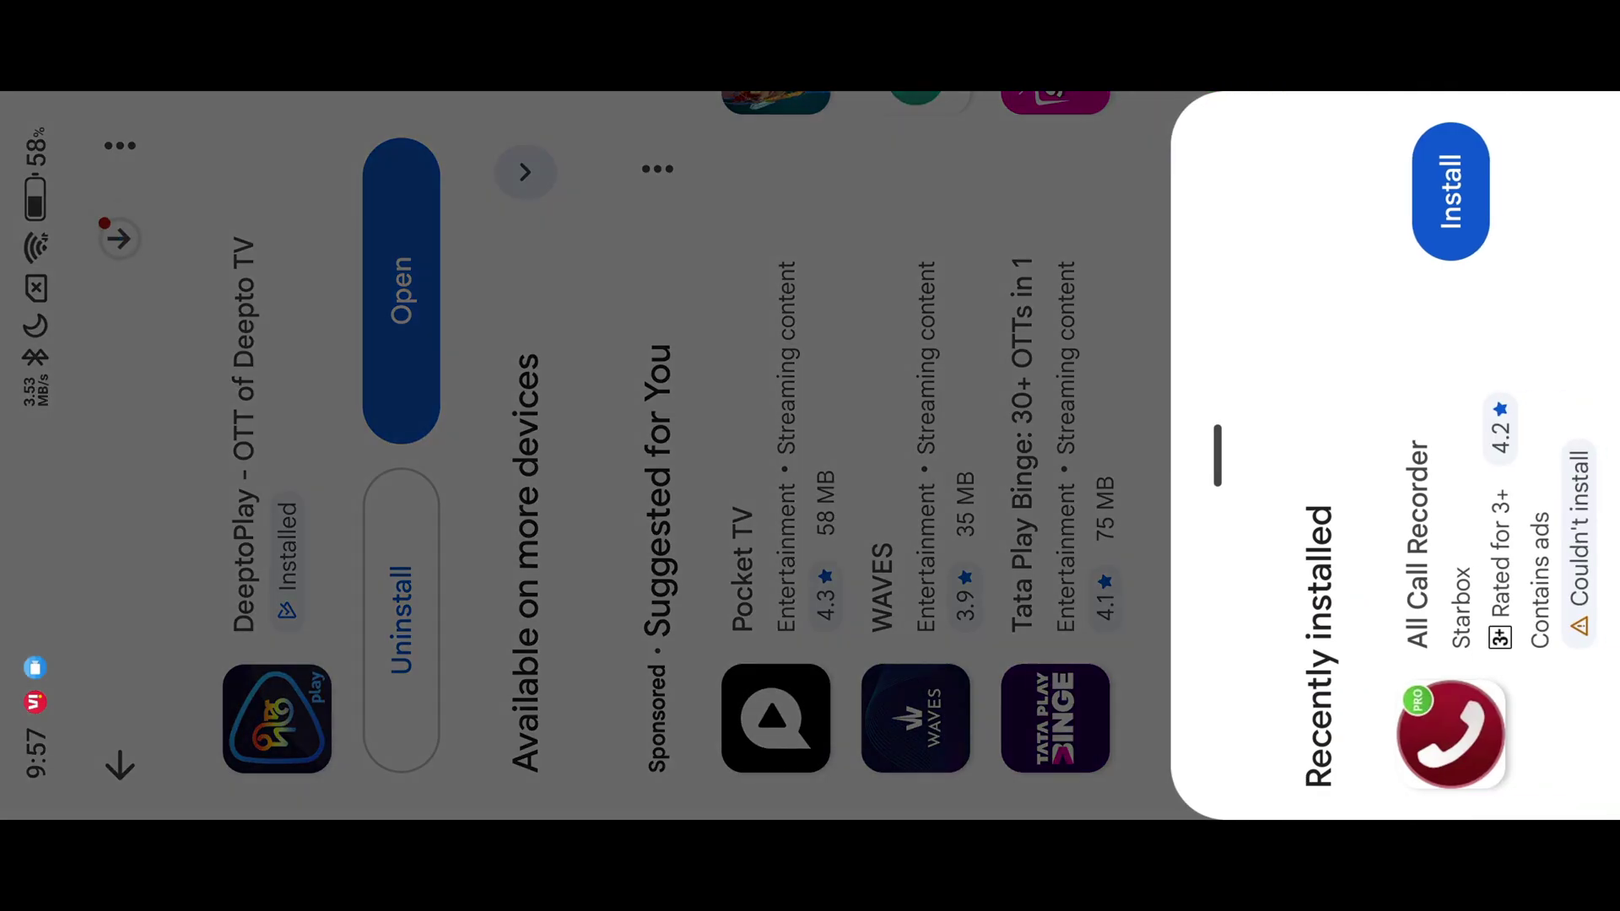
{"action": "left_click_drag", "start_coordinate": [1600, 456], "coordinate": [1202, 456]}
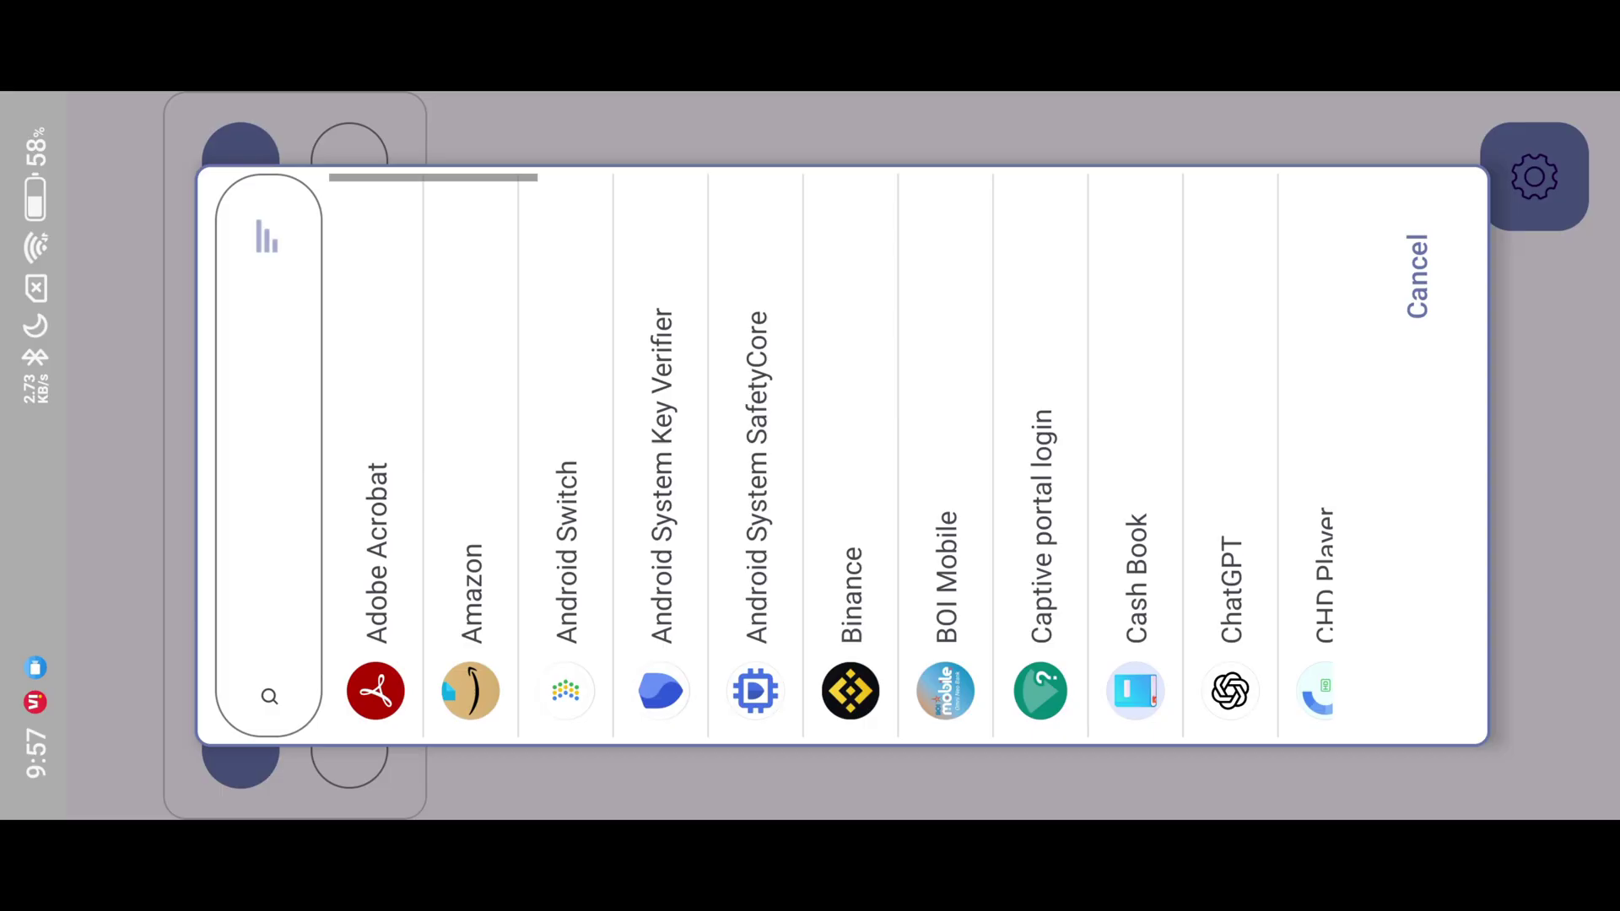
Merge DeeptoPlay's split APK in AntiSplit M and save it to MjModApps.
{"action": "left_click_drag", "start_coordinate": [819, 371], "coordinate": [449, 300]}
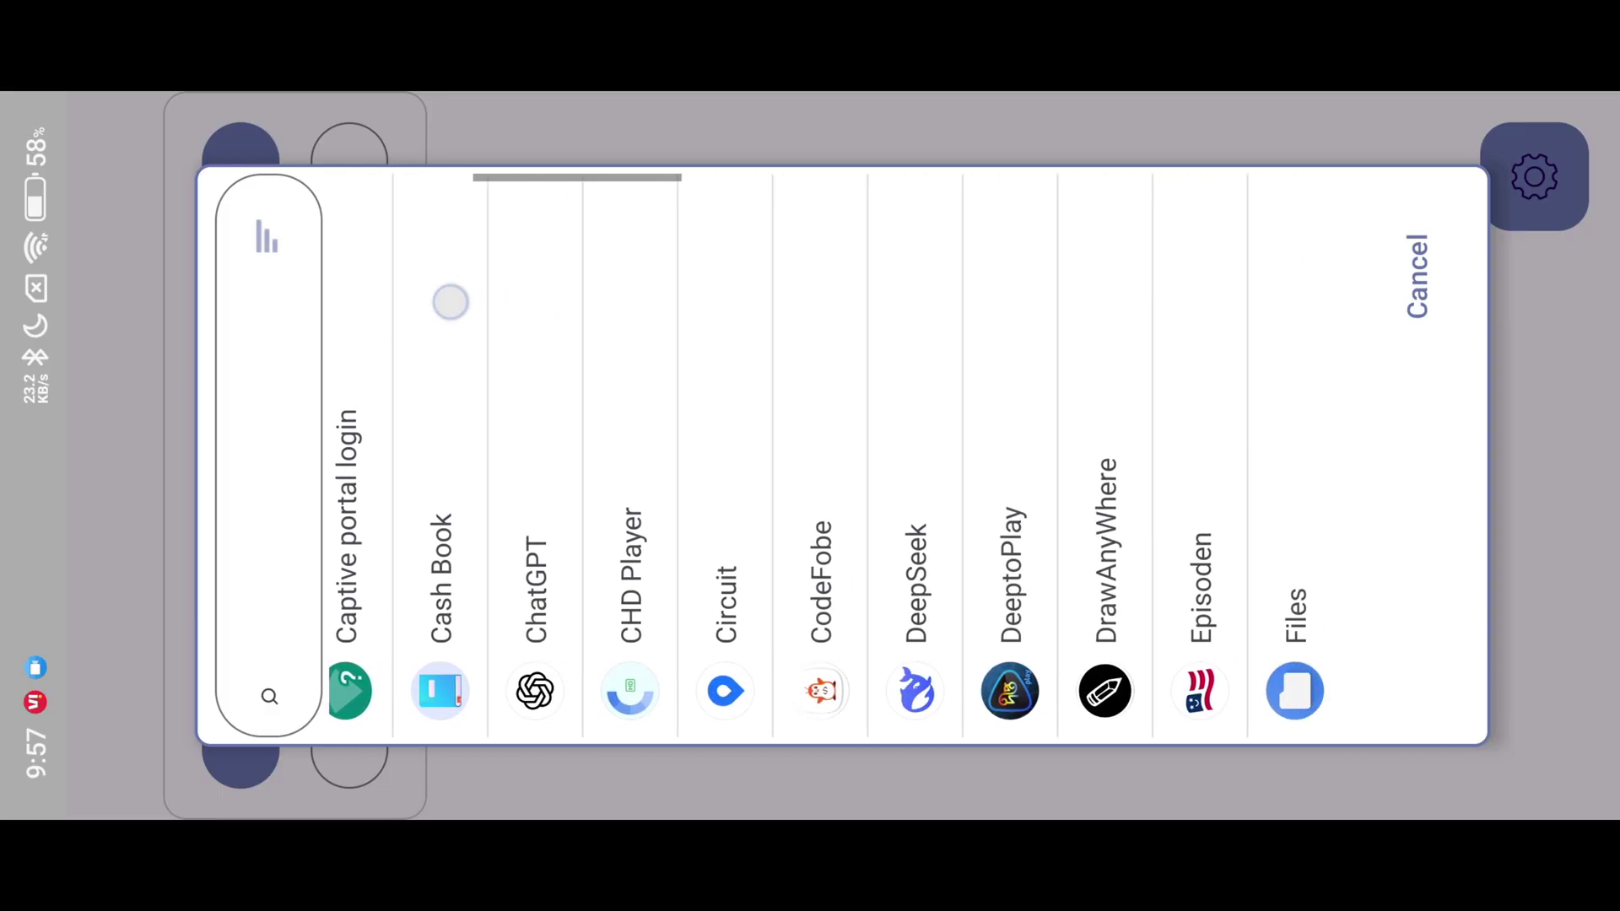
{"action": "left_click", "coordinate": [874, 468]}
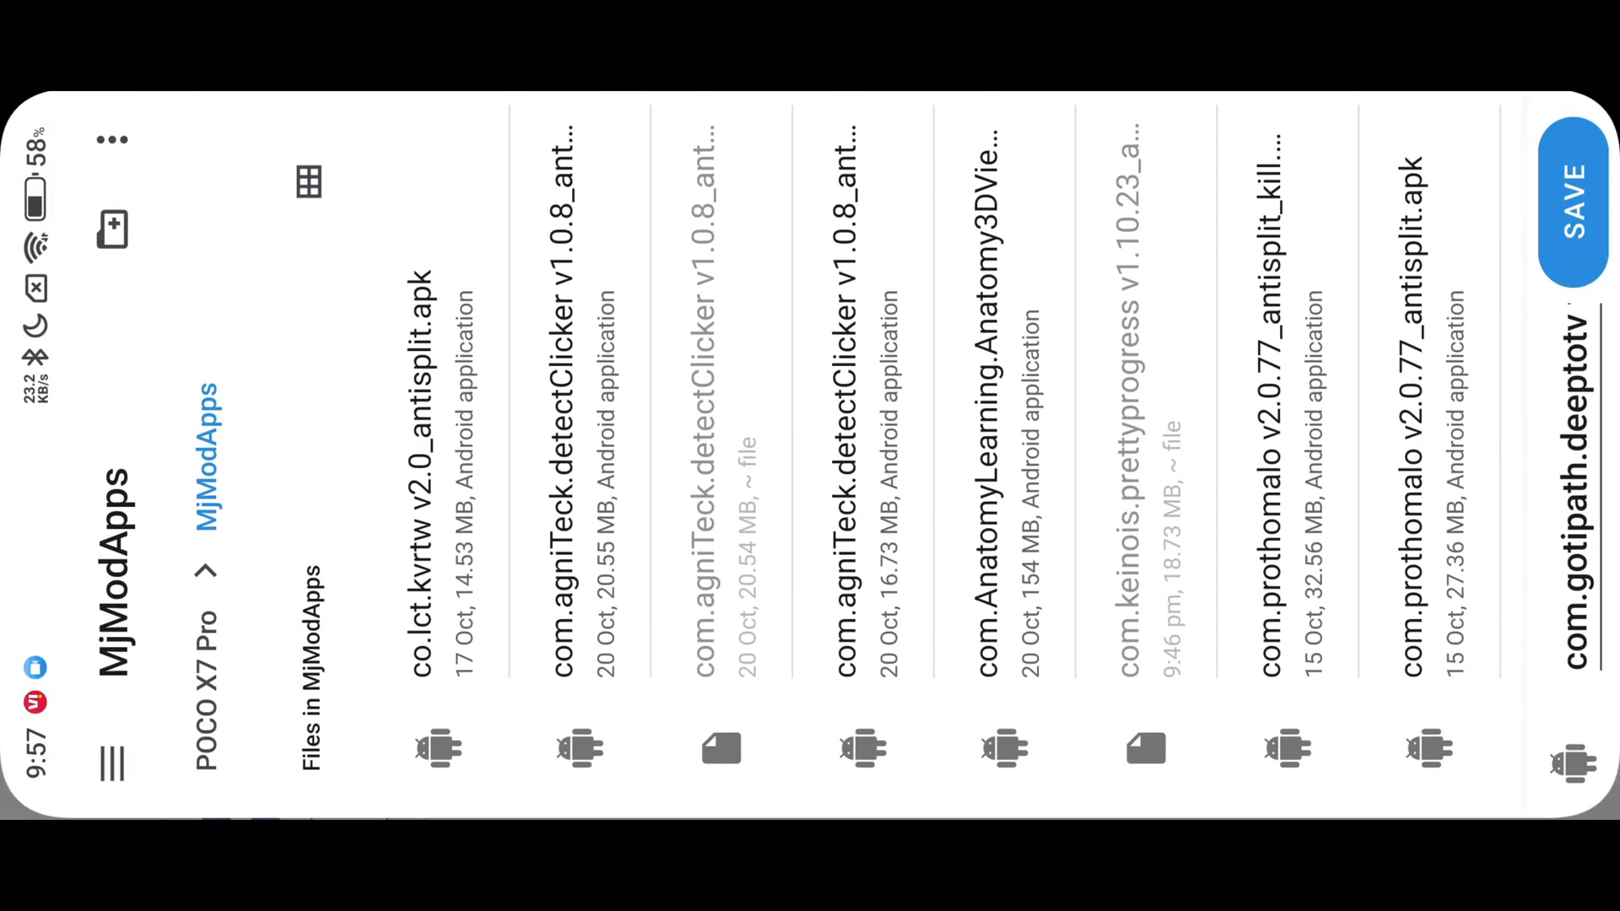
{"action": "left_click", "coordinate": [1569, 251]}
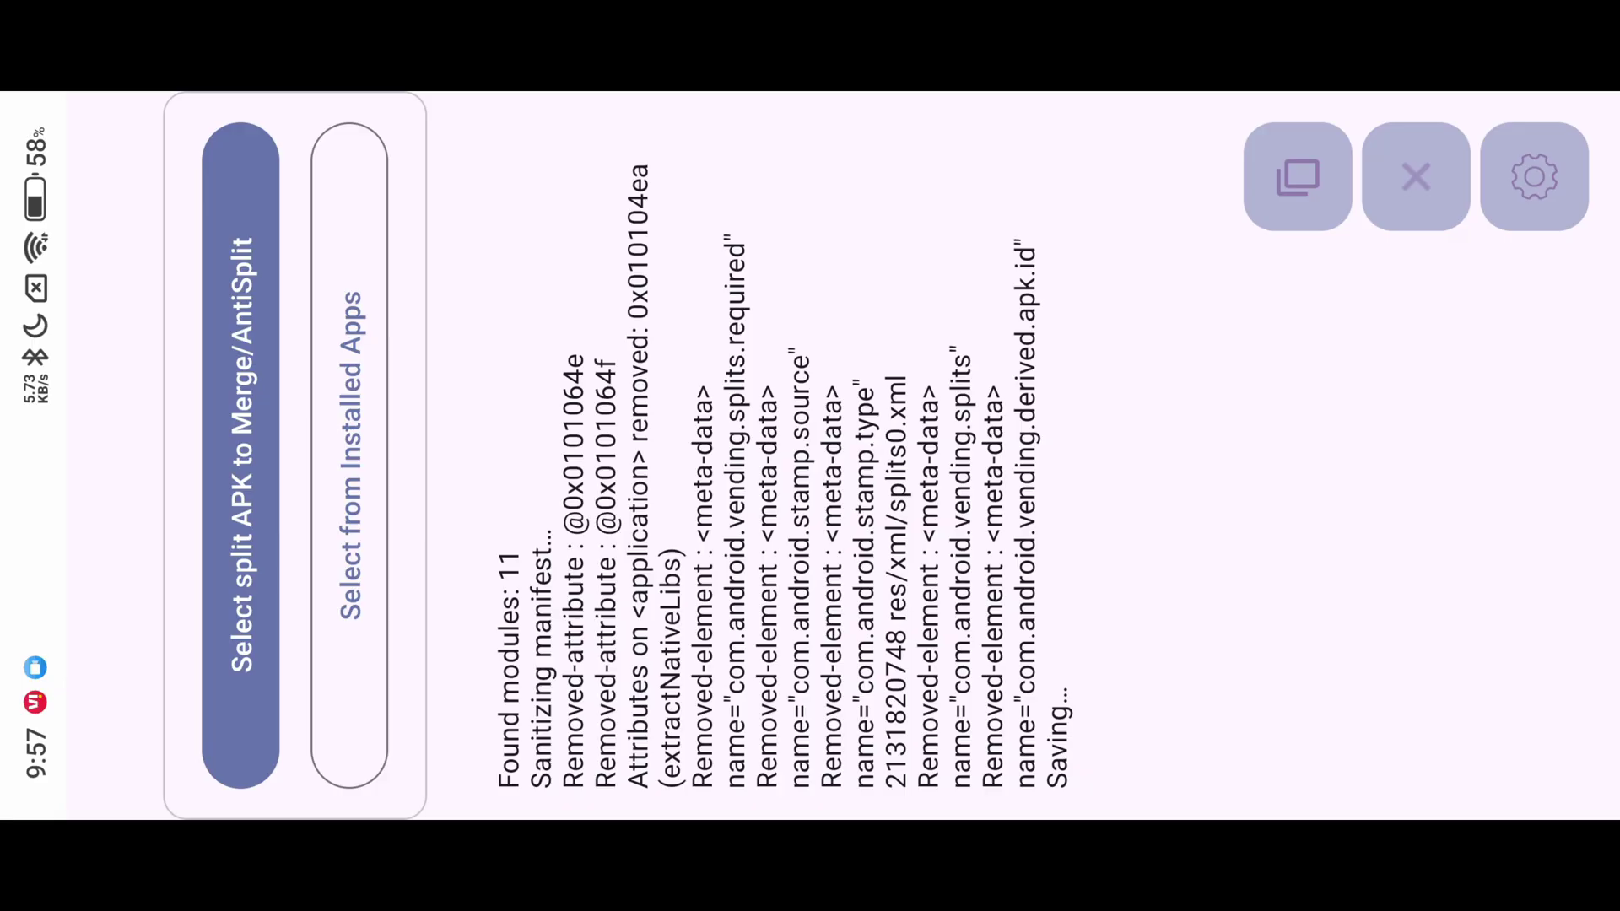
Pick another installed app to merge, then return to the home screen.
{"action": "left_click", "coordinate": [336, 393]}
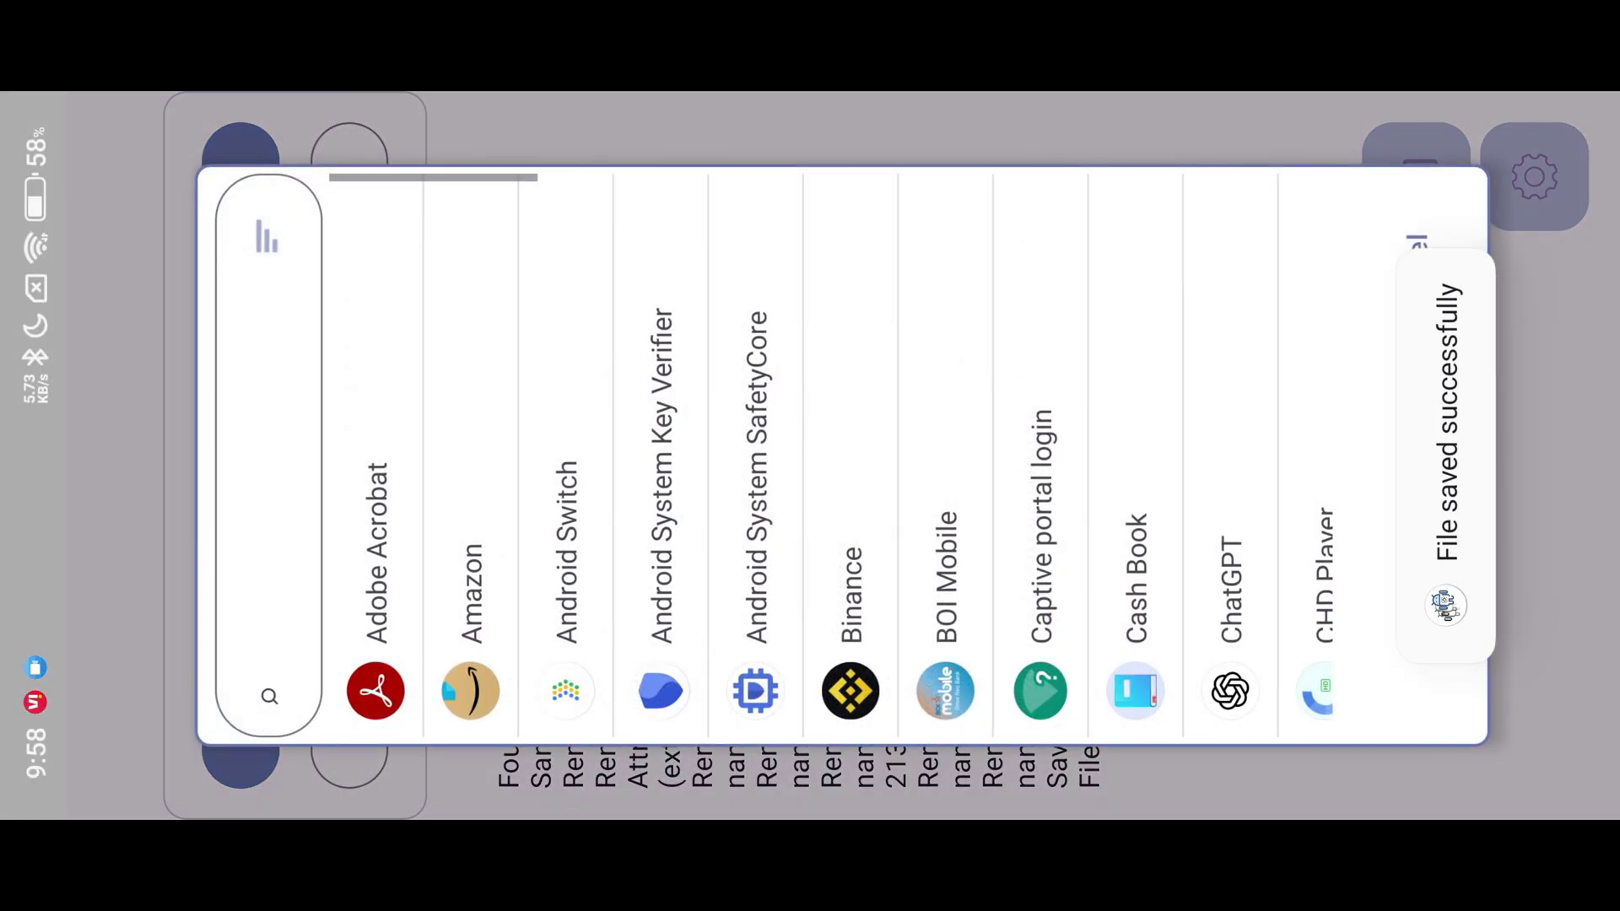
{"action": "left_click_drag", "start_coordinate": [507, 317], "coordinate": [317, 322]}
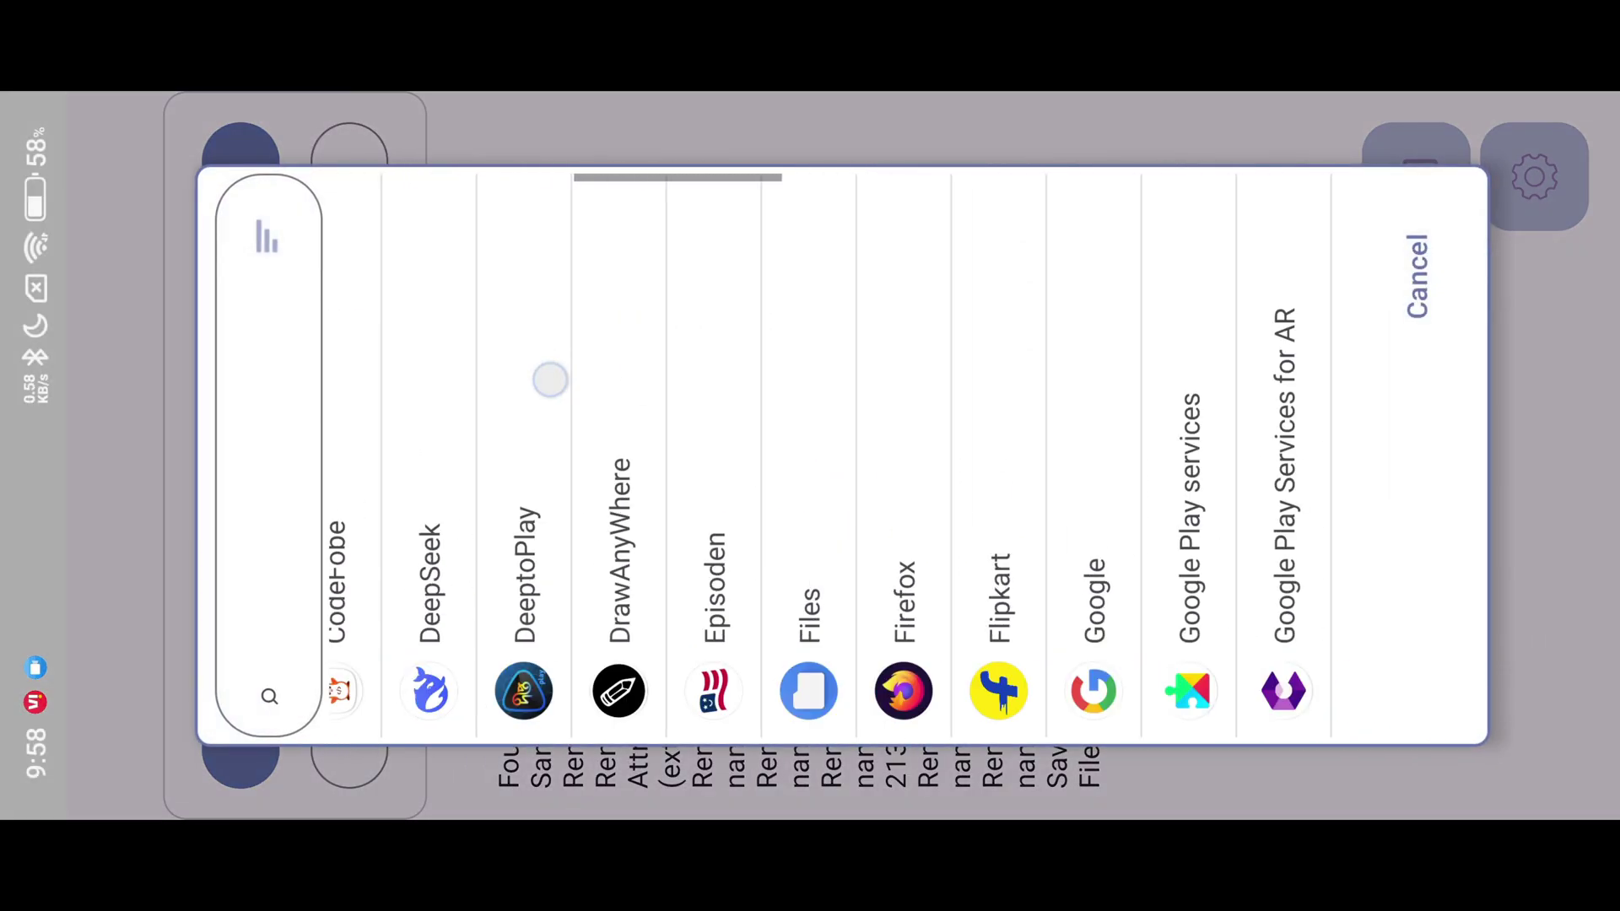
{"action": "left_click_drag", "start_coordinate": [549, 377], "coordinate": [317, 388]}
{"action": "left_click_drag", "start_coordinate": [923, 401], "coordinate": [634, 392]}
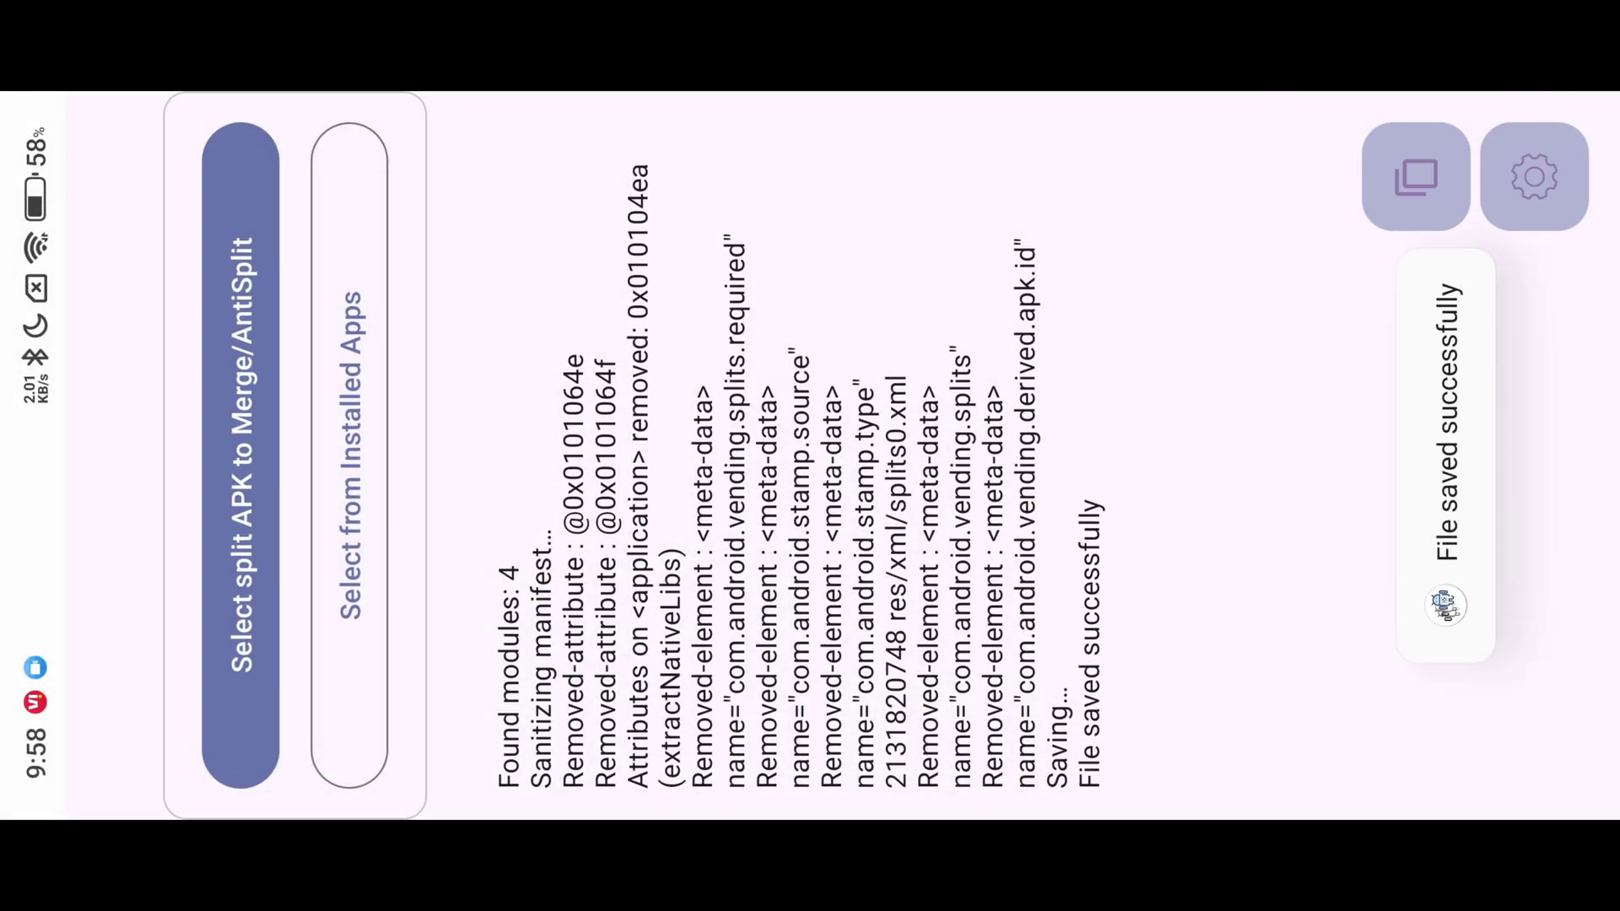
{"action": "left_click_drag", "start_coordinate": [1600, 456], "coordinate": [1012, 456]}
Open MT Manager's MjModApps storage and select the com.keinois.prettyprogress merged APK.
{"action": "left_click", "coordinate": [581, 538]}
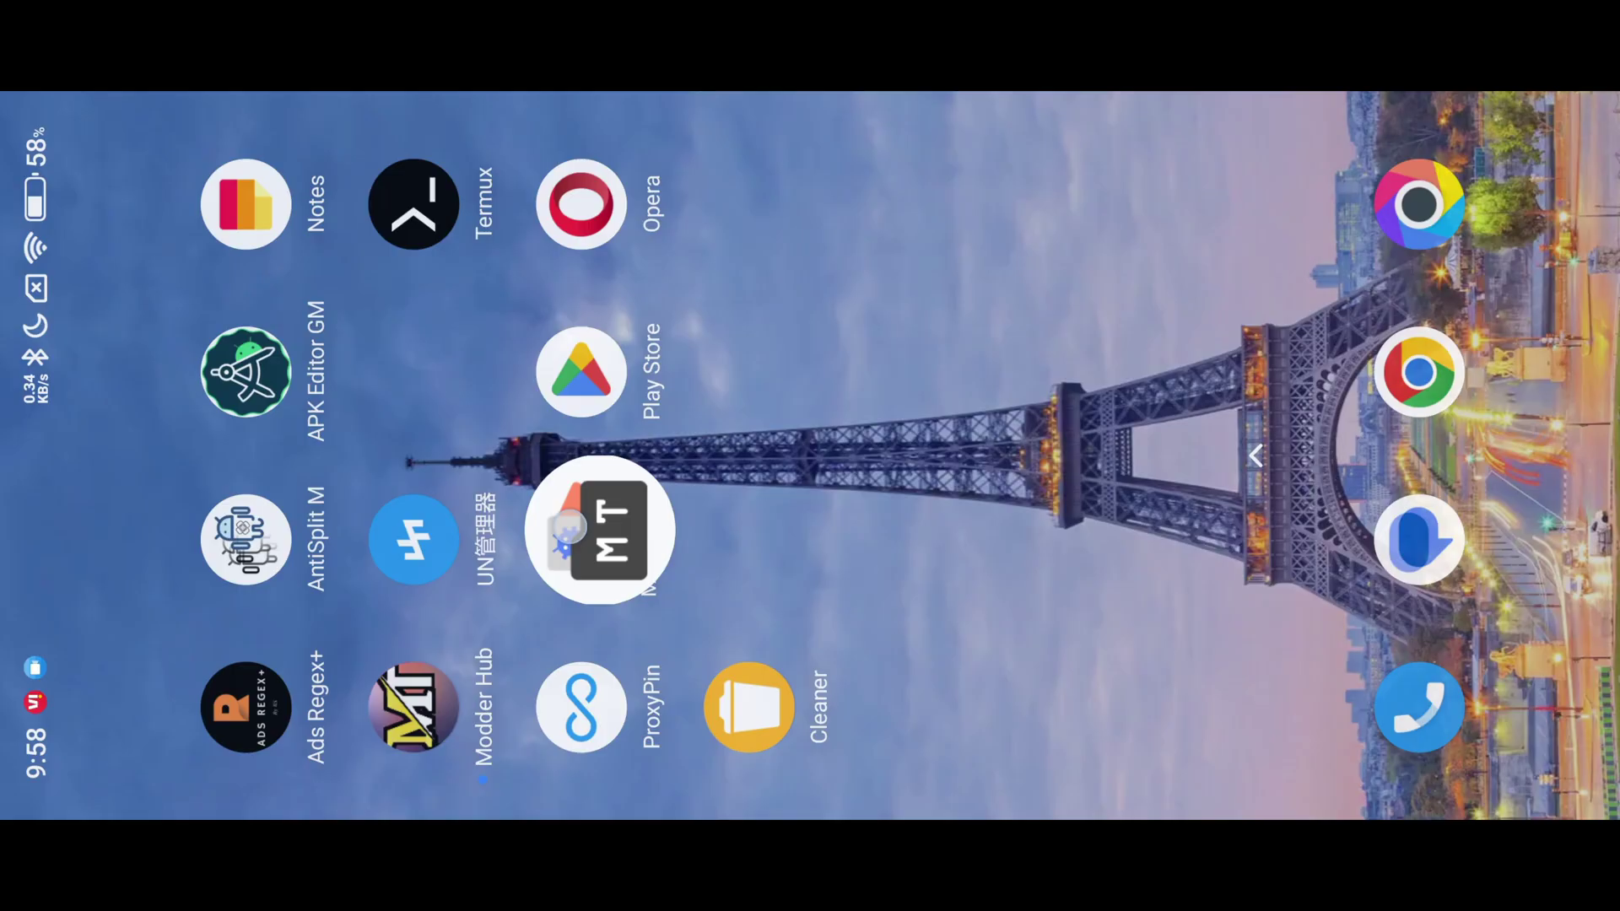
{"action": "left_click", "coordinate": [119, 763]}
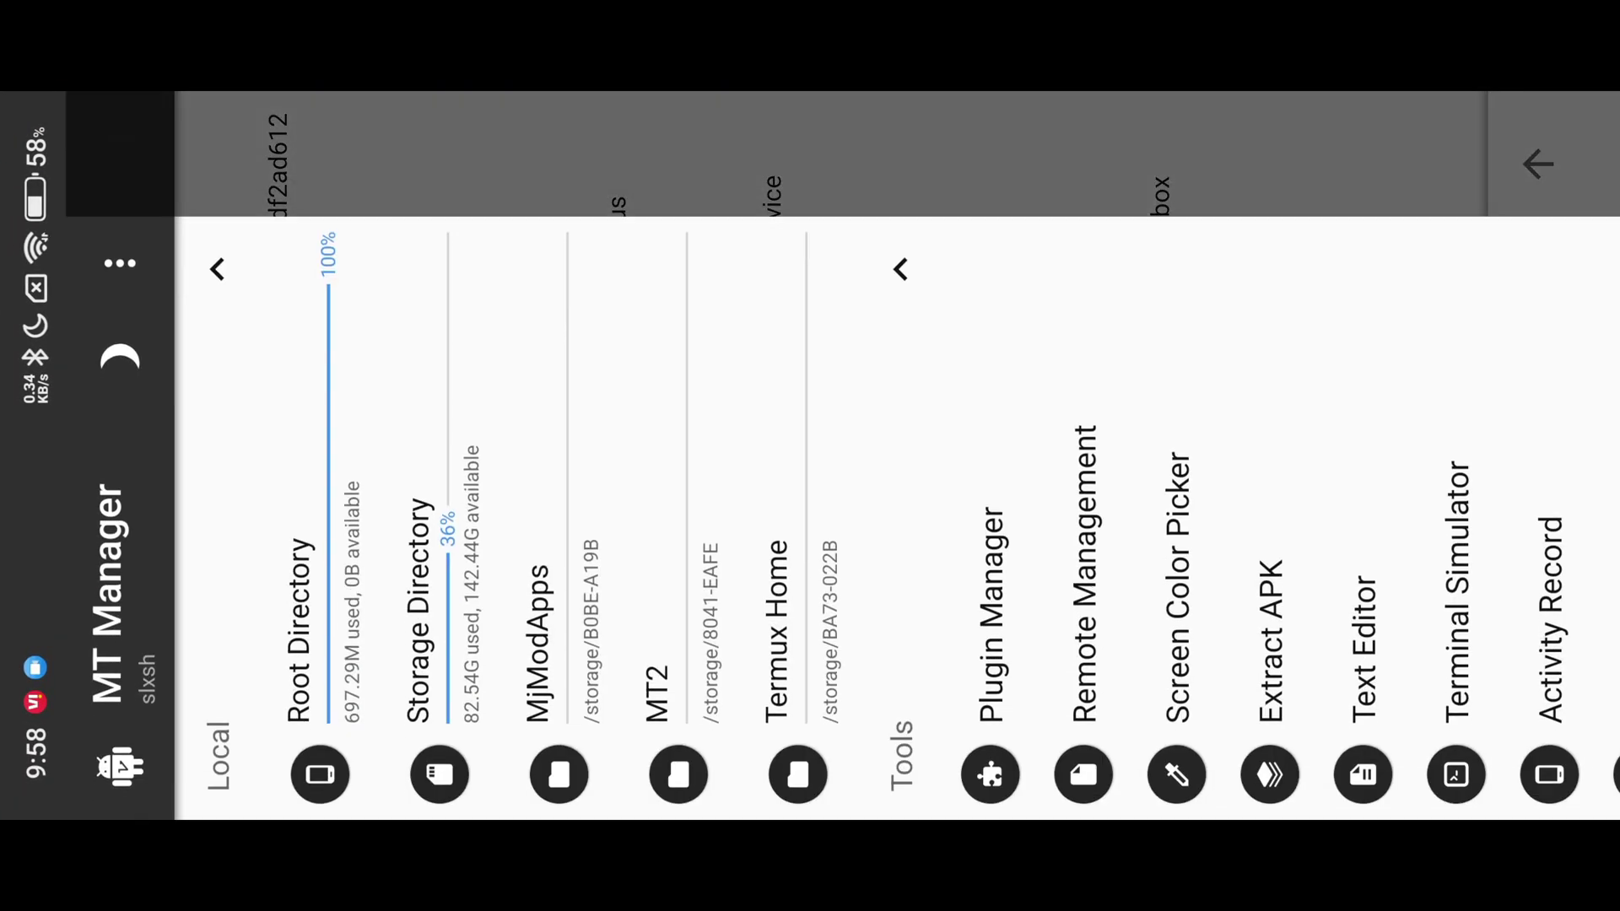
{"action": "left_click", "coordinate": [554, 390]}
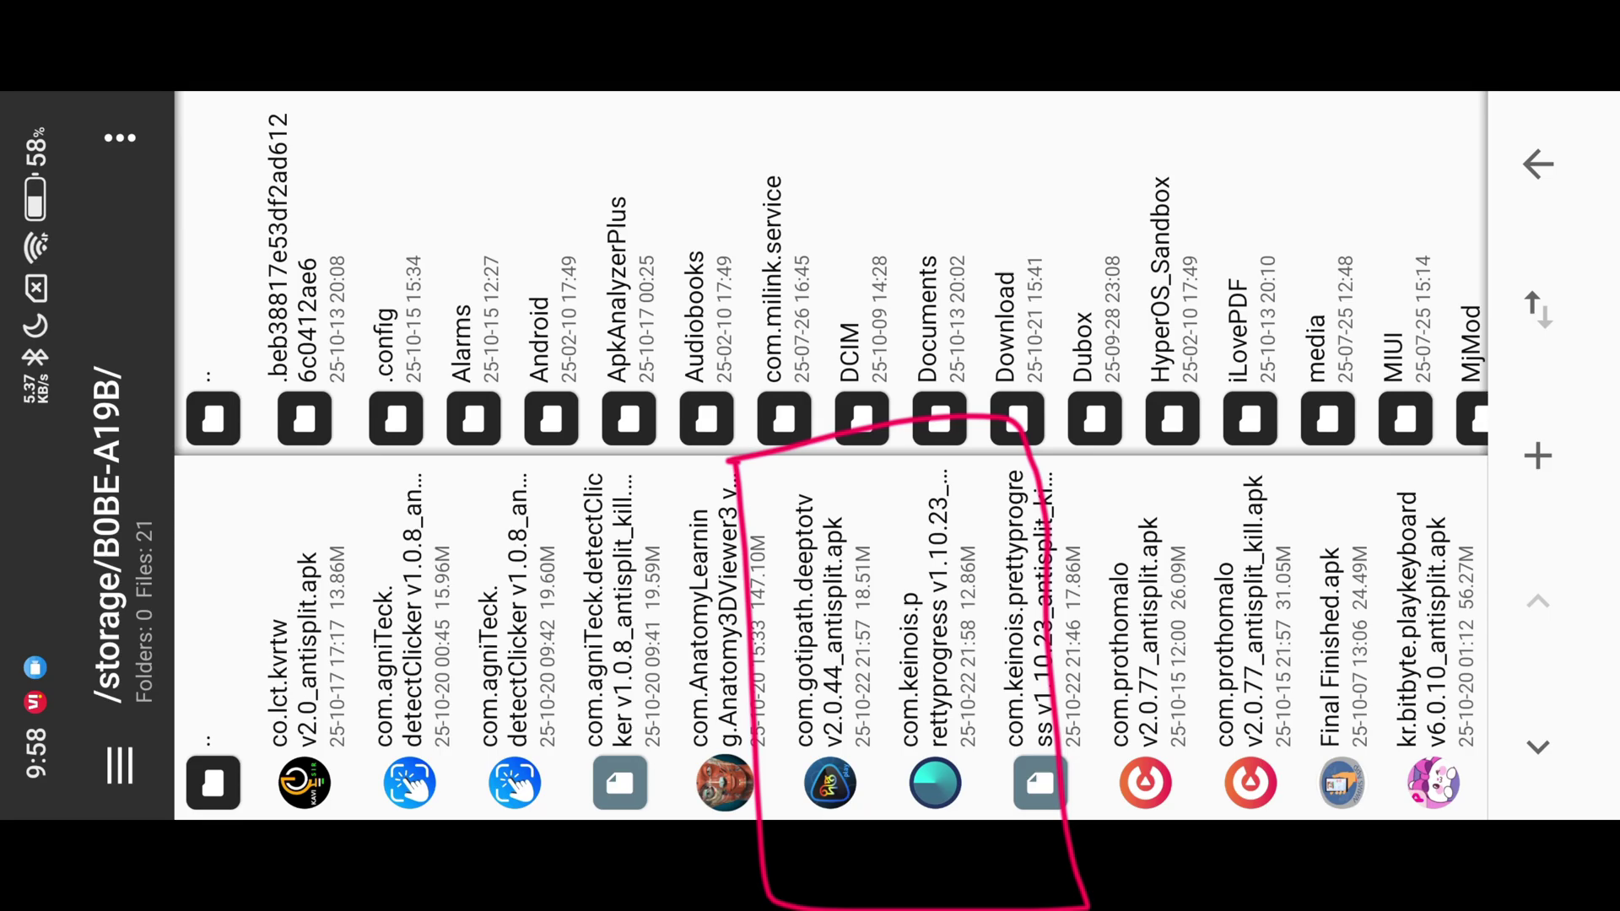
{"action": "mouse_move", "coordinate": [925, 615]}
{"action": "left_mouse_down"}
{"action": "mouse_move", "coordinate": [936, 561]}
{"action": "mouse_move", "coordinate": [925, 615]}
{"action": "left_mouse_up"}
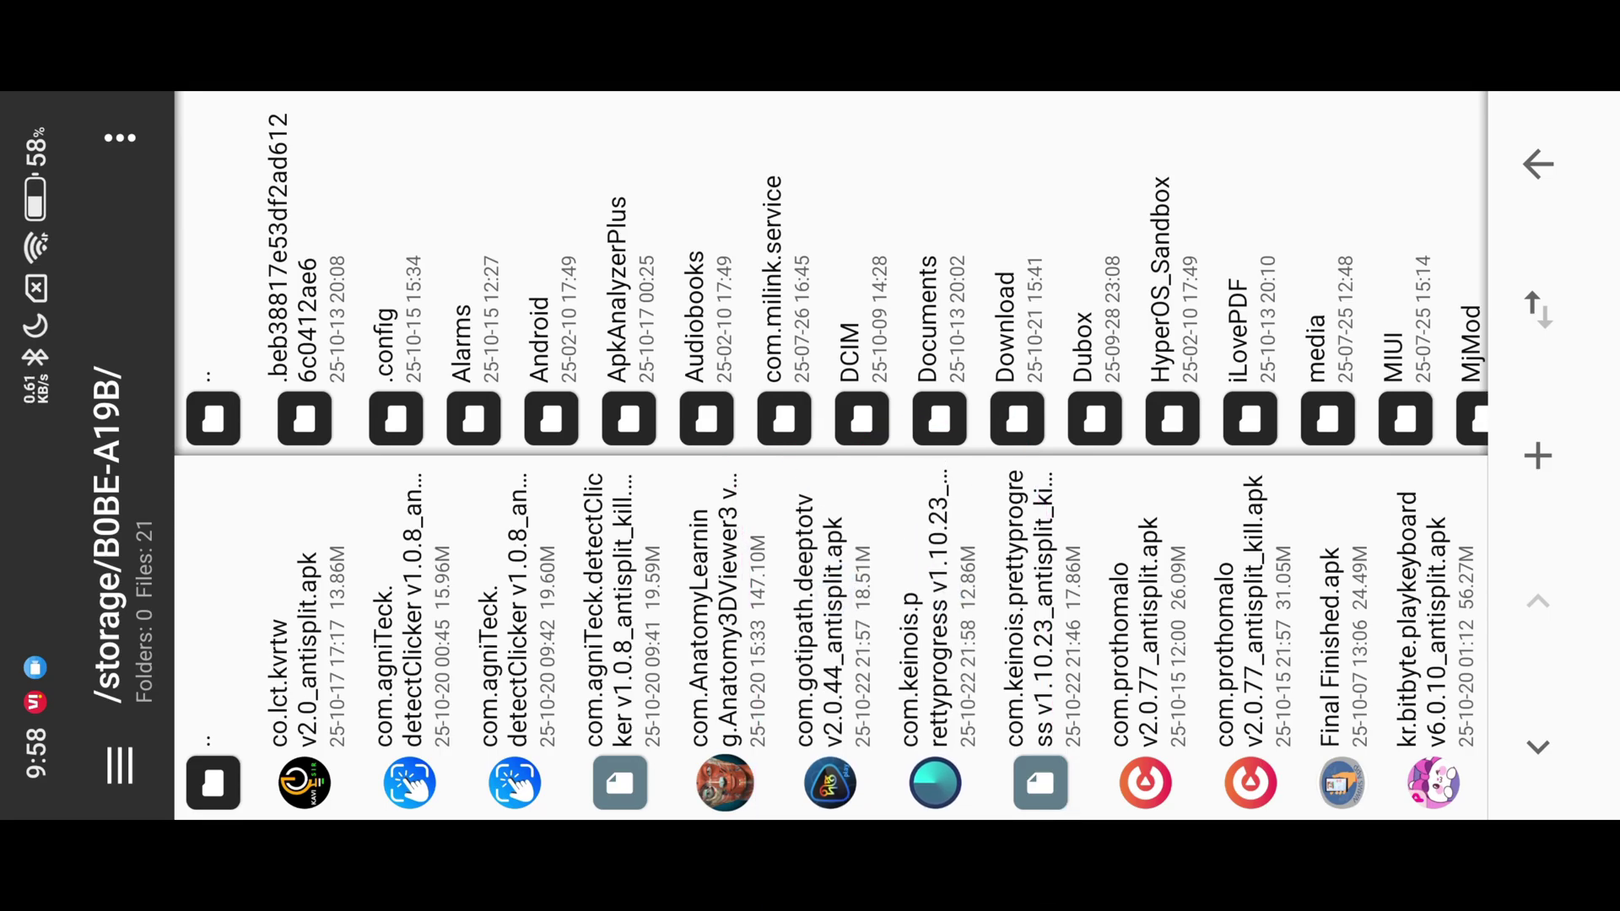
{"action": "left_click", "coordinate": [939, 607]}
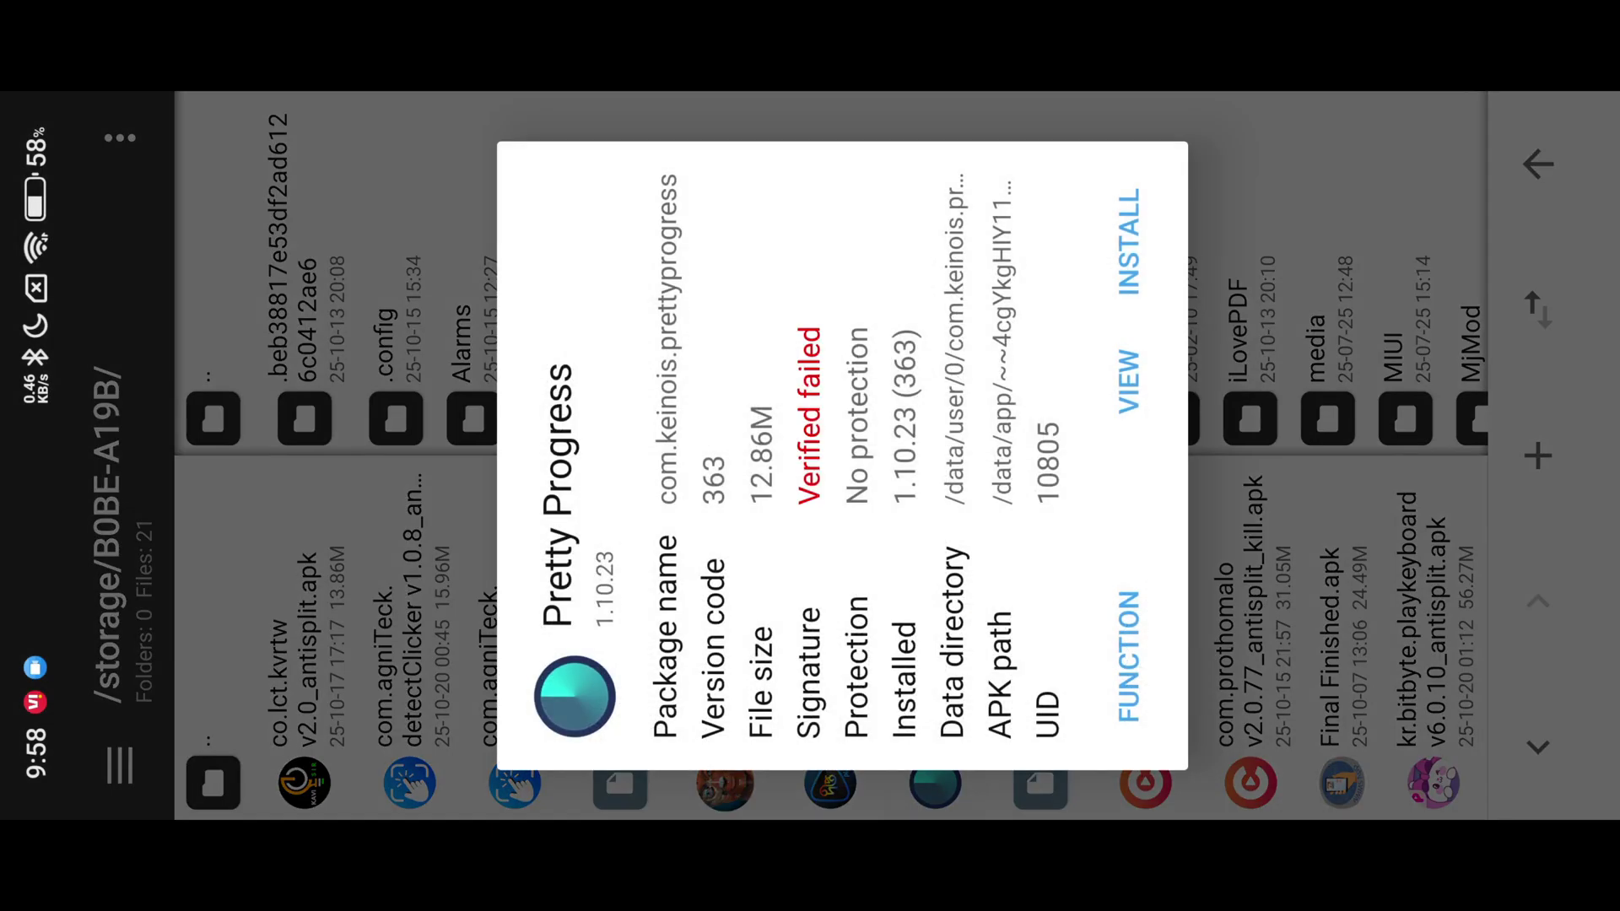
Apply Kill Signature Verification to the Pretty Progress APK.
{"action": "left_click", "coordinate": [1126, 596]}
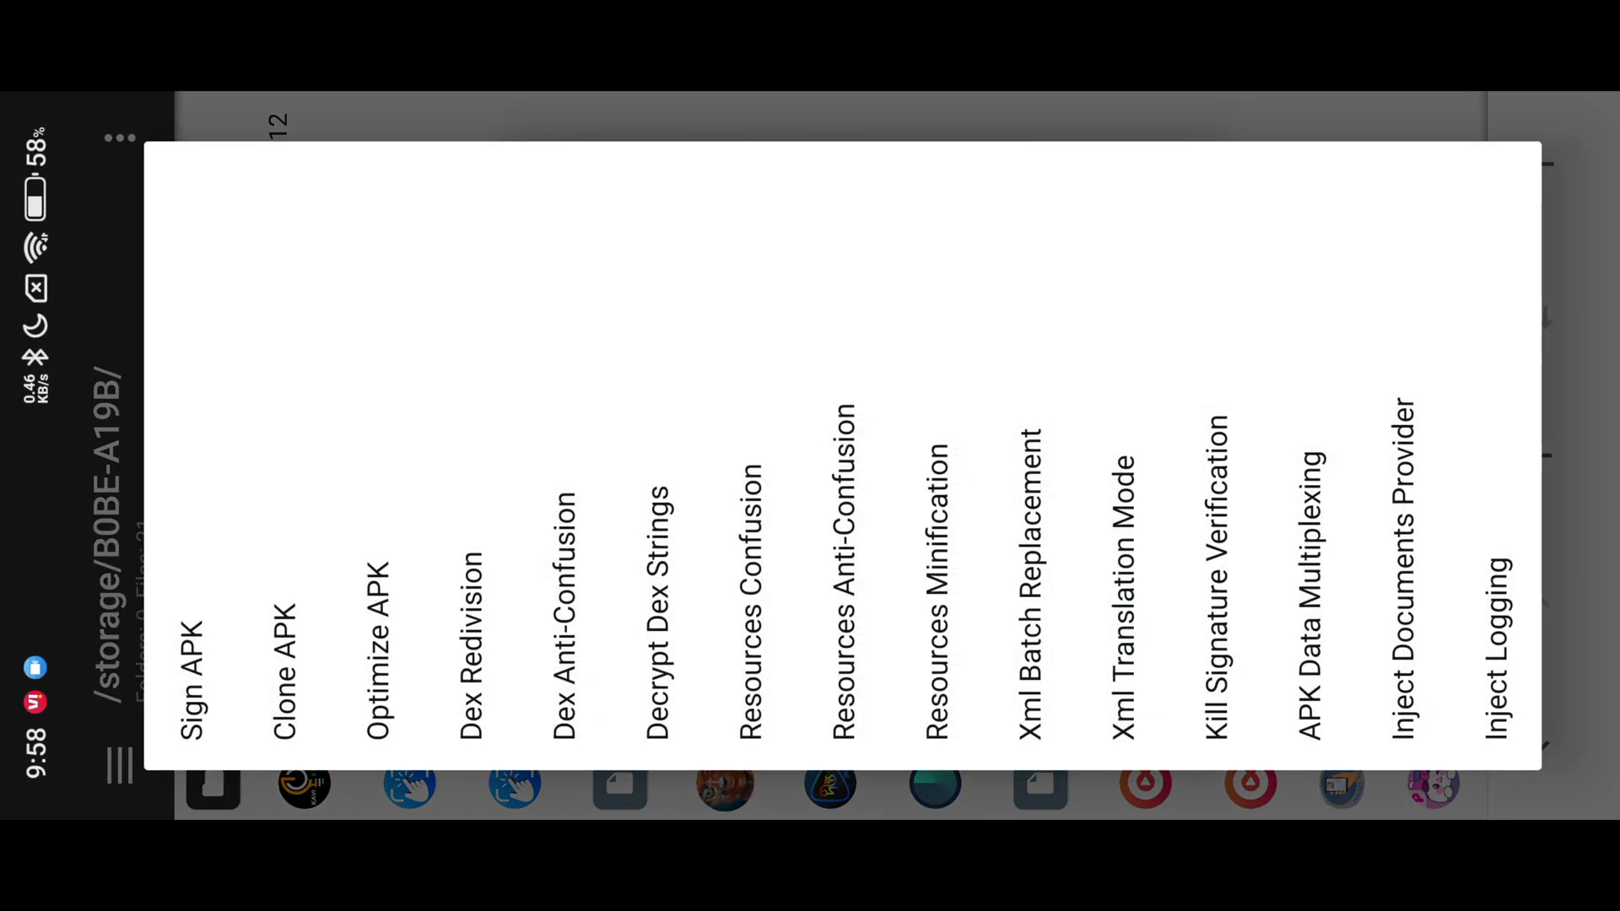
{"action": "left_click", "coordinate": [190, 618]}
{"action": "left_click_drag", "start_coordinate": [190, 617], "coordinate": [1038, 451]}
{"action": "left_click", "coordinate": [1221, 418]}
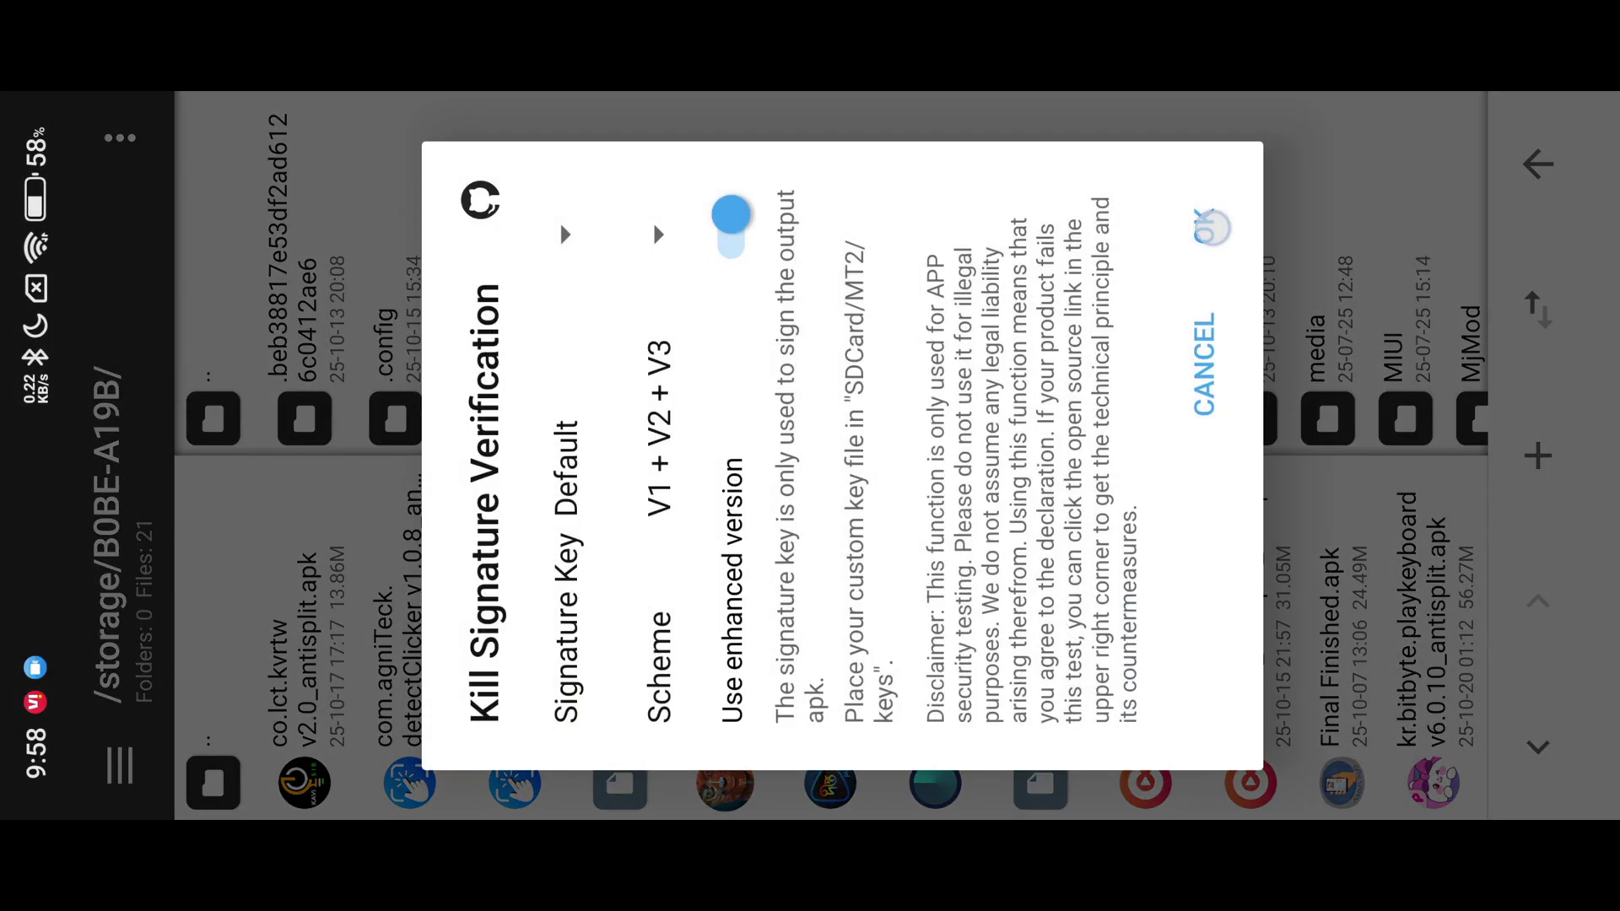
{"action": "left_click", "coordinate": [1210, 228]}
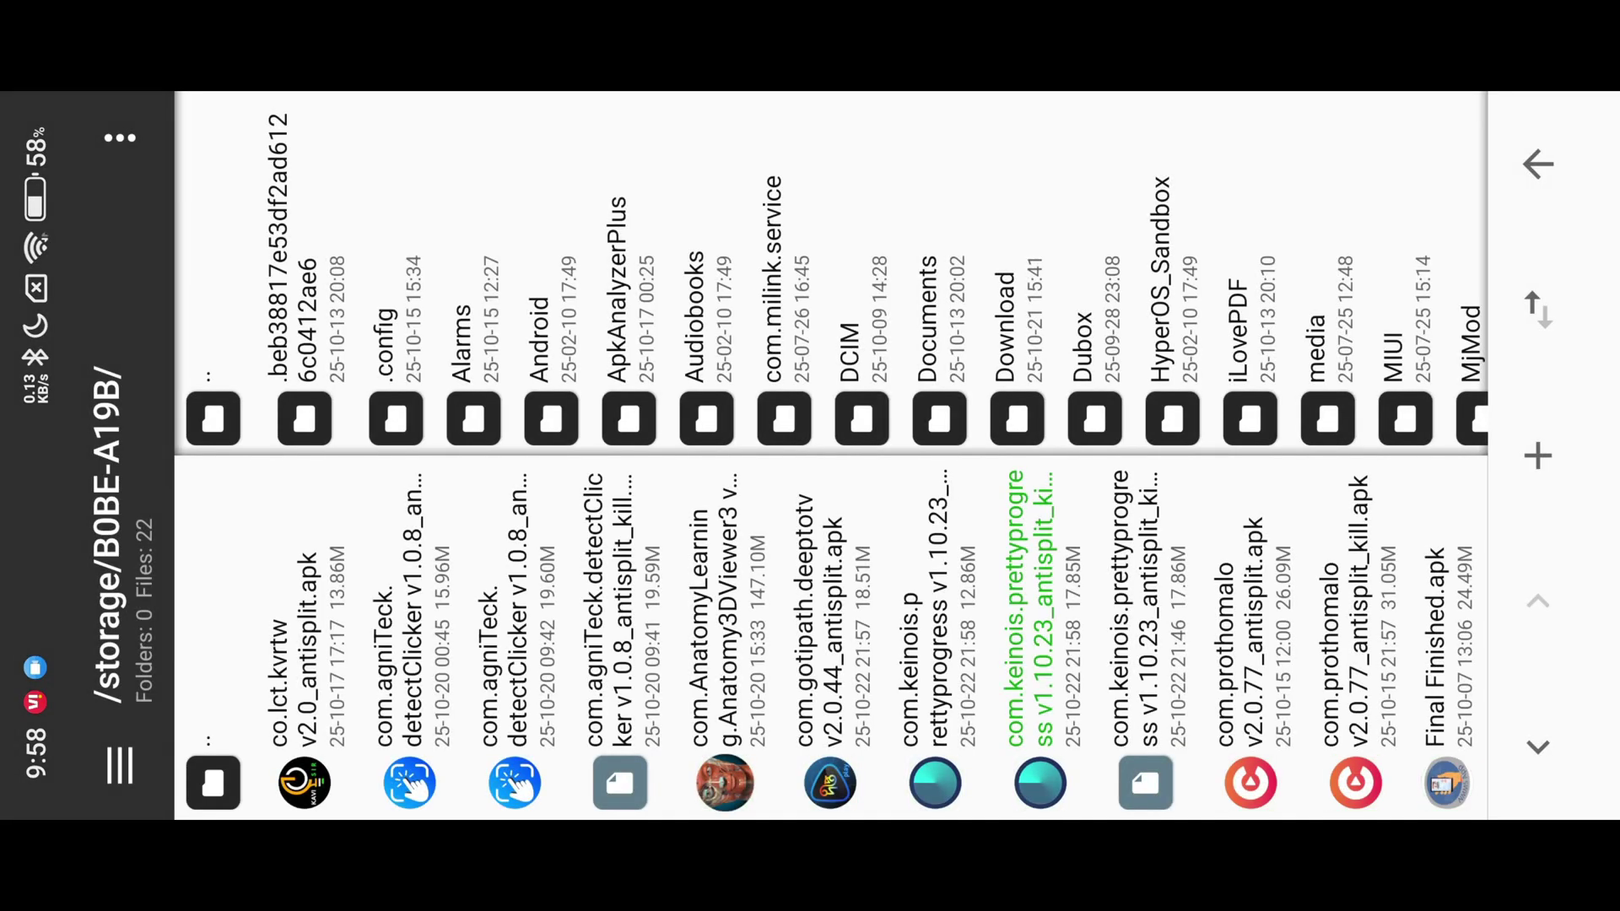
Install the patched APK, accepting the signature warning and uninstalling old Pretty Progress.
{"action": "left_click", "coordinate": [1040, 608]}
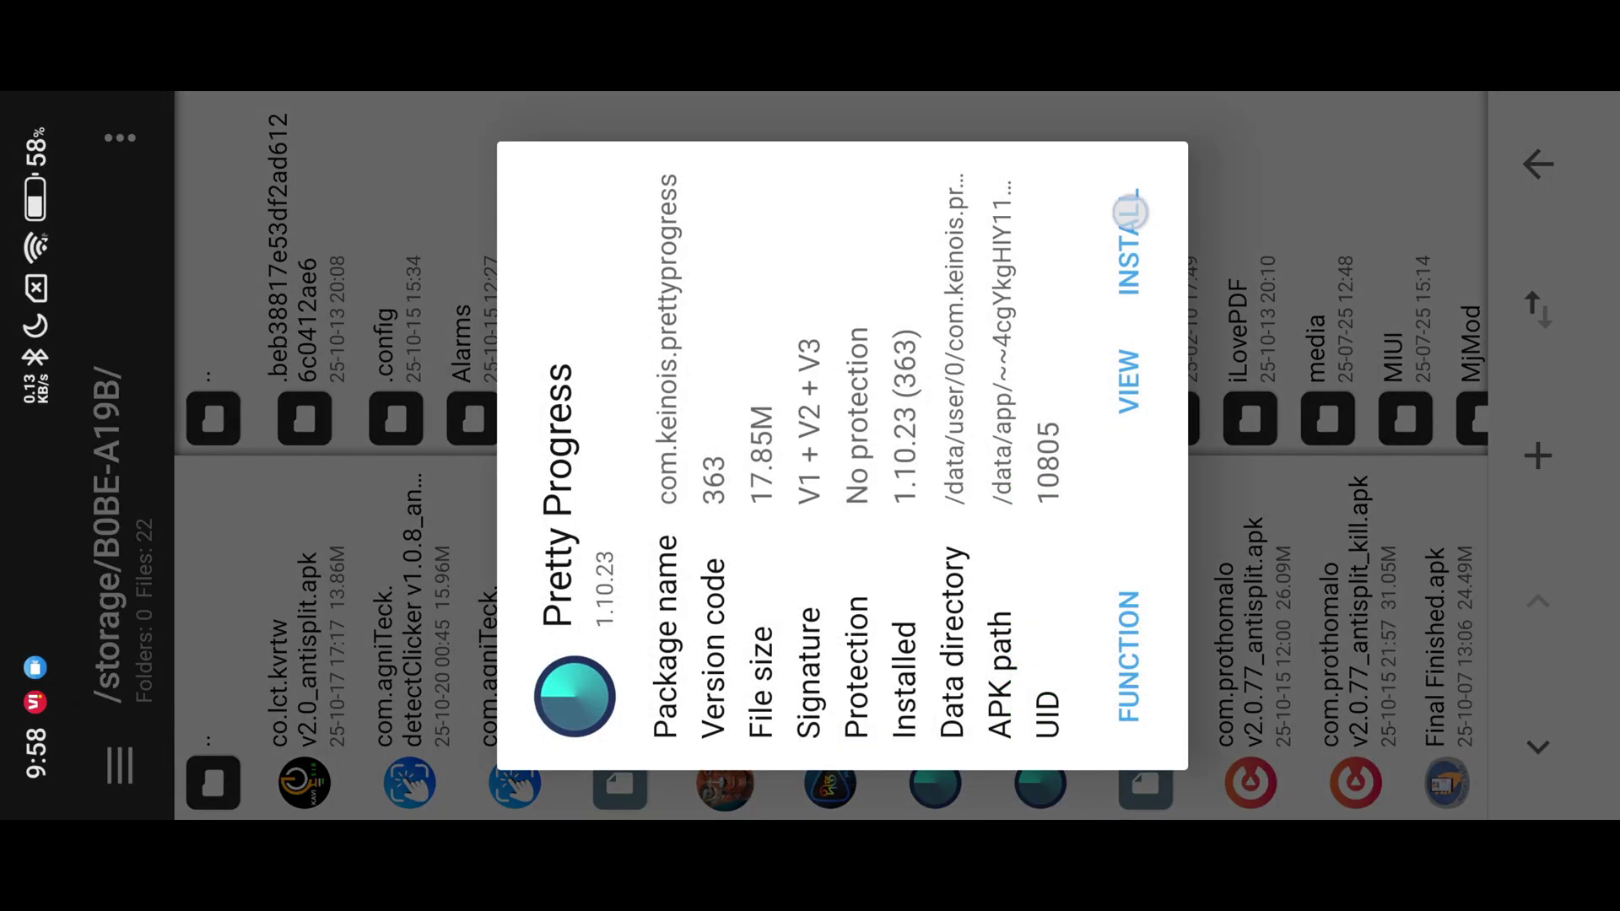
{"action": "left_click", "coordinate": [1128, 213]}
{"action": "left_click", "coordinate": [1017, 224]}
{"action": "left_click", "coordinate": [952, 203]}
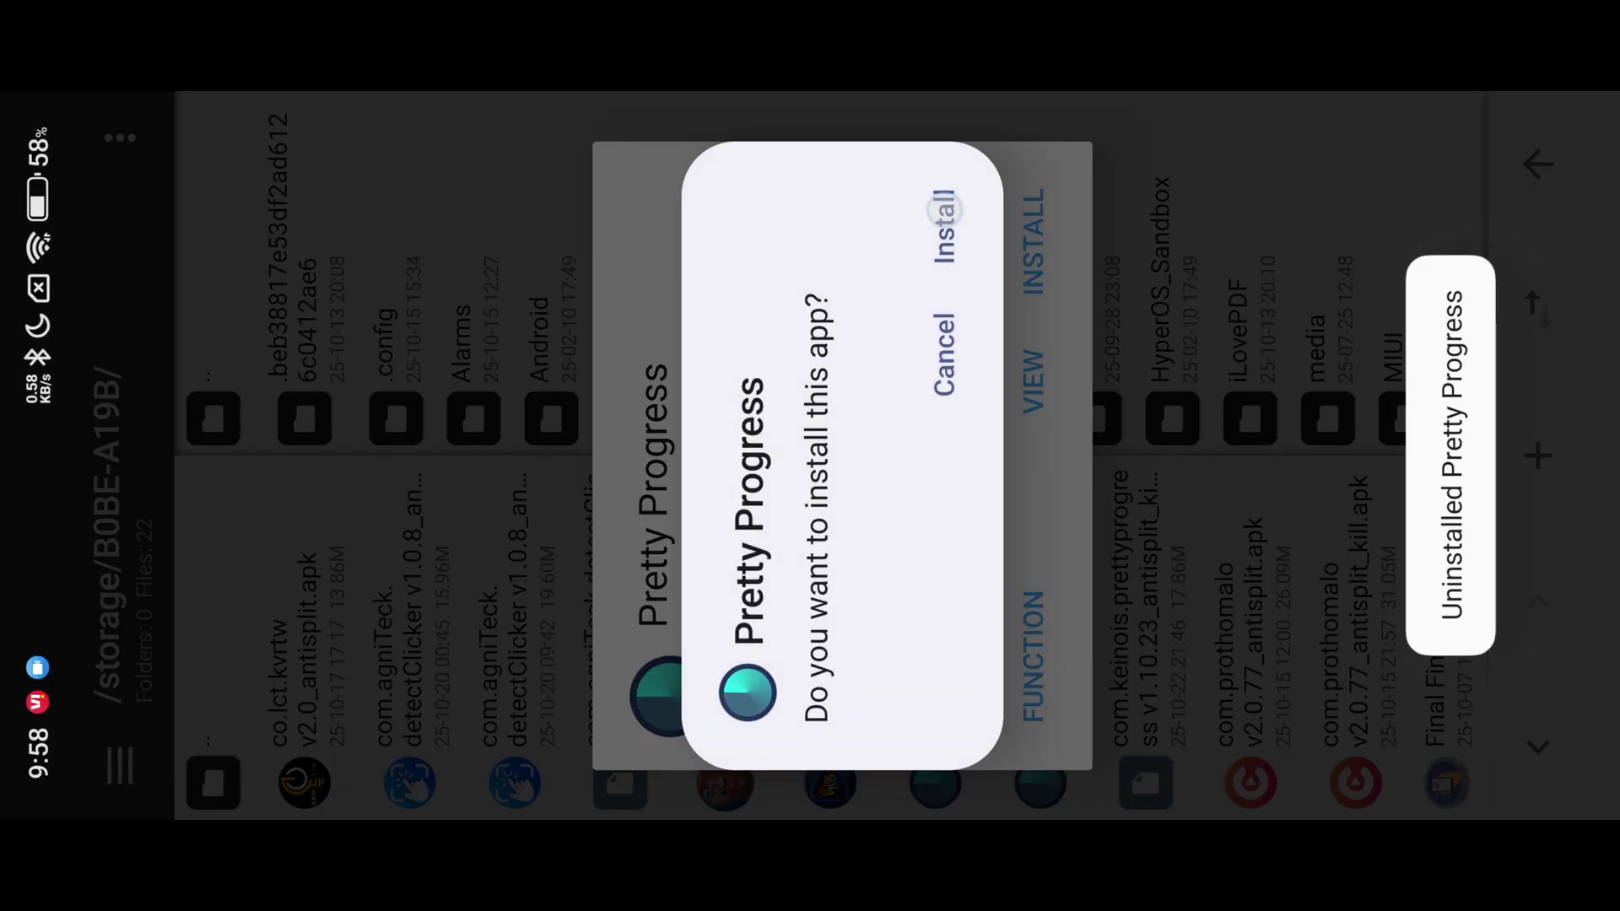
Confirm installing the patched Pretty Progress, then switch back to MT Manager from Recents.
{"action": "left_click", "coordinate": [944, 208]}
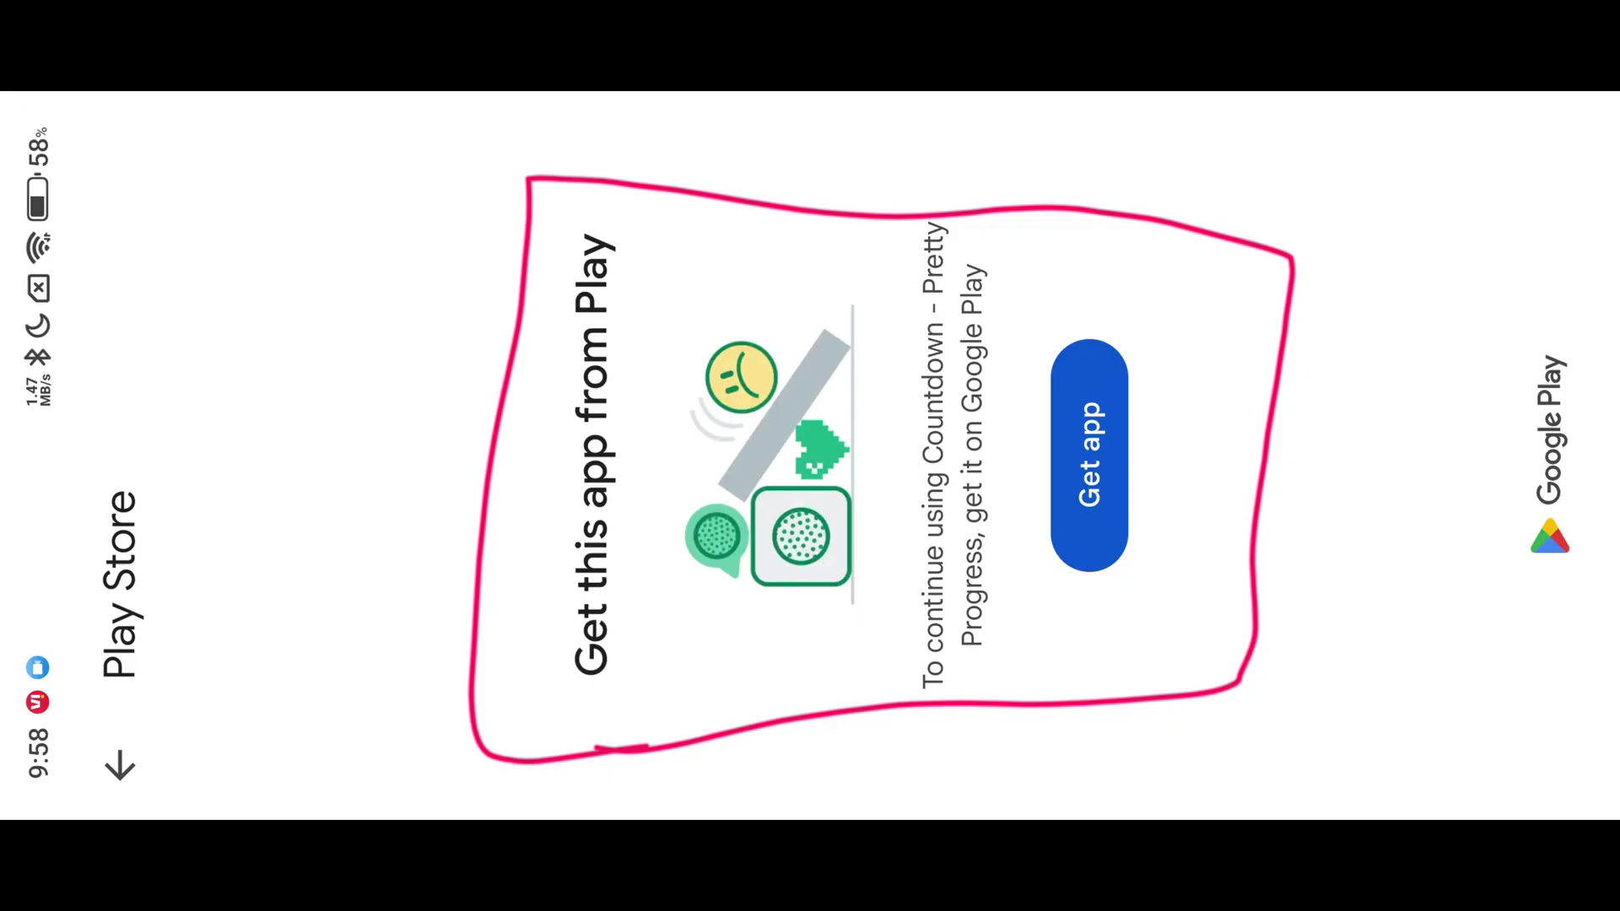
{"action": "left_click_drag", "start_coordinate": [1560, 492], "coordinate": [1139, 481]}
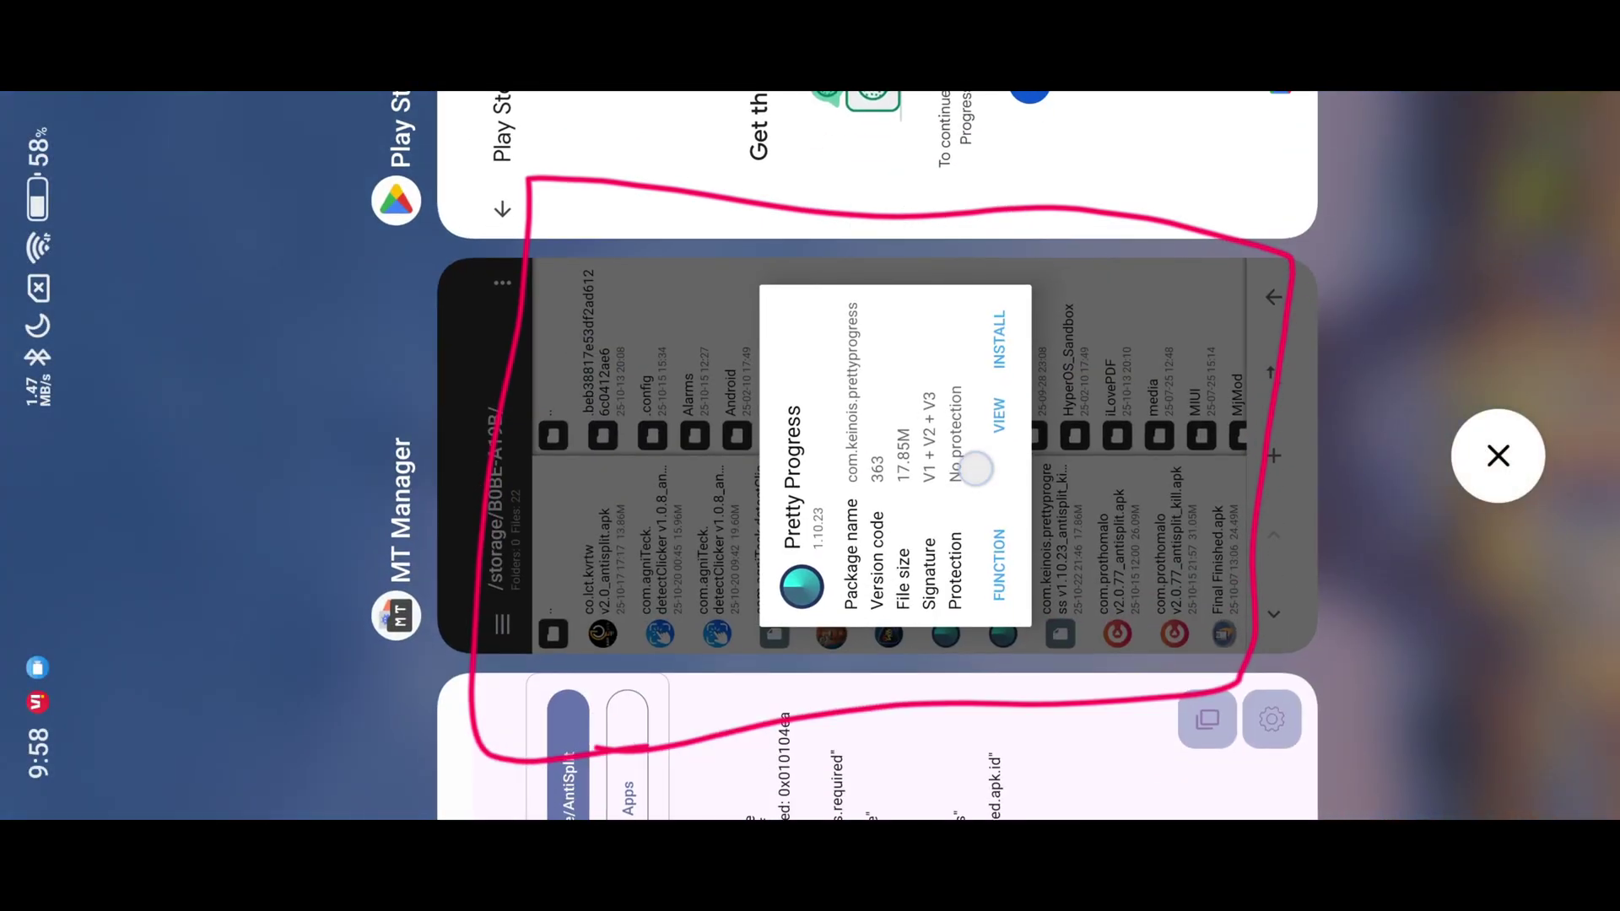
{"action": "left_click", "coordinate": [868, 452]}
Open the patched APK's AndroidManifest.xml as decompiled text.
{"action": "left_click", "coordinate": [1128, 380]}
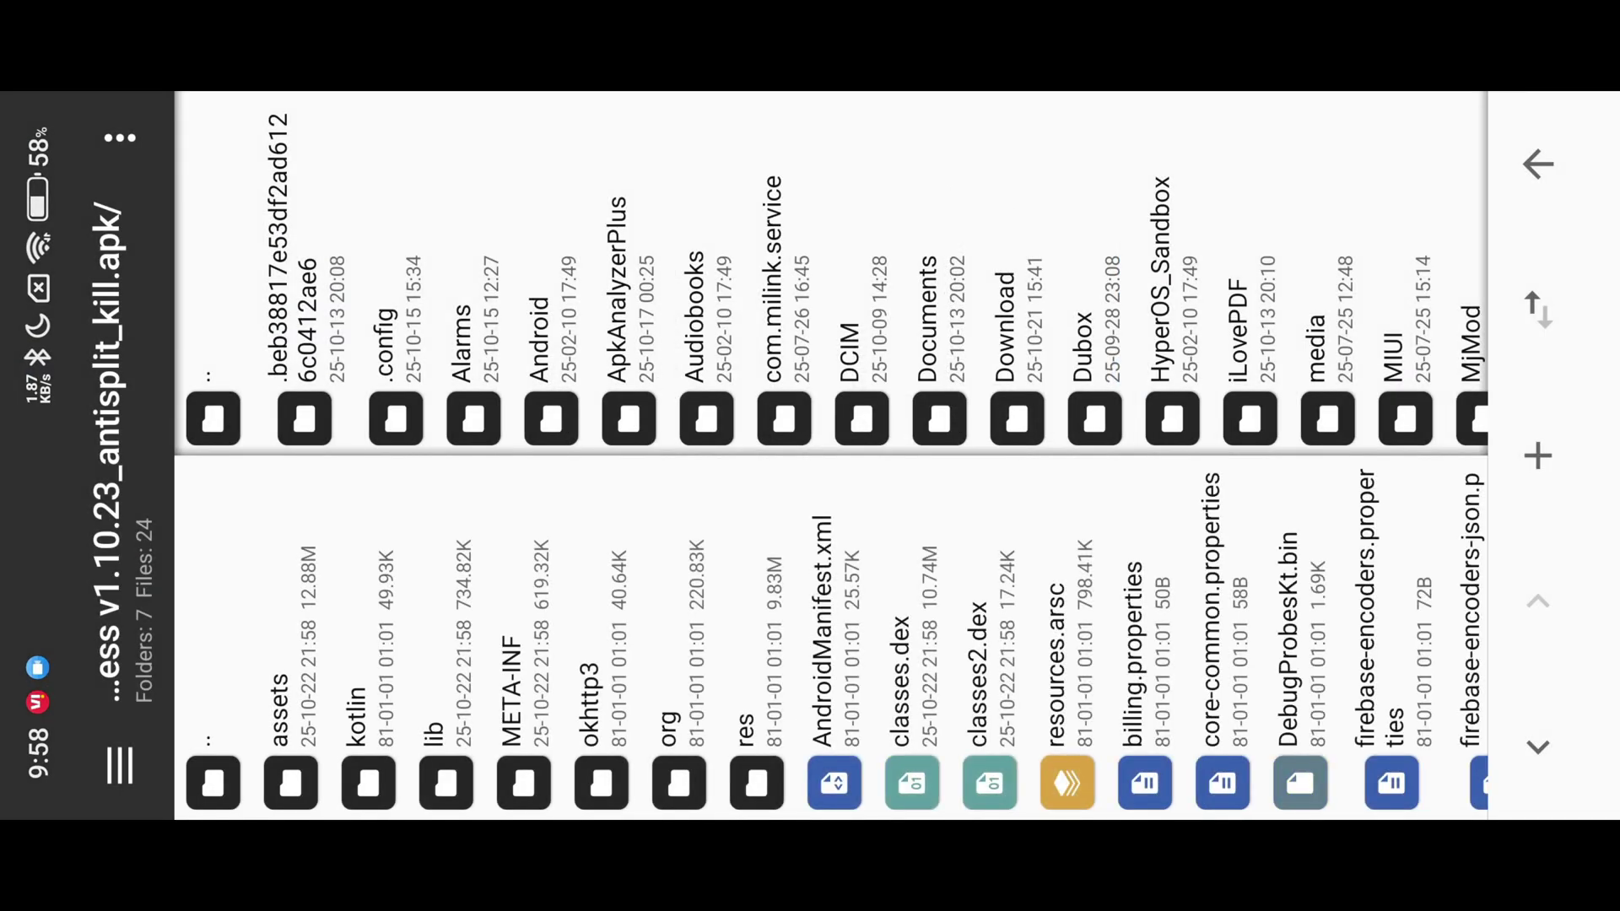
{"action": "left_click", "coordinate": [833, 632]}
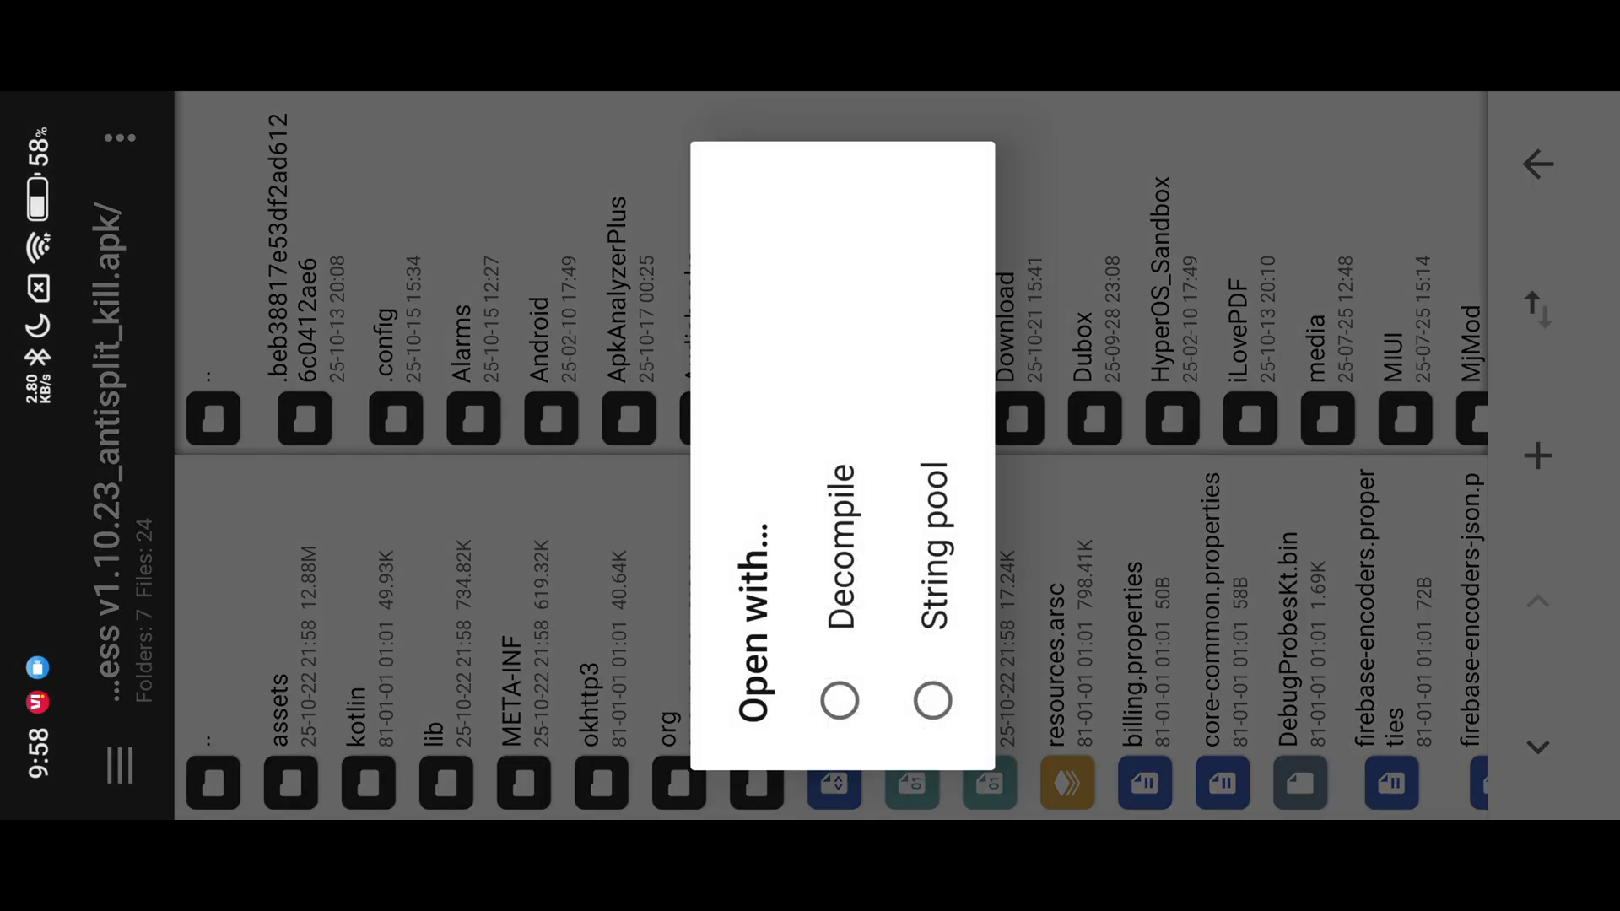
{"action": "left_click", "coordinate": [863, 545]}
{"action": "scroll", "coordinate": [885, 456], "scroll_direction": "down", "scroll_amount": 10}
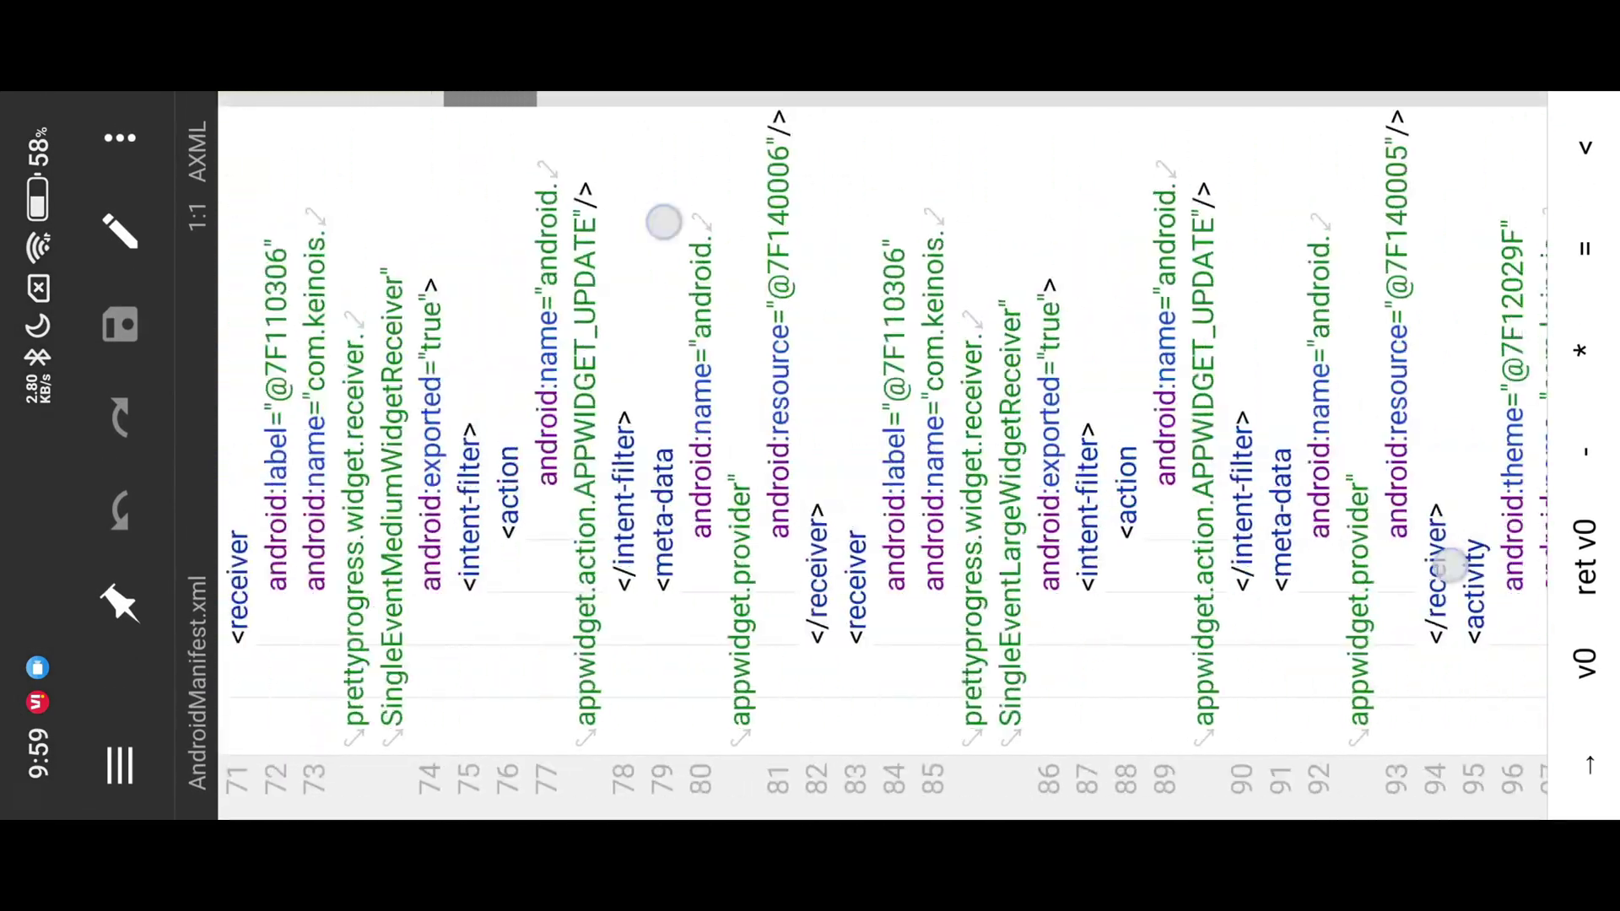
{"action": "scroll", "coordinate": [886, 456], "scroll_direction": "down", "scroll_amount": 15}
{"action": "scroll", "coordinate": [731, 264], "scroll_direction": "down", "scroll_amount": 10}
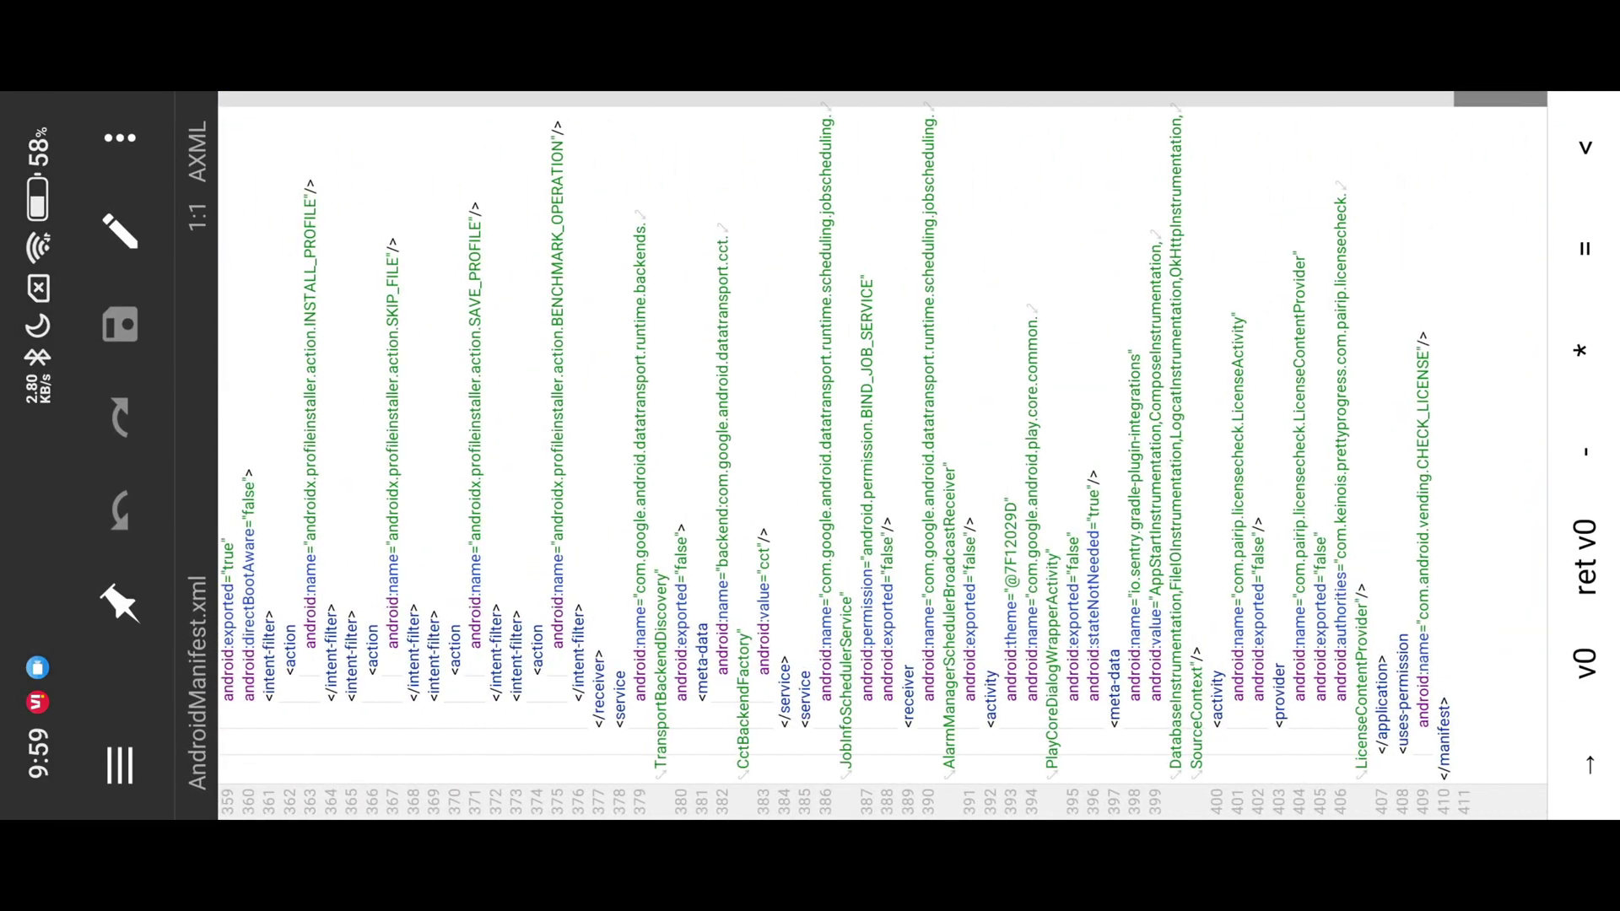
Cut the license-check activity and provider entries, verifying with undo and redo.
{"action": "double_click", "coordinate": [1215, 714]}
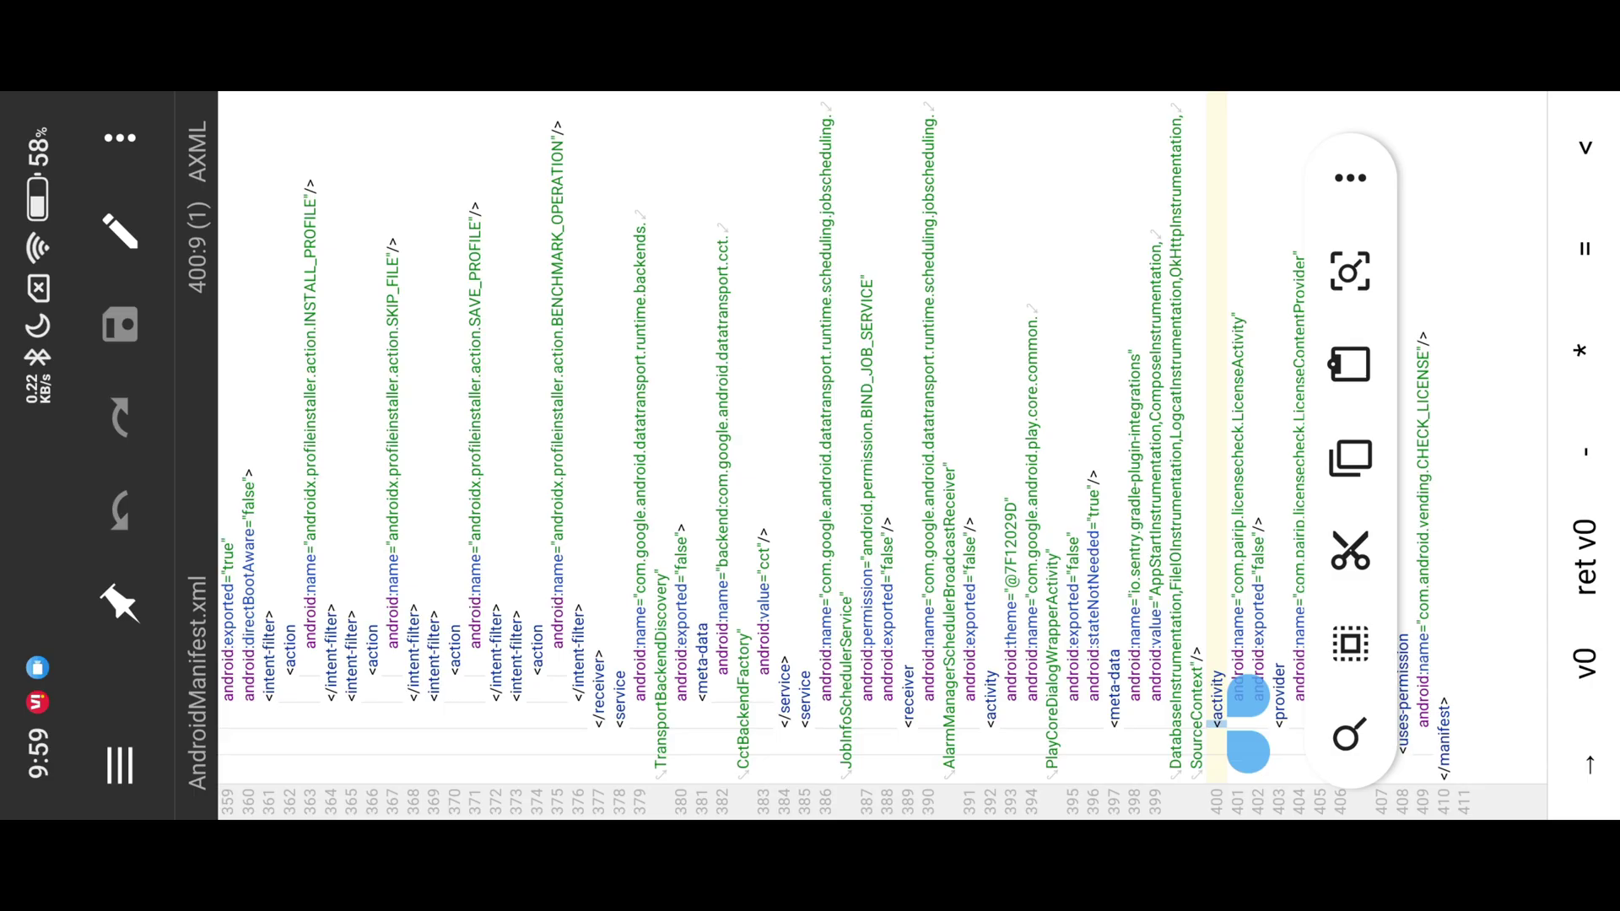
{"action": "left_click_drag", "start_coordinate": [1259, 595], "coordinate": [1382, 396]}
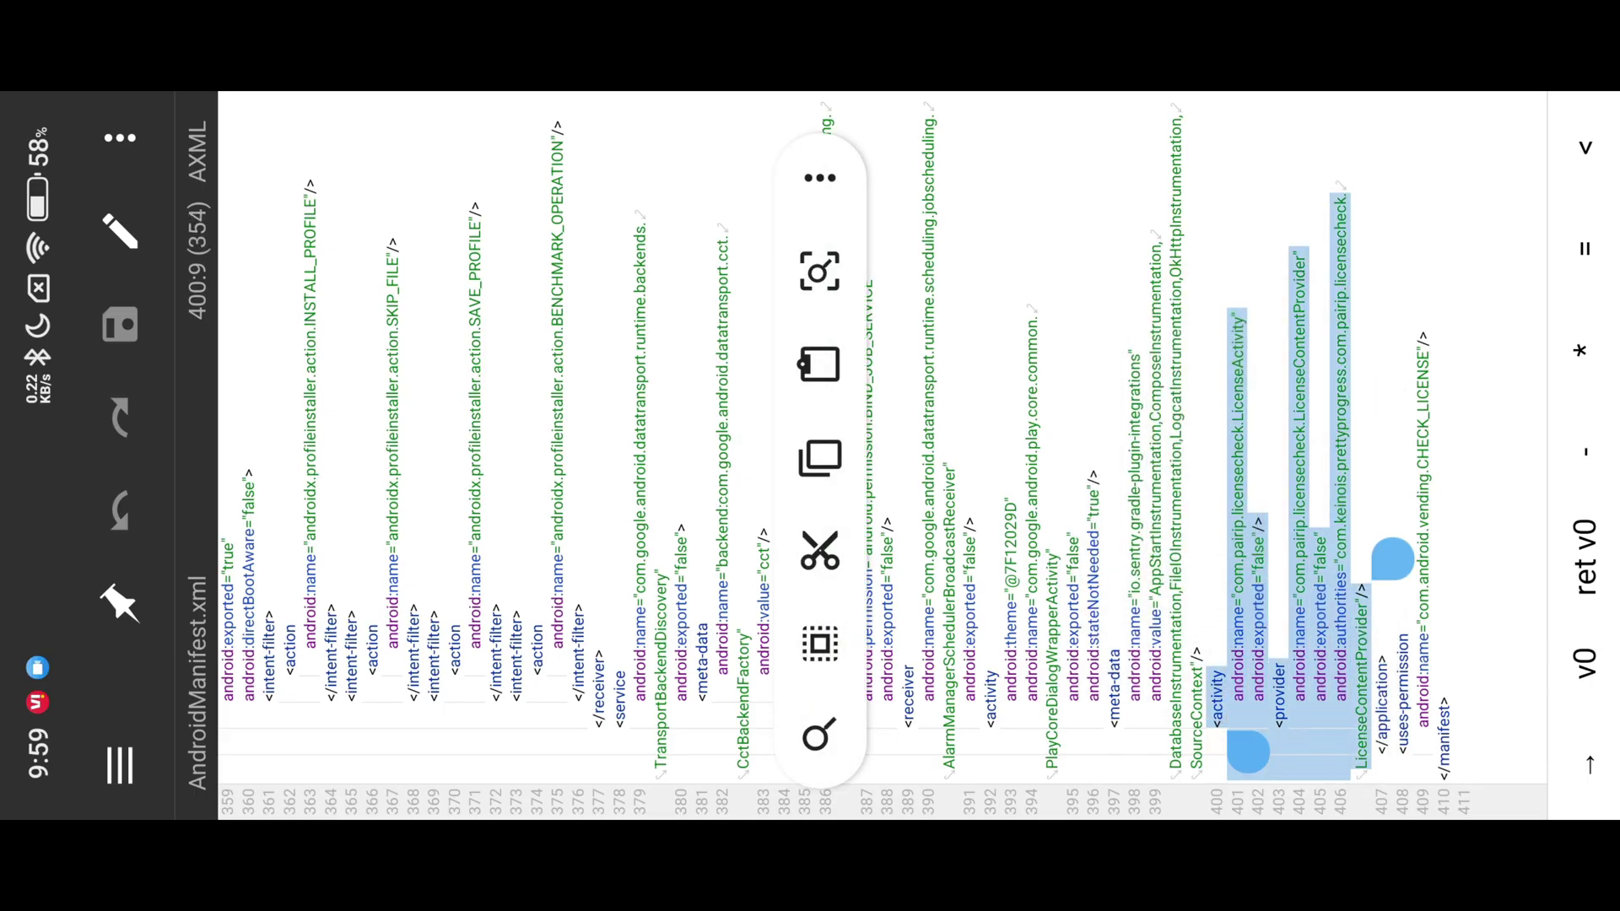
{"action": "left_click", "coordinate": [817, 544]}
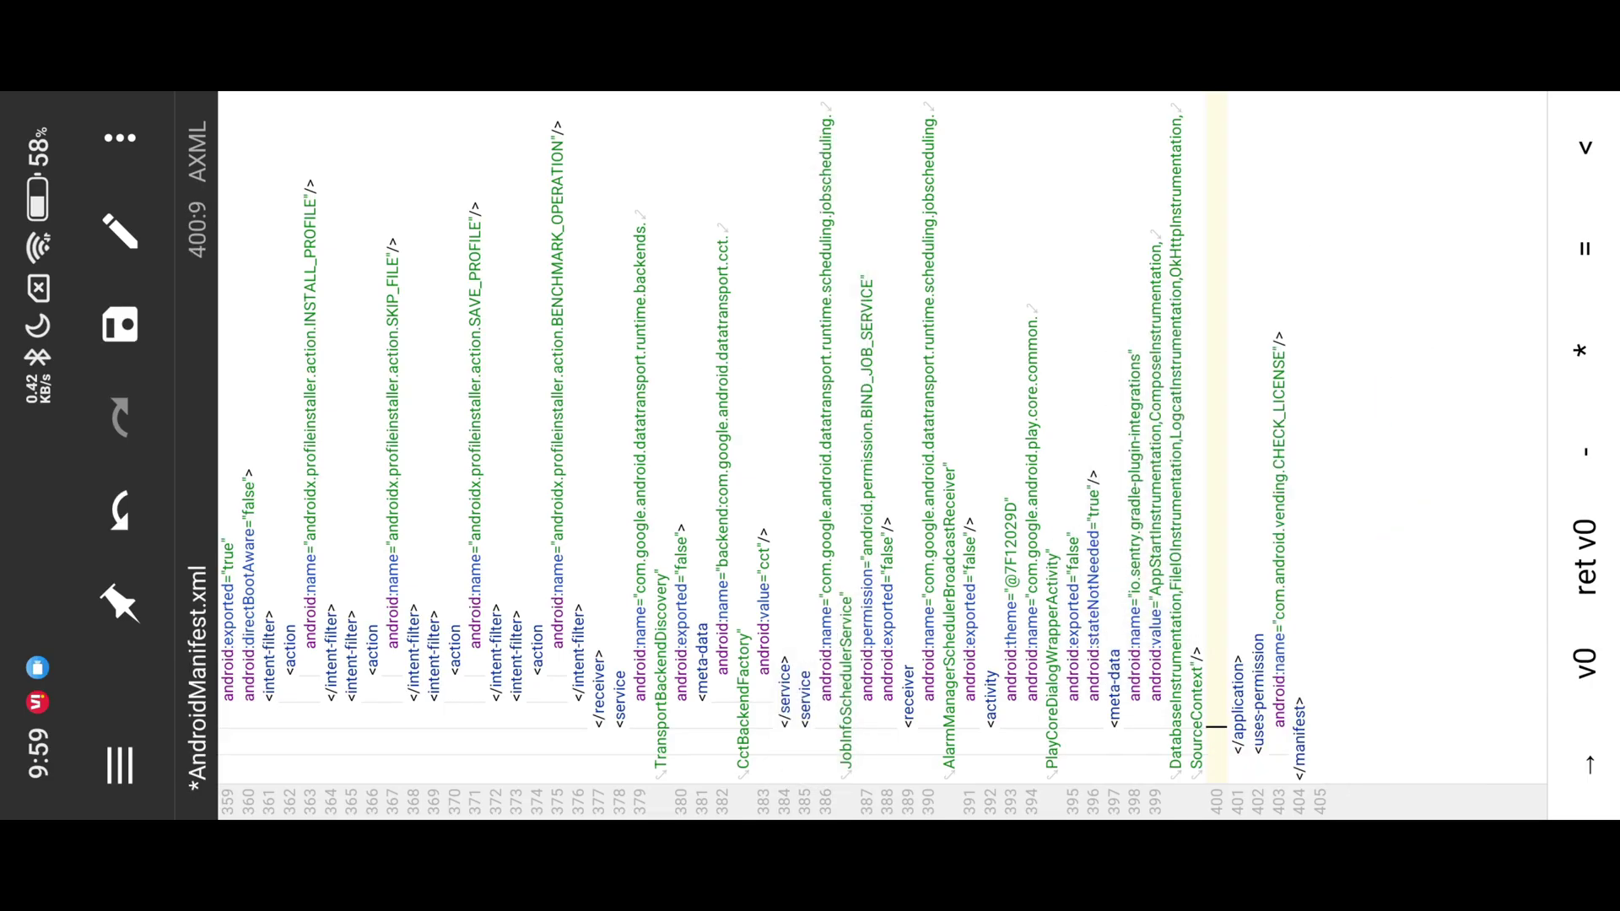
{"action": "left_click", "coordinate": [120, 506]}
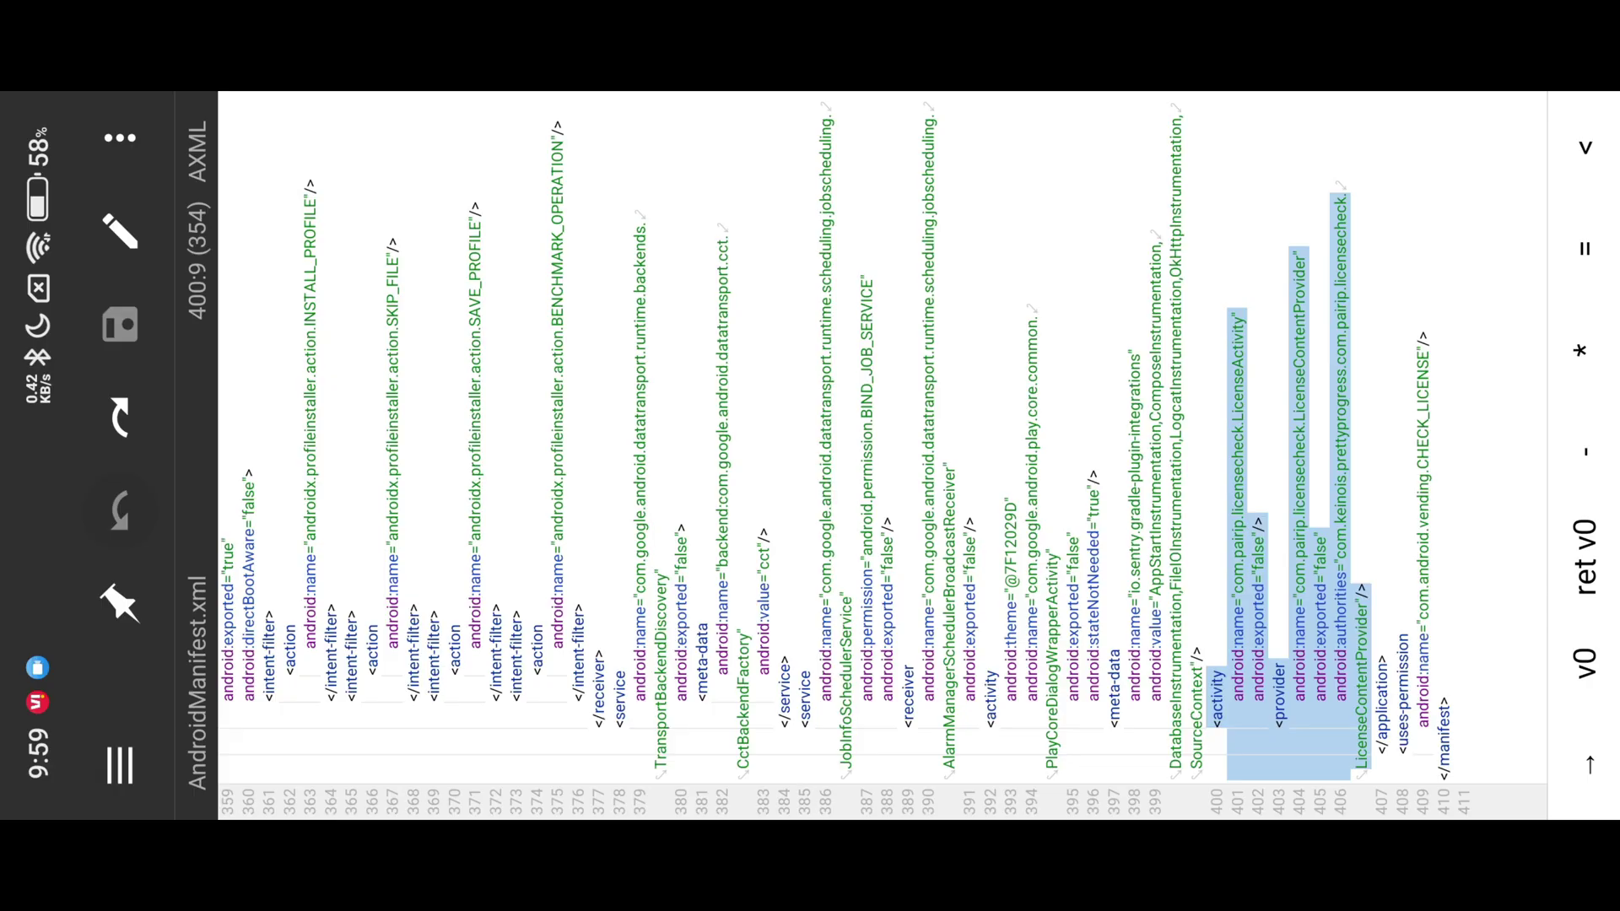
{"action": "left_click", "coordinate": [121, 418]}
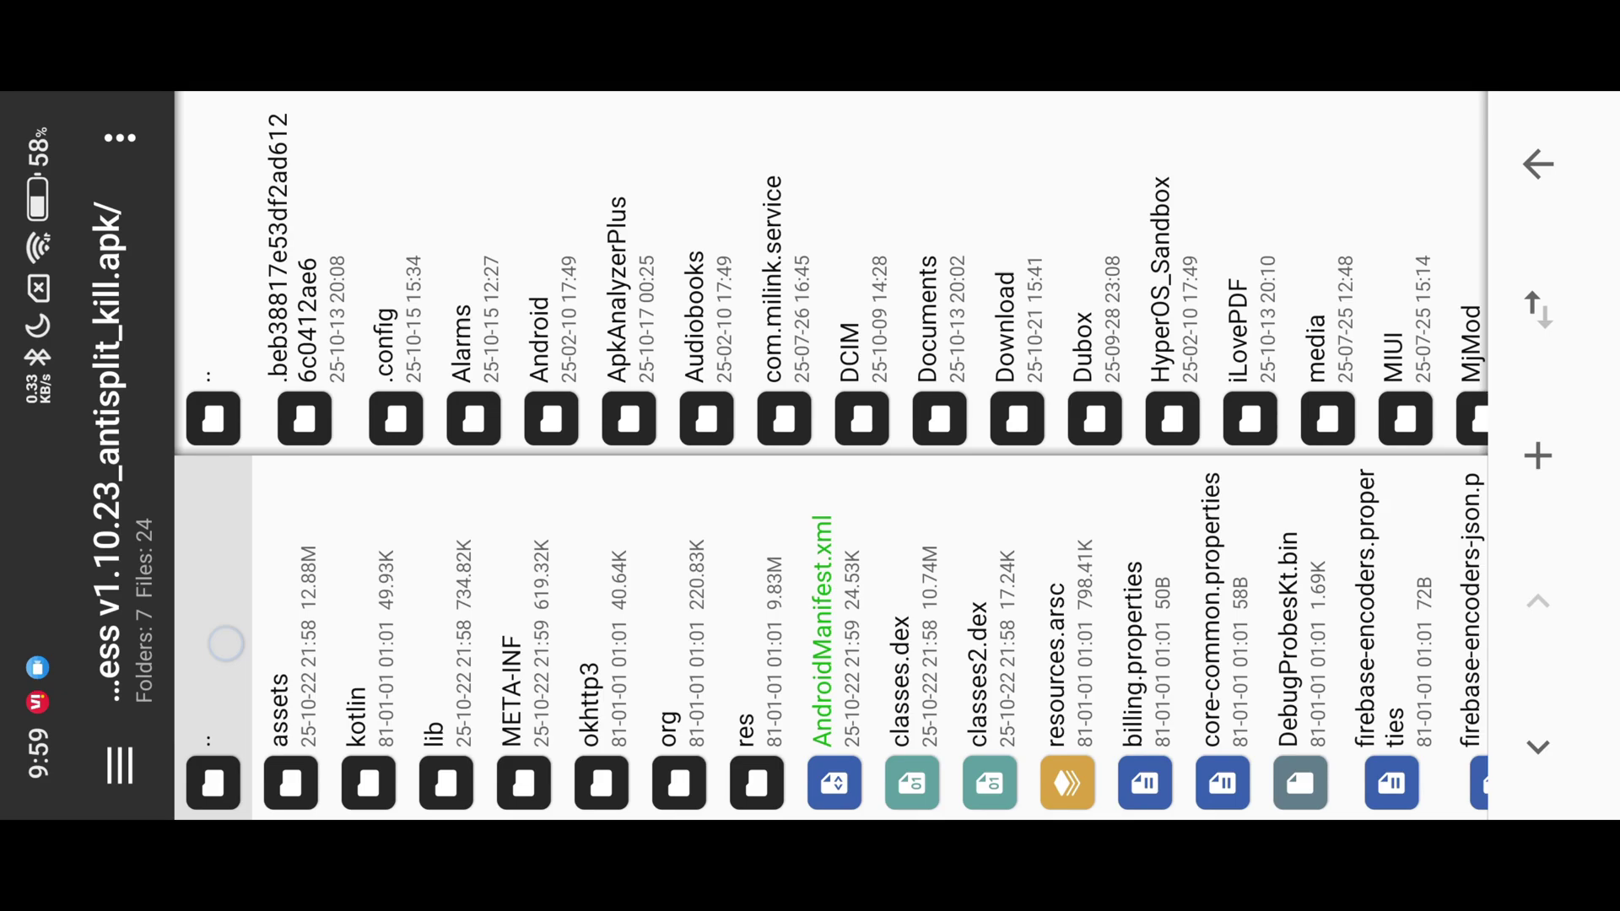
Install the modified Pretty Progress APK as an update and launch it.
{"action": "left_click", "coordinate": [1040, 607]}
{"action": "left_click", "coordinate": [1120, 228]}
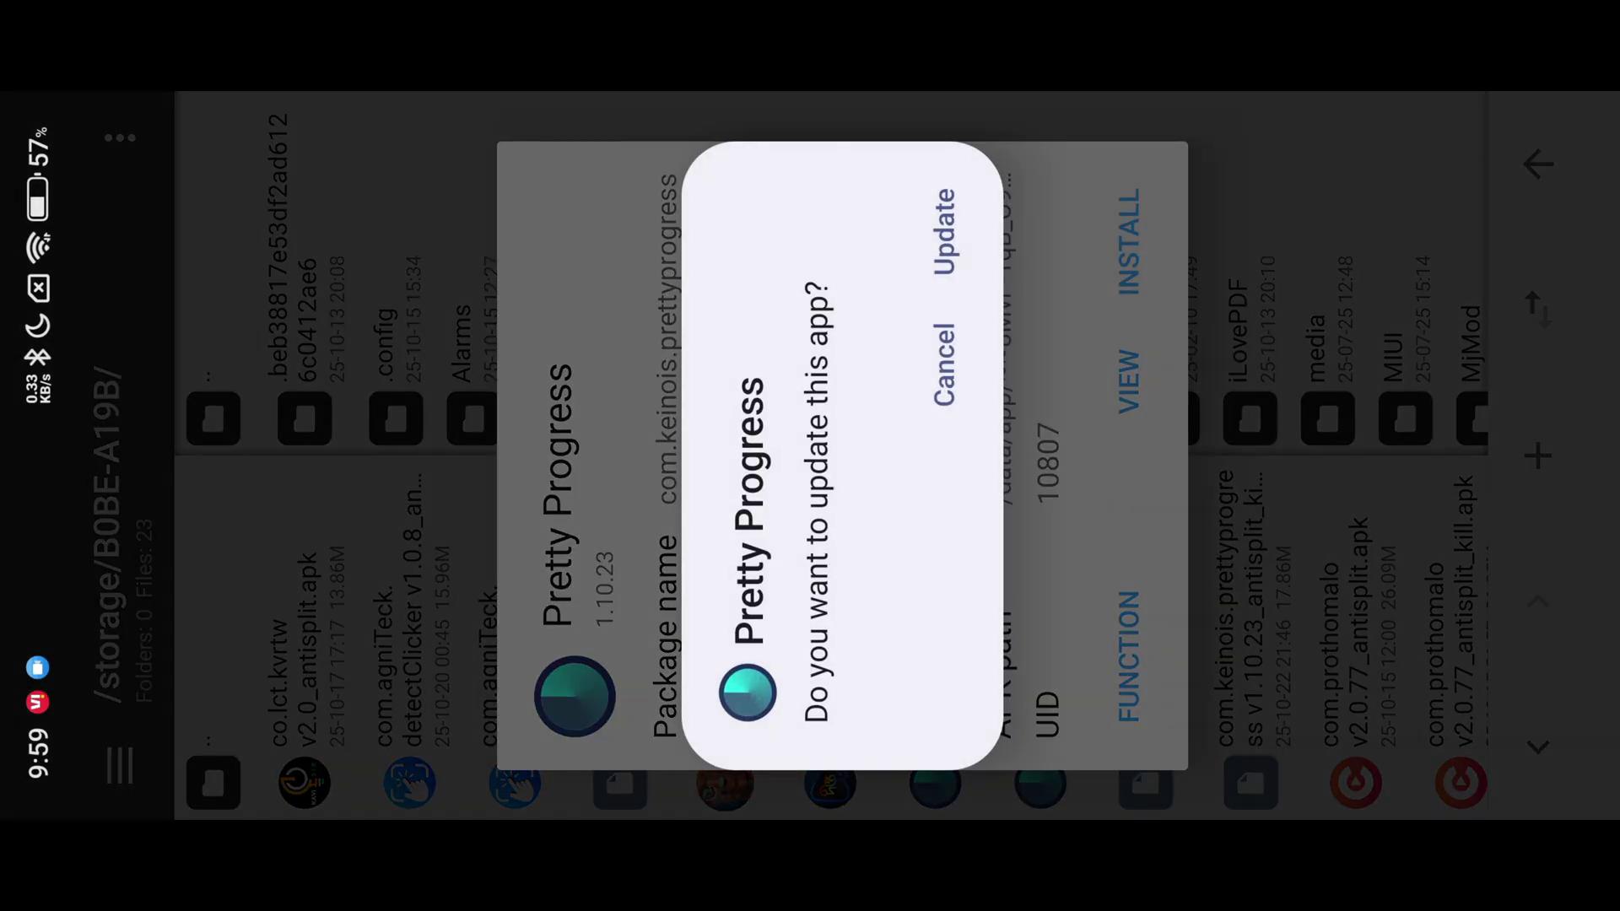
{"action": "left_click", "coordinate": [945, 231]}
{"action": "left_click", "coordinate": [952, 210]}
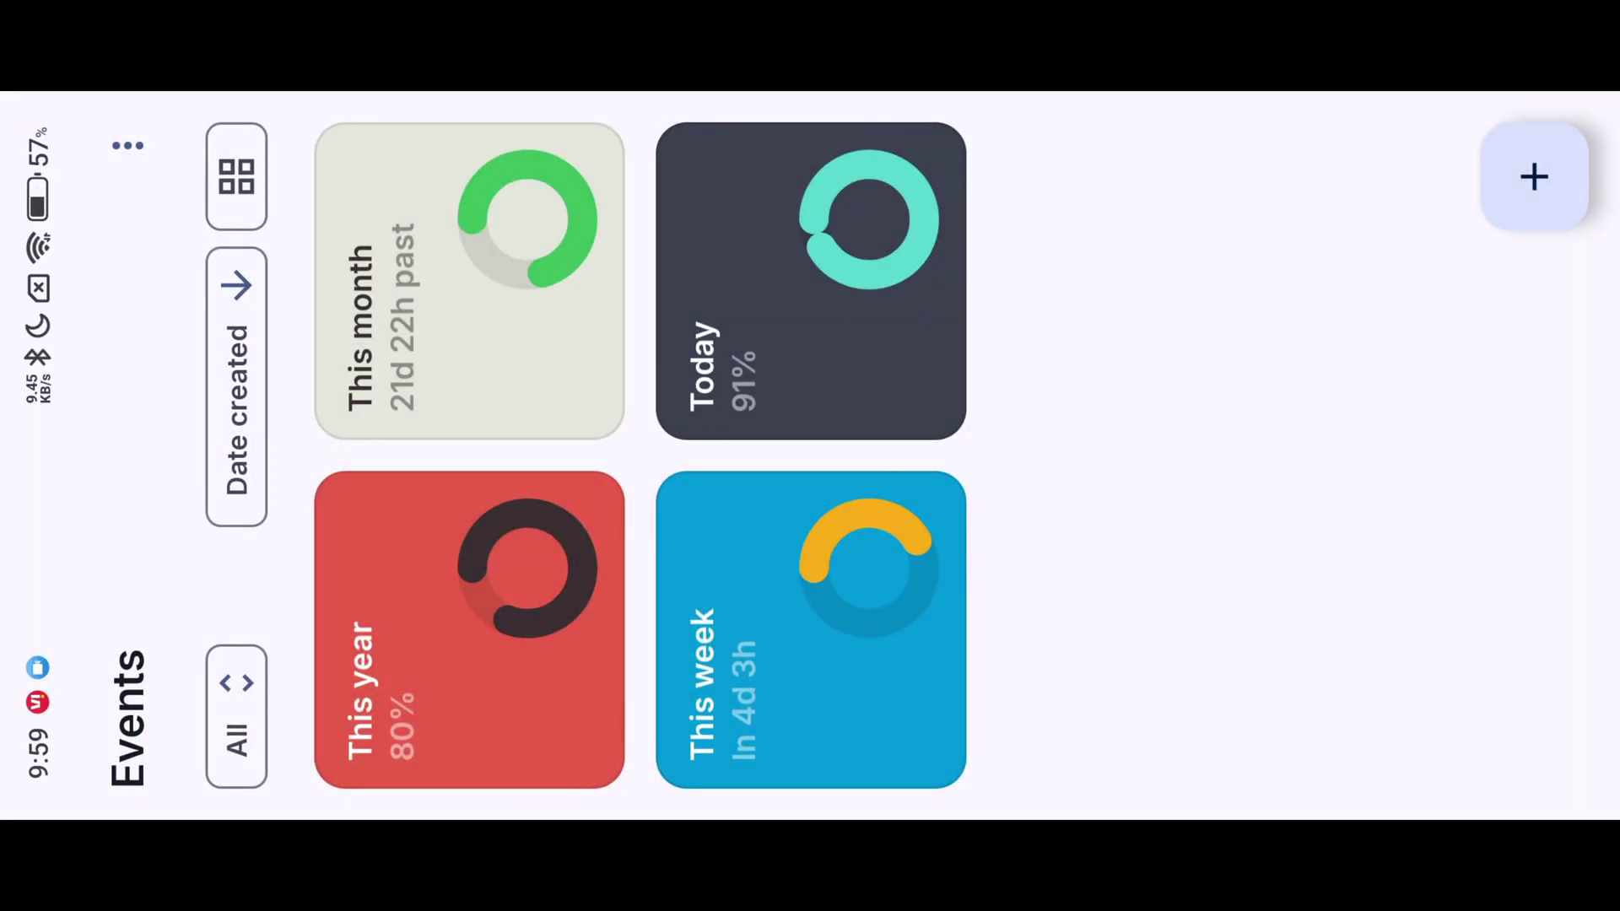
Check Settings, then try a PRO design style on the This year event.
{"action": "left_click", "coordinate": [129, 145]}
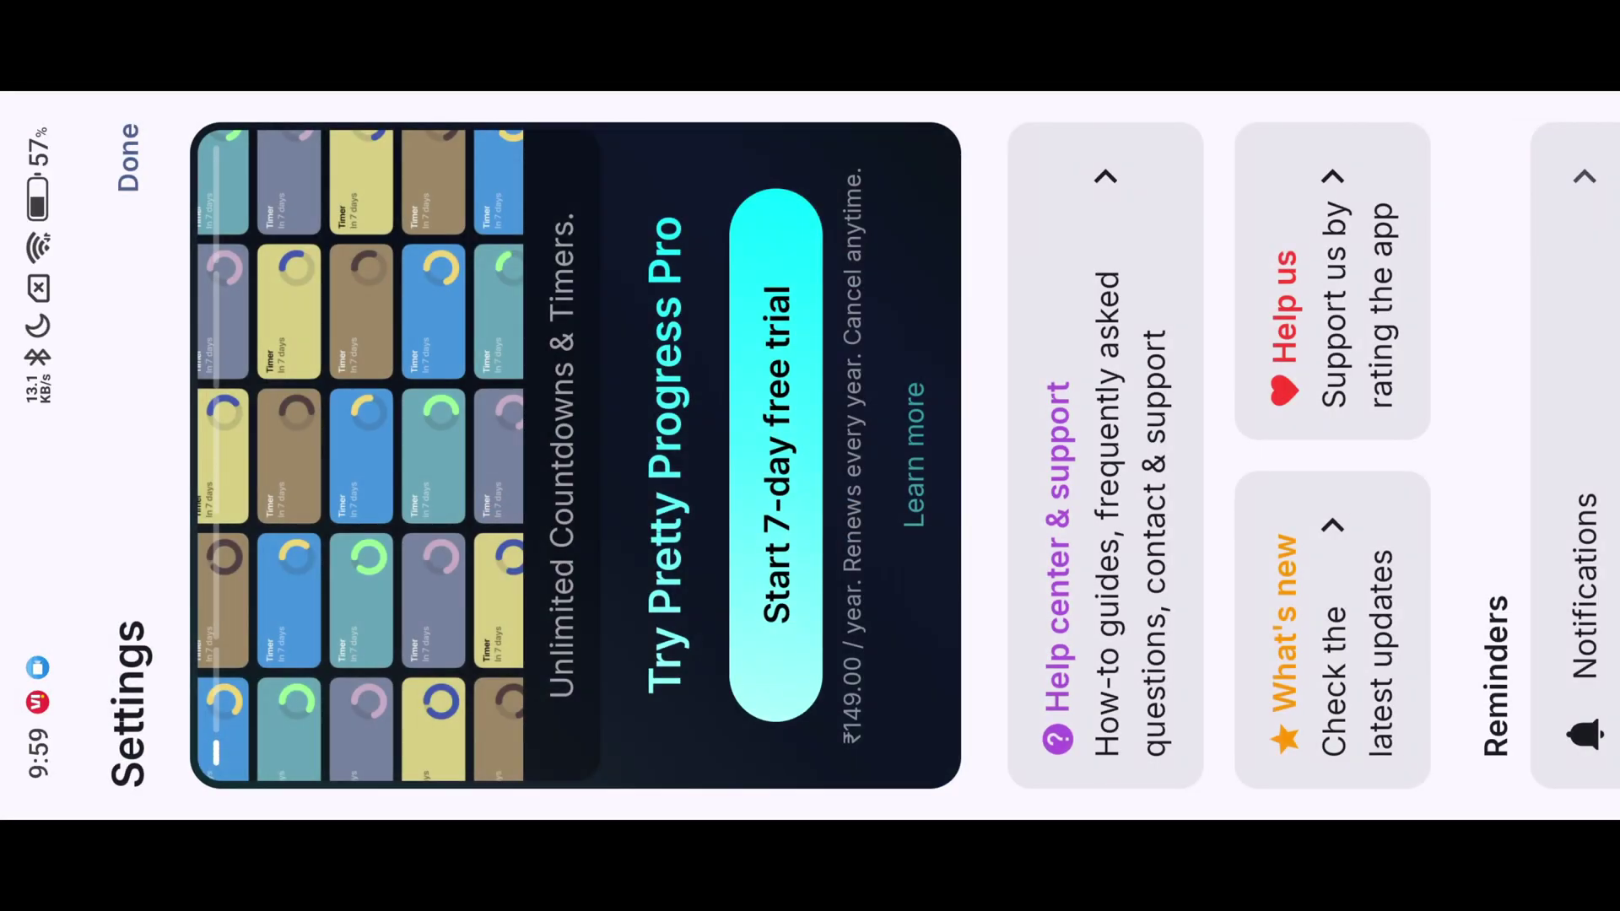
{"action": "left_click", "coordinate": [121, 158]}
{"action": "left_click", "coordinate": [469, 626]}
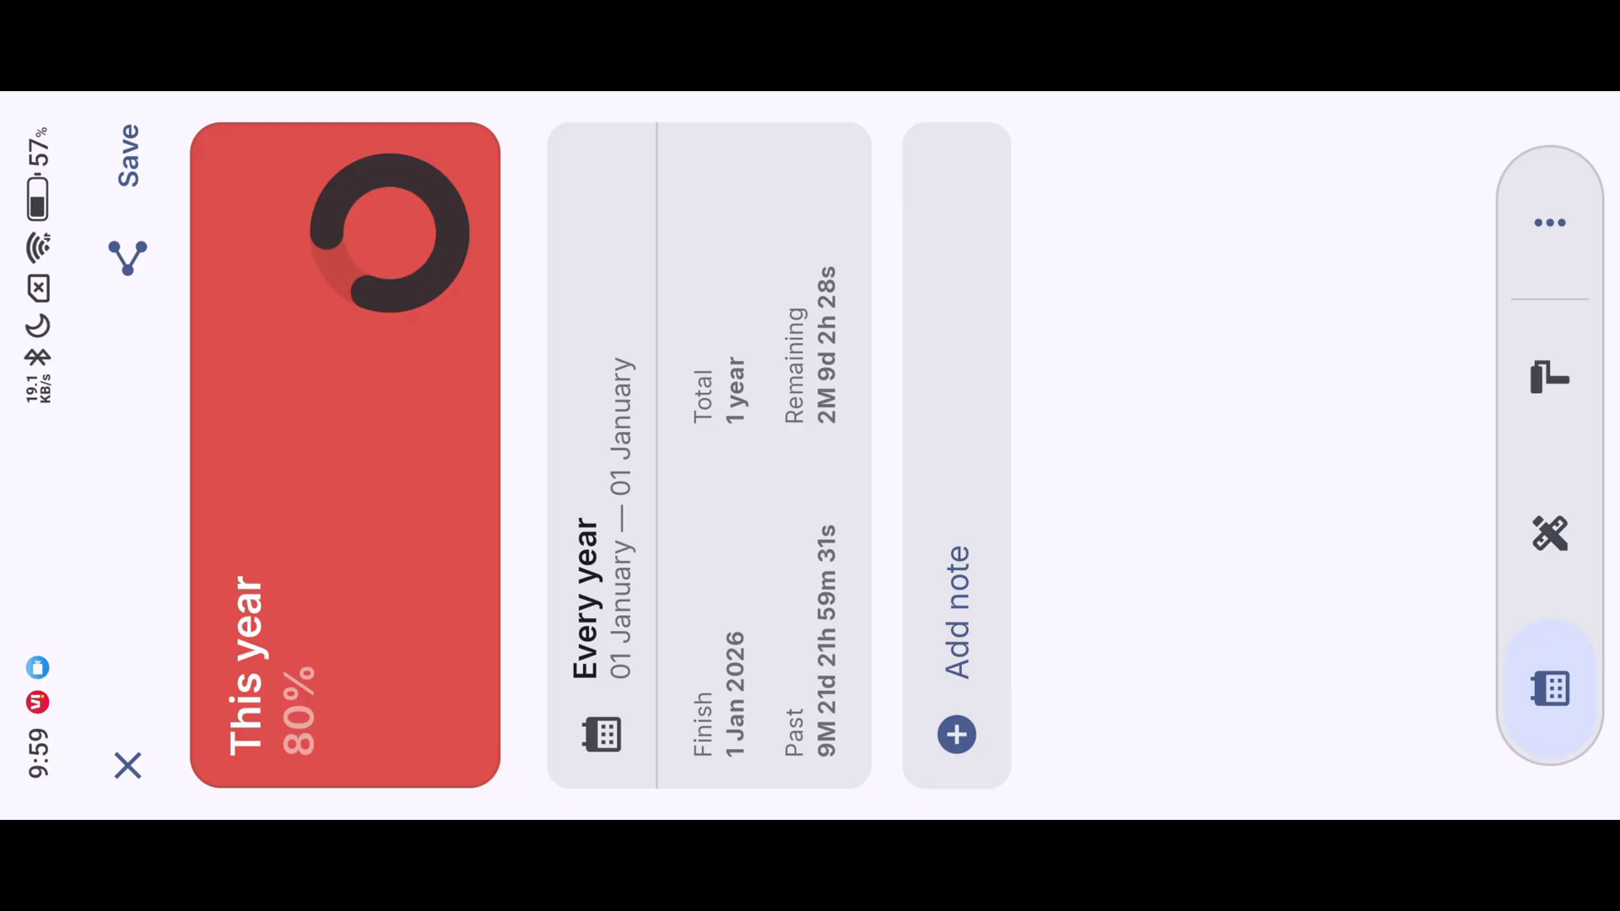
{"action": "left_click", "coordinate": [1550, 378]}
{"action": "left_click_drag", "start_coordinate": [818, 582], "coordinate": [817, 355]}
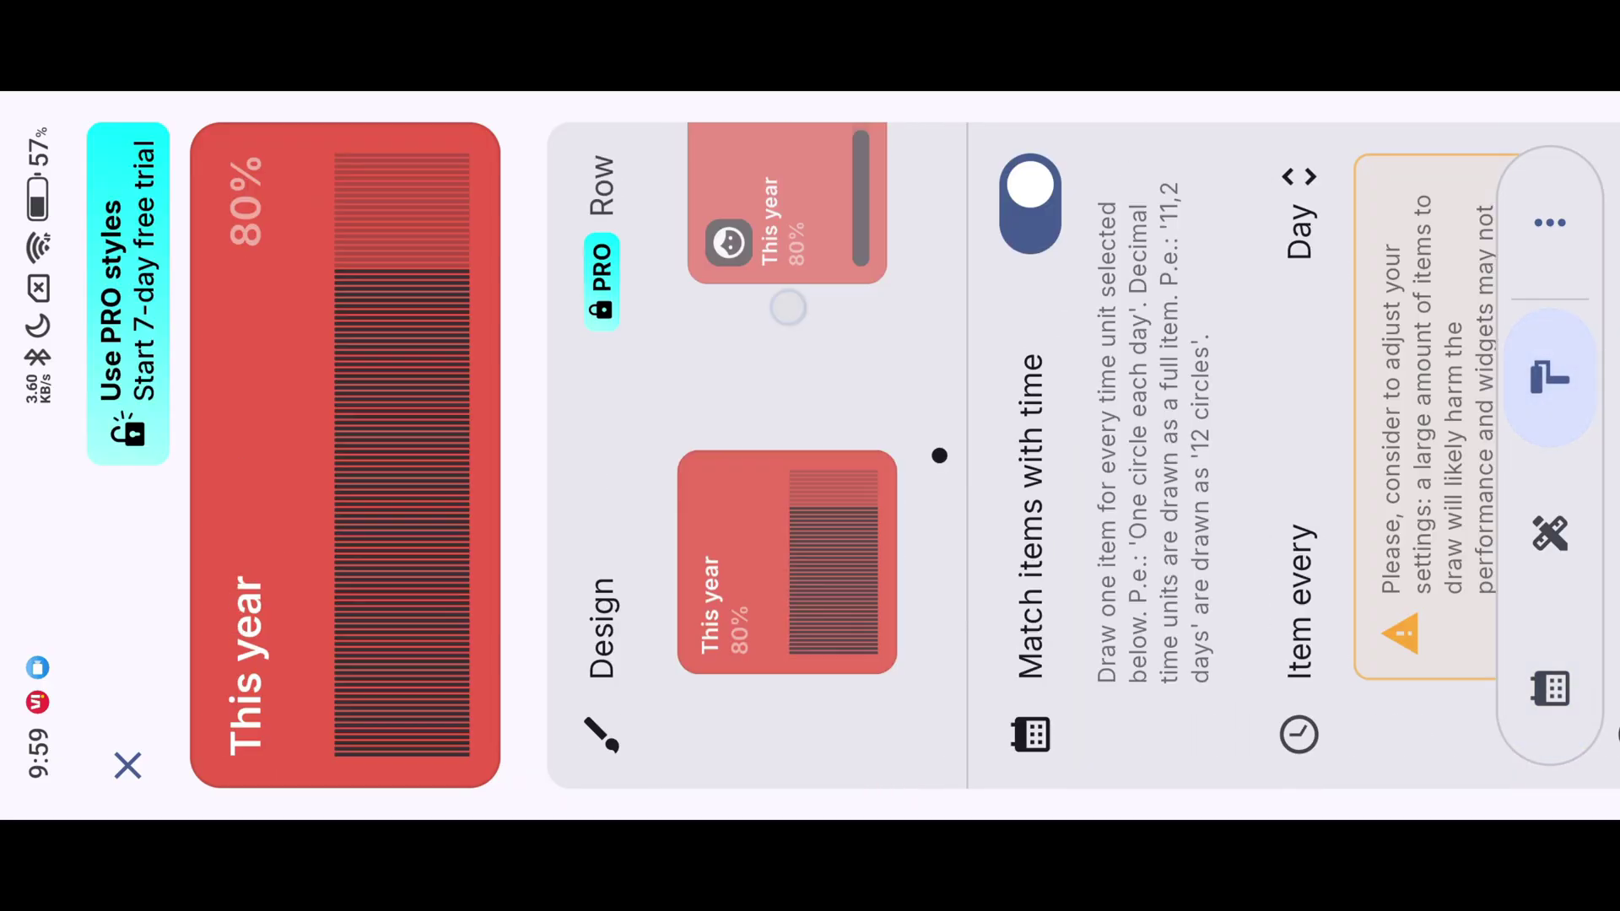
{"action": "left_click_drag", "start_coordinate": [813, 569], "coordinate": [813, 489]}
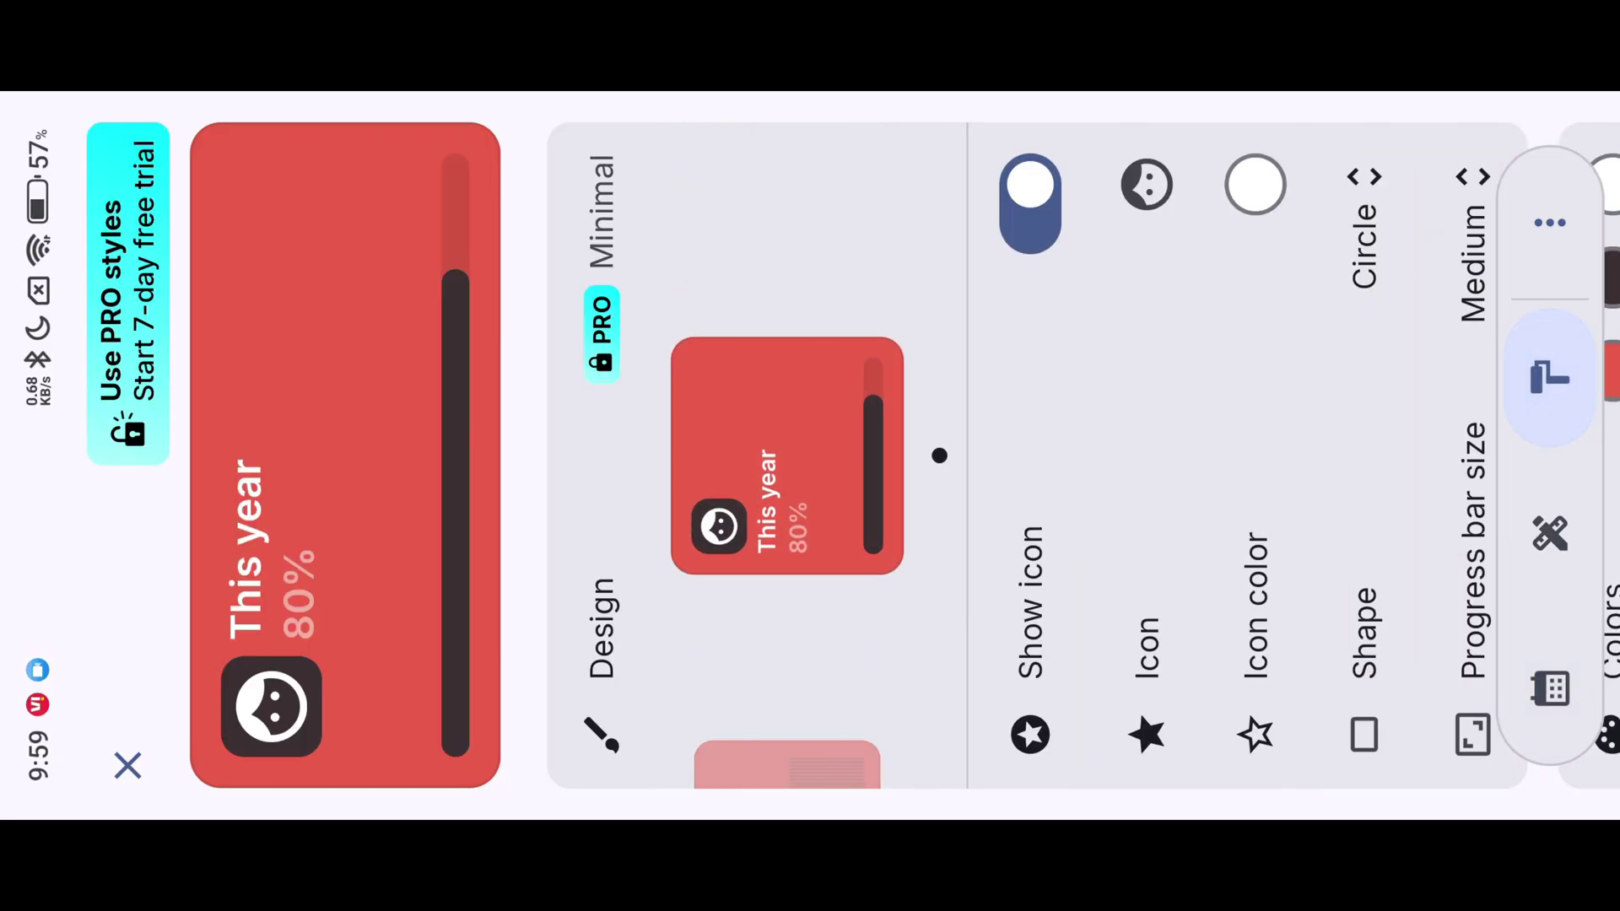
{"action": "left_click", "coordinate": [126, 291]}
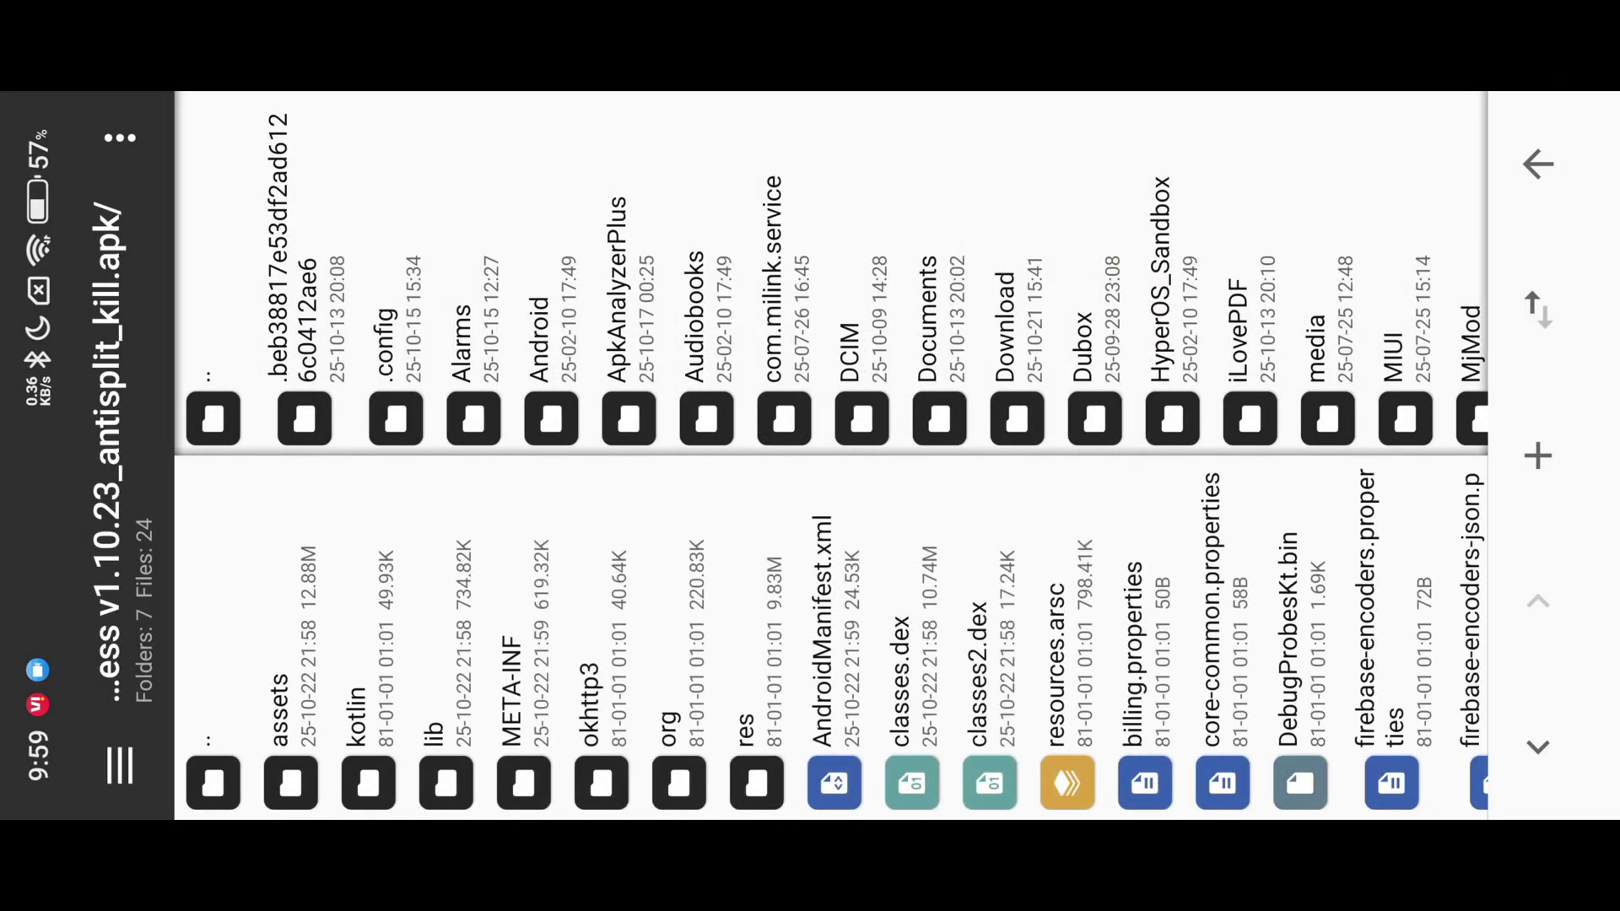
Open resources.arsc in Arsc Editor plus.
{"action": "left_click", "coordinate": [911, 709]}
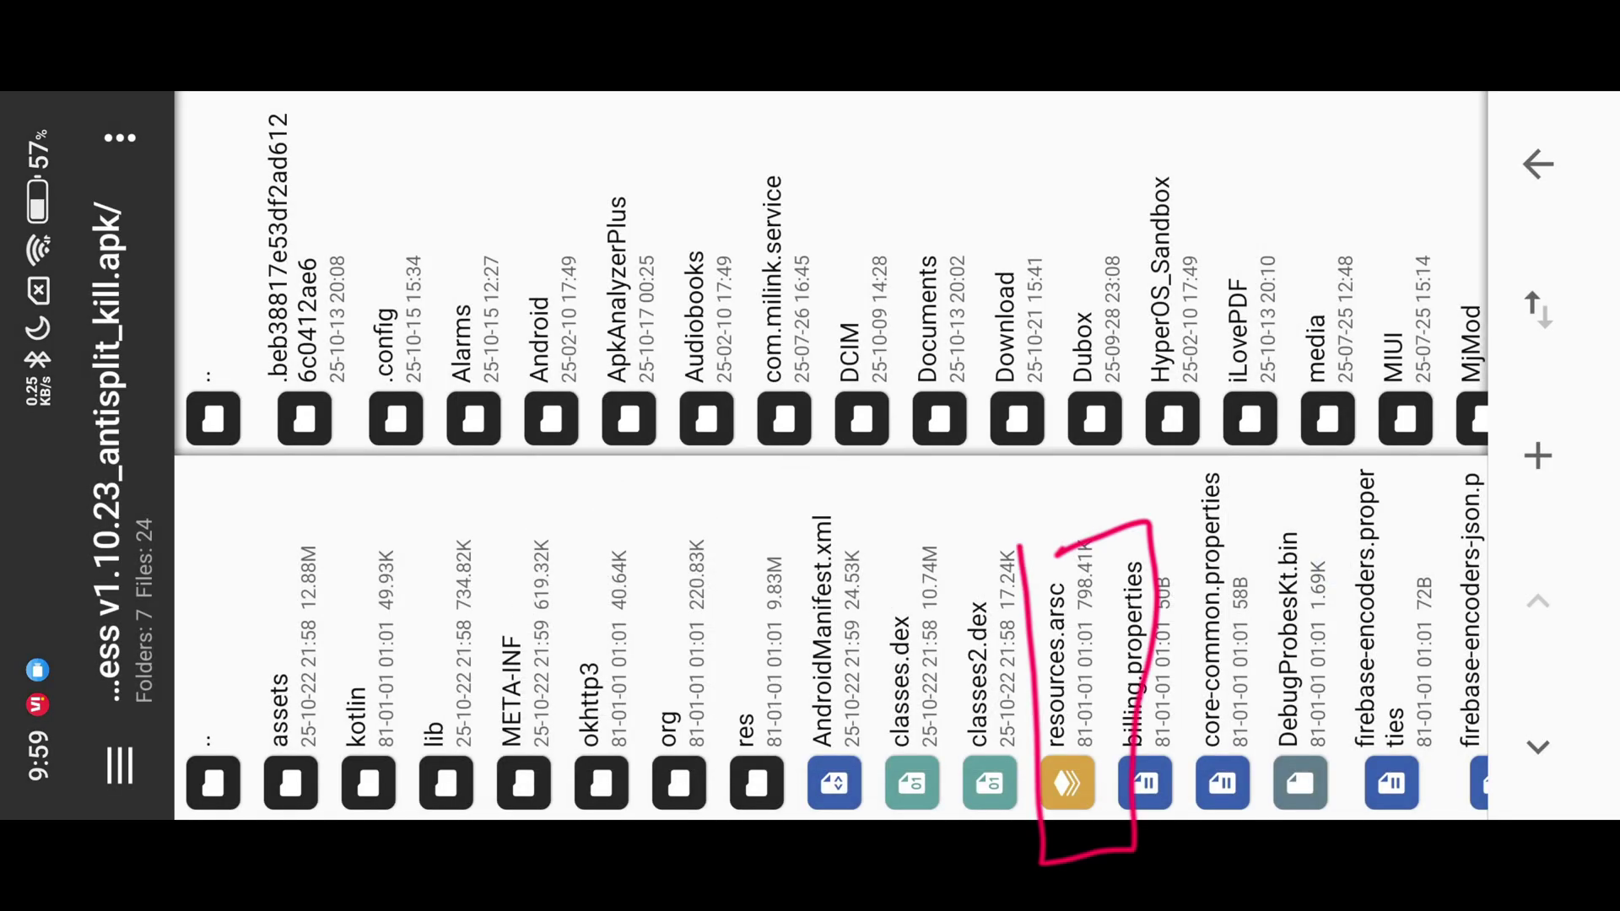
{"action": "left_click", "coordinate": [1067, 709]}
{"action": "left_click", "coordinate": [746, 507]}
Search the resources for 'lifetime' and copy the lifetime string's ID 7f1102b6.
{"action": "left_click", "coordinate": [221, 362]}
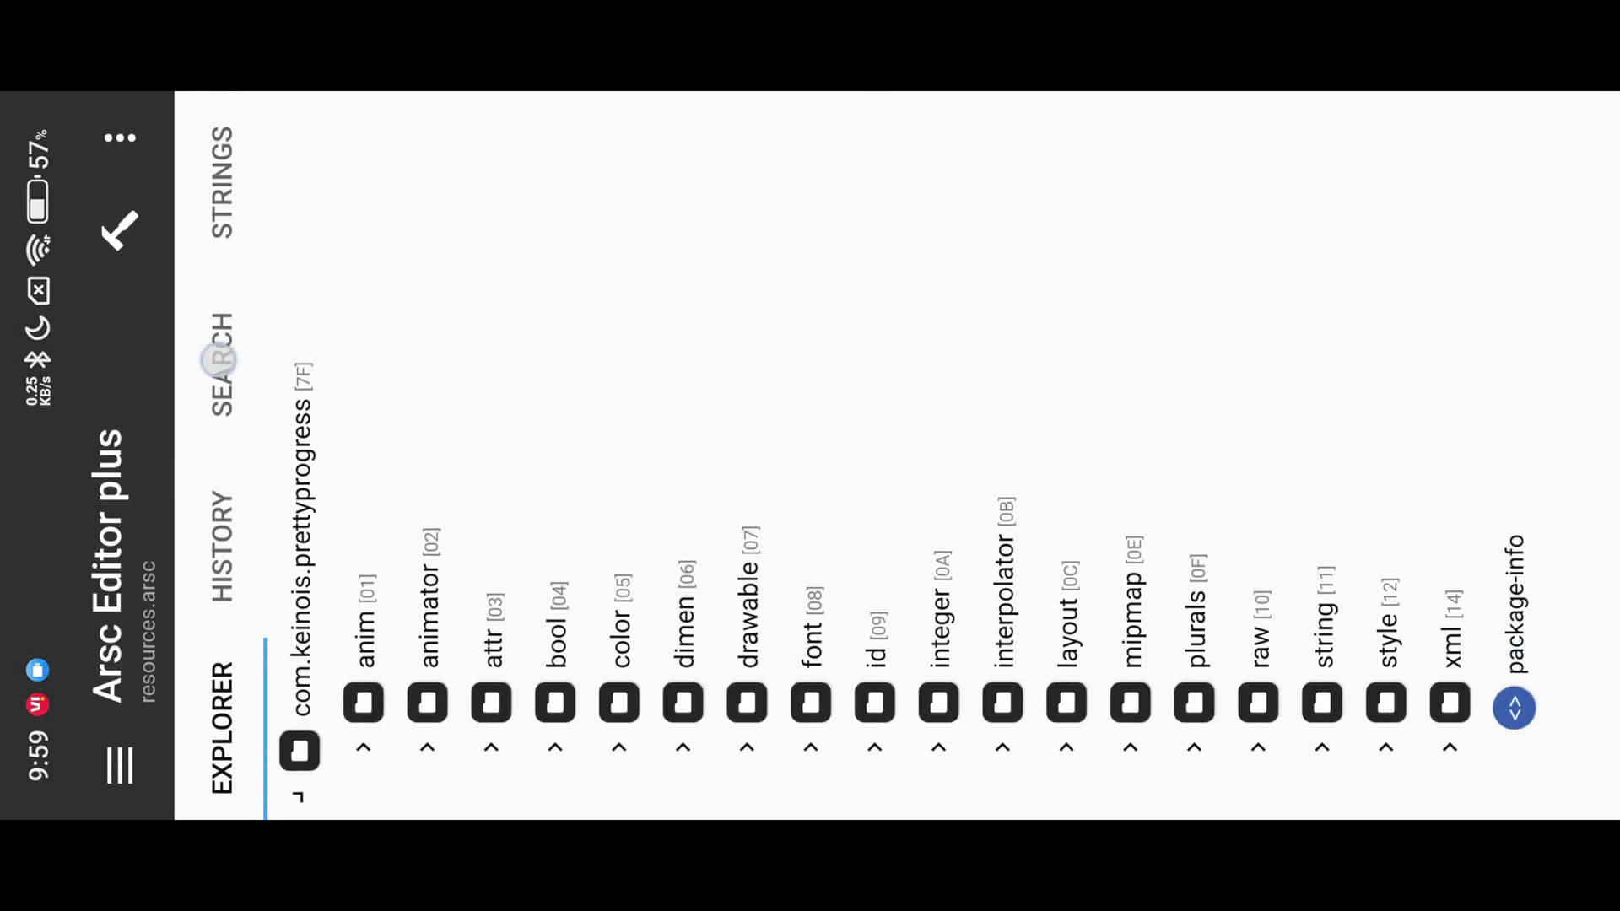
{"action": "left_click", "coordinate": [362, 616]}
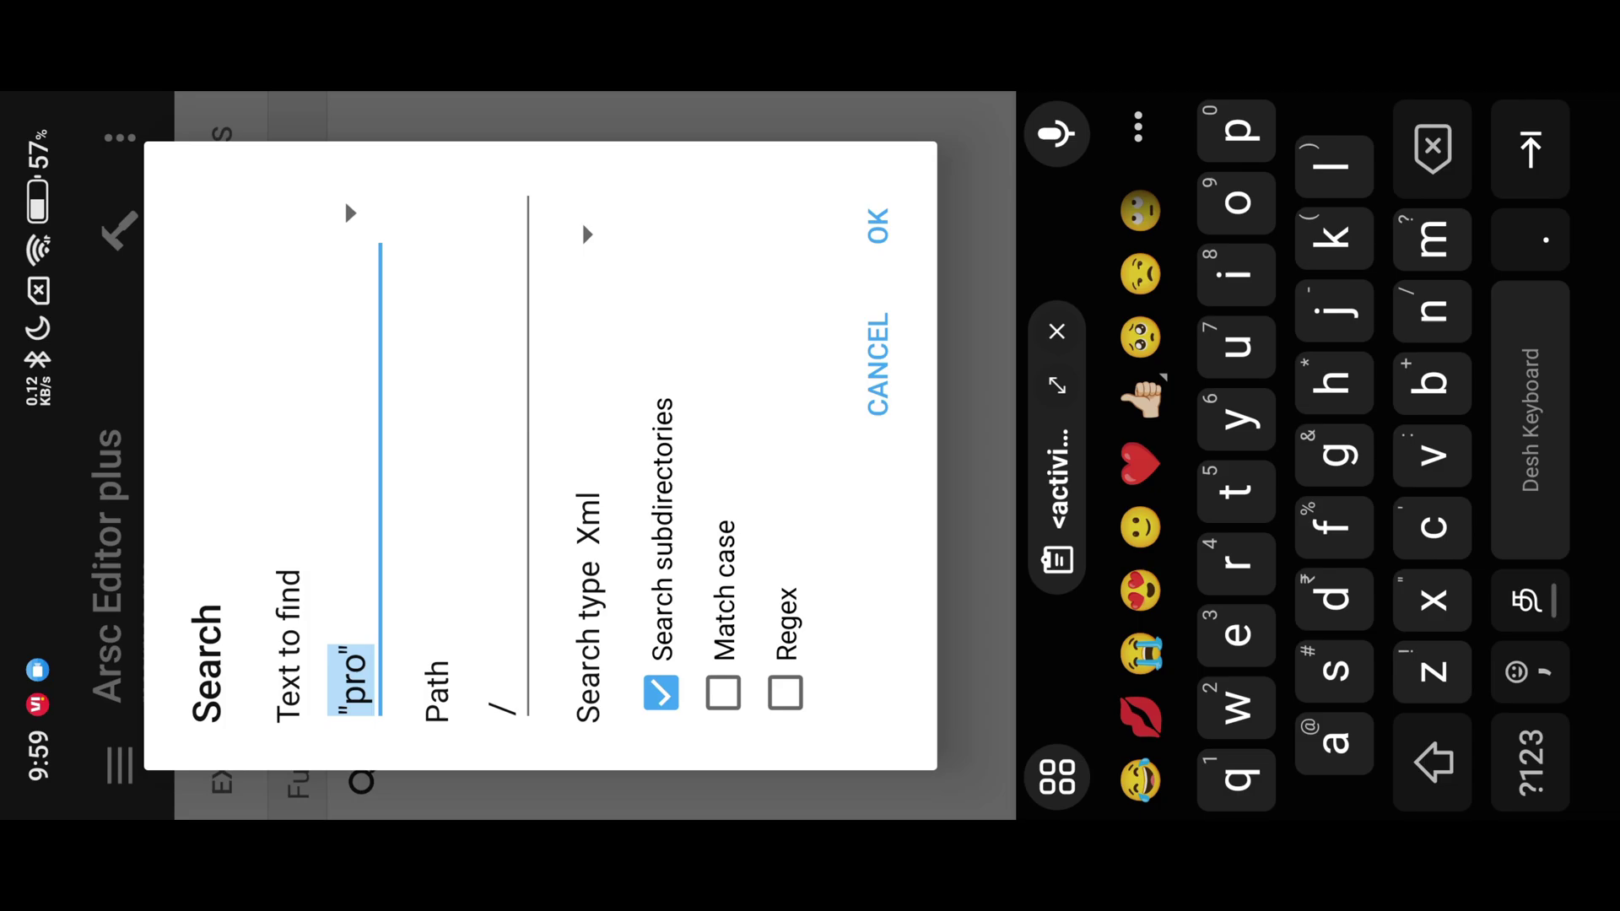
{"action": "type", "text": "life"}
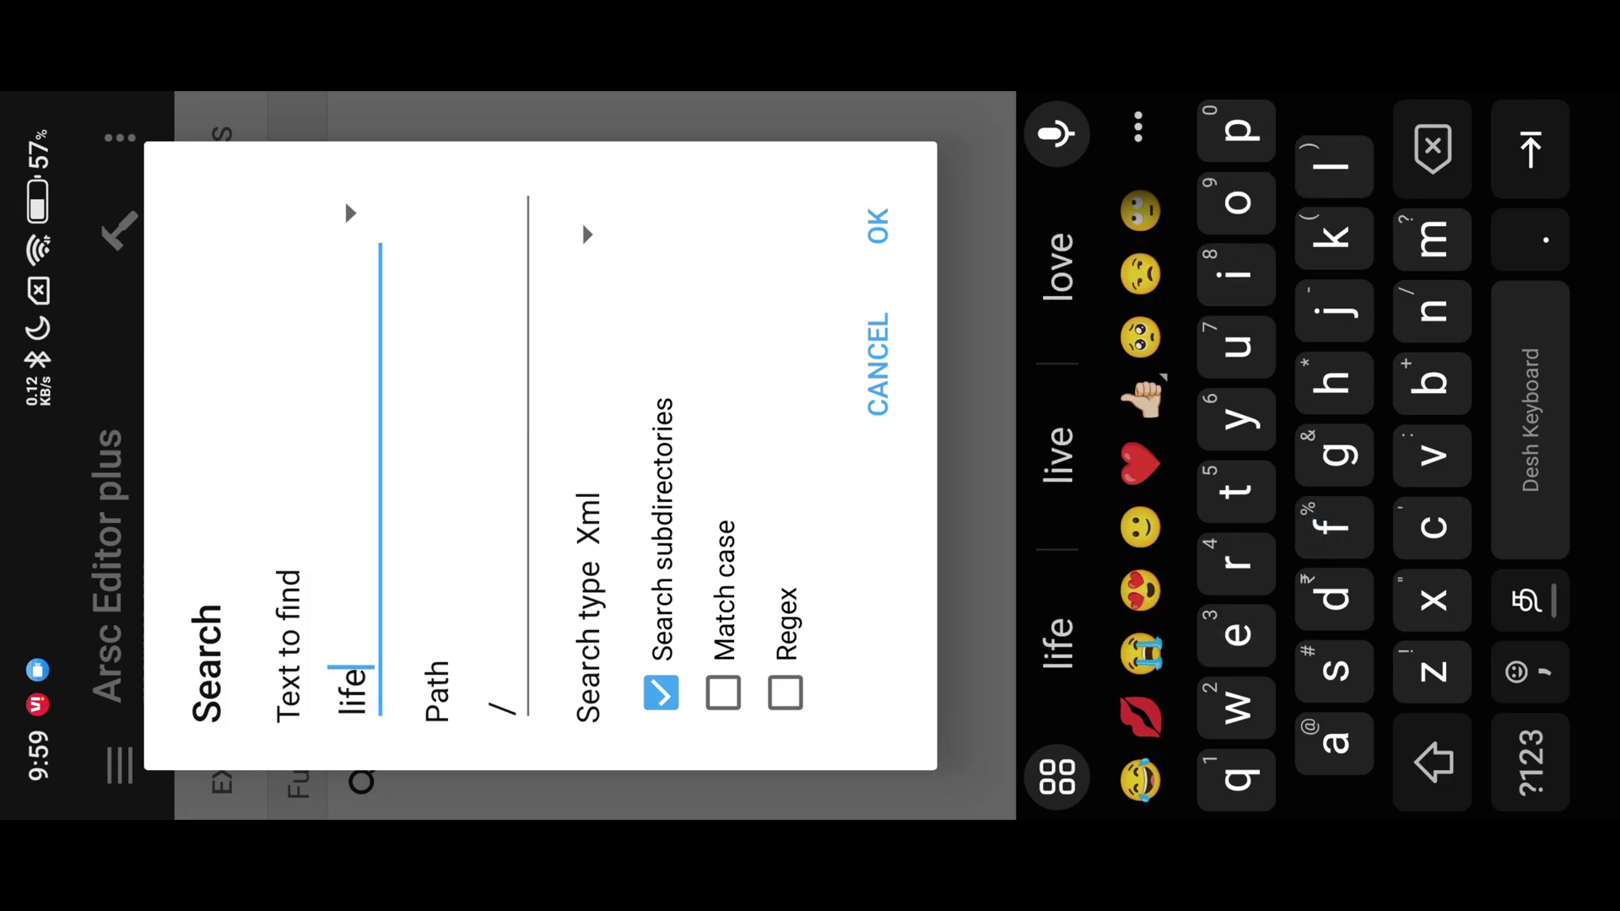
{"action": "type", "text": "t"}
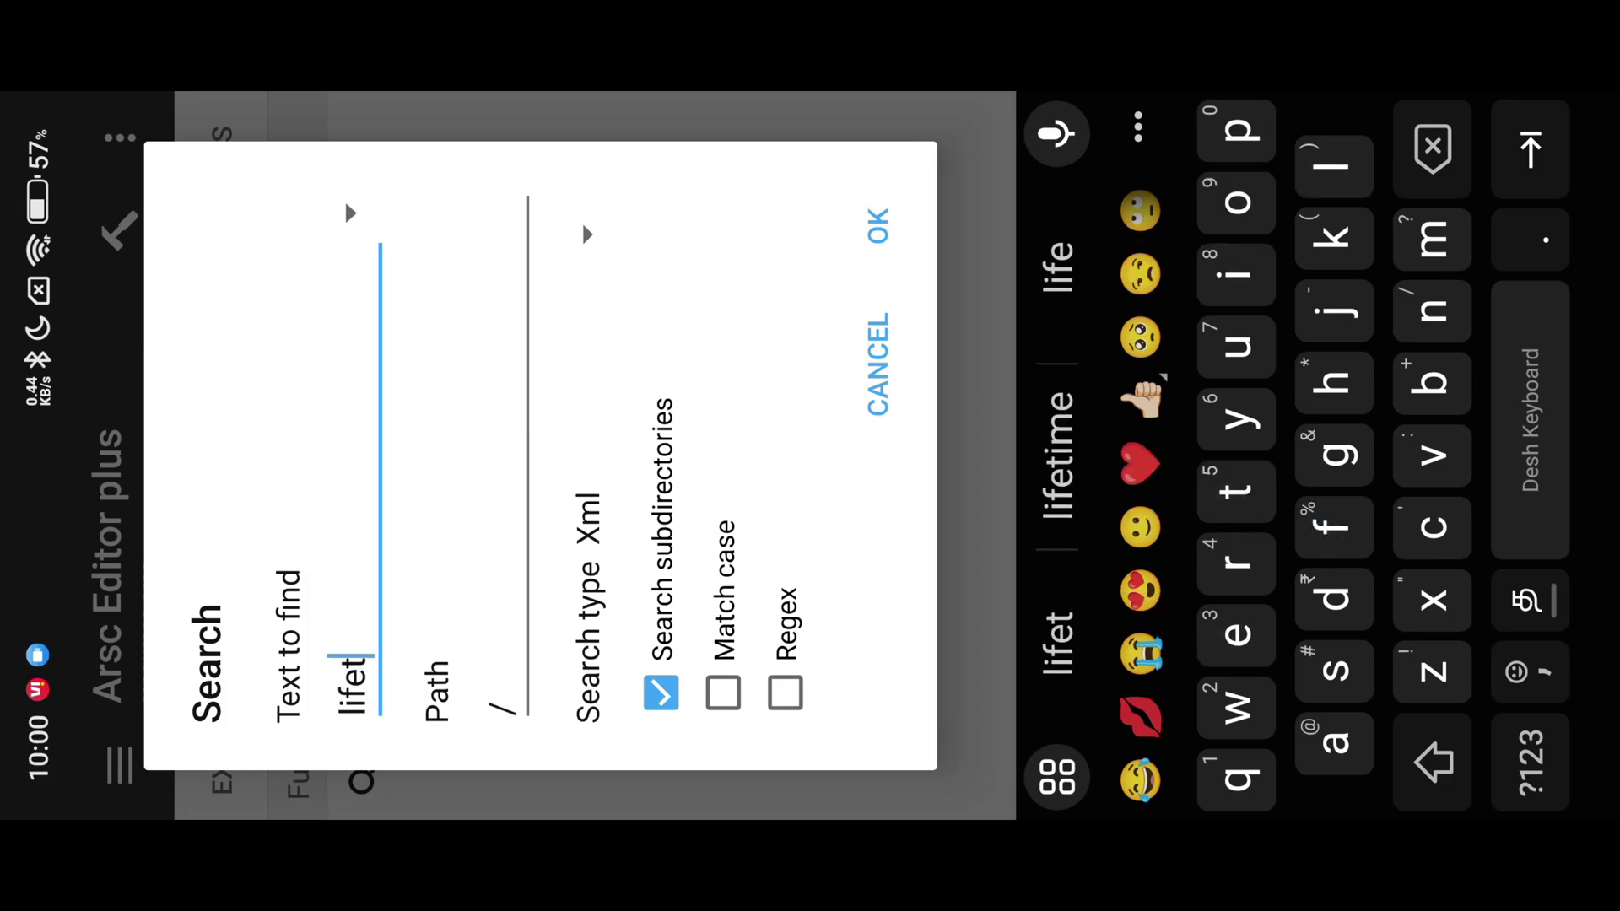
{"action": "type", "text": "ime l"}
{"action": "key", "text": "BackSpace"}
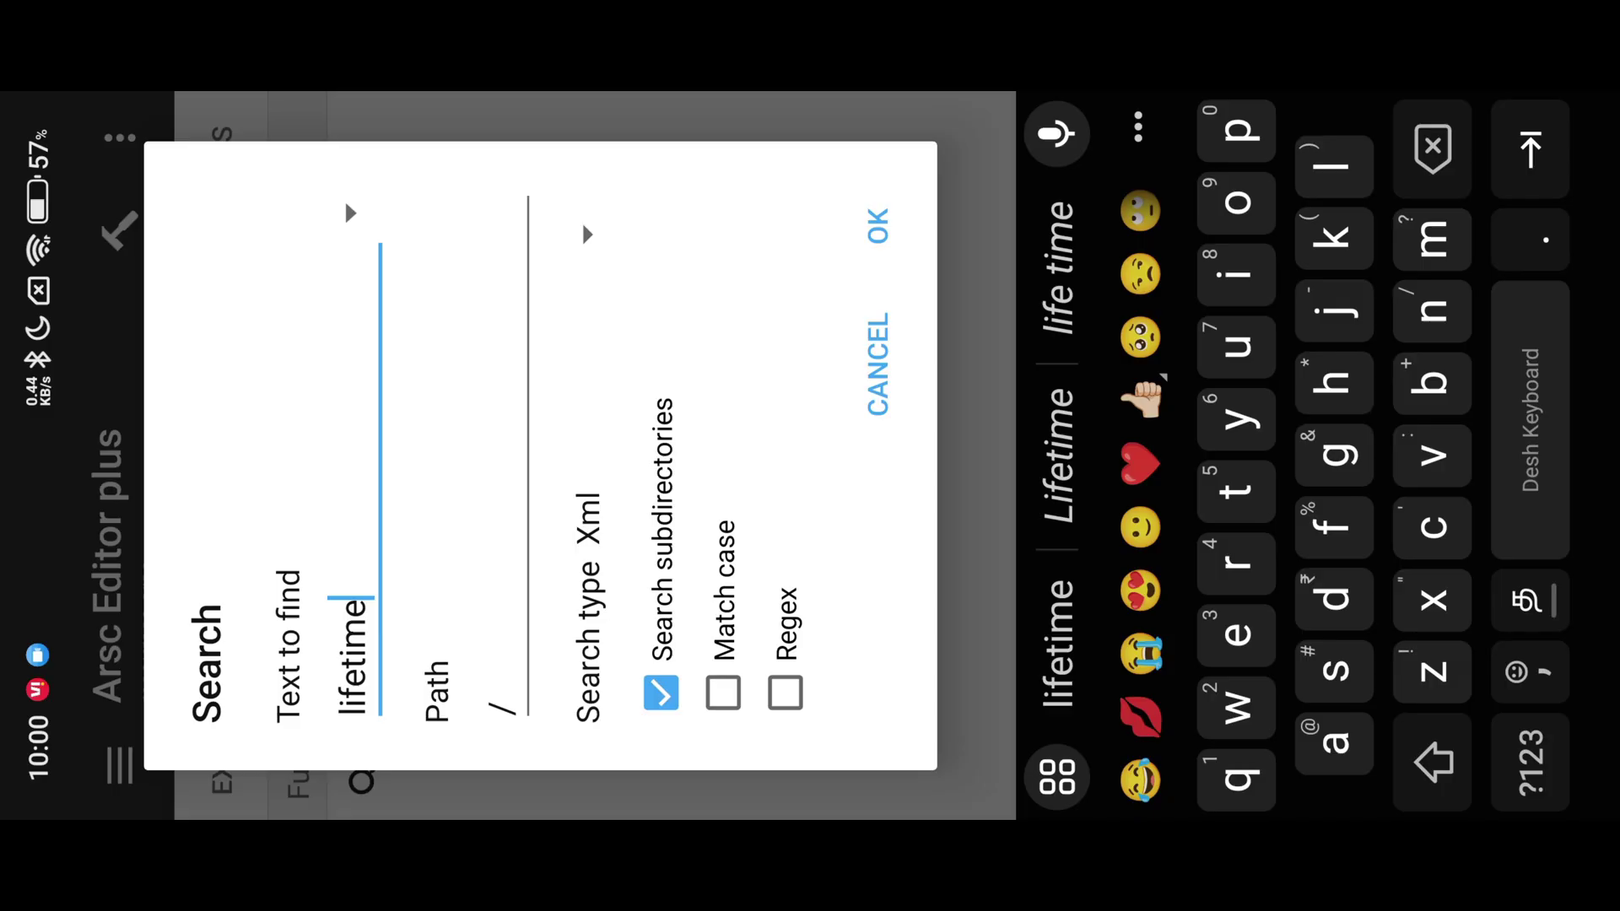
{"action": "left_click", "coordinate": [877, 225]}
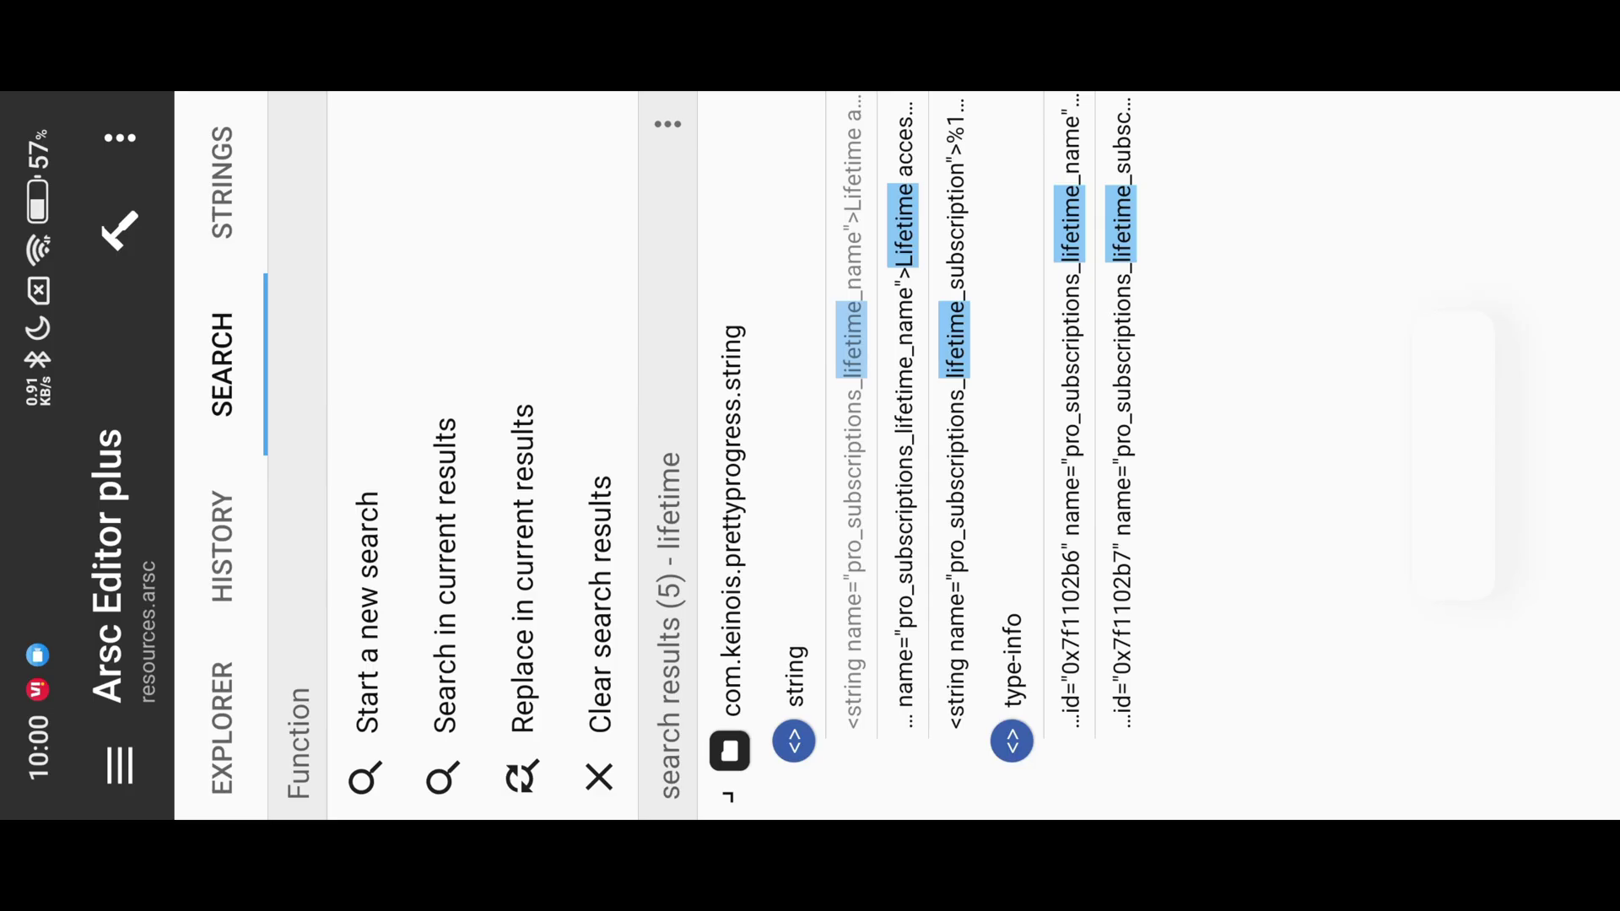
{"action": "key", "text": "Escape"}
{"action": "key", "text": "Escape"}
Load classes2.dex in Dex Editor plus.
{"action": "left_click", "coordinate": [886, 759]}
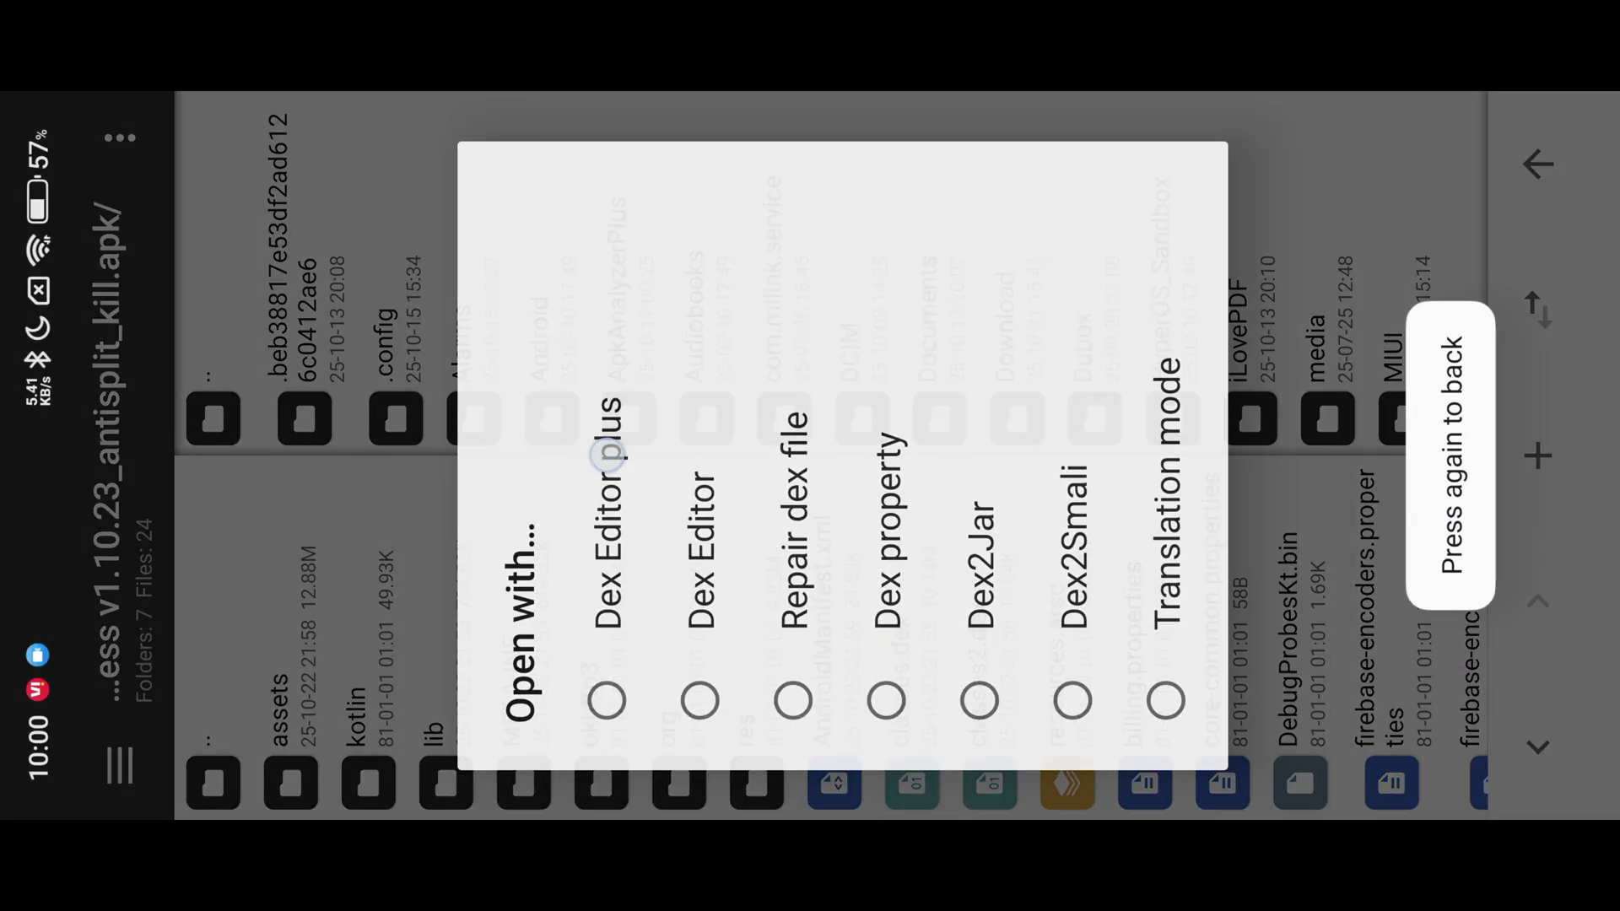
{"action": "left_click", "coordinate": [608, 453]}
{"action": "left_click", "coordinate": [878, 700]}
{"action": "left_click", "coordinate": [983, 224]}
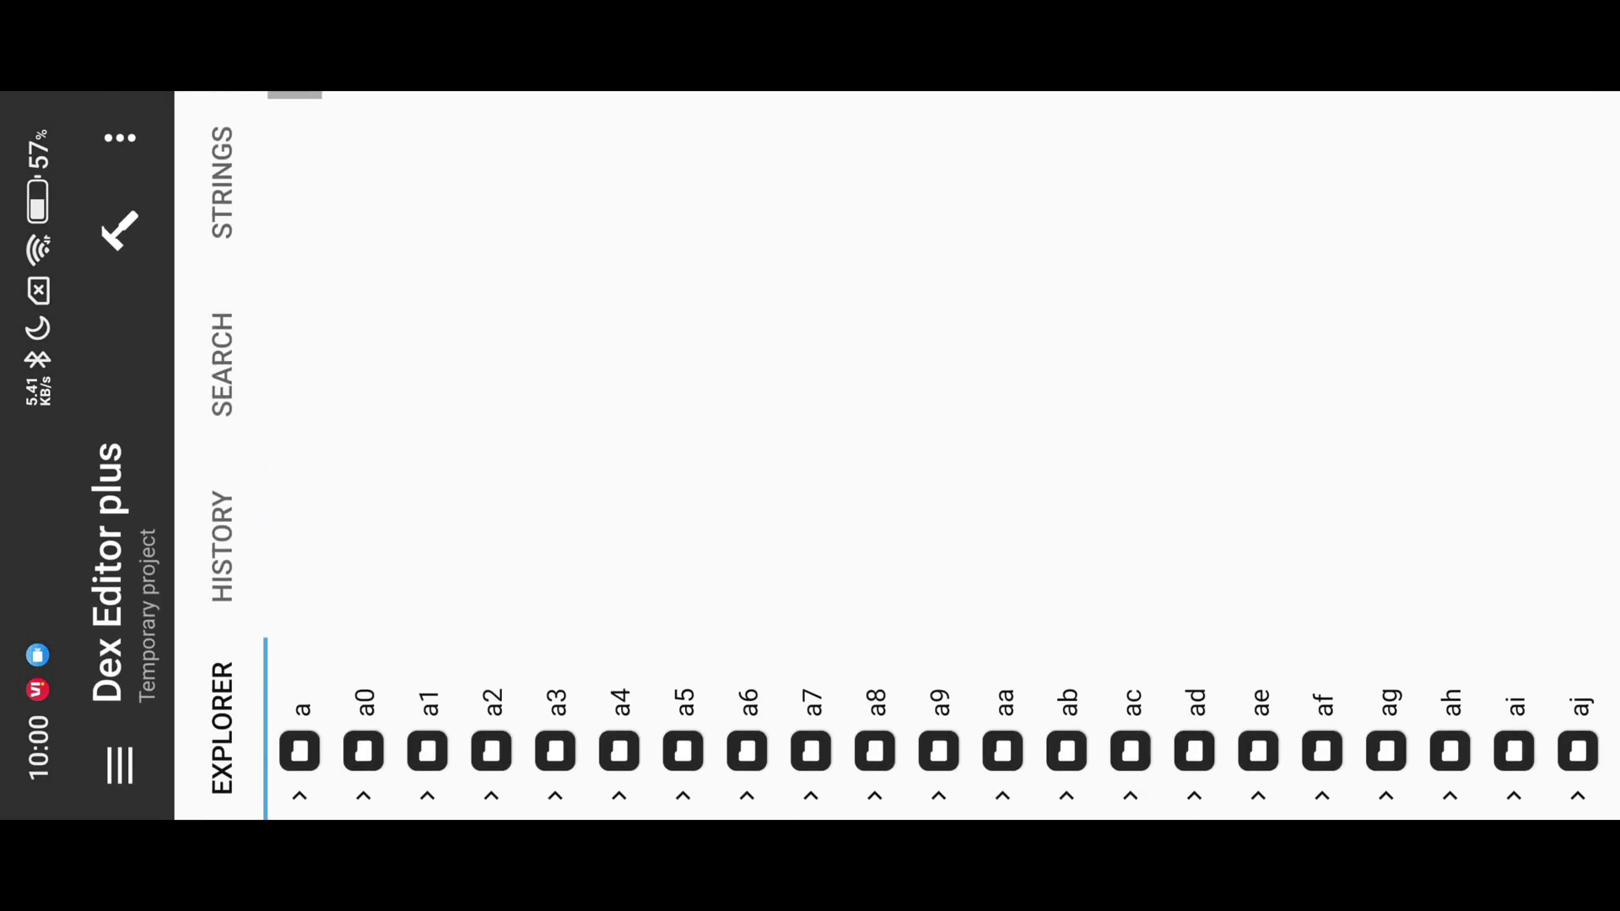
Search the dex code for resource ID 7f1102b6.
{"action": "left_click", "coordinate": [222, 364]}
{"action": "left_click", "coordinate": [369, 608]}
{"action": "type", "text": "7f1102b6"}
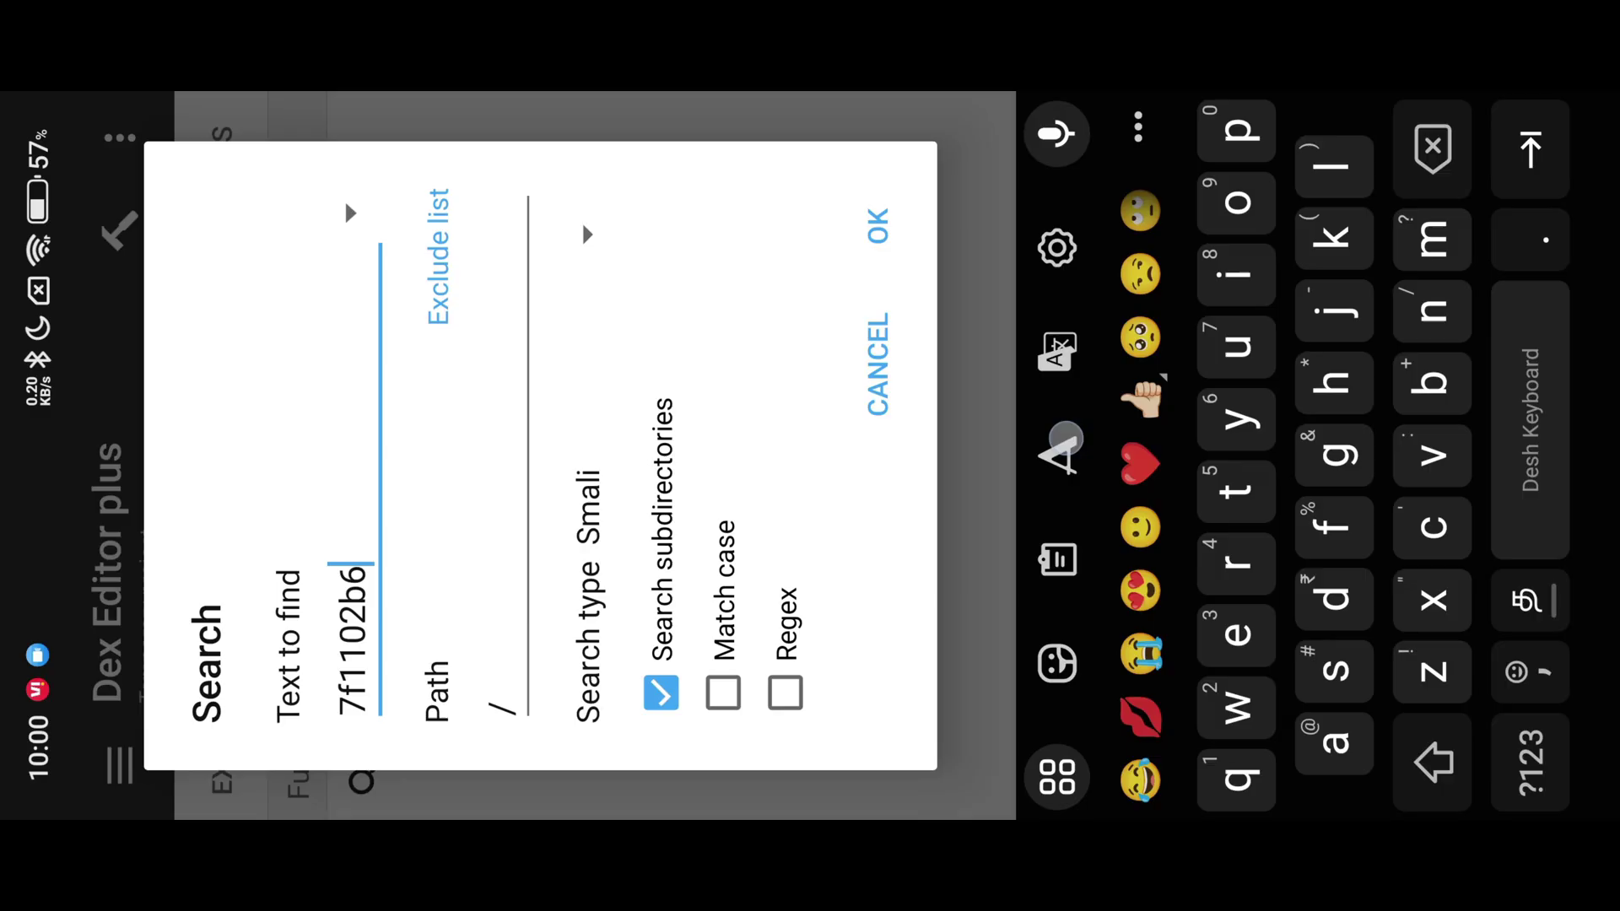
{"action": "left_click", "coordinate": [860, 211]}
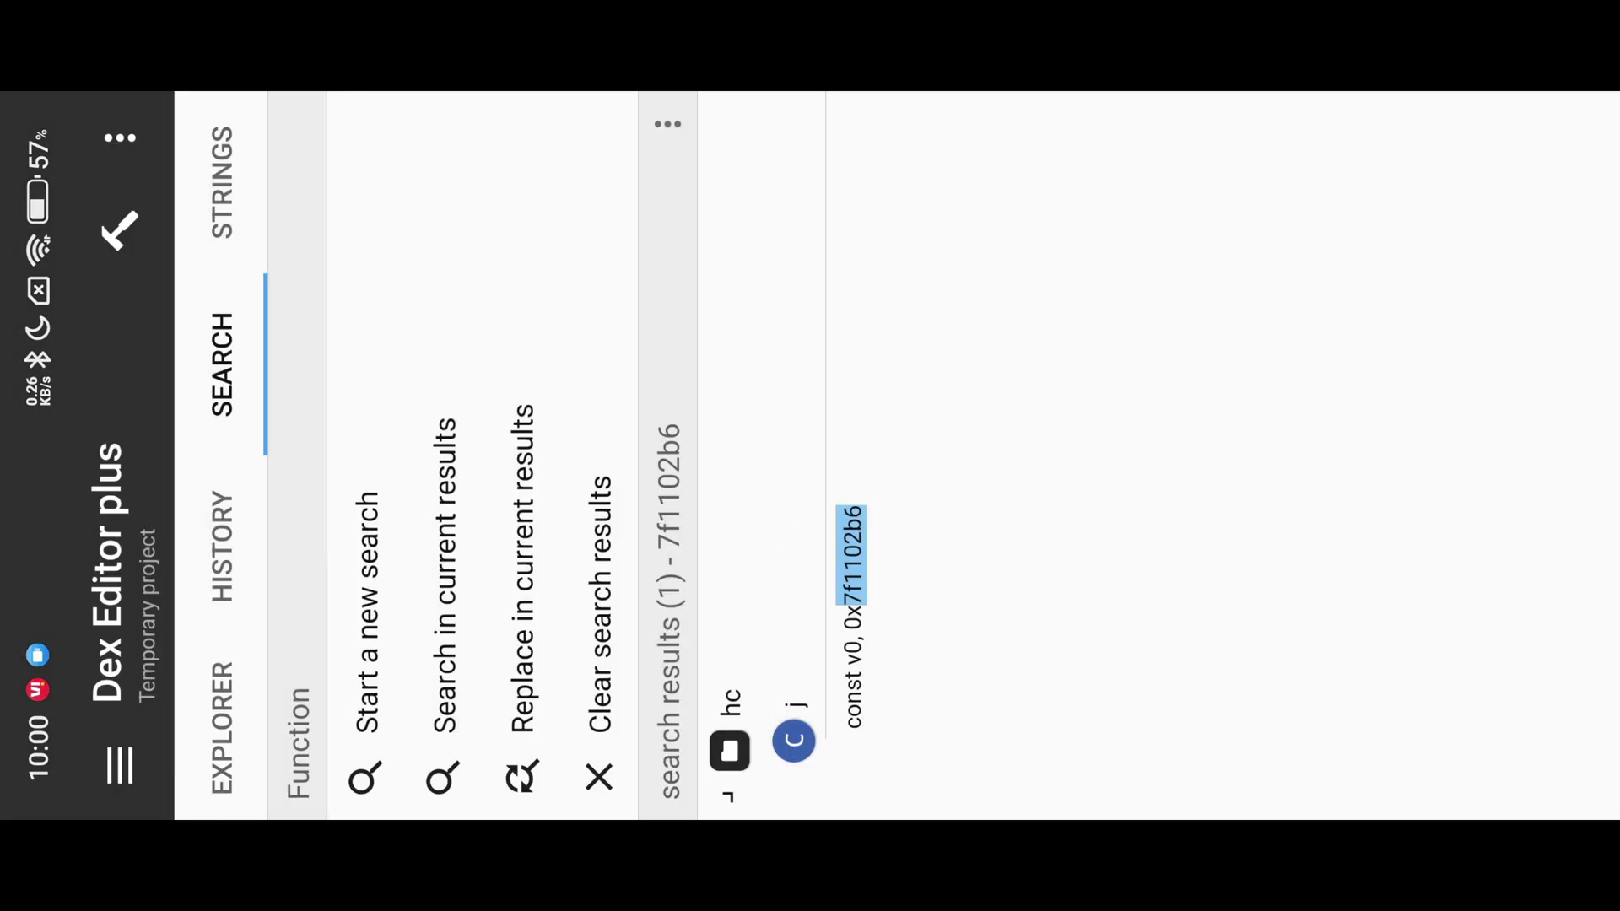
Open the 7f1102b6 code line in class hc/j and list the class's string entries.
{"action": "left_click", "coordinate": [850, 620]}
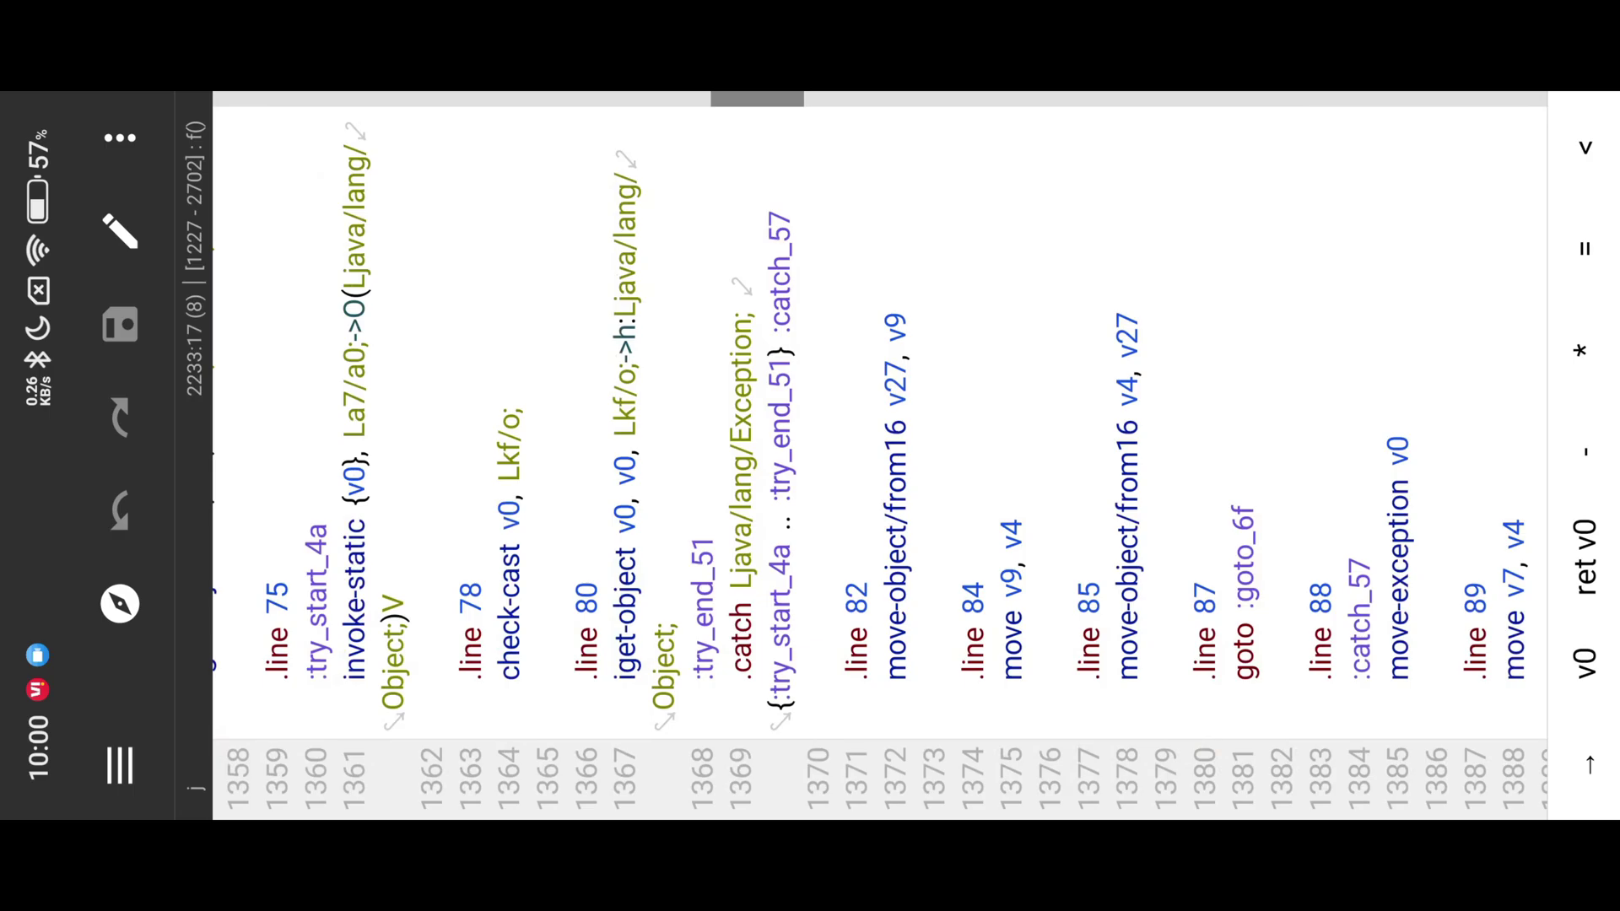
{"action": "left_click", "coordinate": [821, 432]}
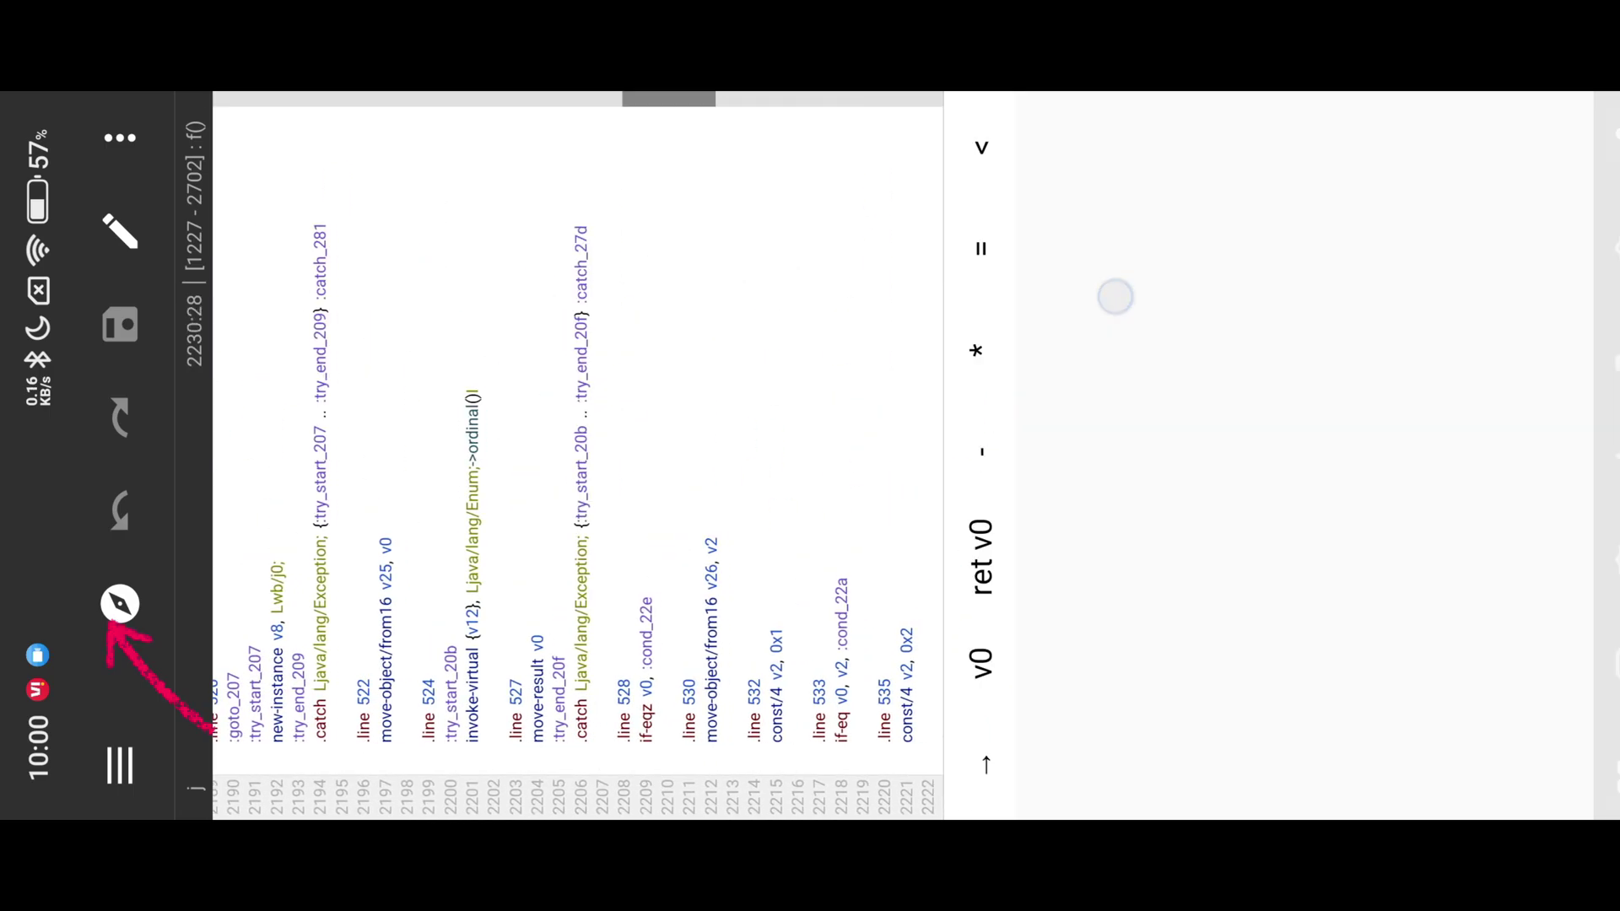
{"action": "left_click", "coordinate": [120, 603]}
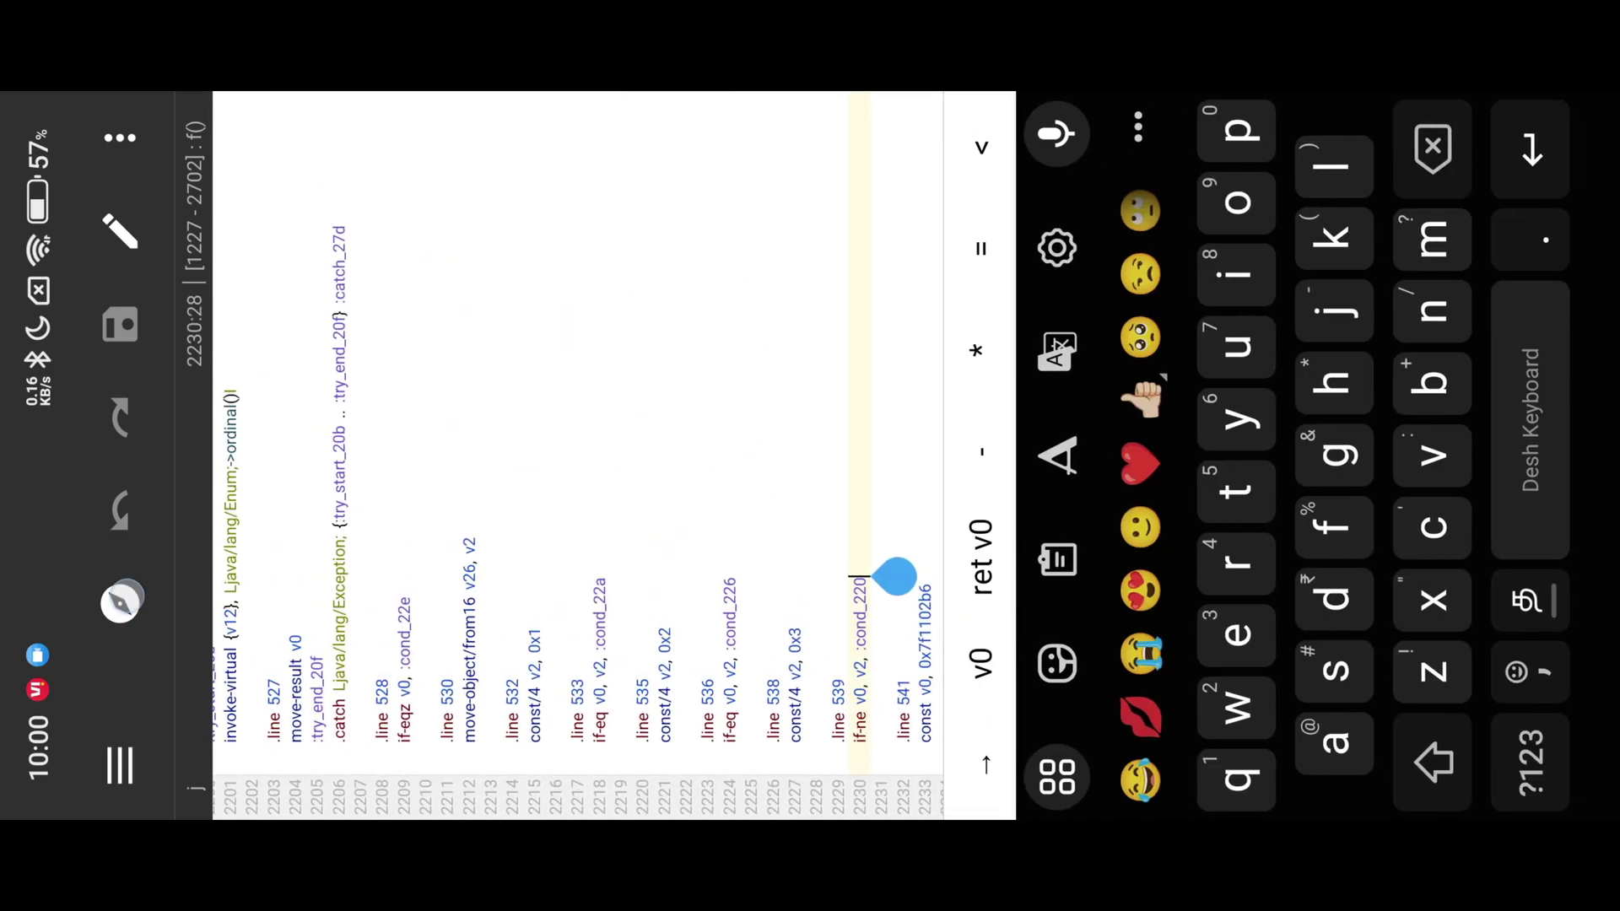
{"action": "left_click", "coordinate": [1528, 671]}
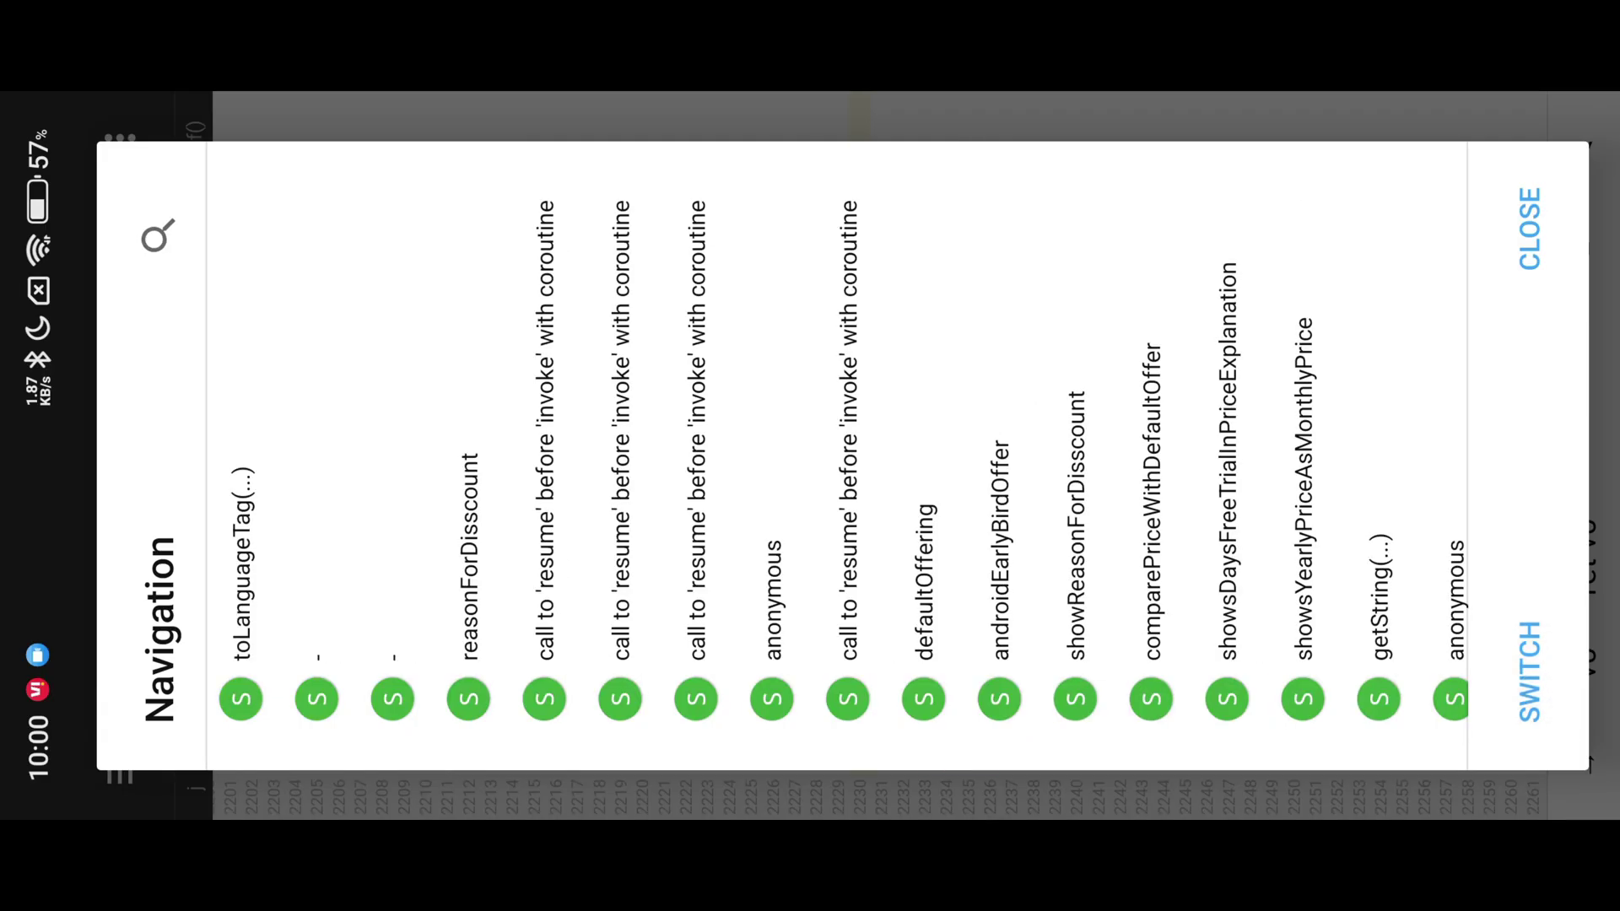
{"action": "left_click_drag", "start_coordinate": [1196, 301], "coordinate": [662, 239]}
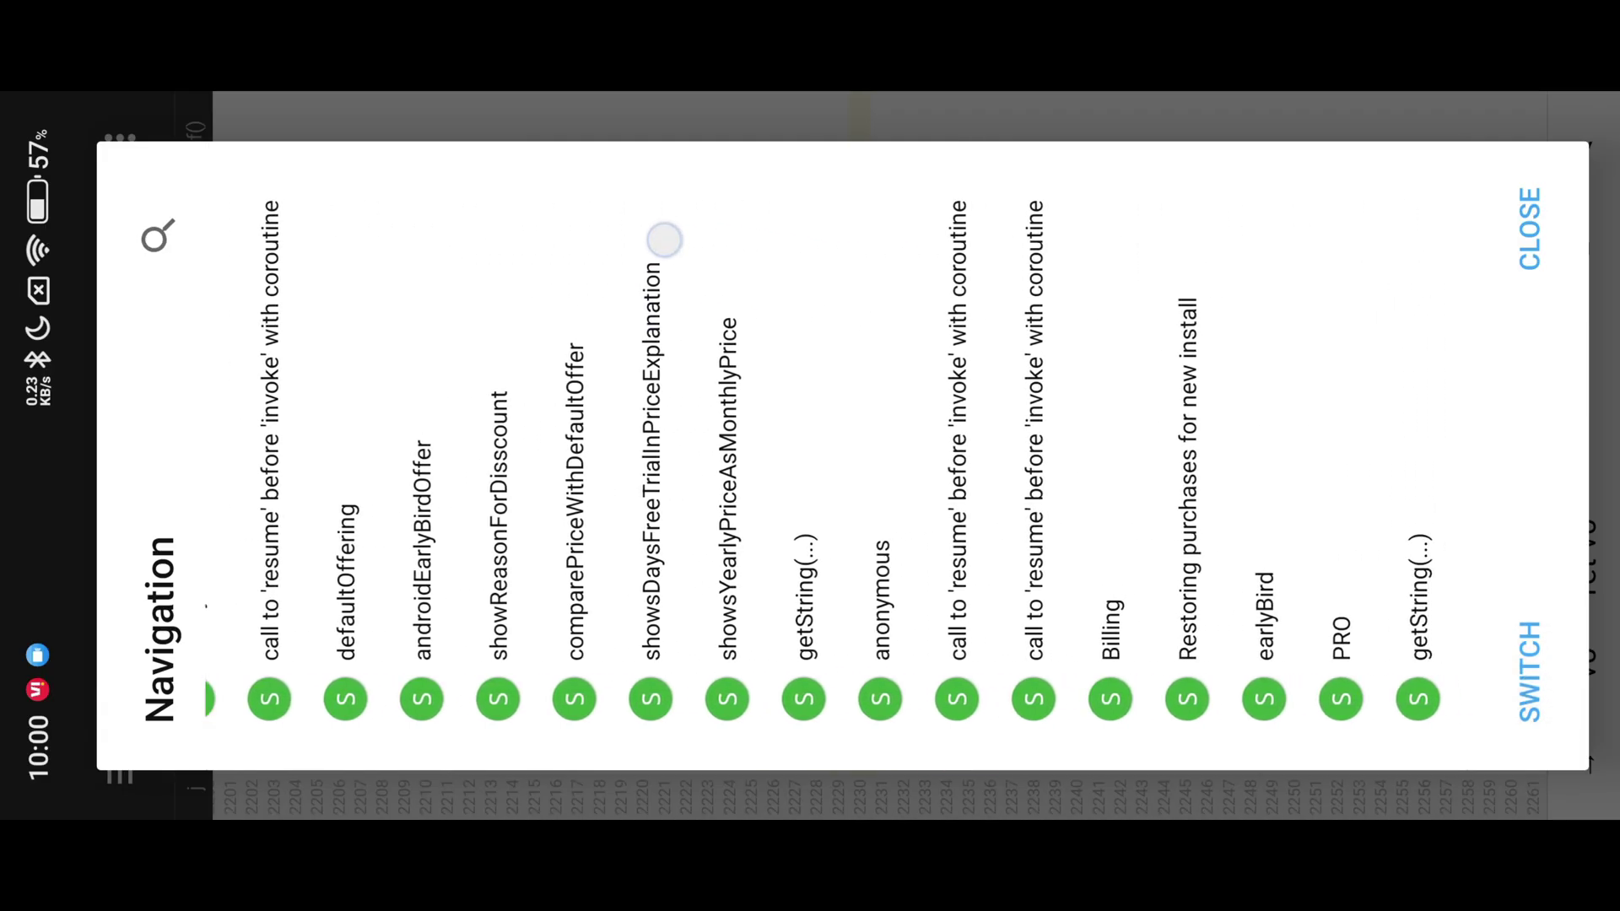
Jump to the code using the PRO string, then to field c:Z's definition.
{"action": "left_click", "coordinate": [1362, 422]}
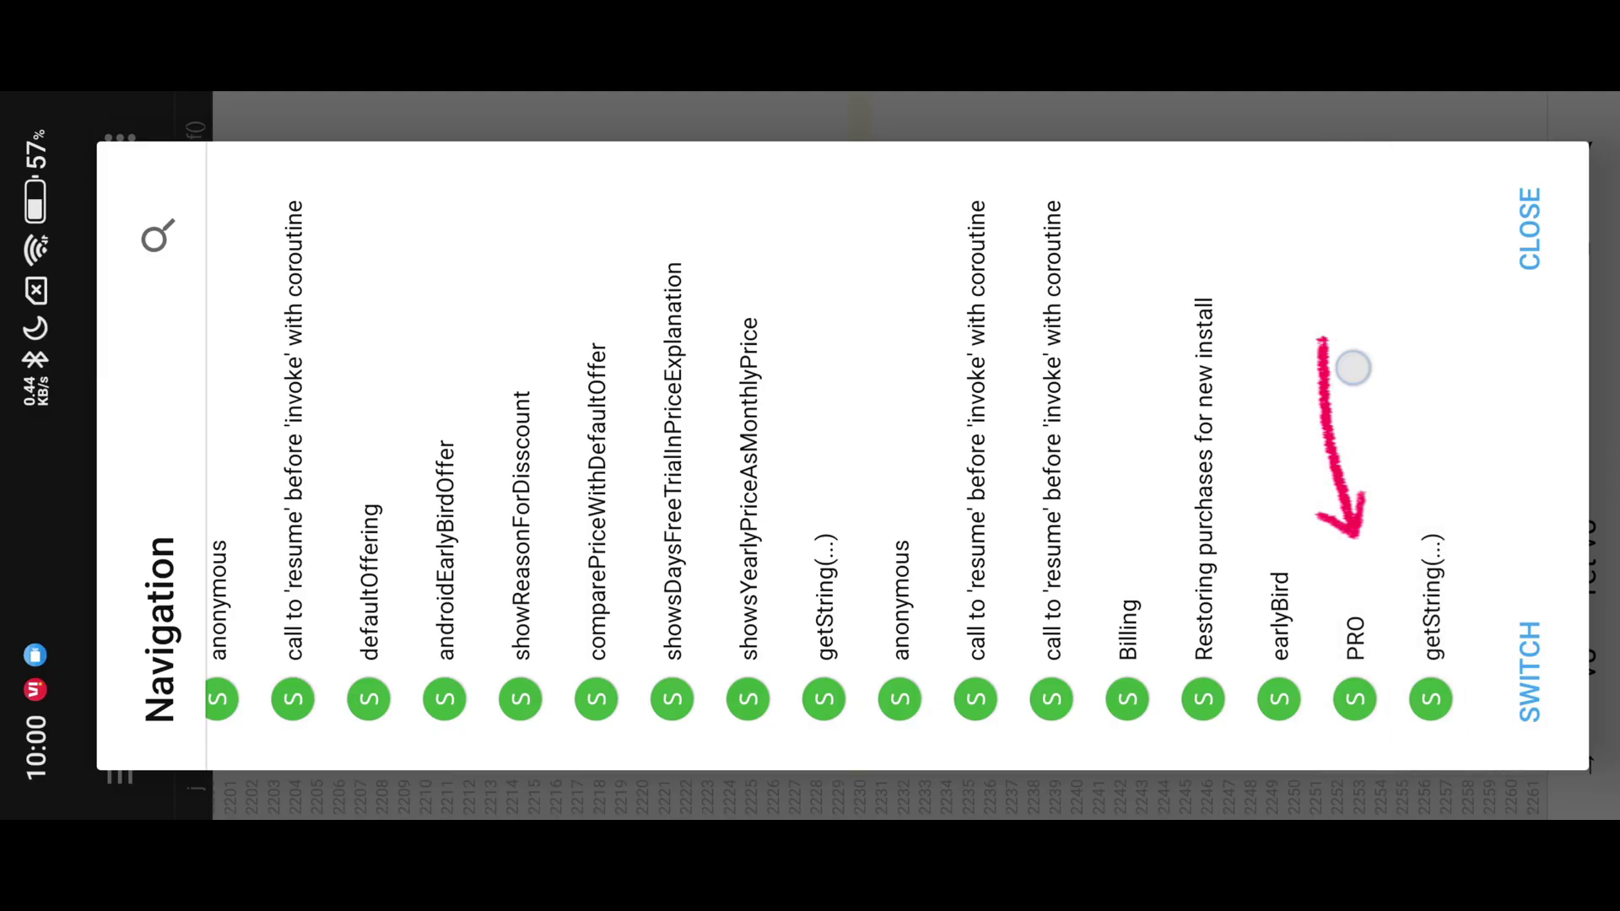
{"action": "left_click", "coordinate": [1352, 367]}
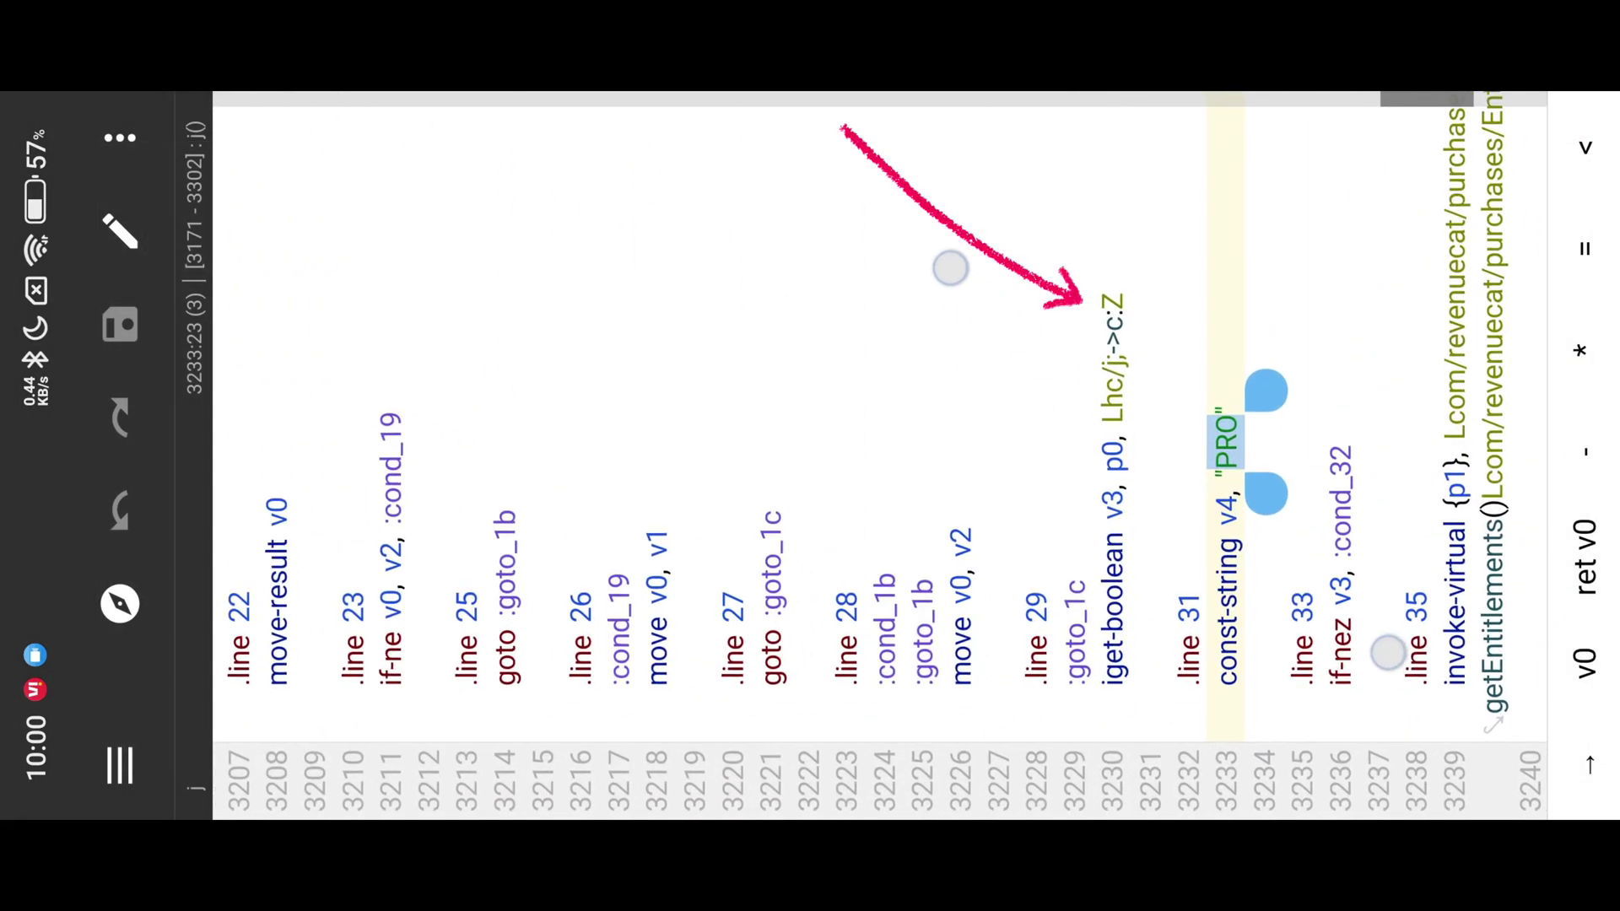
{"action": "scroll", "coordinate": [1169, 460], "scroll_direction": "up", "scroll_amount": 1}
{"action": "left_click", "coordinate": [1108, 286]}
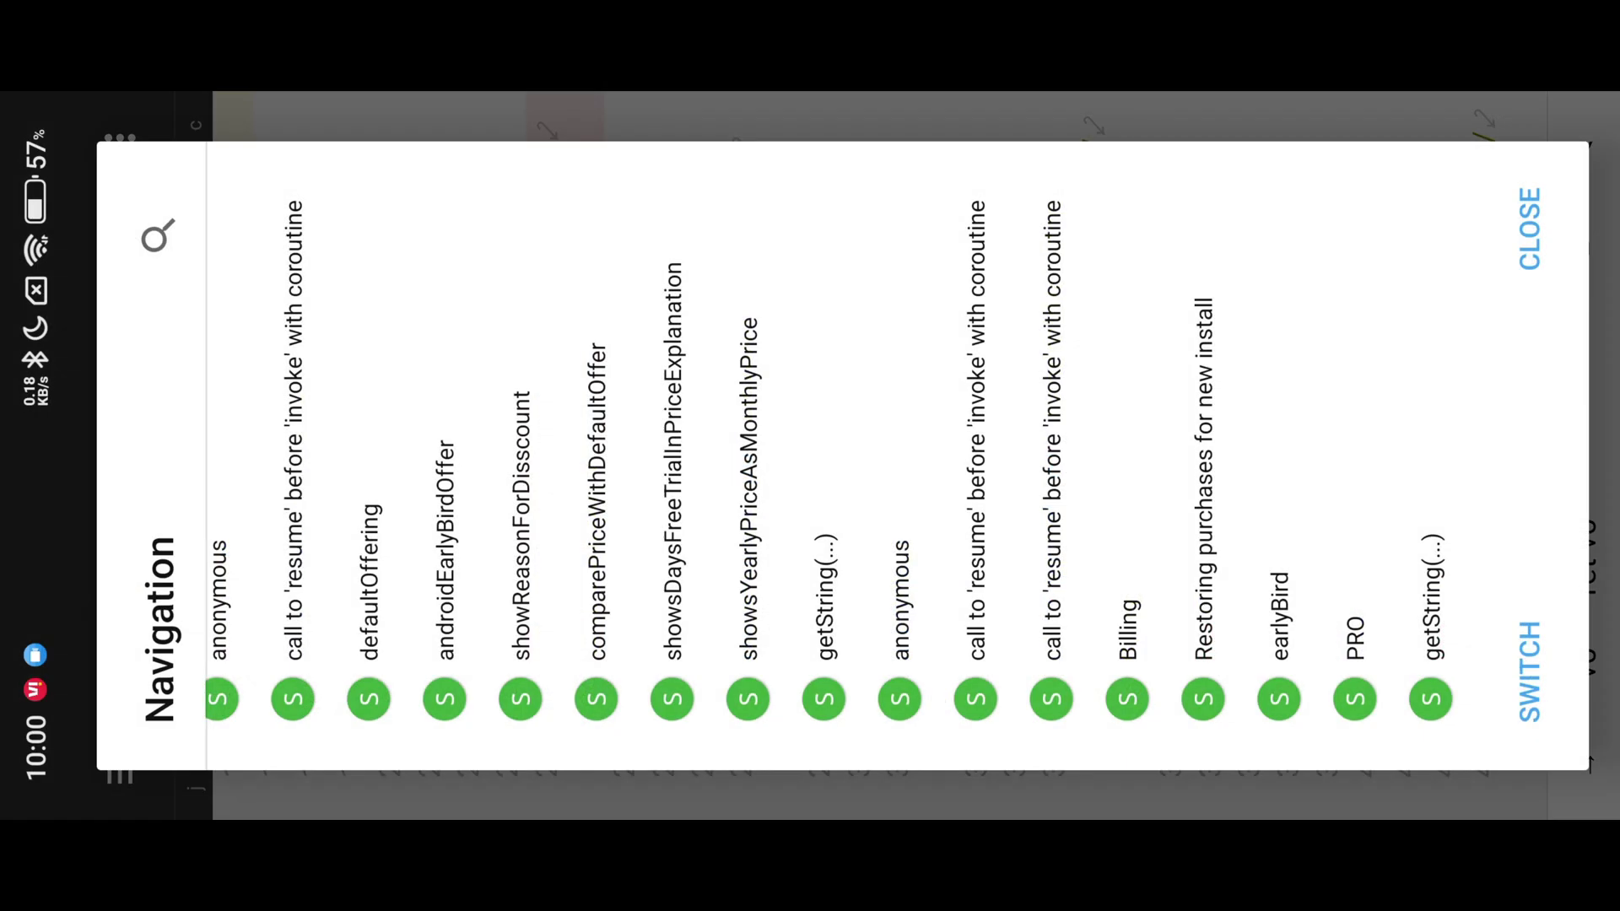
In the class's member list, find where field c is assigned via Find usages of put.
{"action": "left_click", "coordinate": [1538, 654]}
{"action": "left_click", "coordinate": [232, 559]}
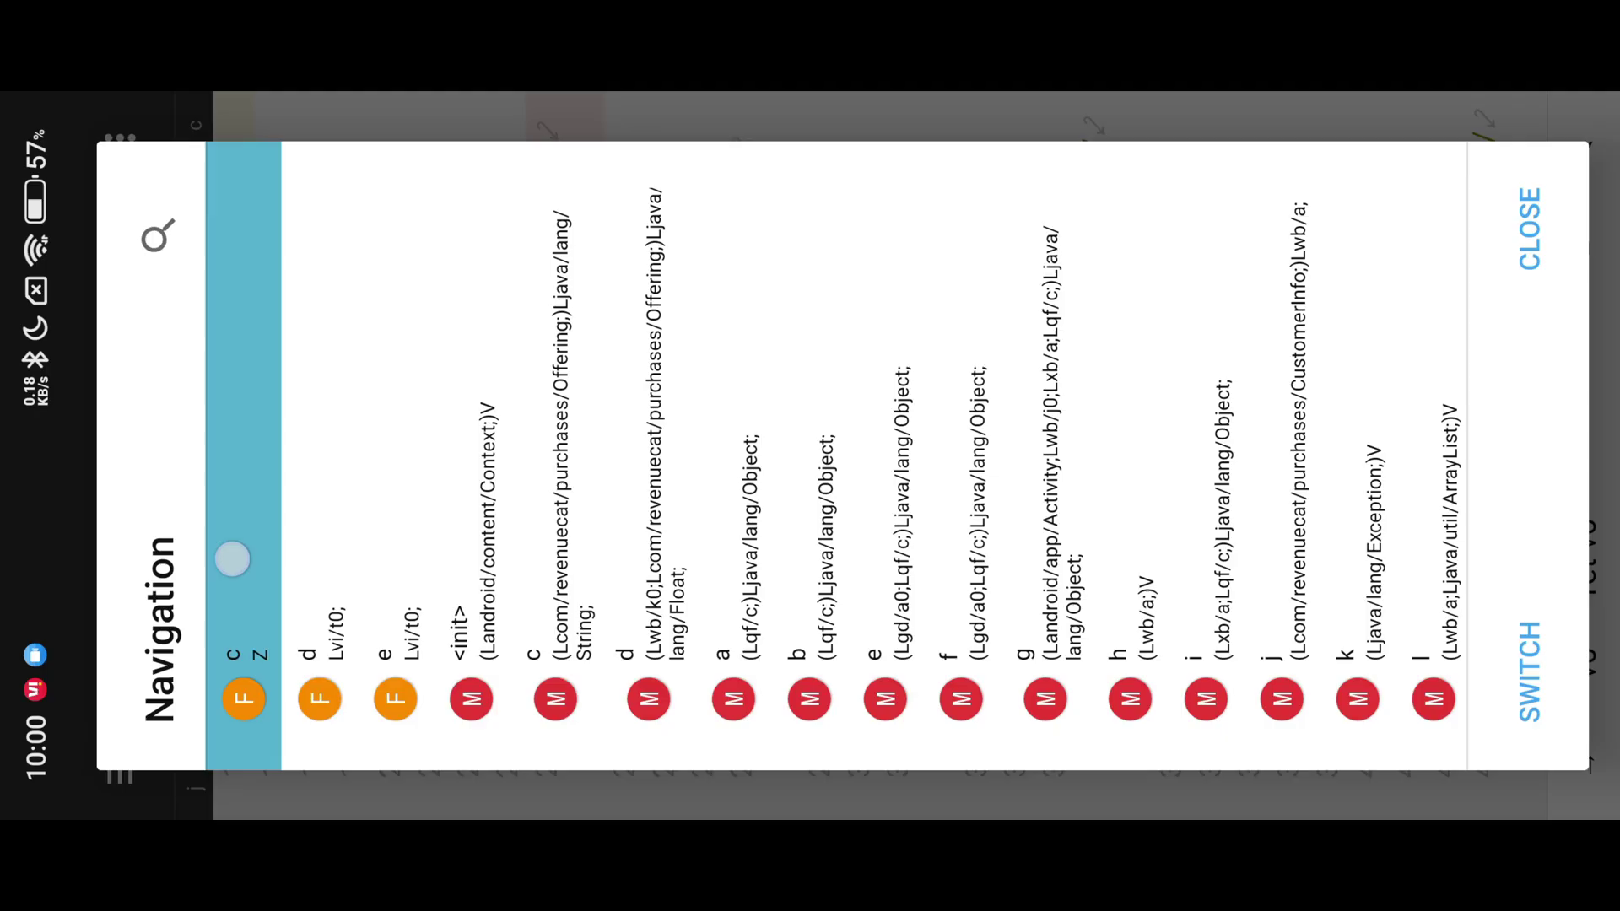
{"action": "left_click", "coordinate": [331, 552]}
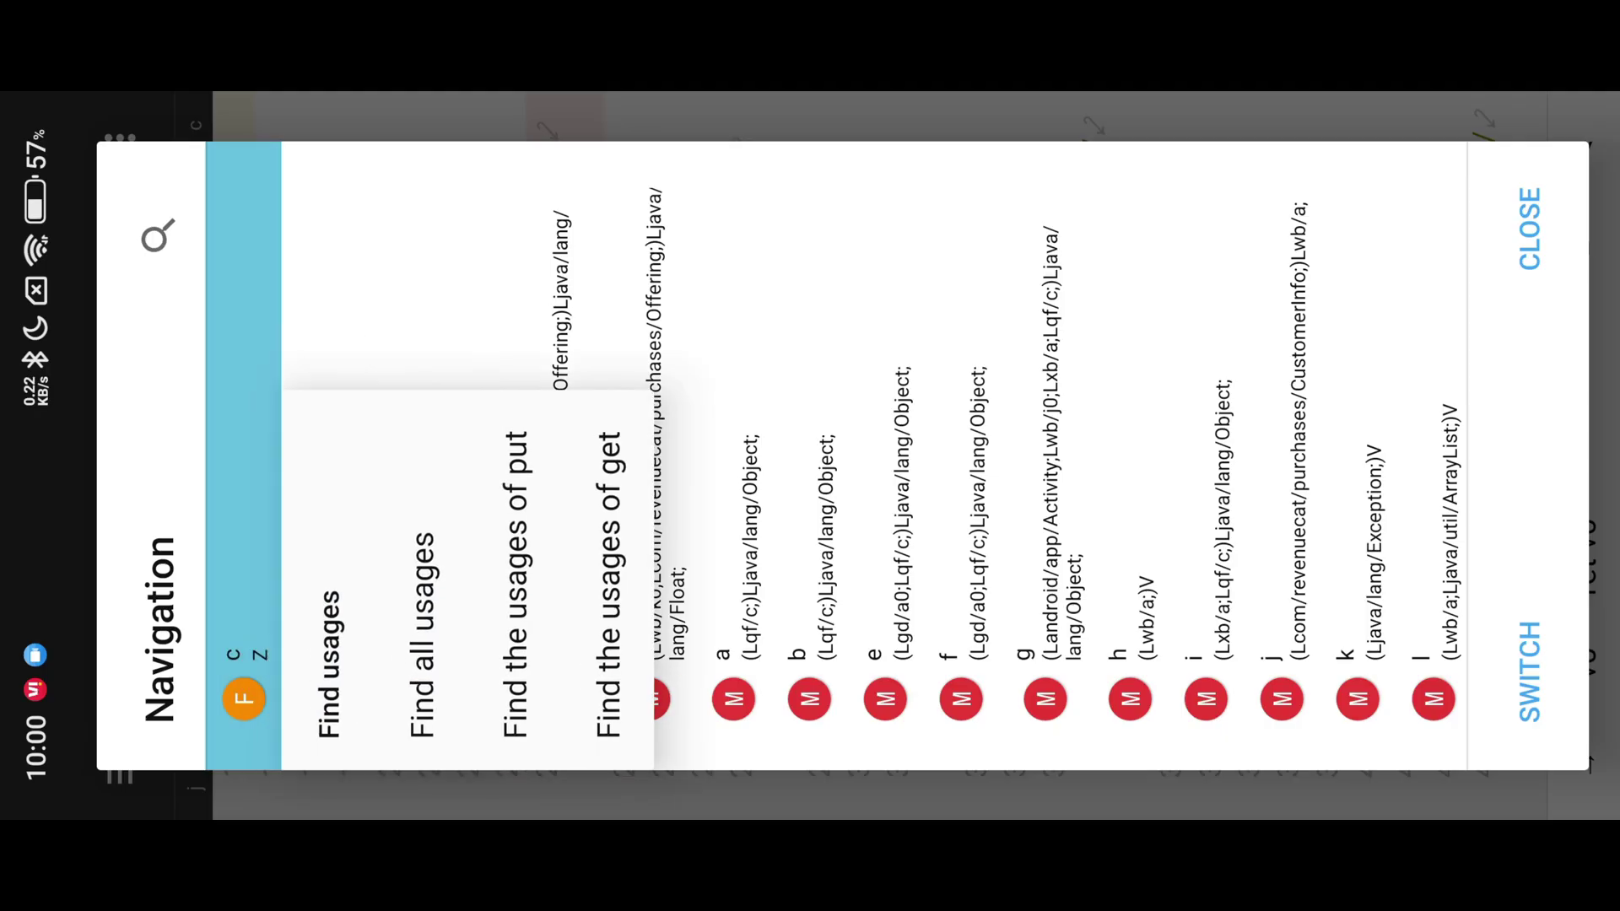
{"action": "left_click", "coordinate": [512, 512]}
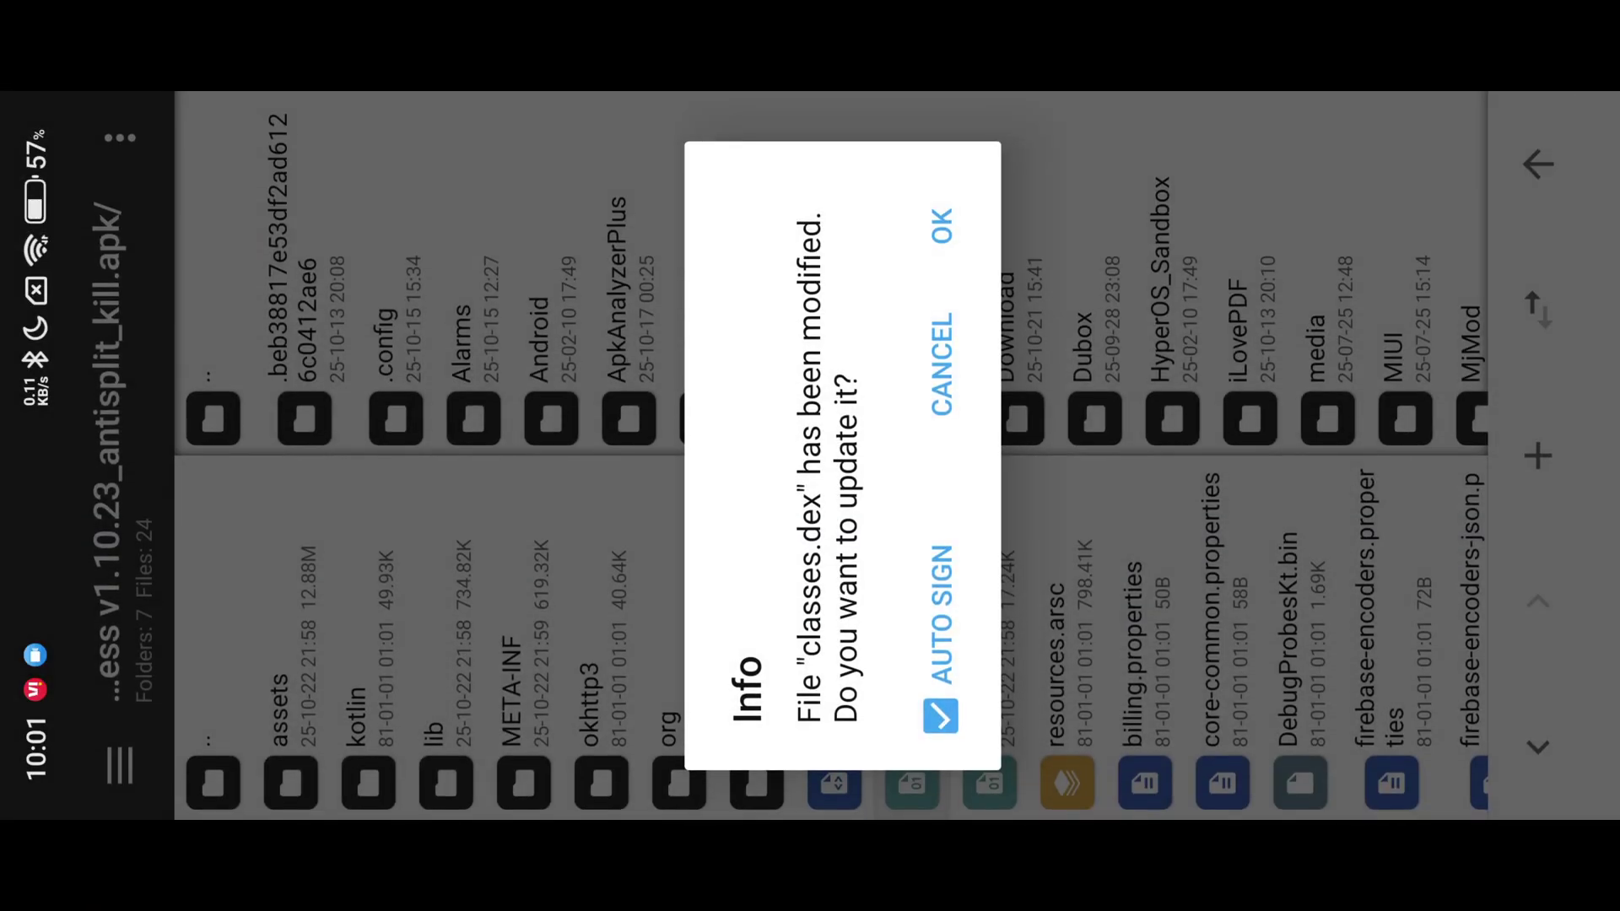
Write the edited classes.dex into the Pretty Progress APK, then install and open the re-signed build.
{"action": "left_click", "coordinate": [927, 237]}
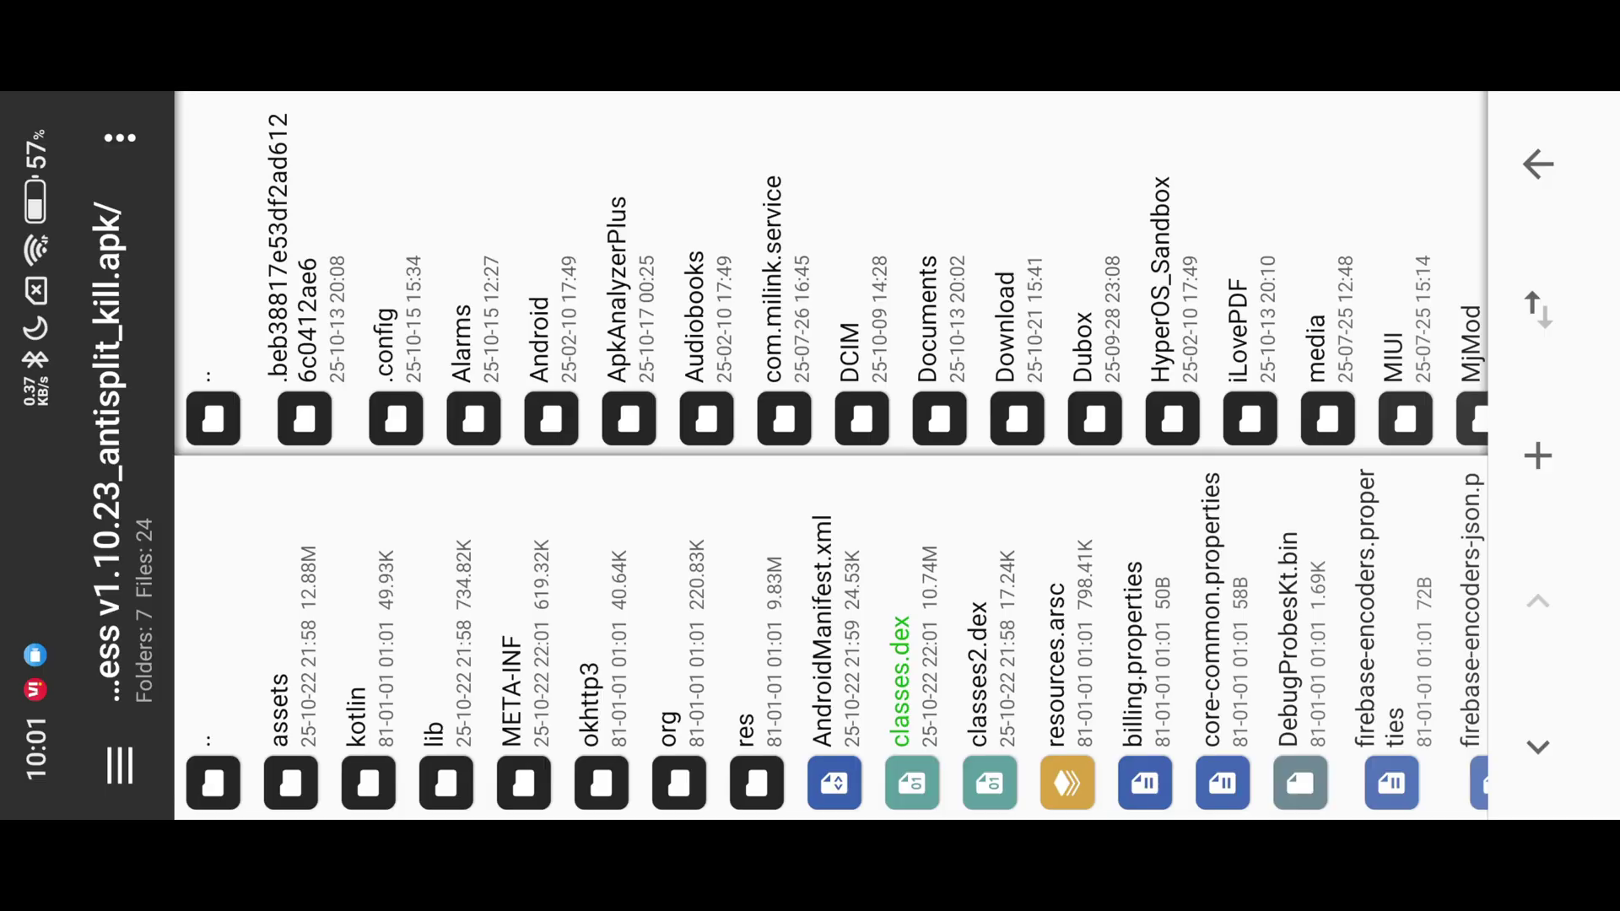
{"action": "left_click", "coordinate": [1034, 567]}
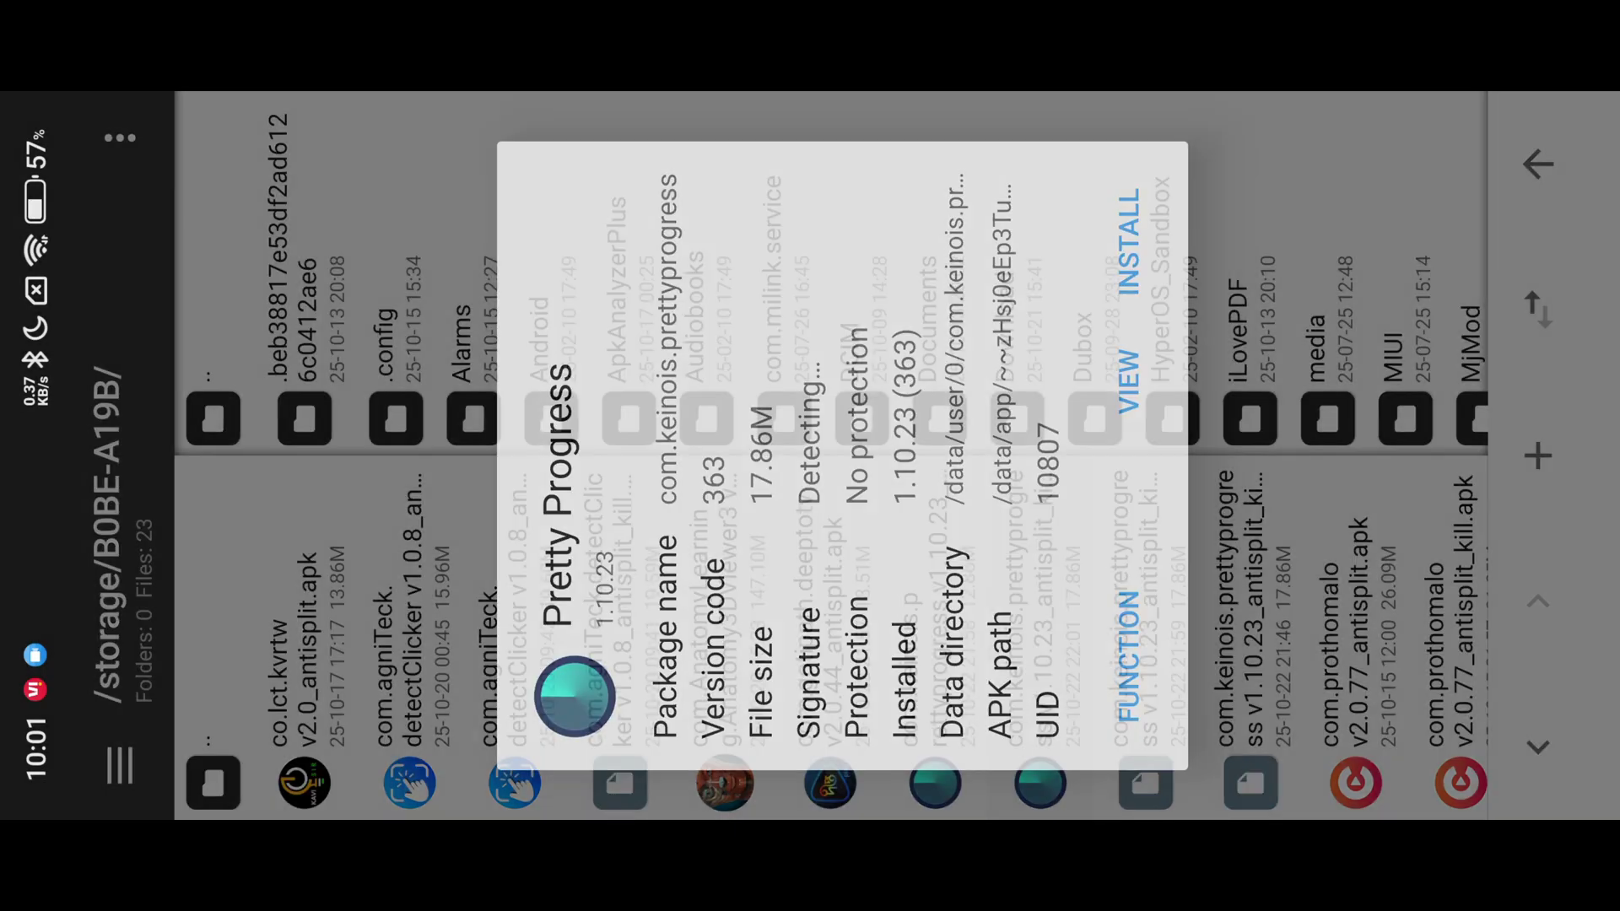
{"action": "left_click", "coordinate": [1126, 259]}
{"action": "left_click", "coordinate": [1127, 259]}
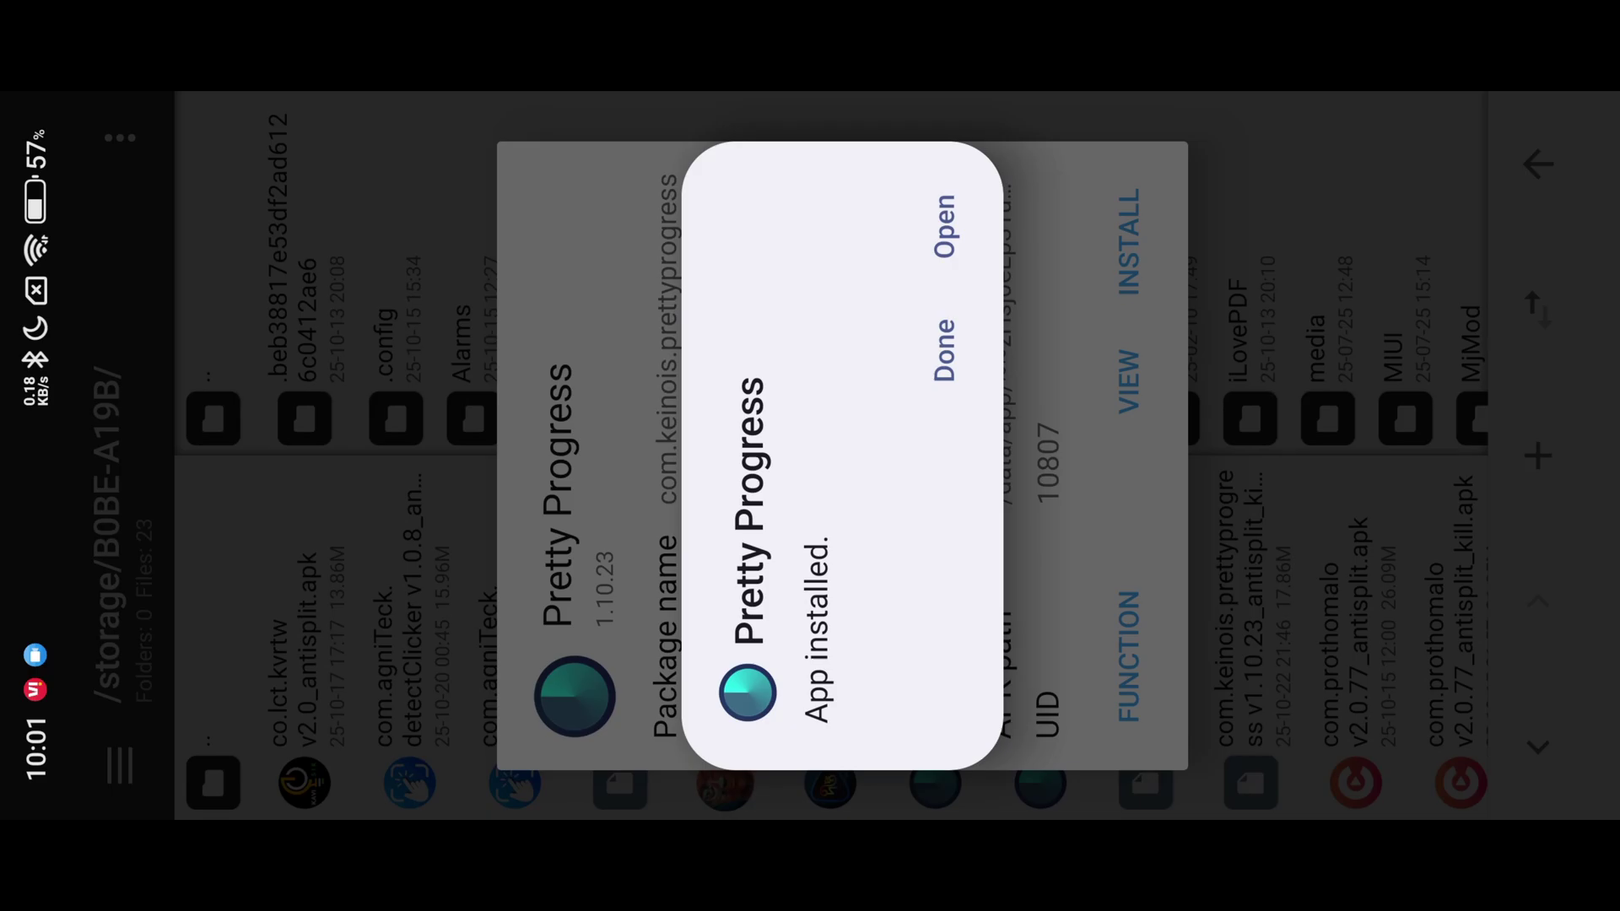
{"action": "left_click", "coordinate": [943, 226]}
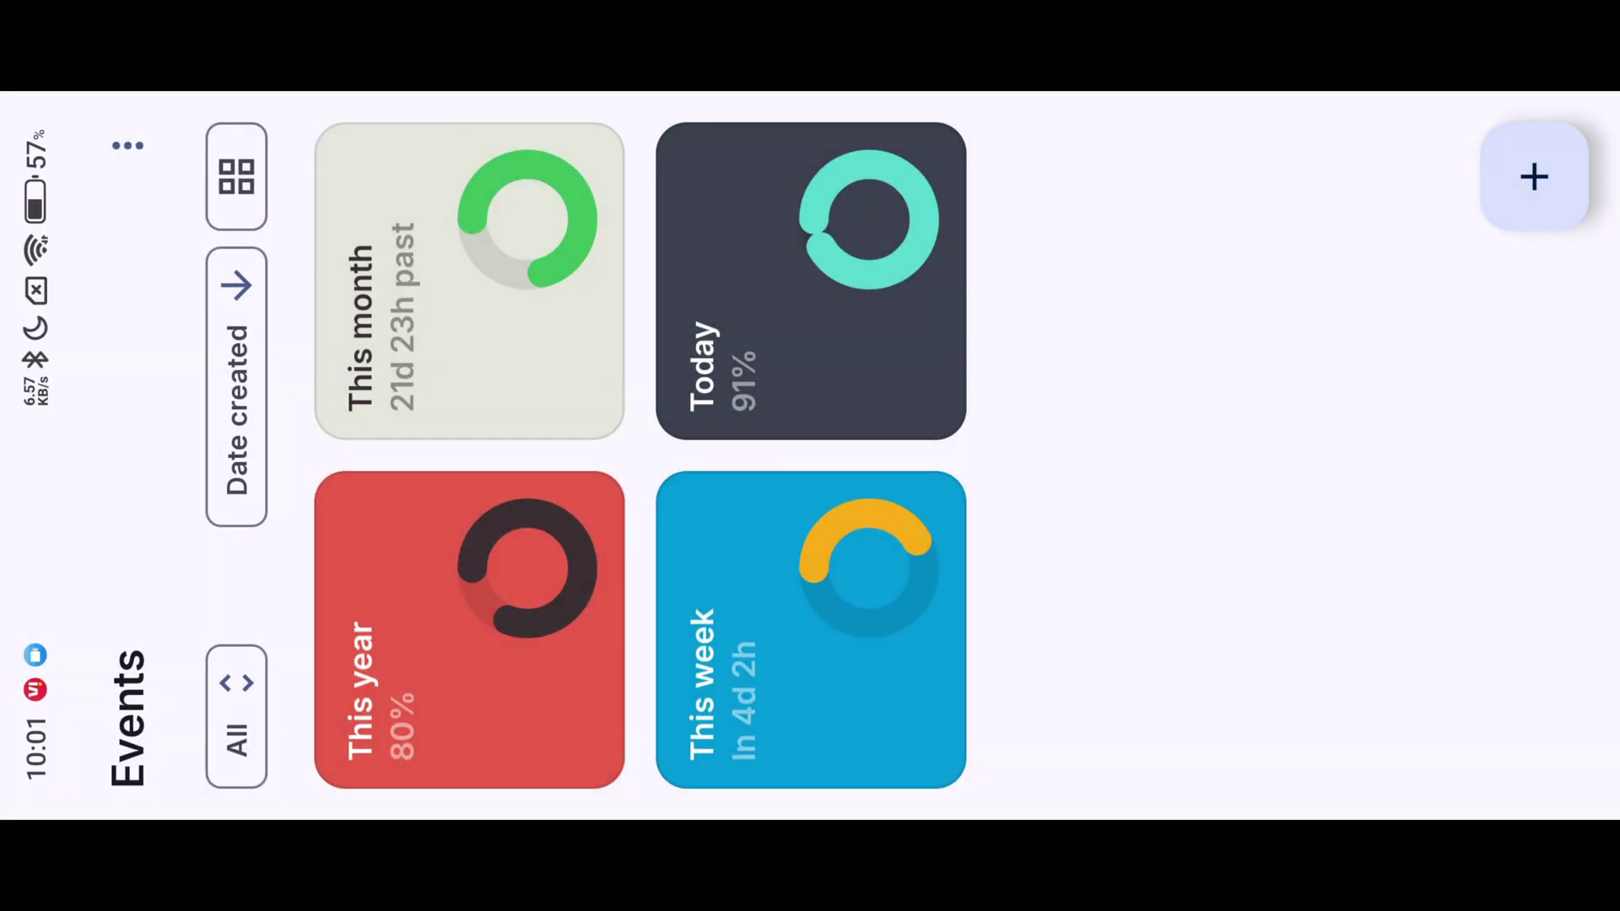
Check Settings, set the This year card to the bar design, then switch to MT Manager.
{"action": "left_click", "coordinate": [101, 136]}
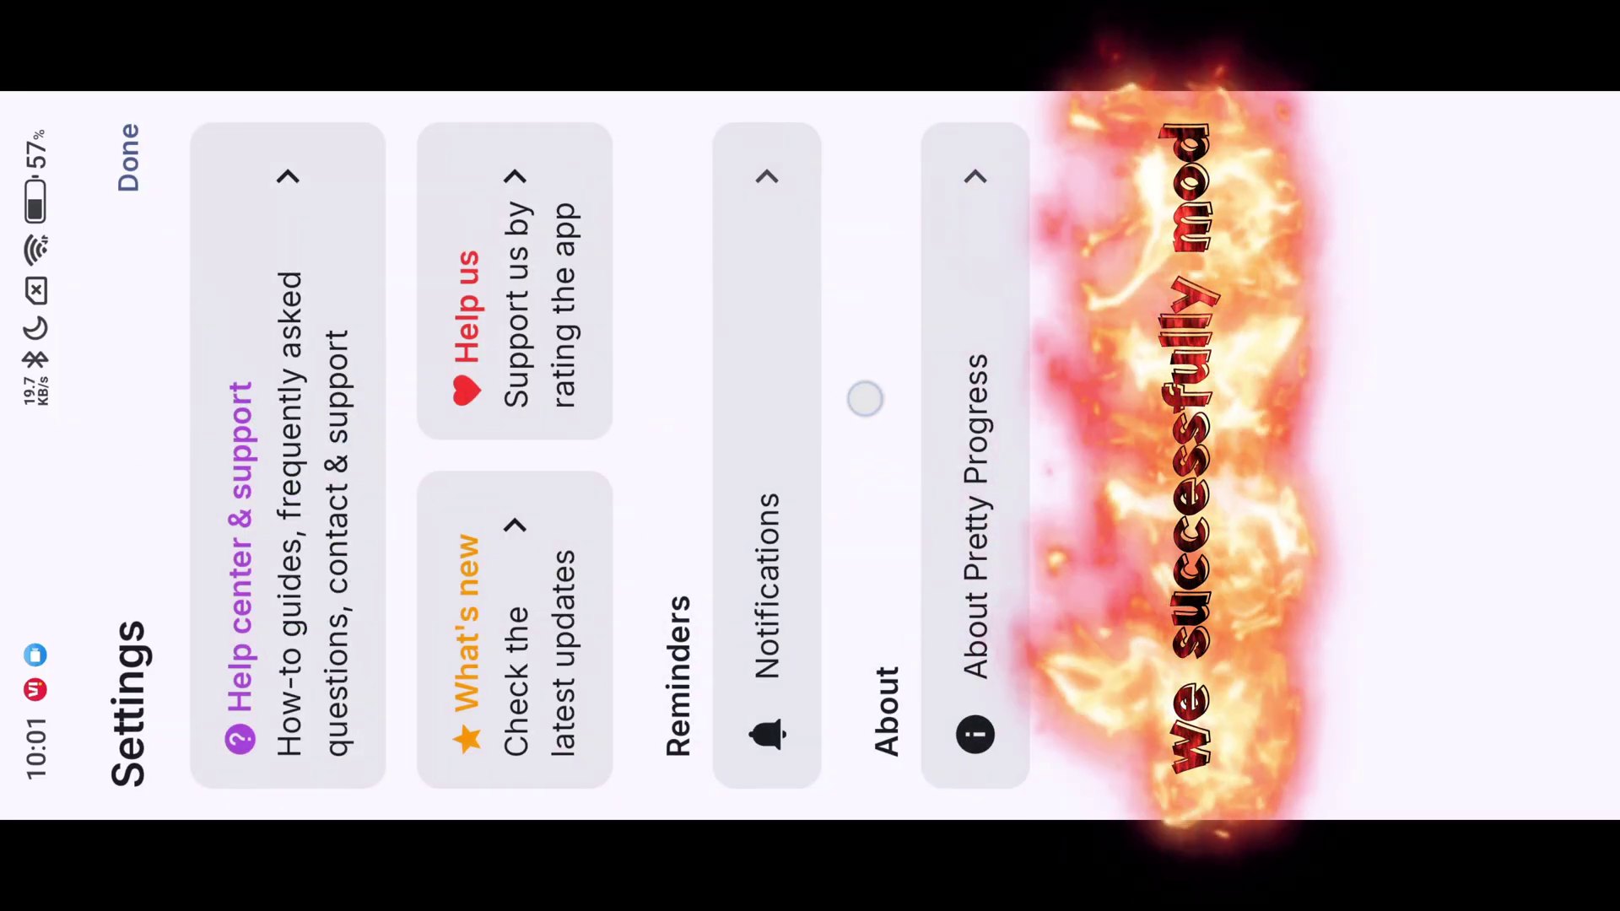
{"action": "left_click", "coordinate": [127, 157]}
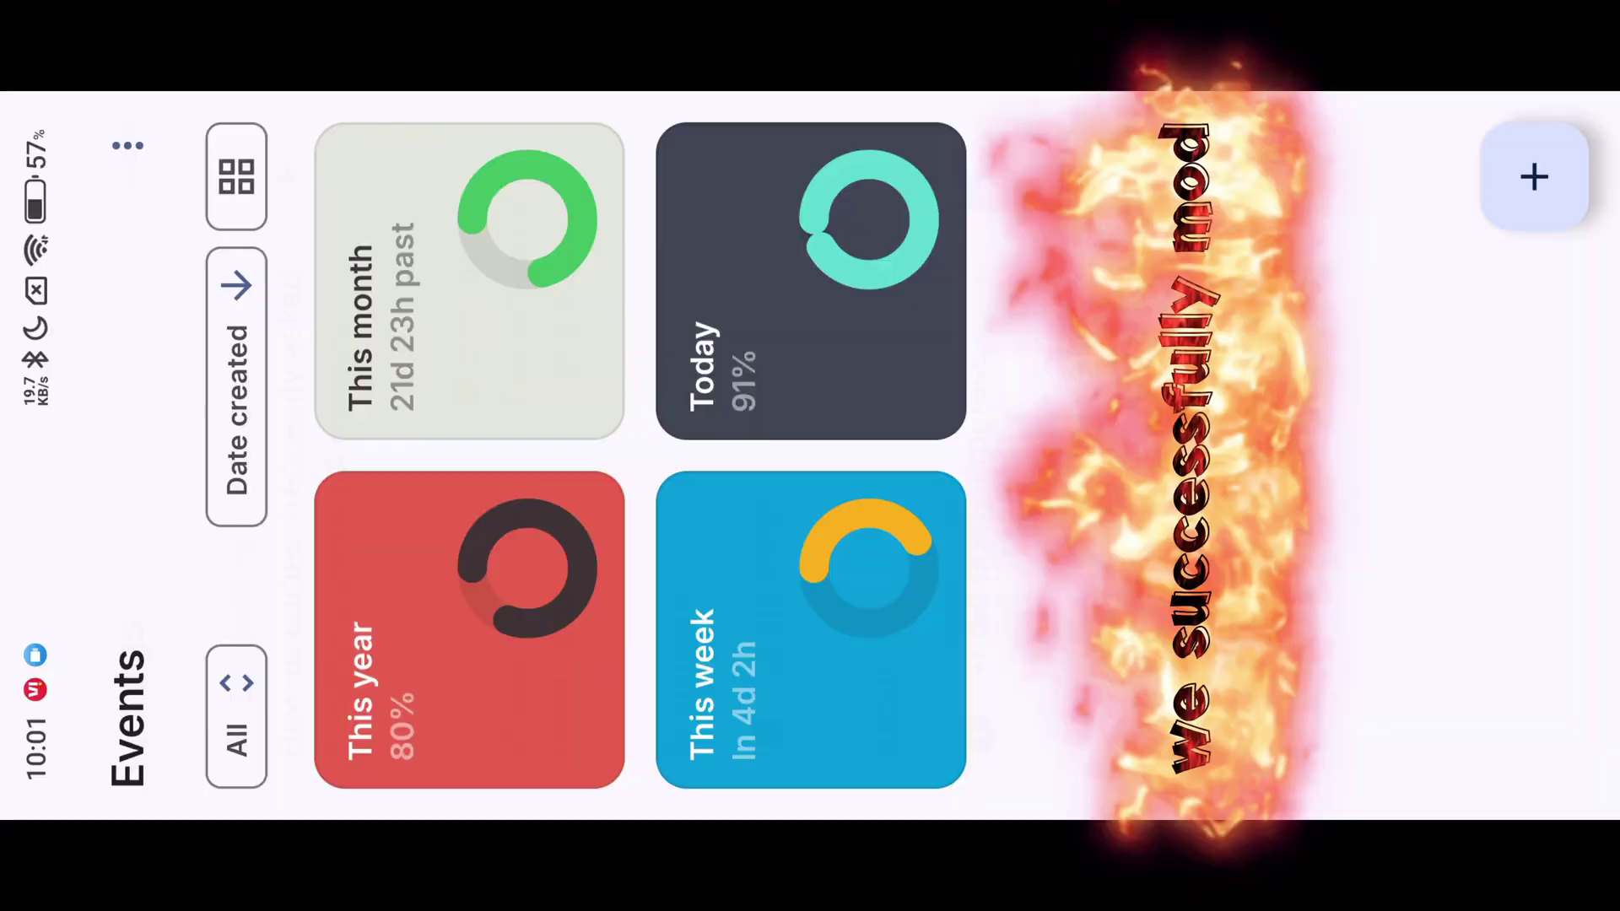
{"action": "left_click", "coordinate": [469, 633]}
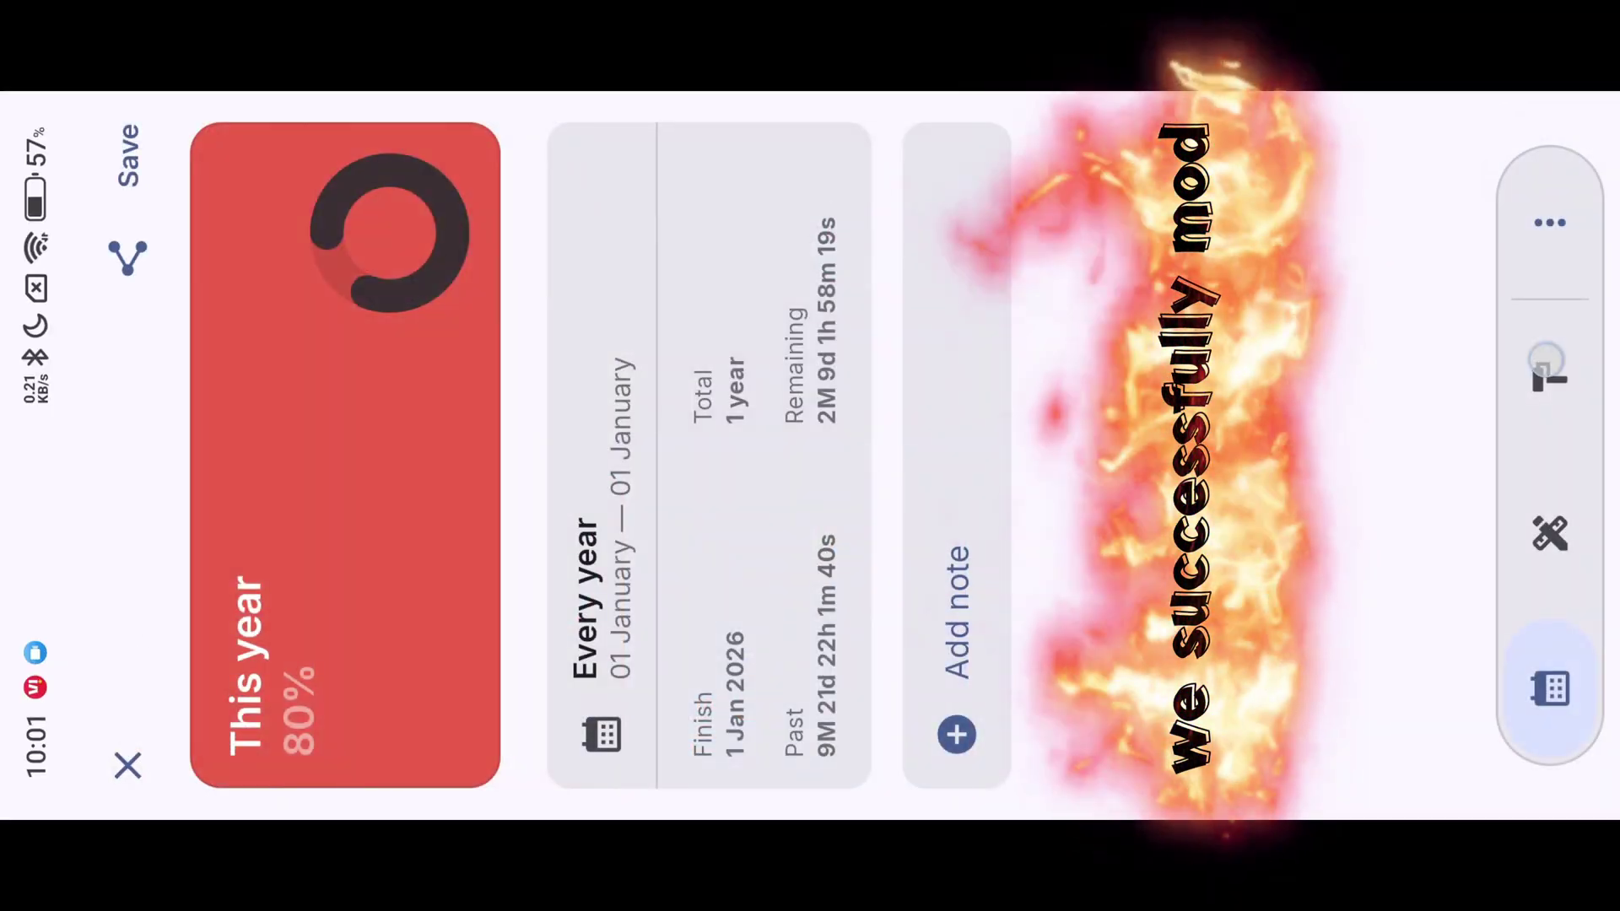
{"action": "left_click", "coordinate": [1550, 375]}
{"action": "left_click_drag", "start_coordinate": [785, 317], "coordinate": [784, 633]}
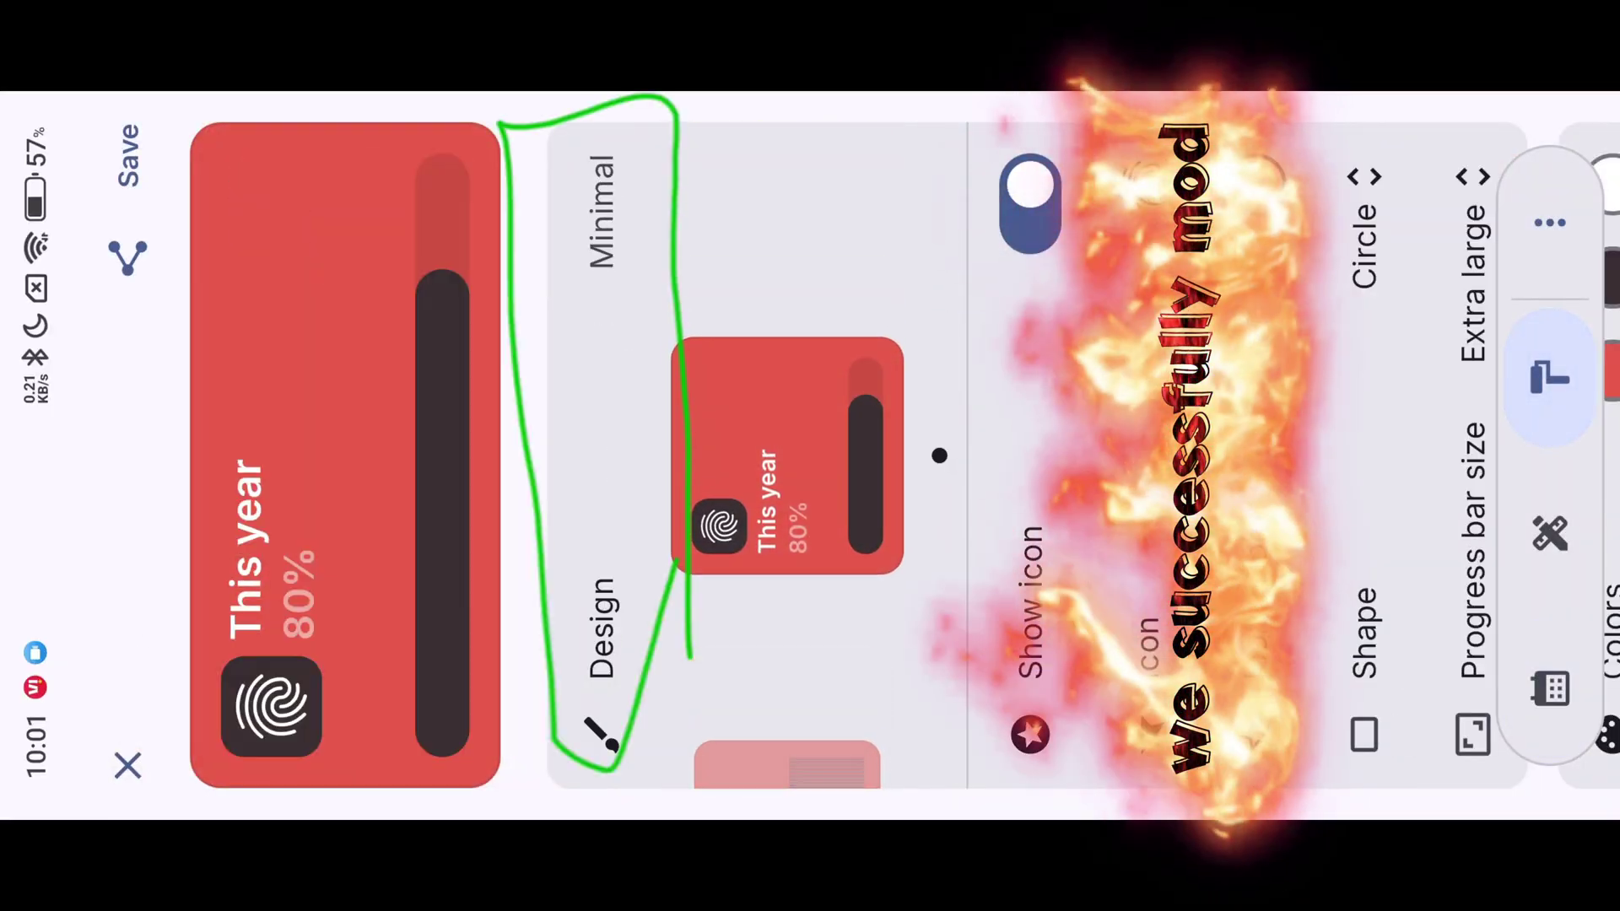
{"action": "scroll", "coordinate": [1013, 455], "scroll_direction": "down", "scroll_amount": 5}
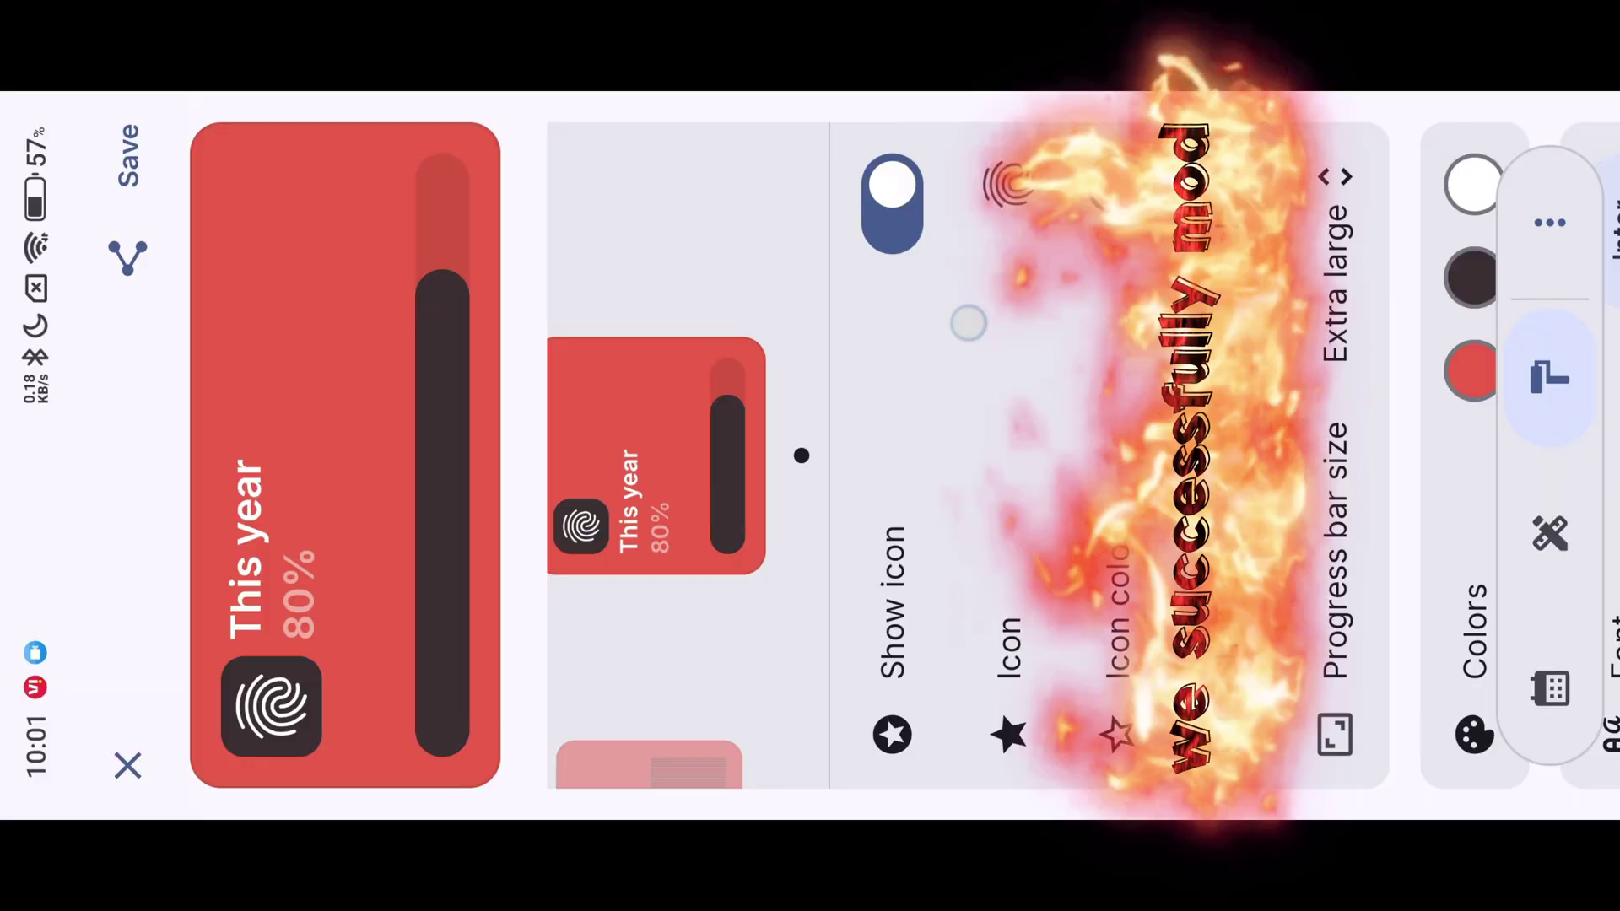
{"action": "left_click", "coordinate": [128, 155]}
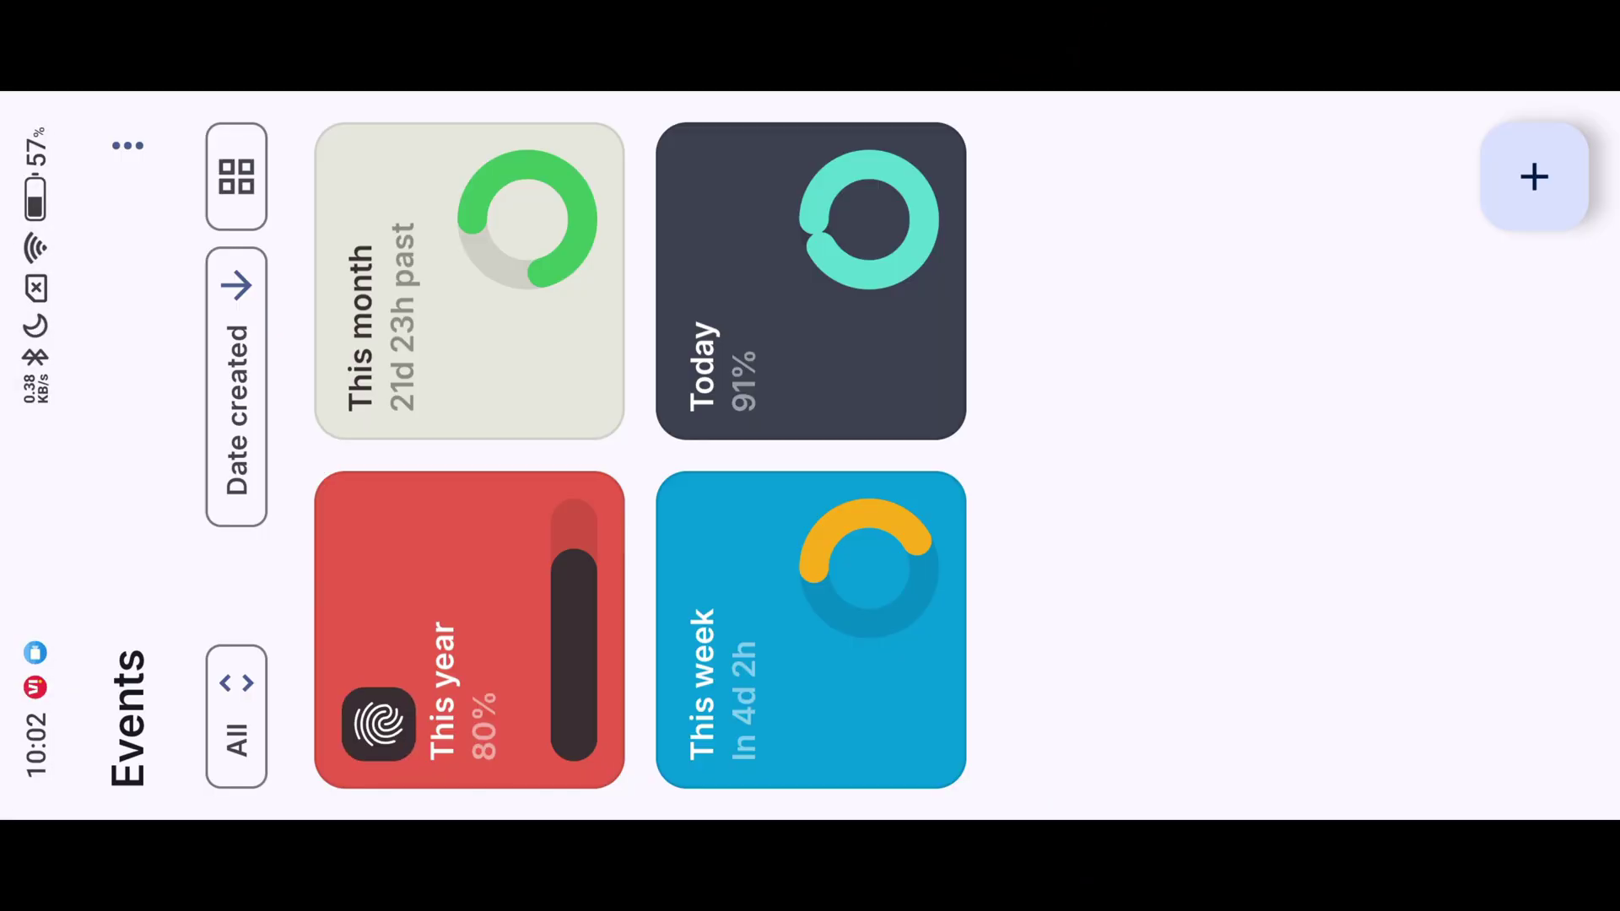
{"action": "left_click_drag", "start_coordinate": [1077, 102], "coordinate": [1077, 236]}
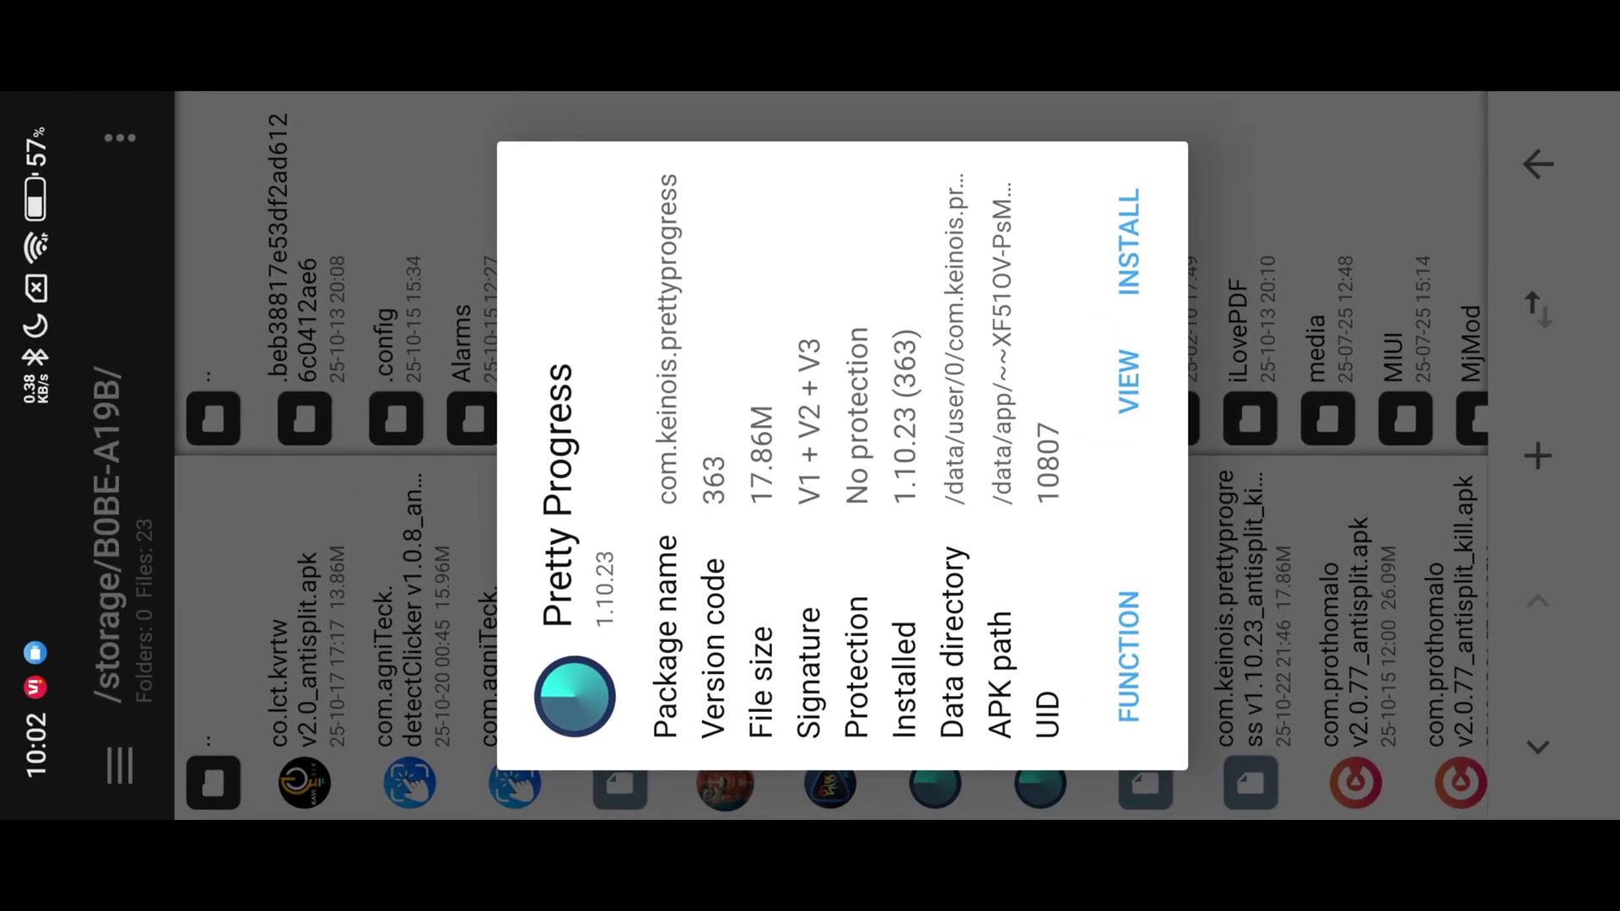
Create a signature-killed copy of the DeeptoPlay APK with Kill Signature Verification.
{"action": "left_click", "coordinate": [1291, 557]}
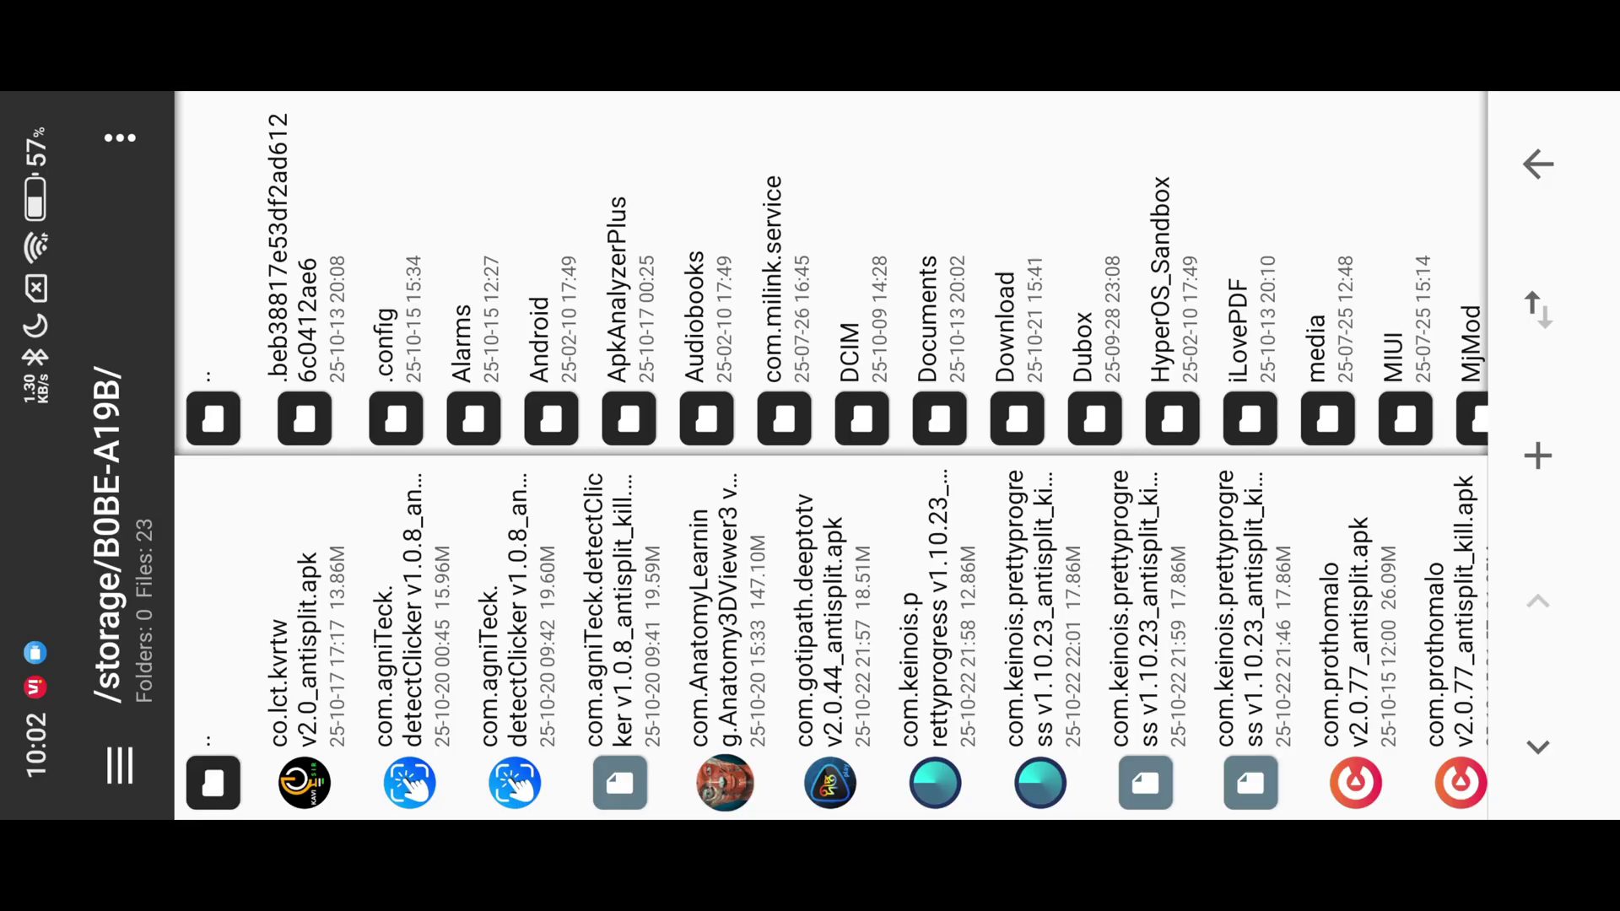
{"action": "left_click_drag", "start_coordinate": [829, 614], "coordinate": [829, 629]}
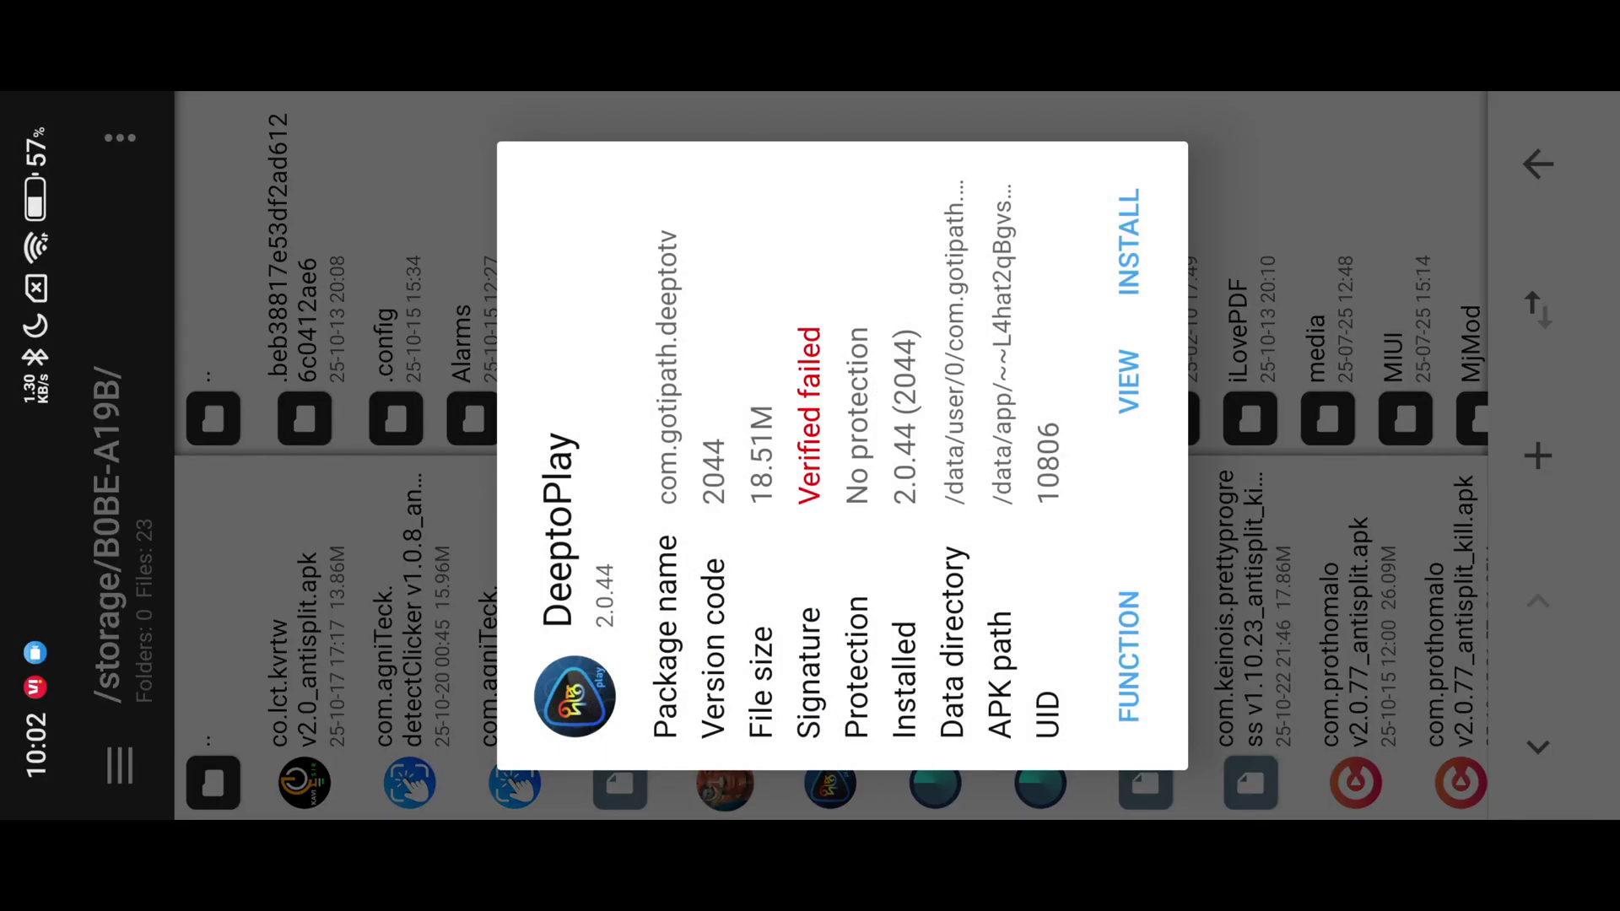
{"action": "left_click", "coordinate": [1176, 603]}
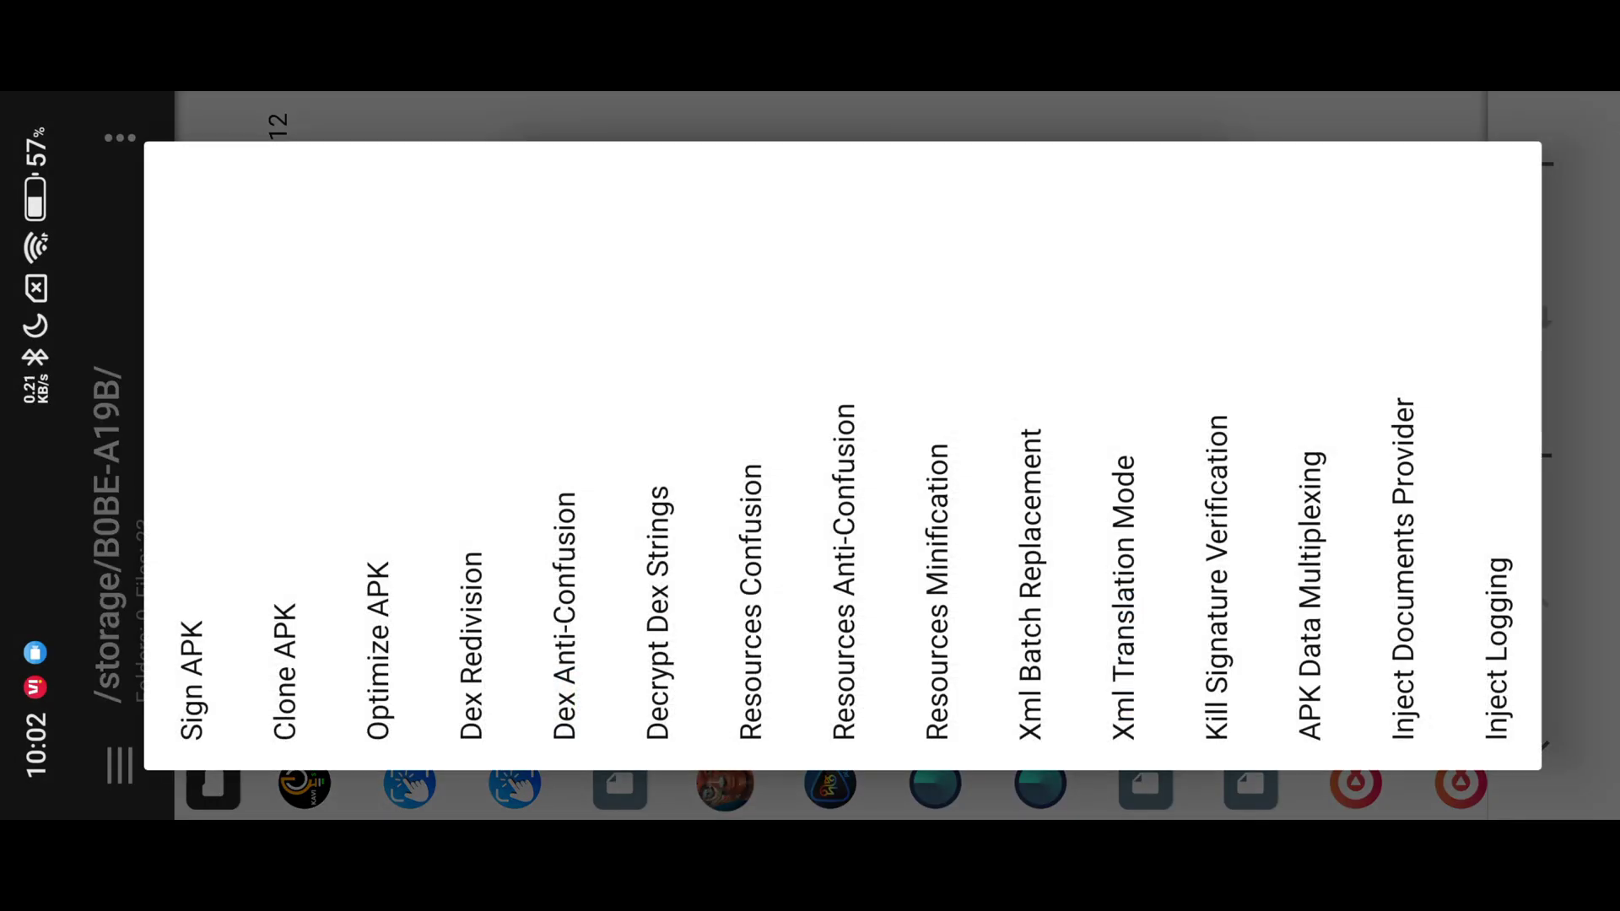
{"action": "left_click", "coordinate": [1223, 466]}
{"action": "left_click", "coordinate": [1197, 232]}
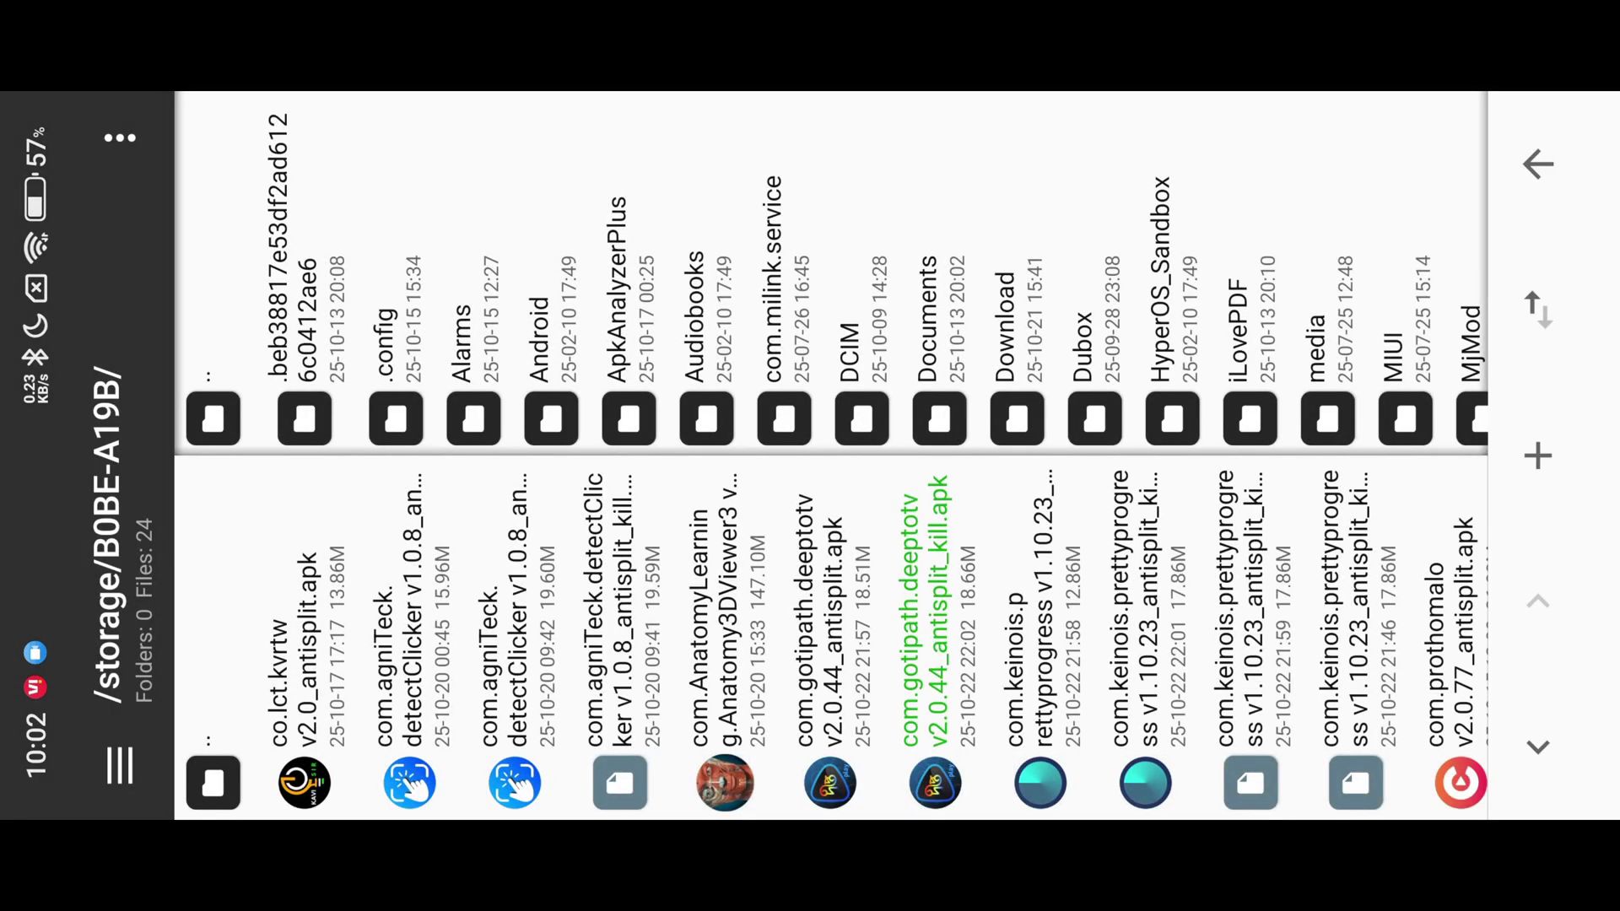
Install the DeeptoPlay _kill.apk, uninstalling the old mismatched-signature version first.
{"action": "left_click", "coordinate": [936, 608]}
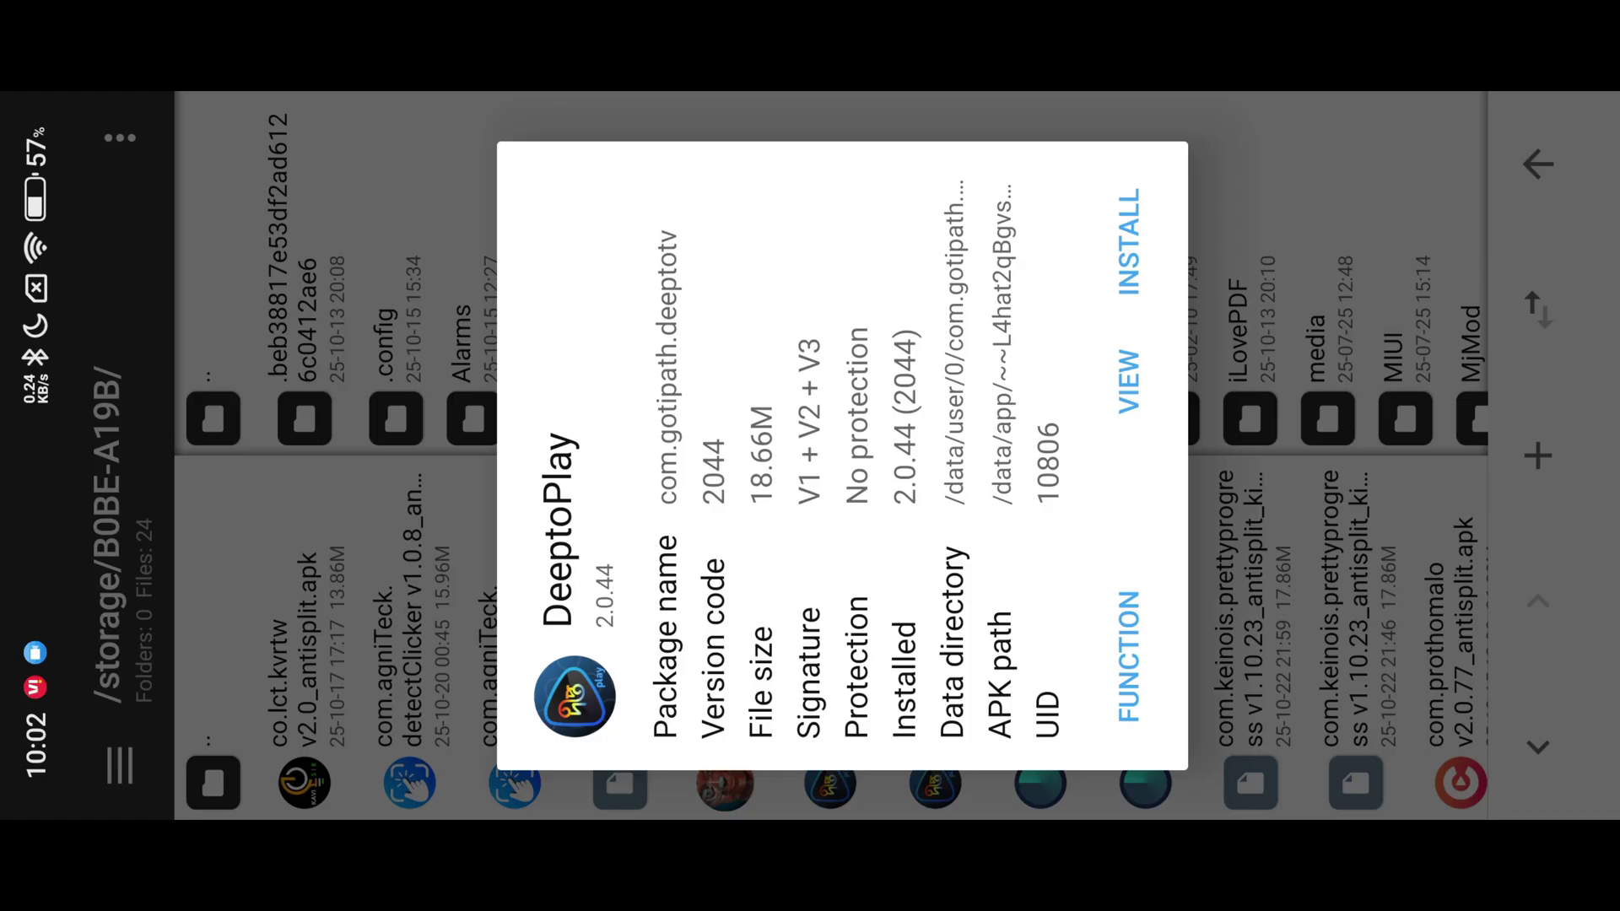
{"action": "left_click", "coordinate": [1127, 243]}
{"action": "left_click", "coordinate": [1014, 218]}
{"action": "left_click", "coordinate": [929, 224]}
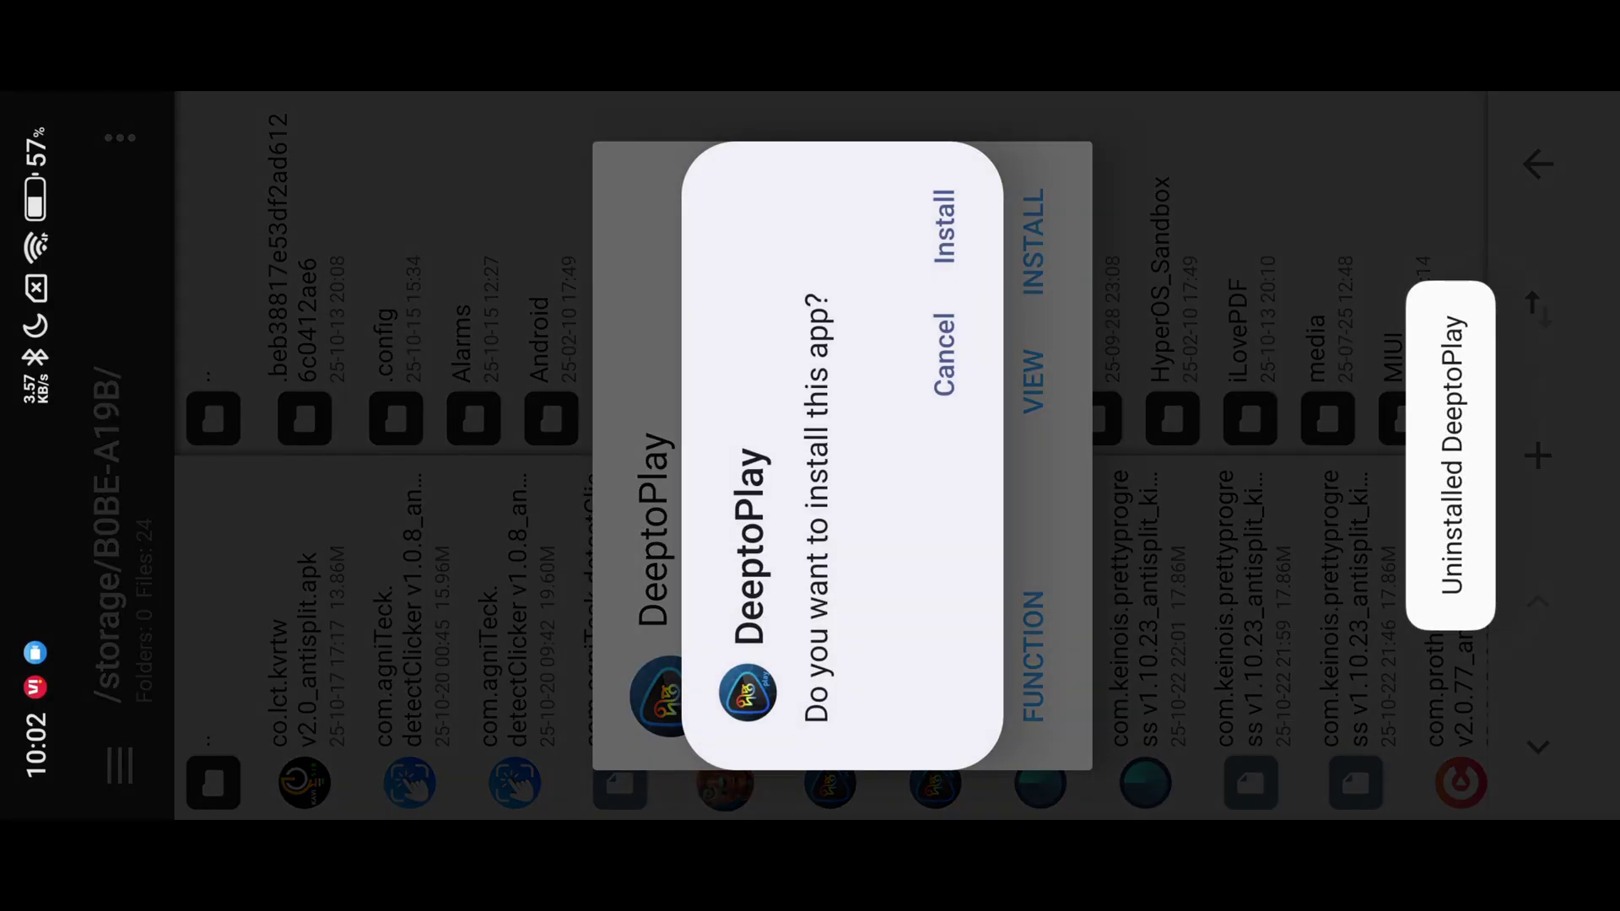
{"action": "left_click", "coordinate": [944, 227]}
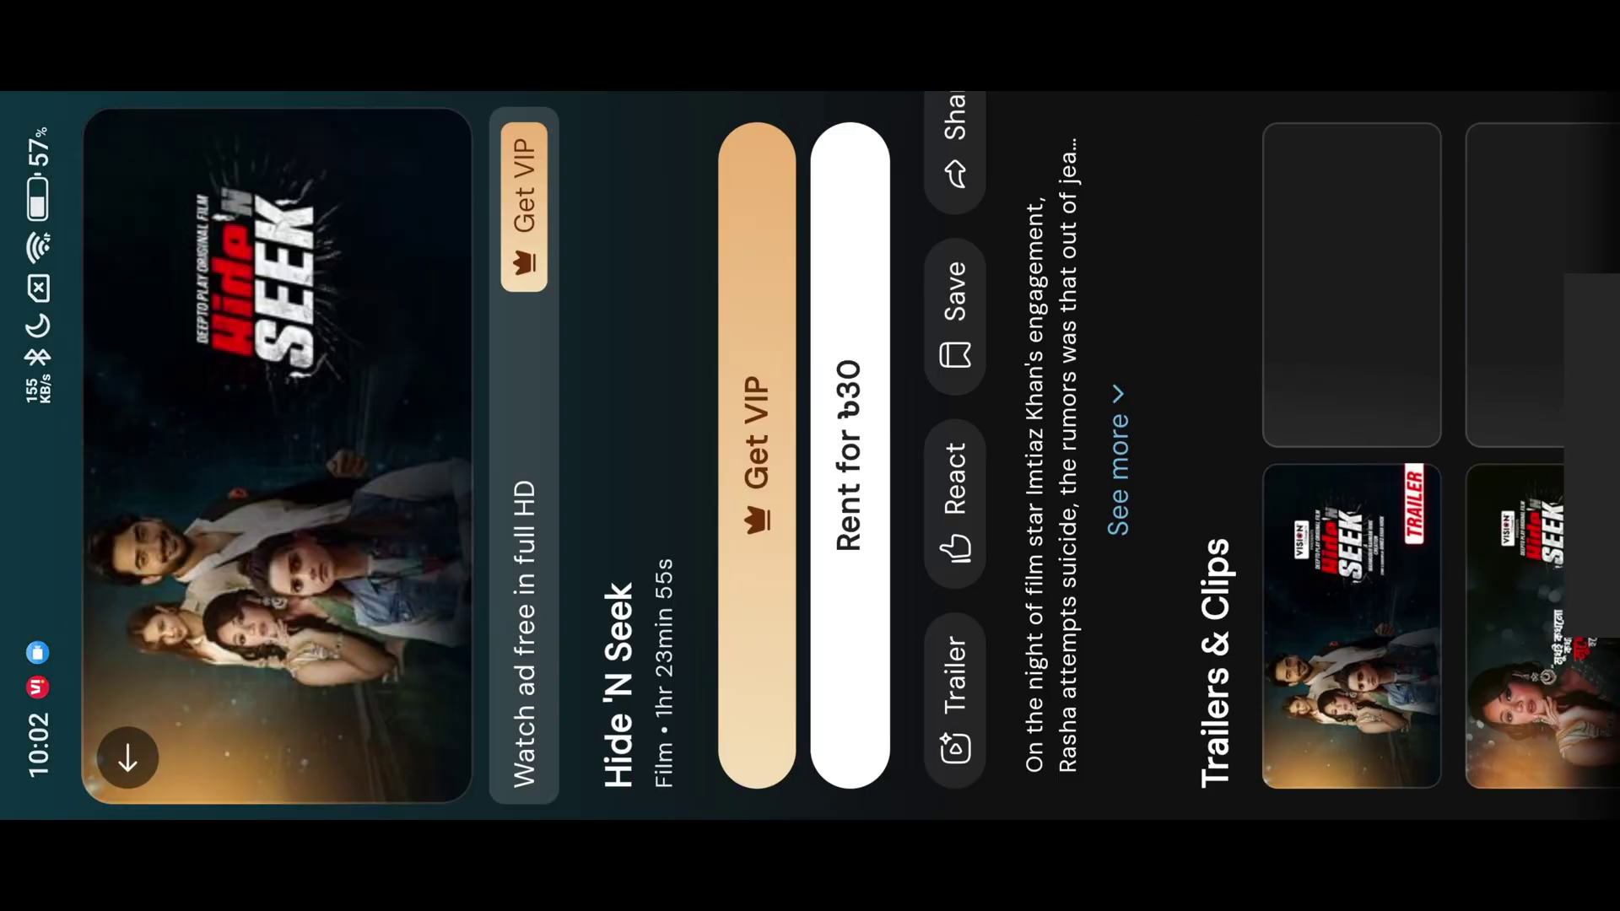
Try Get VIP on Hide 'N Seek and dismiss the phone-number login sheet.
{"action": "left_click", "coordinate": [752, 358]}
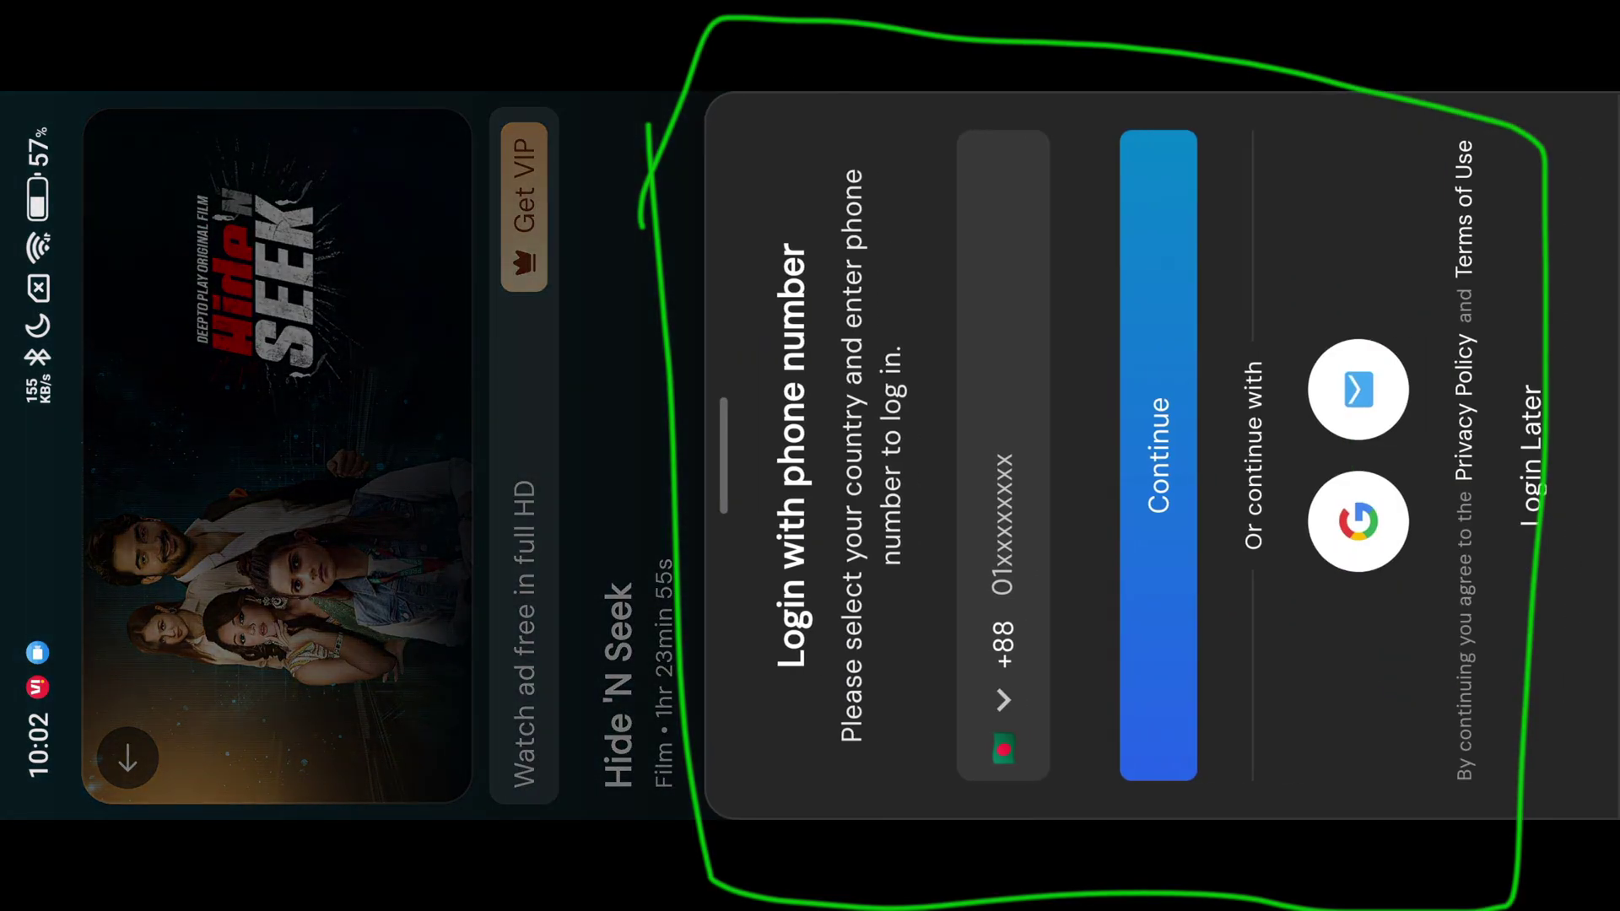
{"action": "left_click_drag", "start_coordinate": [943, 121], "coordinate": [1190, 120]}
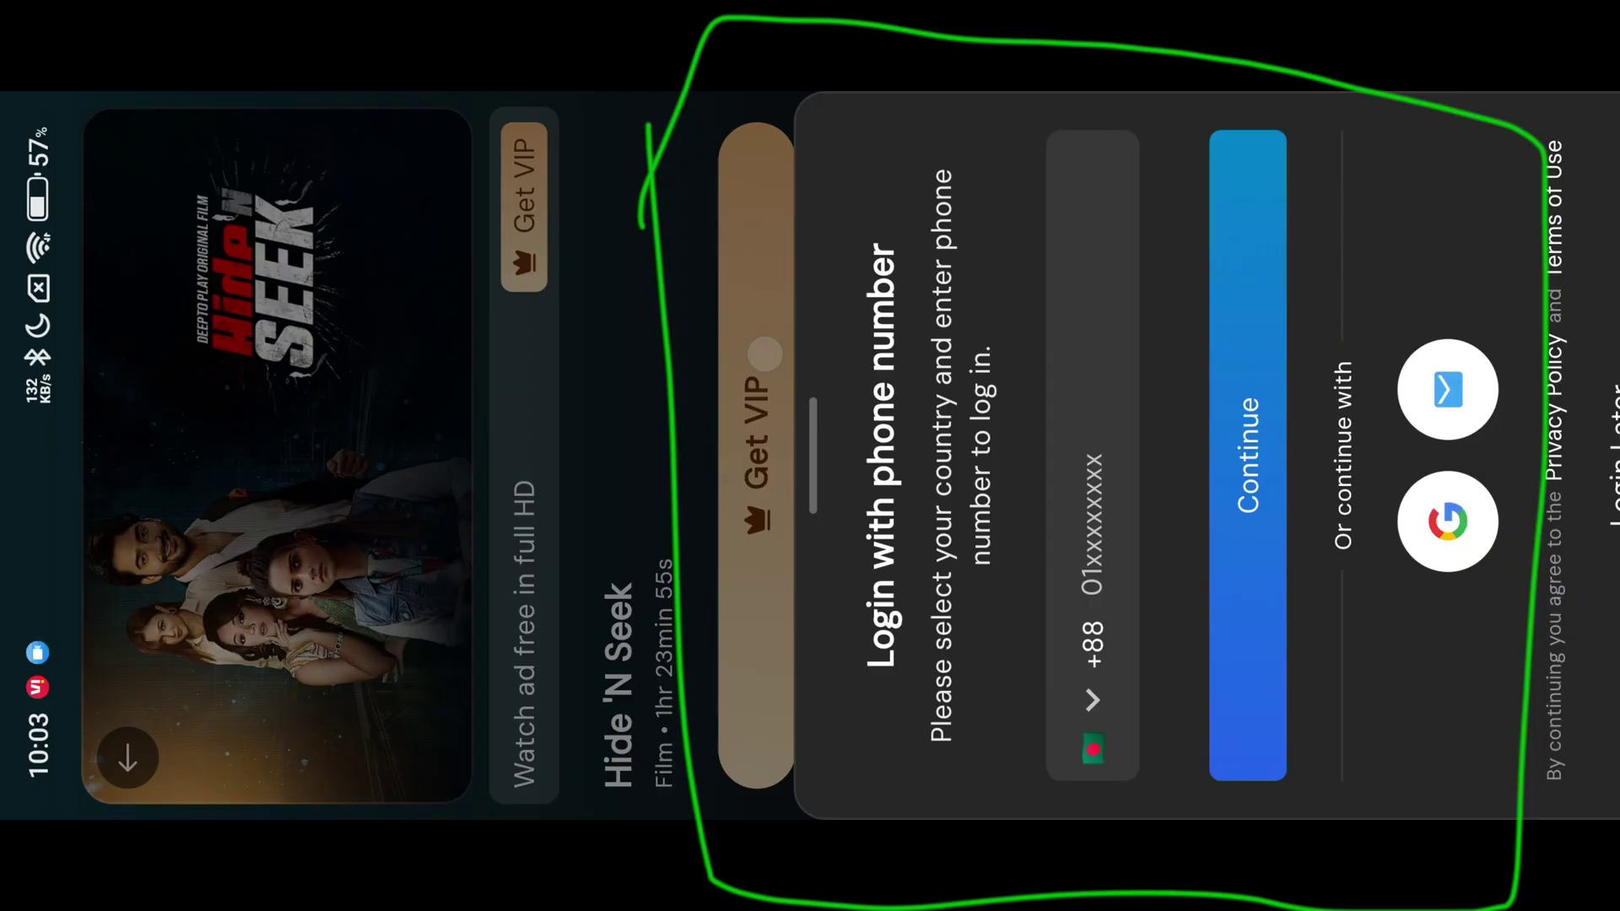
{"action": "left_click_drag", "start_coordinate": [839, 123], "coordinate": [1392, 123]}
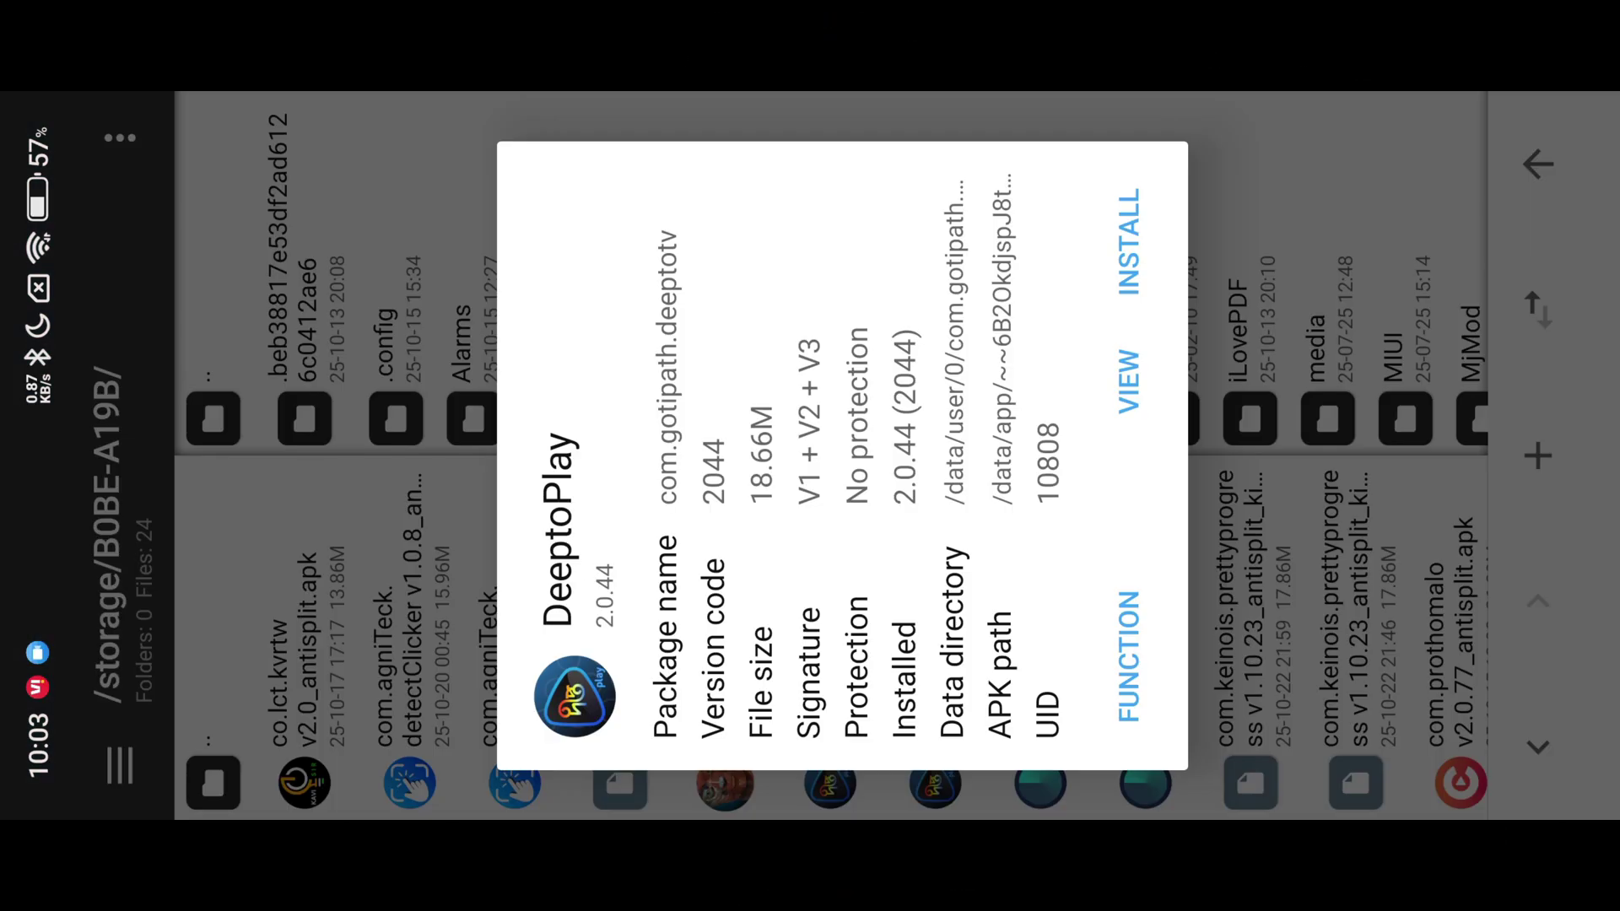
Return to MT Manager from recent apps and close the DeeptoPlay APK details.
{"action": "mouse_move", "coordinate": [1608, 513]}
{"action": "left_mouse_down"}
{"action": "mouse_move", "coordinate": [1312, 521]}
{"action": "mouse_move", "coordinate": [1046, 354]}
{"action": "left_mouse_up"}
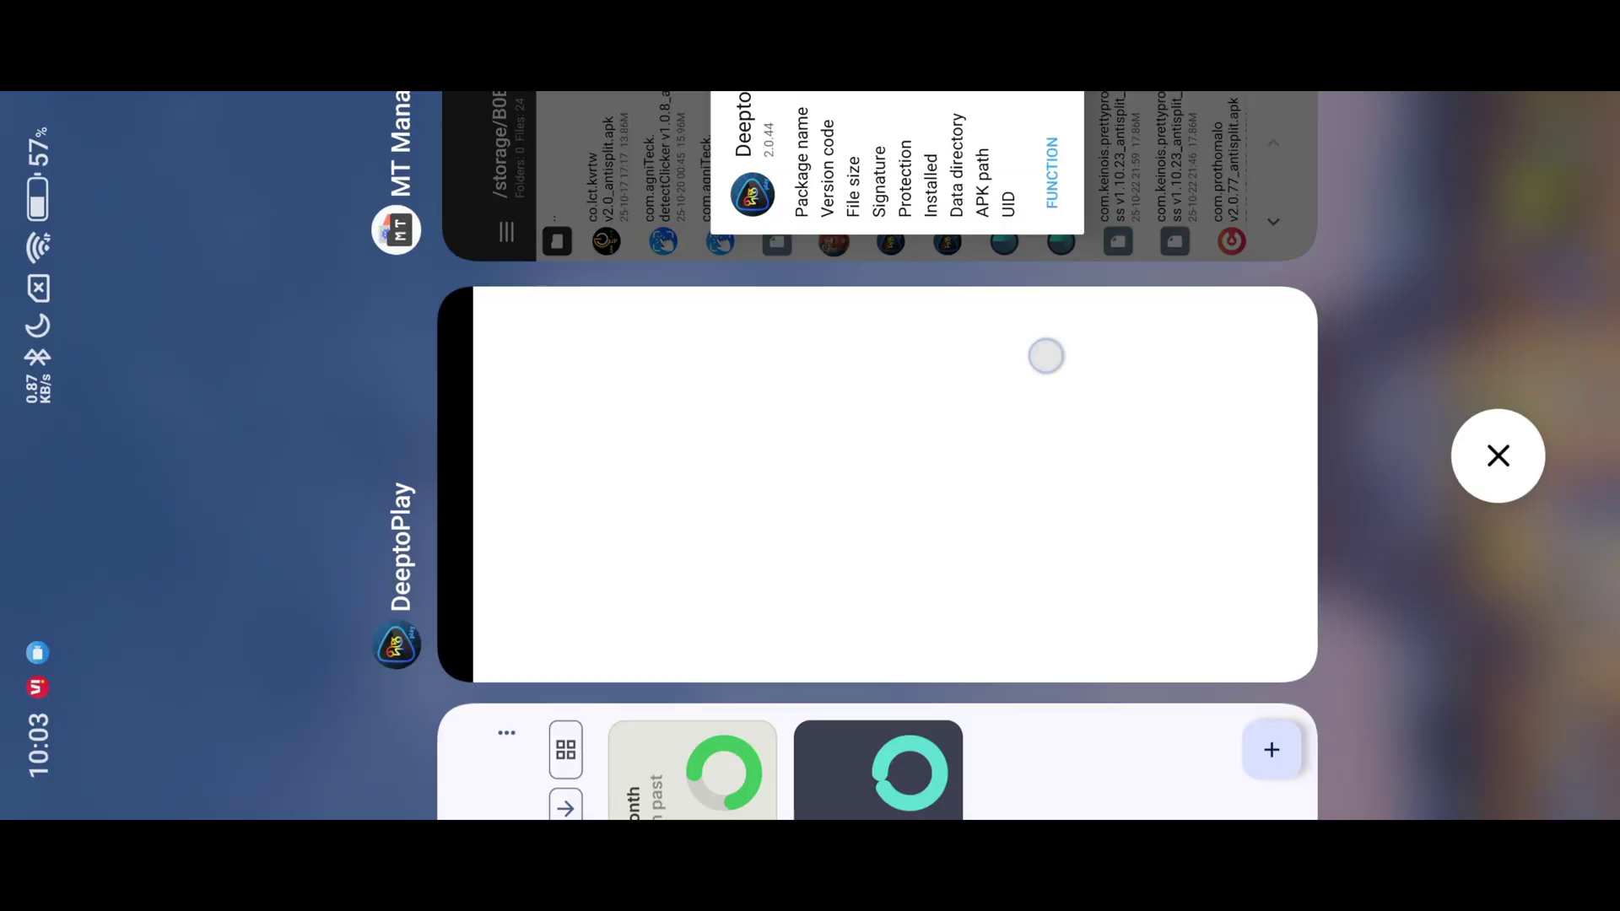
{"action": "left_click_drag", "start_coordinate": [885, 709], "coordinate": [886, 481]}
{"action": "left_click", "coordinate": [1158, 296]}
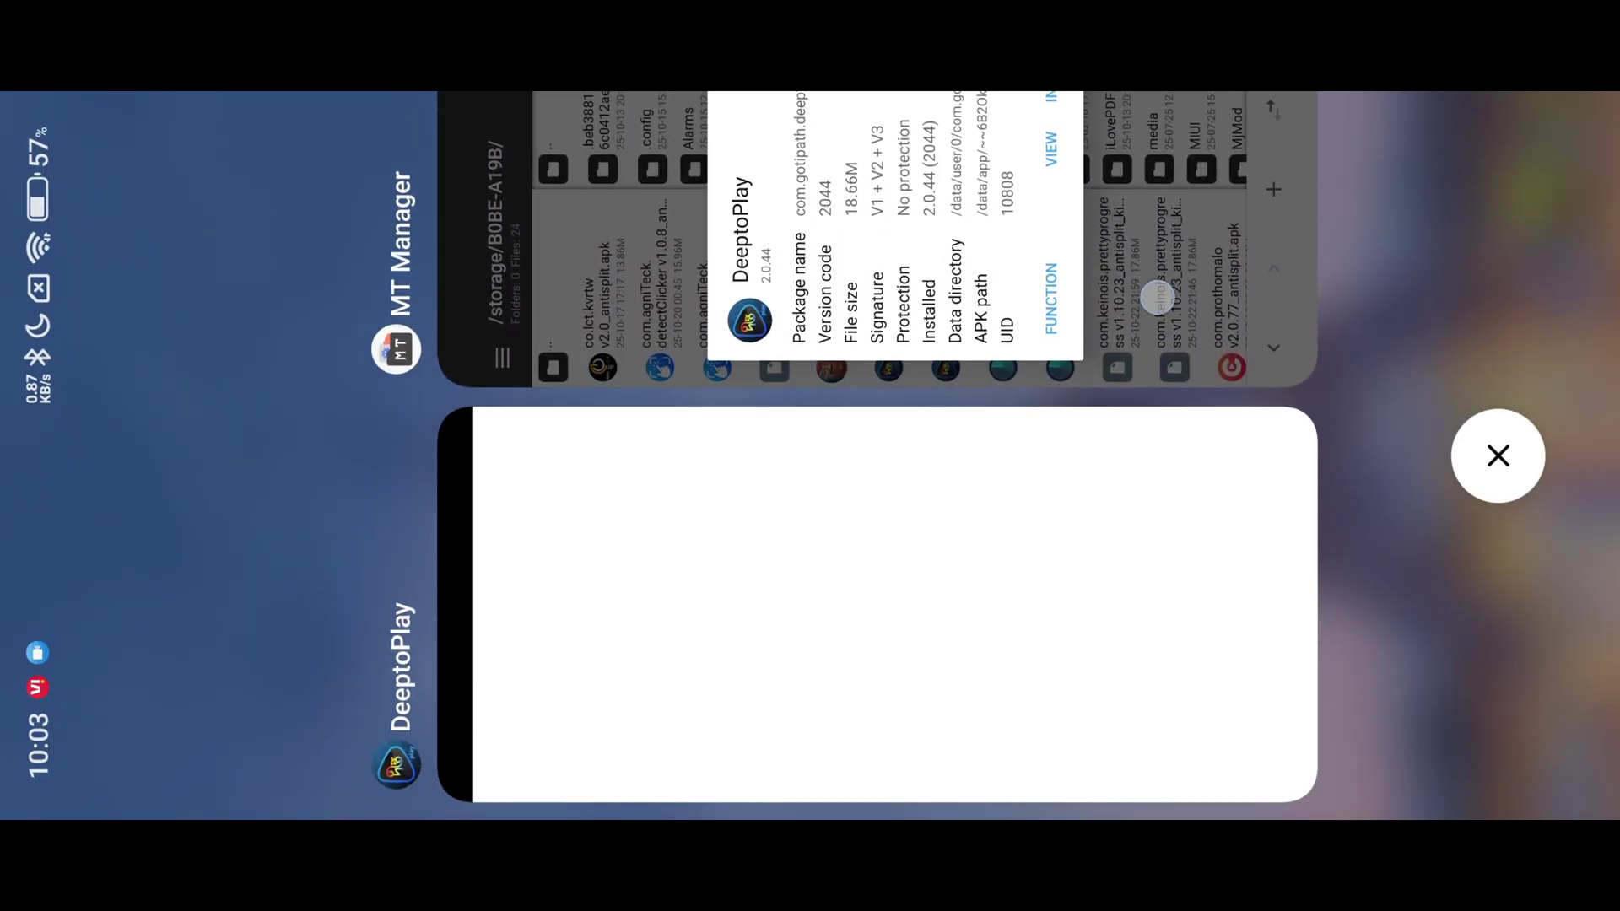
{"action": "key", "text": "Escape"}
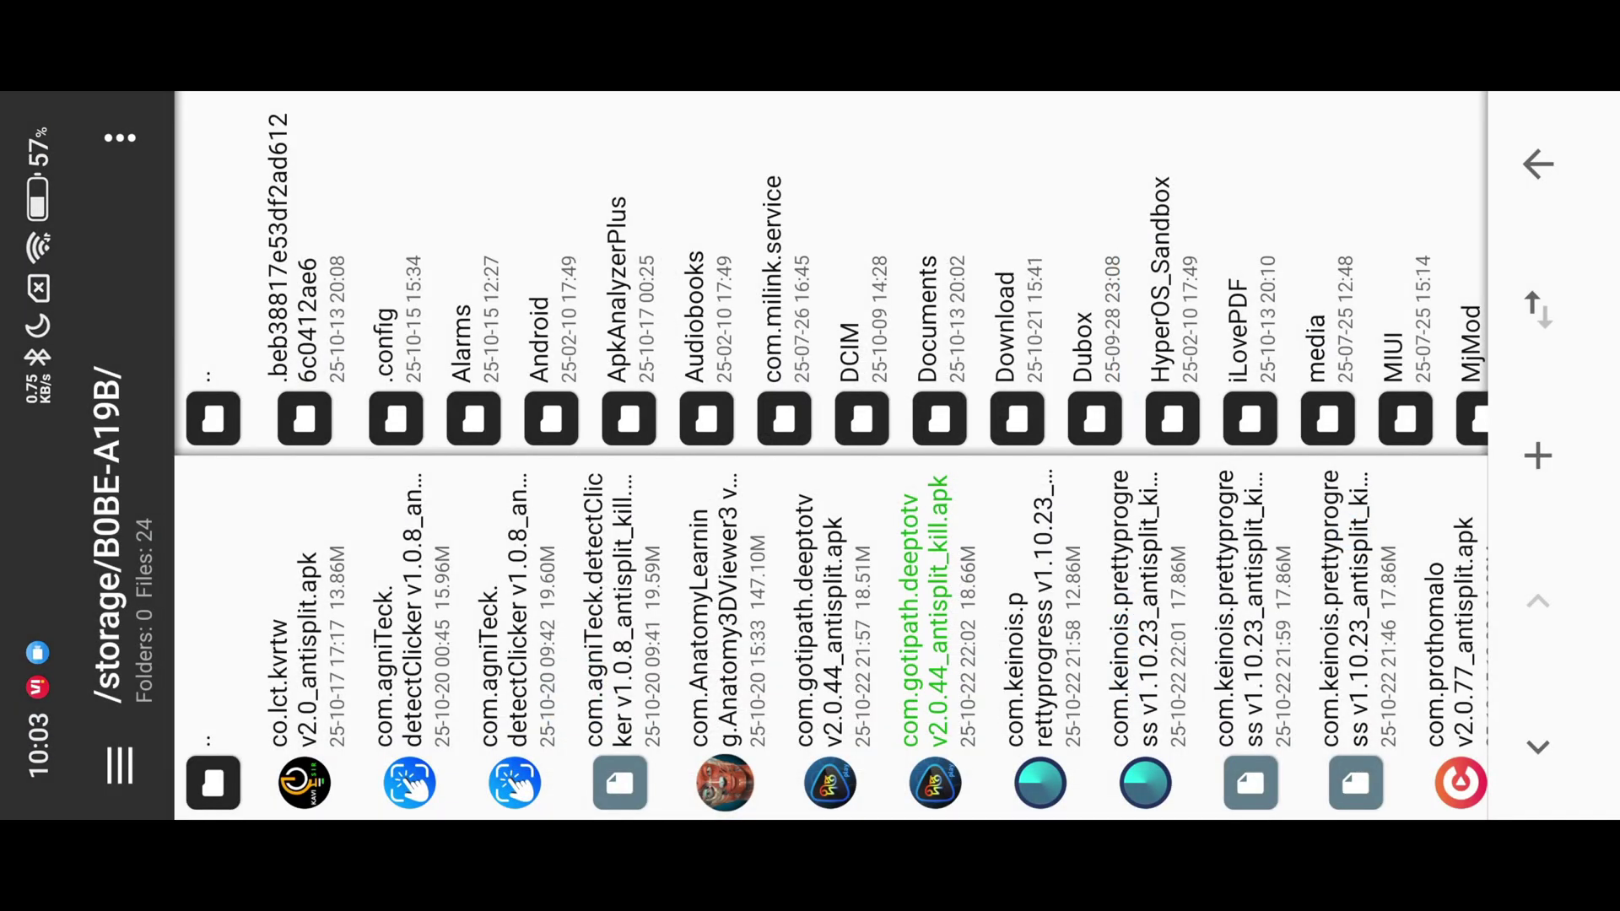
Open the MjMod/Blutter folder in the internal storage pane.
{"action": "mouse_move", "coordinate": [849, 237]}
{"action": "left_mouse_down"}
{"action": "mouse_move", "coordinate": [662, 206]}
{"action": "mouse_move", "coordinate": [506, 241]}
{"action": "left_mouse_up"}
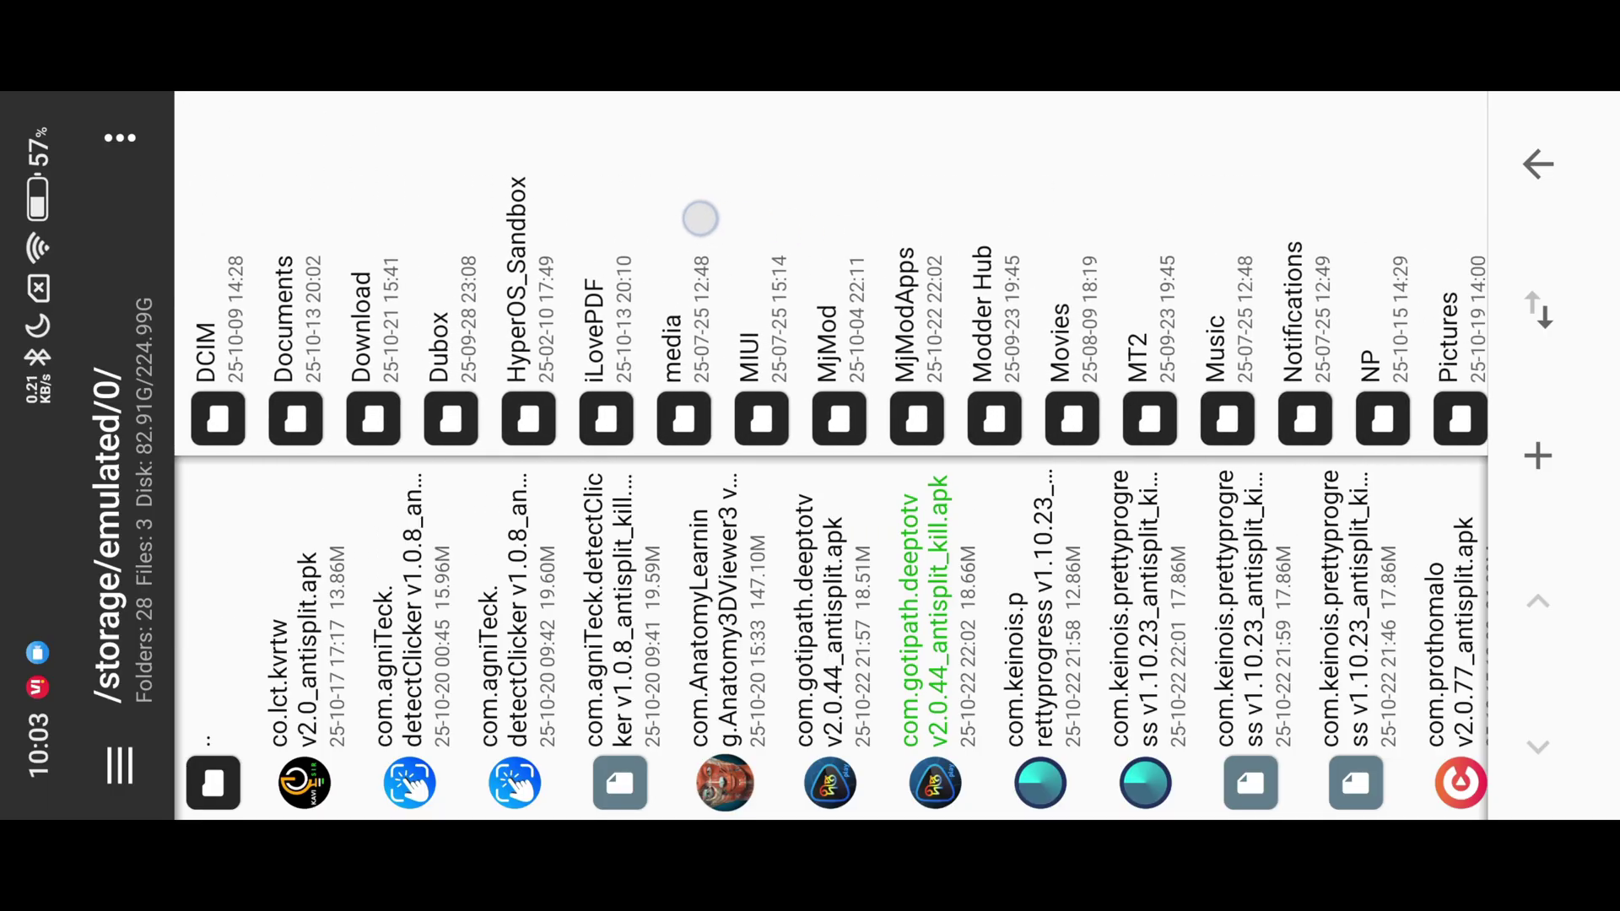
{"action": "left_click", "coordinate": [702, 256]}
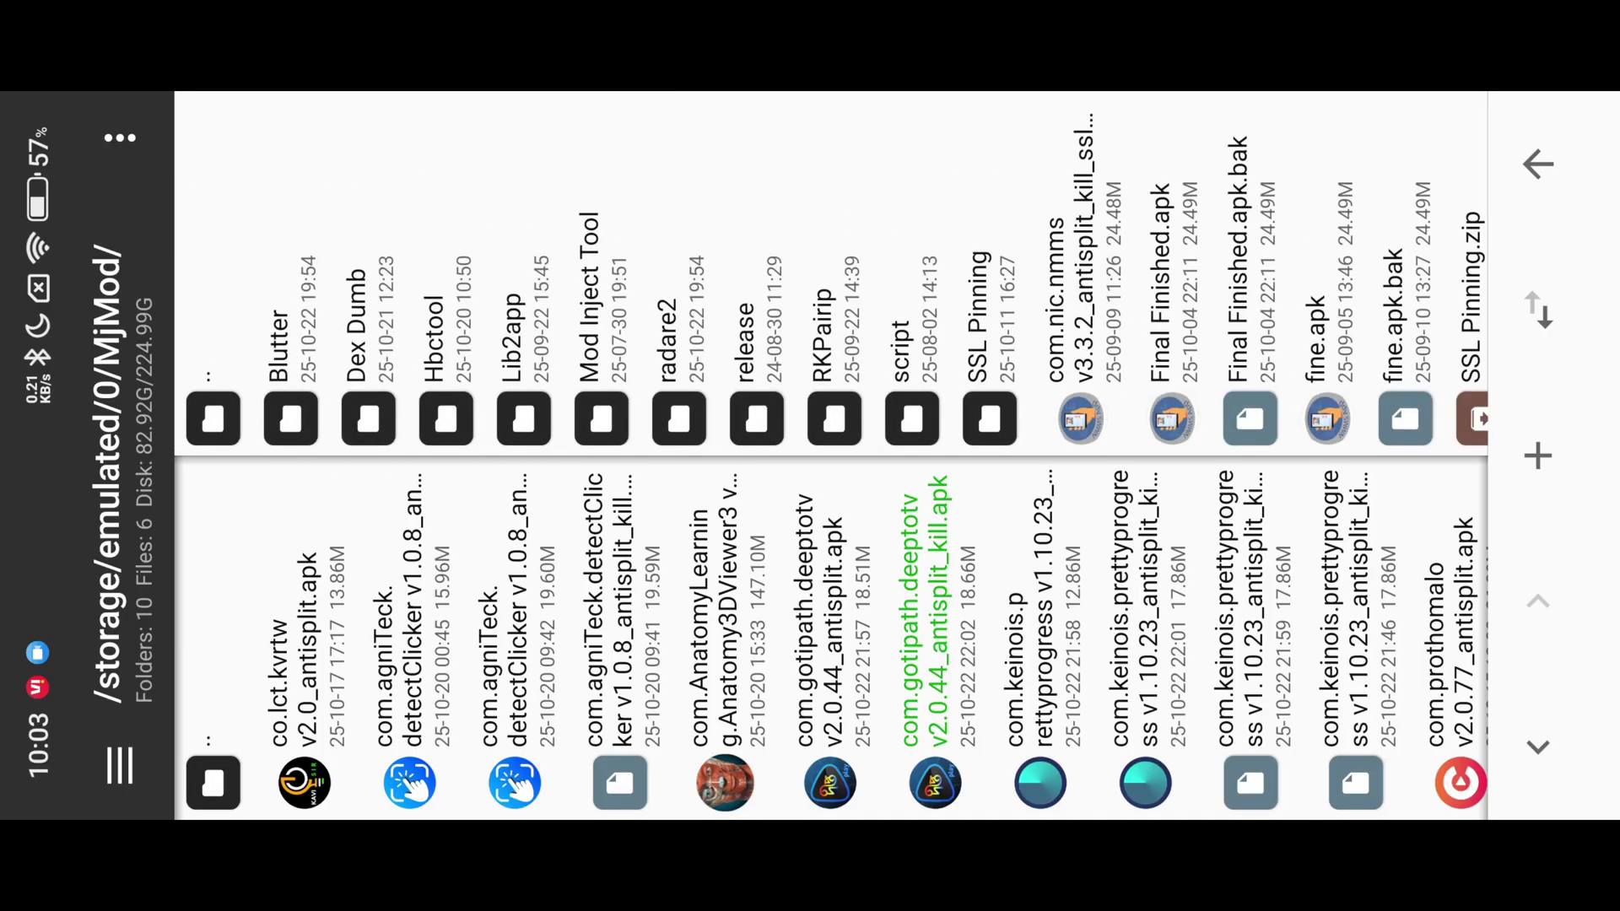
{"action": "left_click", "coordinate": [290, 329]}
Extract lib/arm64-v8a from the deeptotv antisplit APK into Blutter, then go back to MjMod.
{"action": "left_click", "coordinate": [933, 633]}
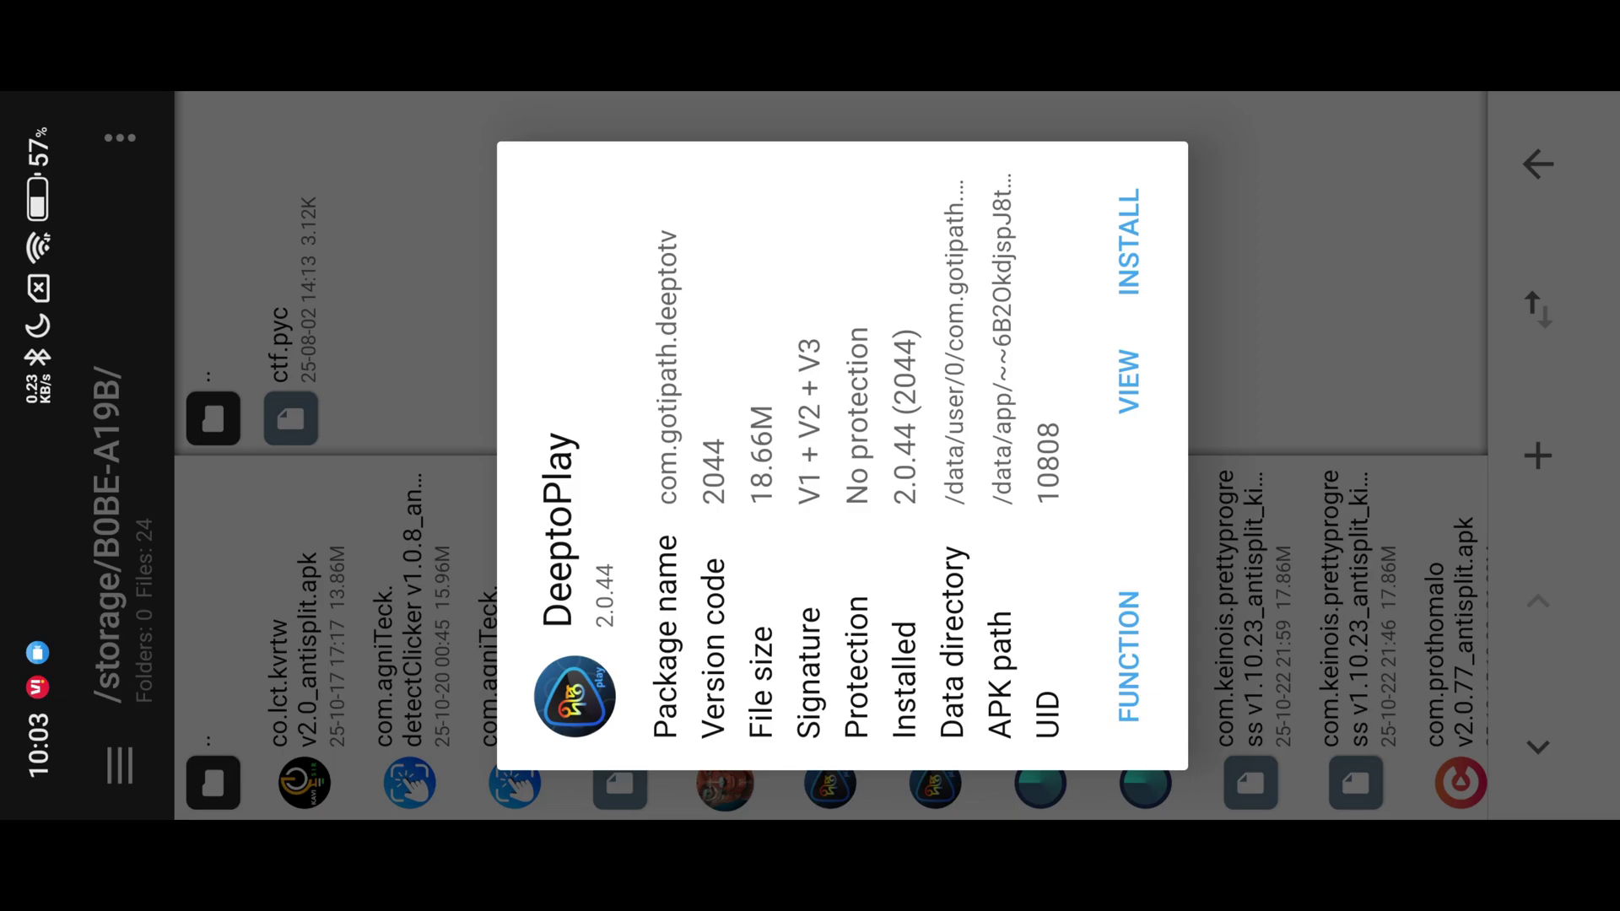
{"action": "left_click", "coordinate": [1114, 380]}
{"action": "left_click", "coordinate": [446, 596]}
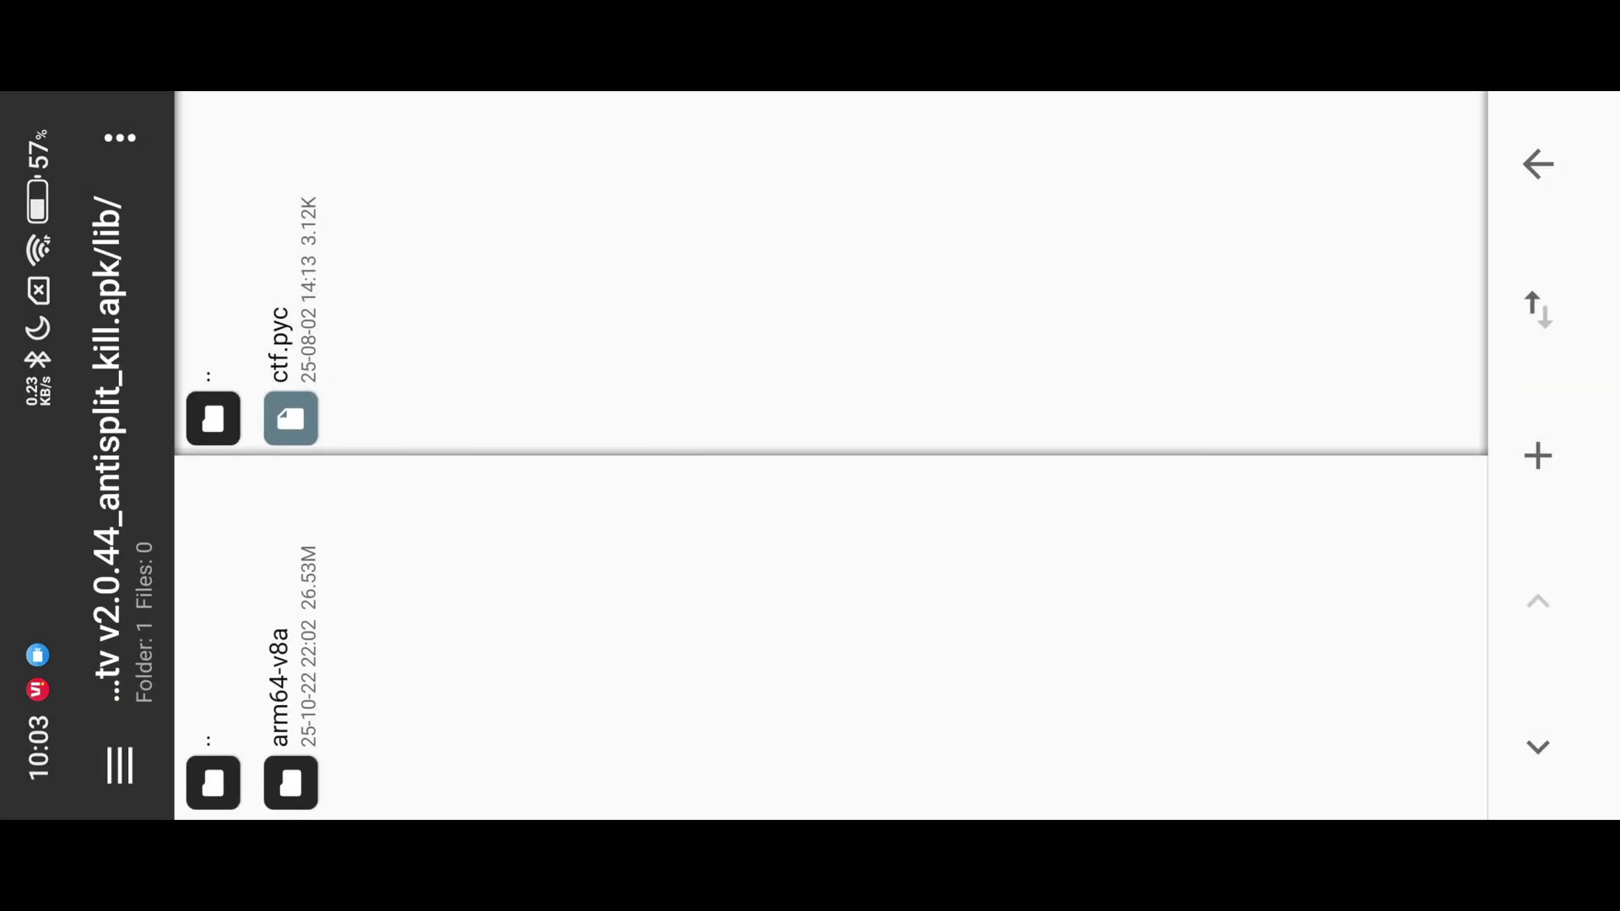
{"action": "left_click", "coordinate": [291, 579]}
{"action": "left_click", "coordinate": [644, 684]}
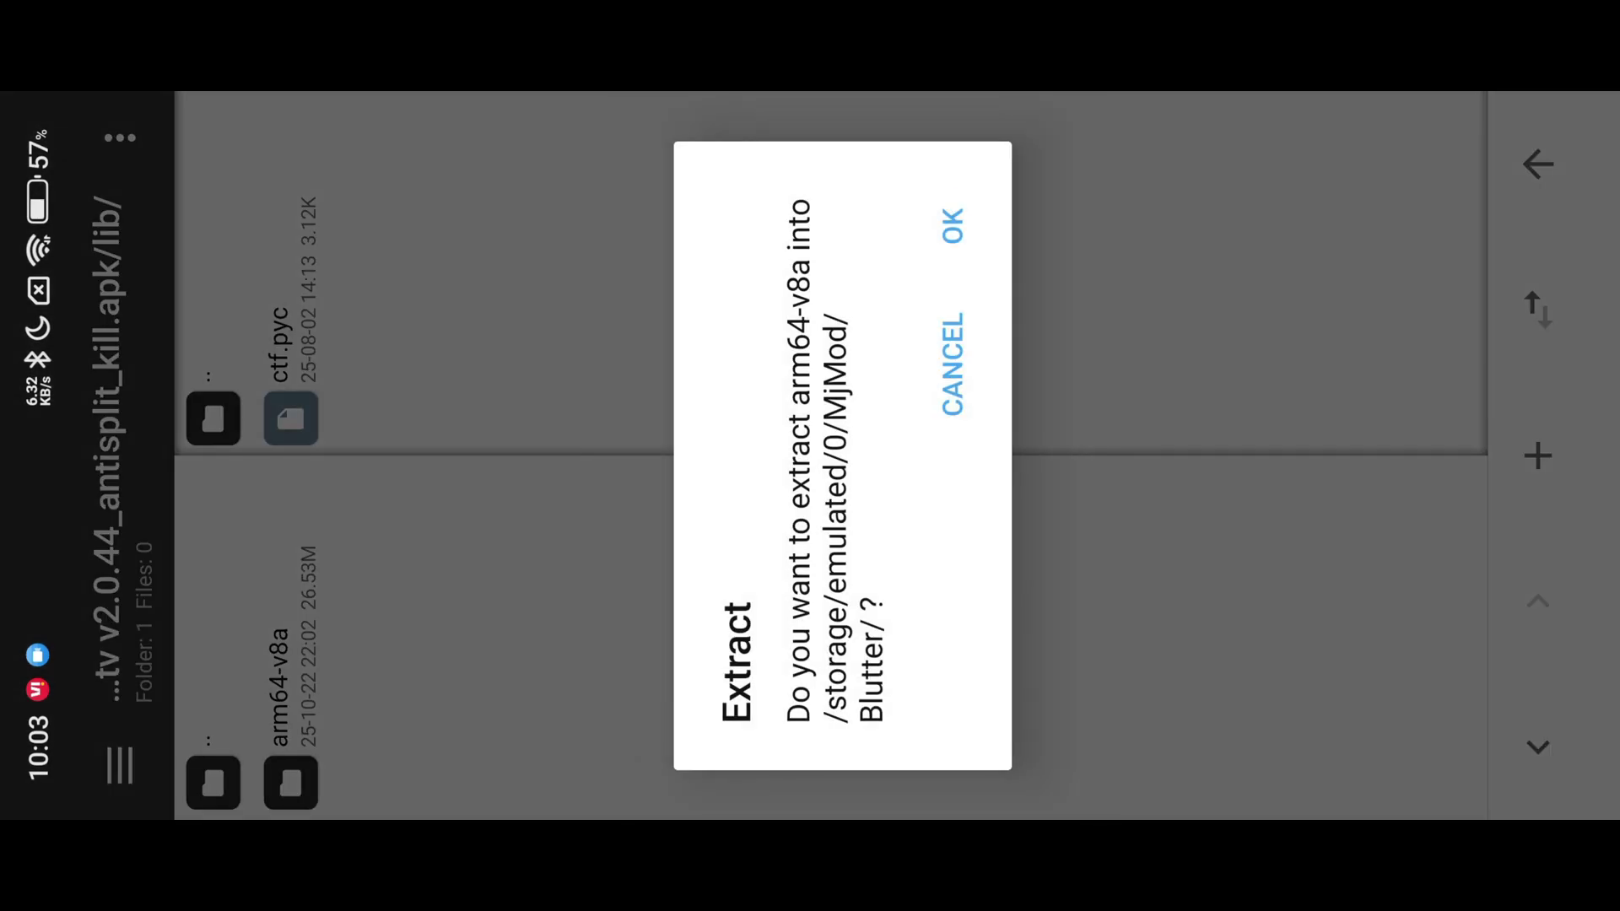
{"action": "left_click", "coordinate": [951, 225]}
{"action": "left_click", "coordinate": [213, 418]}
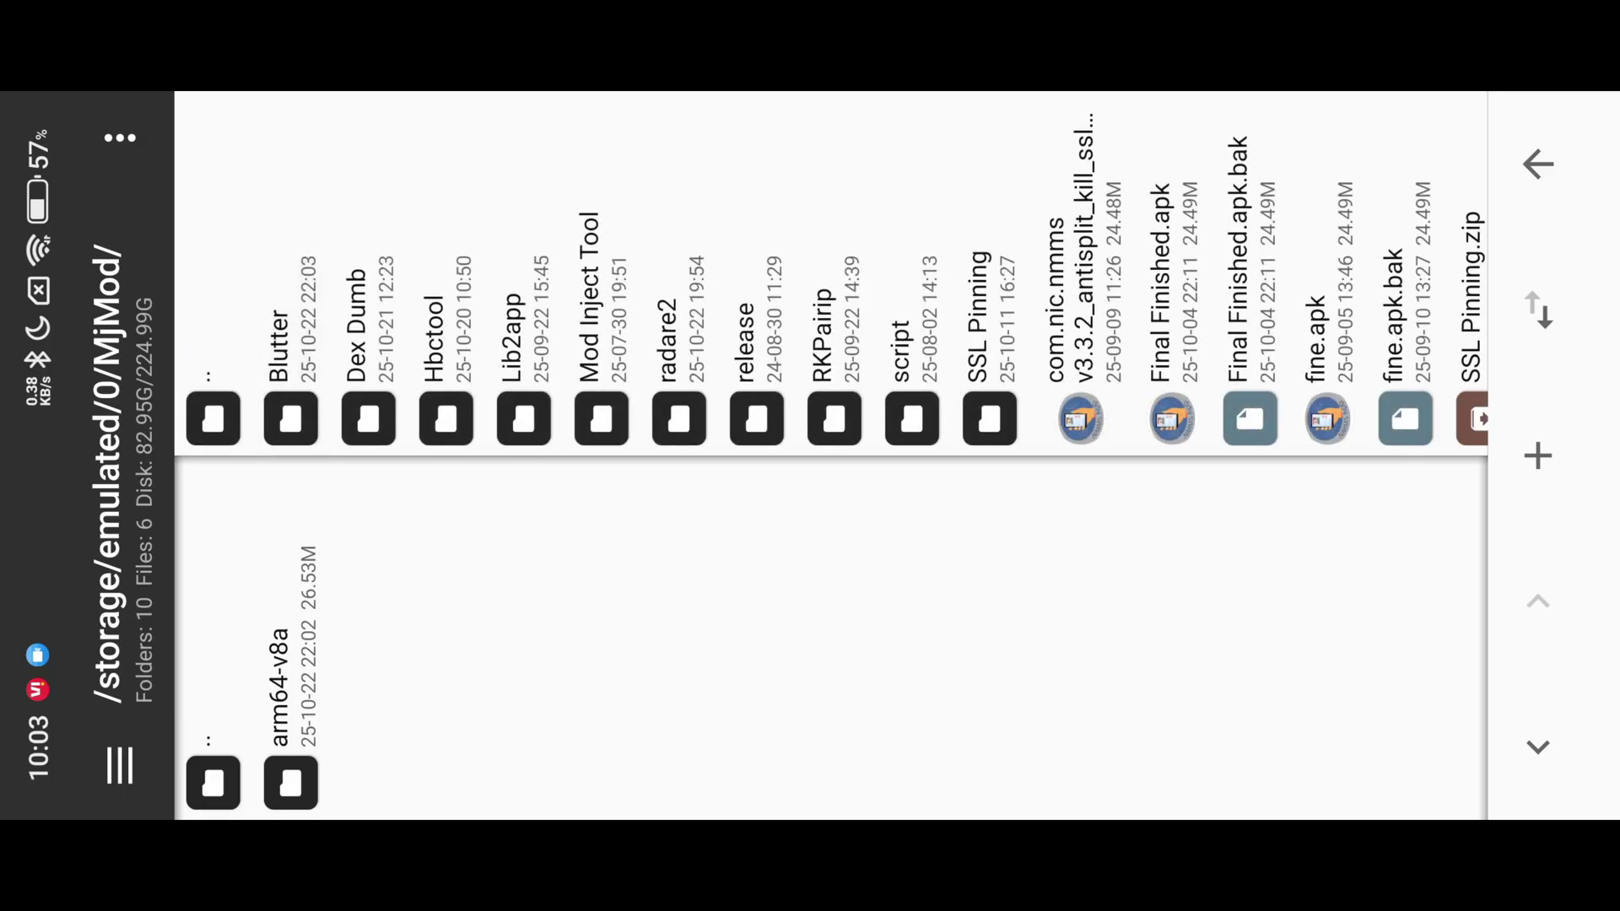
Extract libapp.so from the APK's arm64-v8a folder into MjMod/radare2, then go home.
{"action": "left_click", "coordinate": [679, 417]}
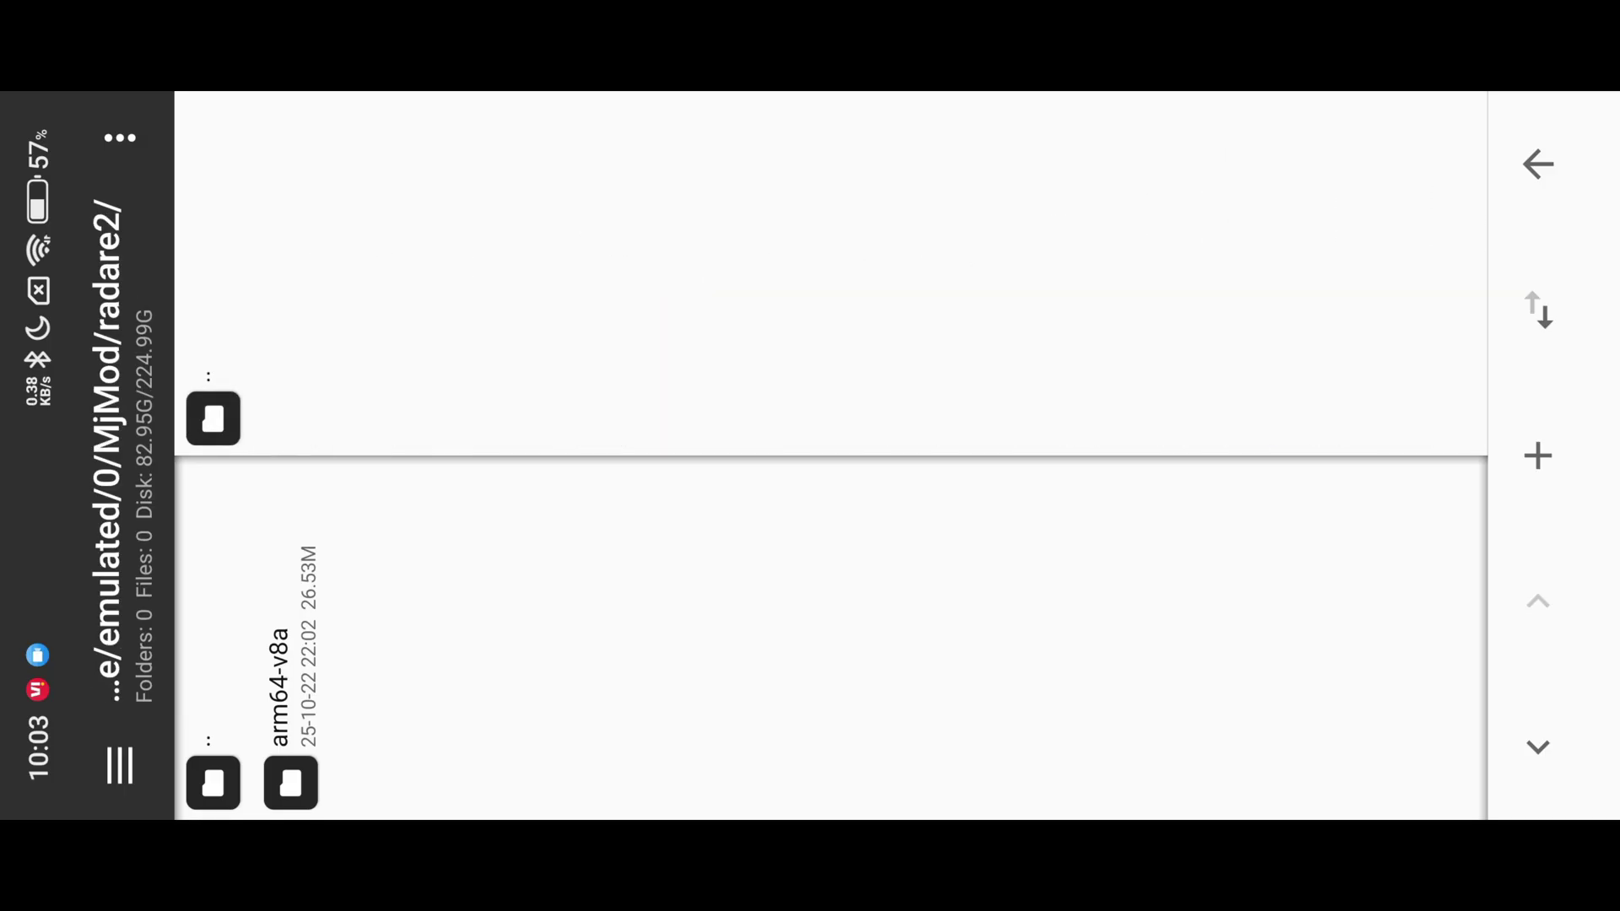
{"action": "left_click", "coordinate": [292, 578]}
{"action": "left_click", "coordinate": [294, 583]}
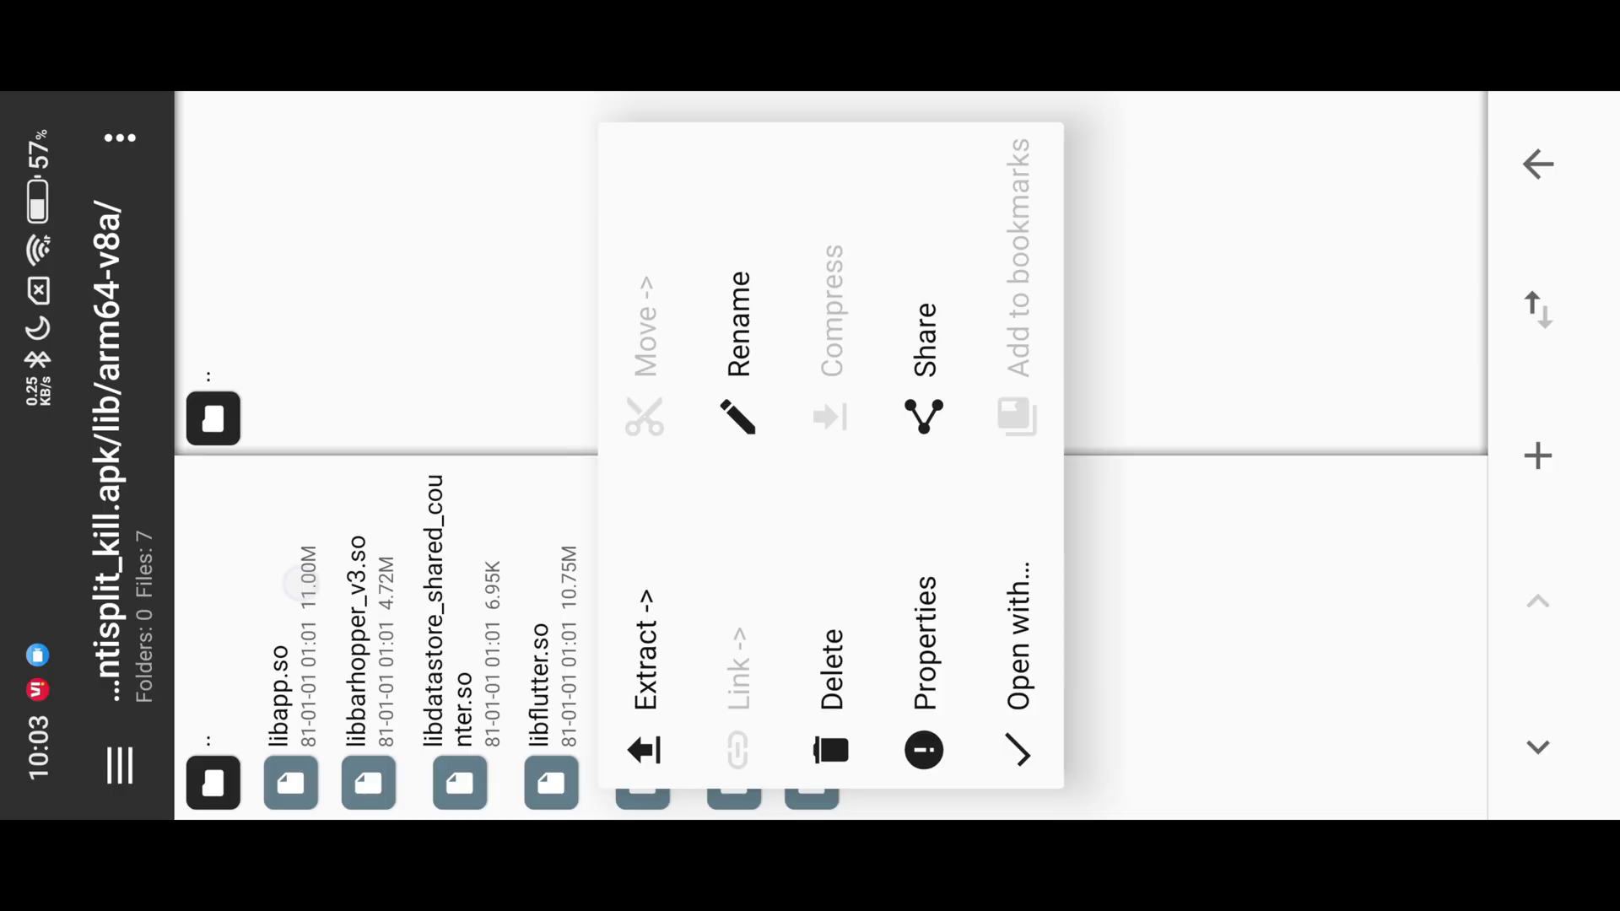
{"action": "left_click", "coordinate": [630, 603]}
{"action": "left_click", "coordinate": [950, 224]}
{"action": "left_click", "coordinate": [212, 417]}
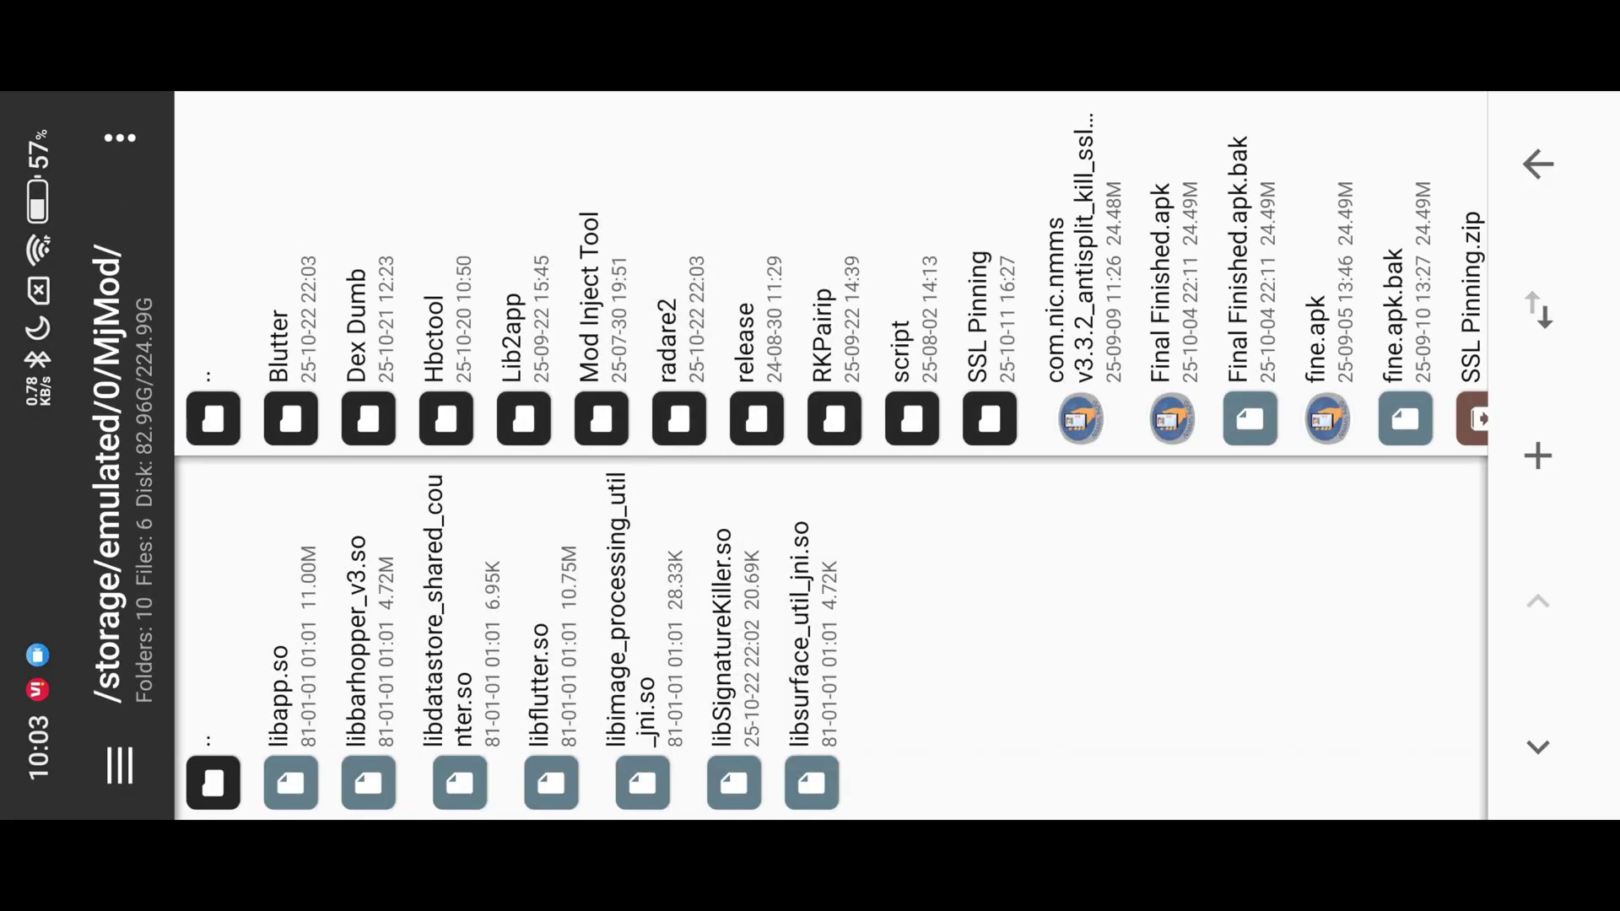
{"action": "left_click_drag", "start_coordinate": [1607, 455], "coordinate": [1139, 456]}
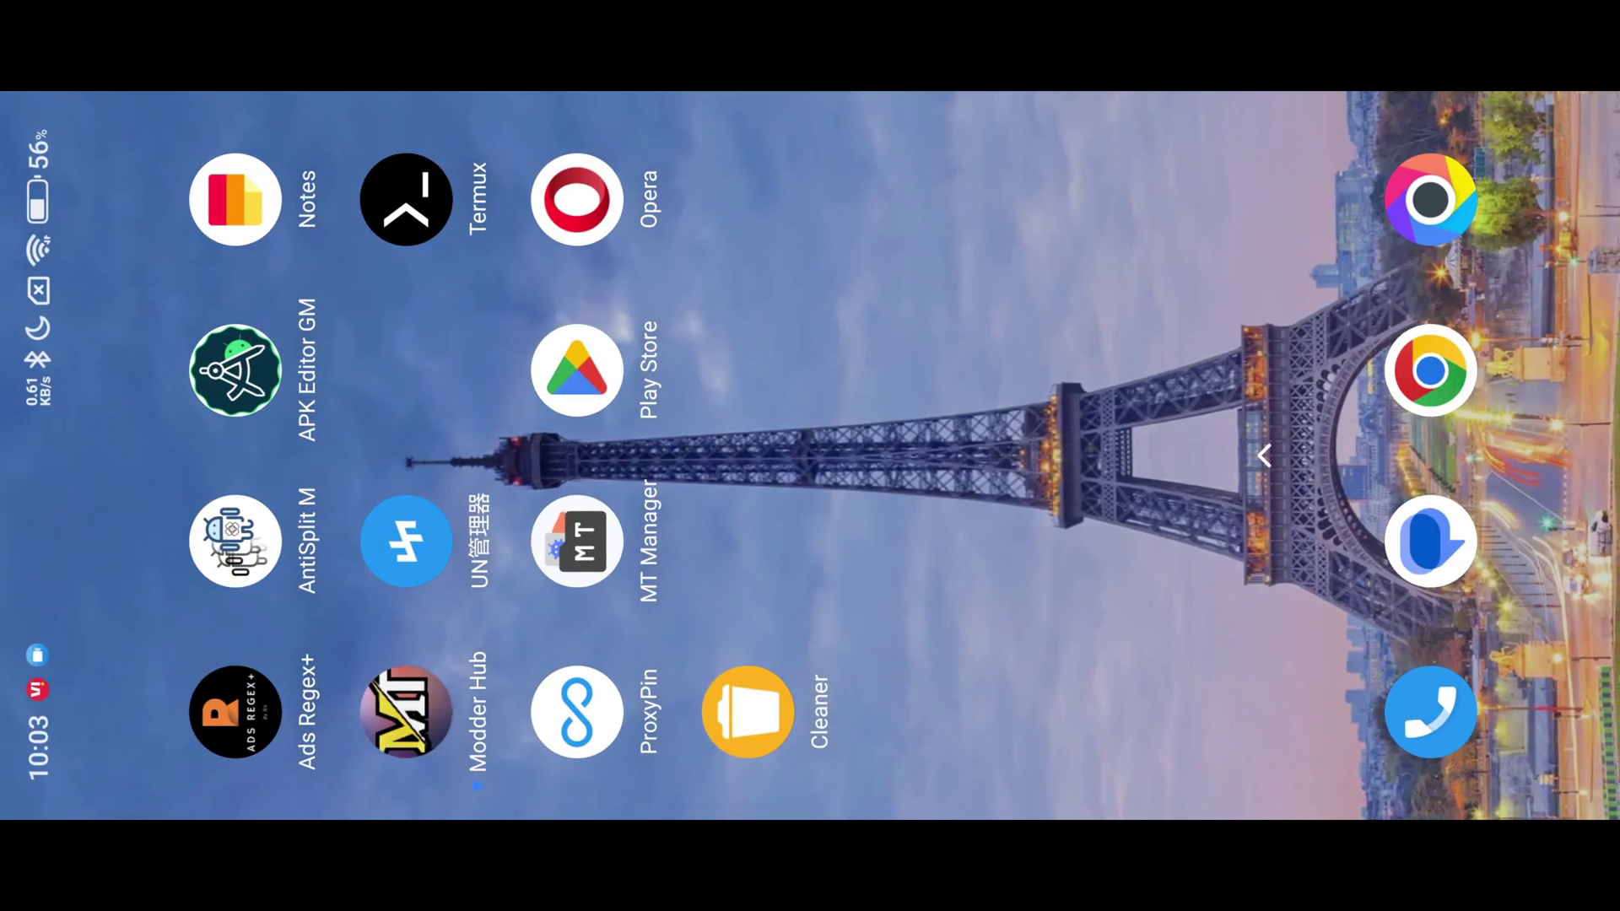
In Termux's blutter-termux folder, run blutter.py on MjMod/Blutter/arm64-v8a, outputting to MjMod/Blutter/out.
{"action": "left_click", "coordinate": [481, 240]}
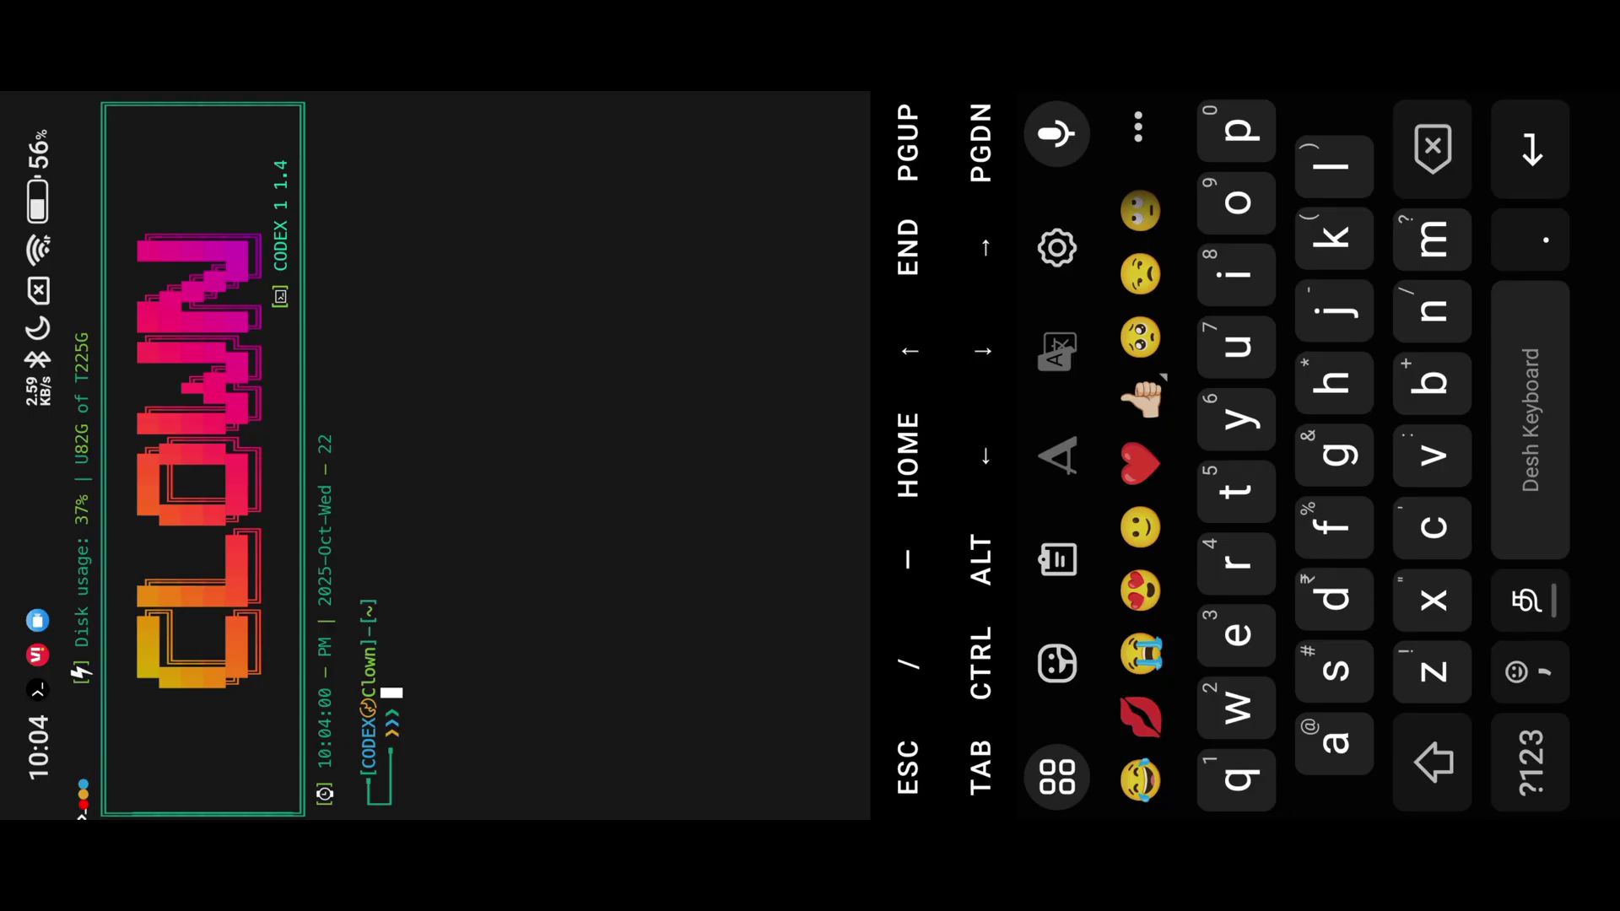
{"action": "type", "text": "cd"}
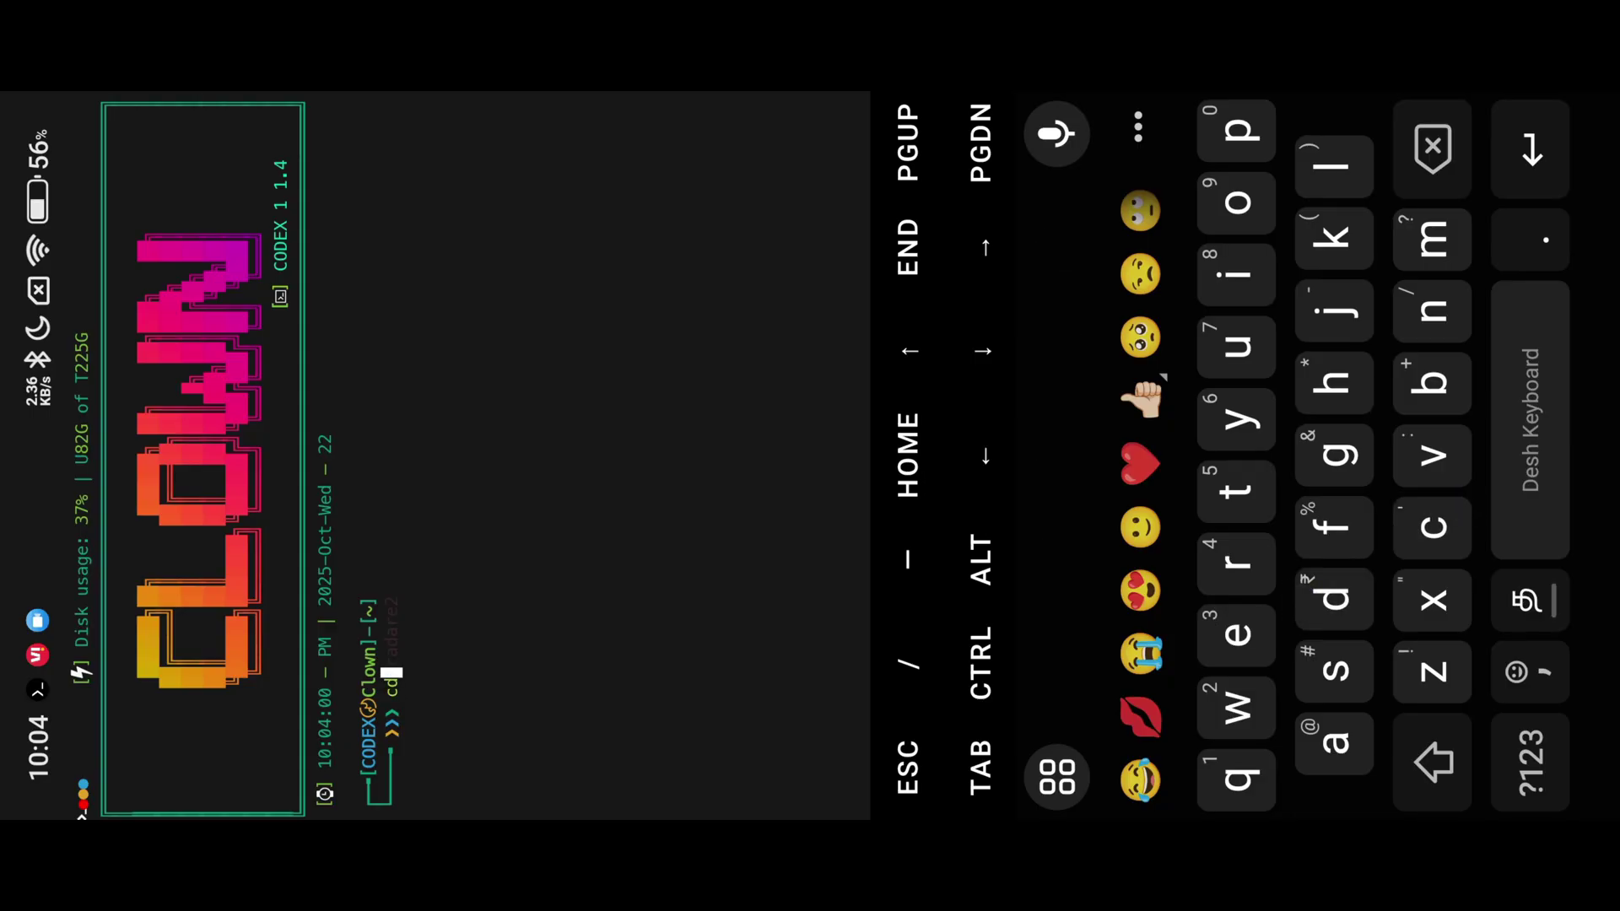
{"action": "key", "text": "Return"}
{"action": "type", "text": "bl"}
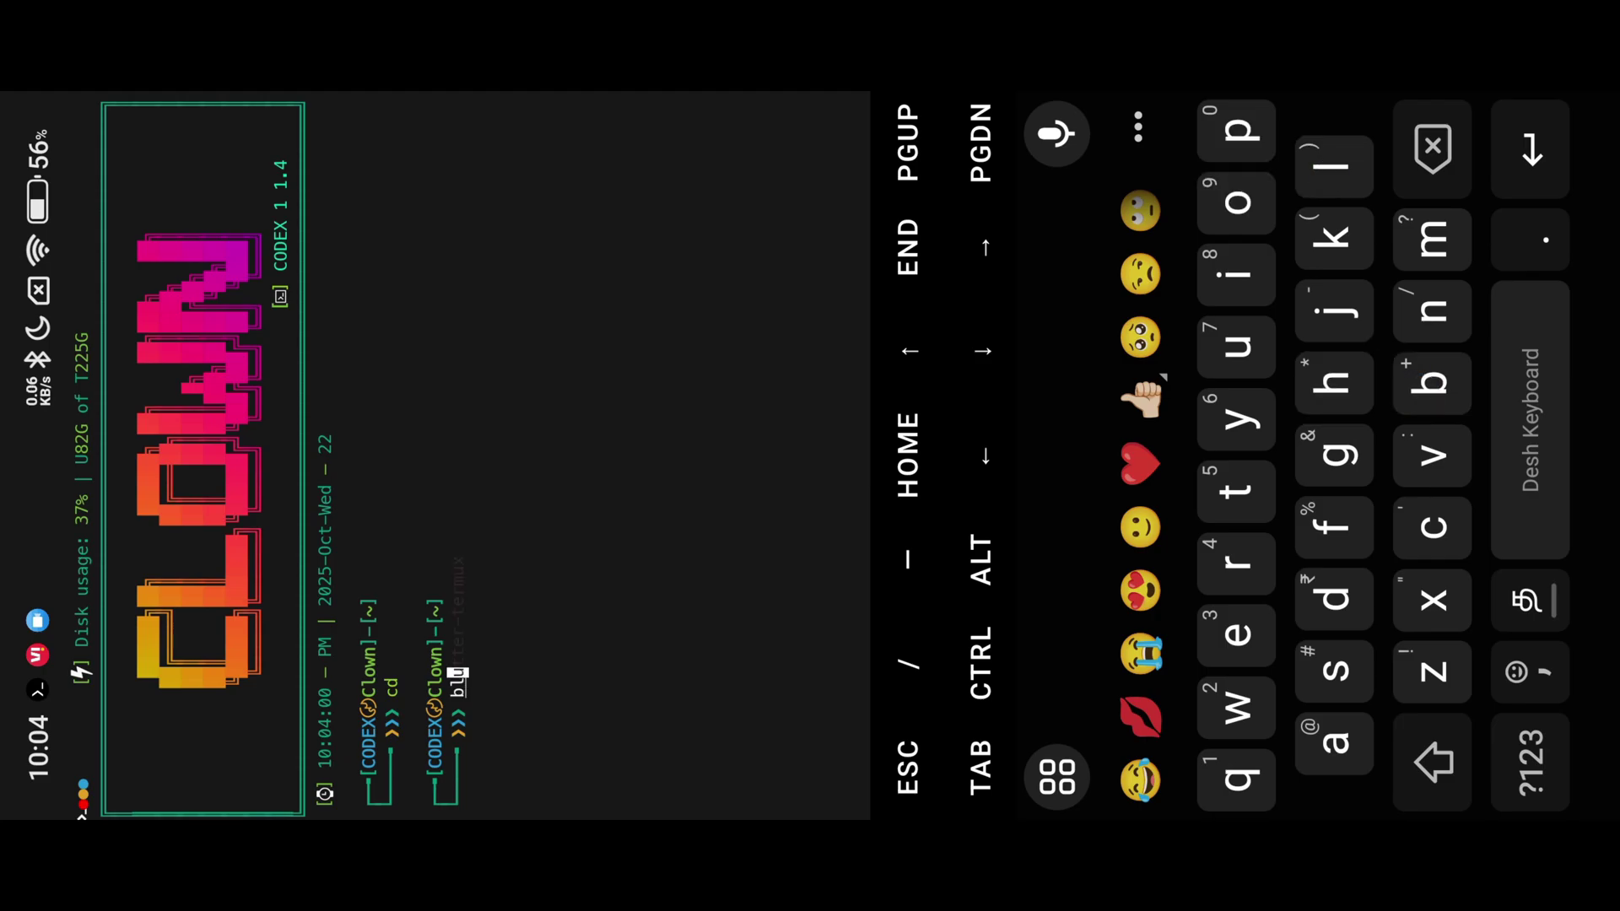
{"action": "key", "text": "Right"}
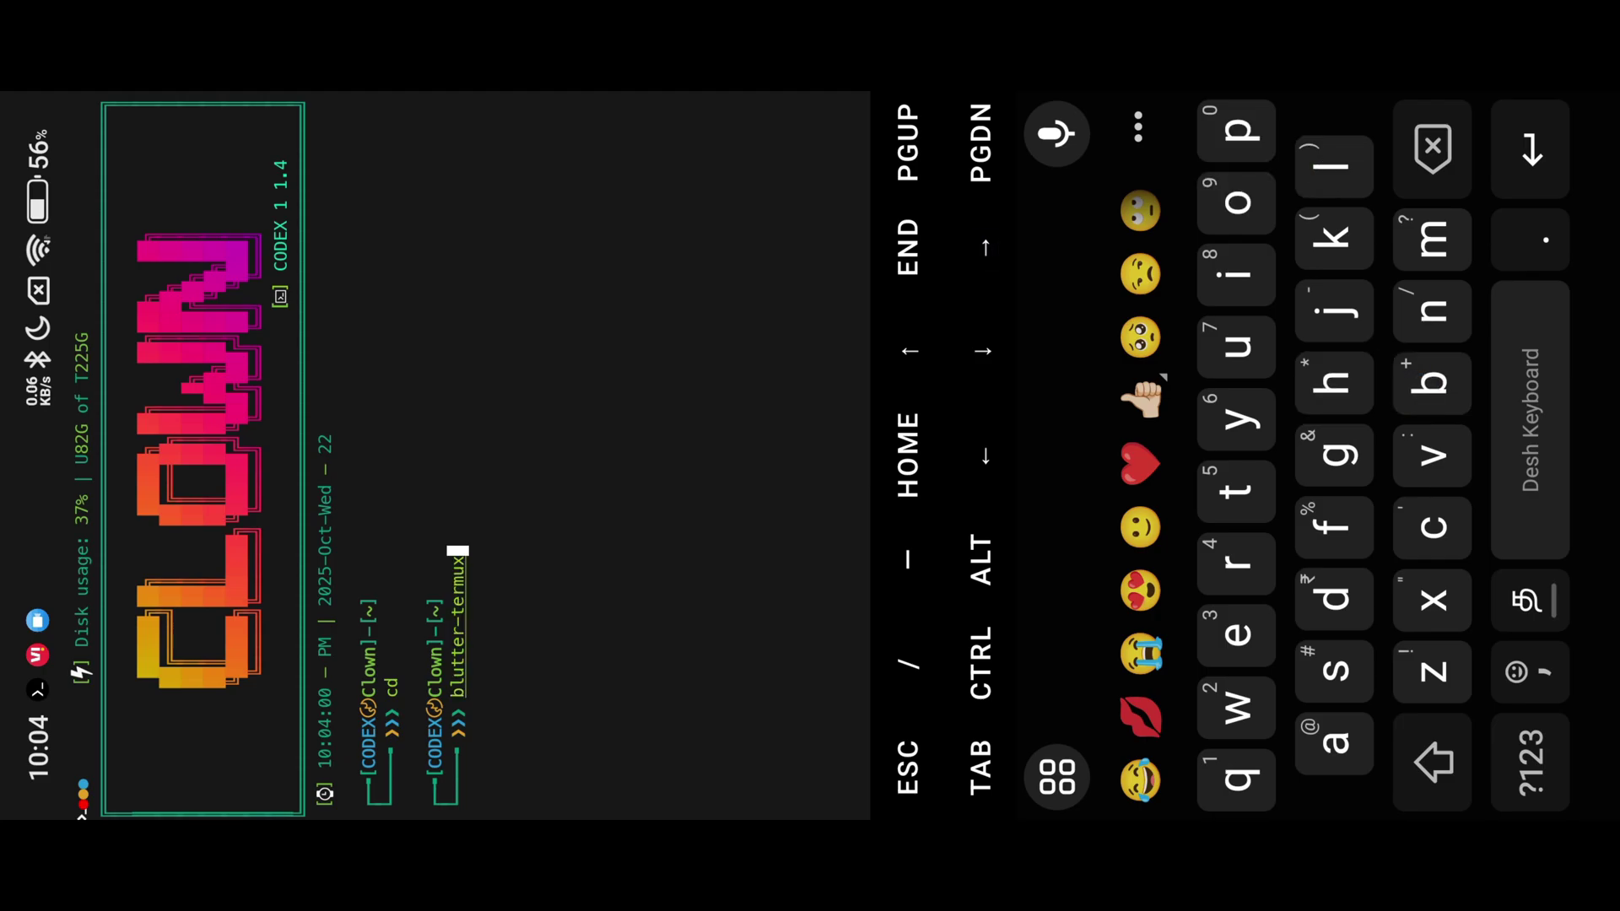
{"action": "key", "text": "Return"}
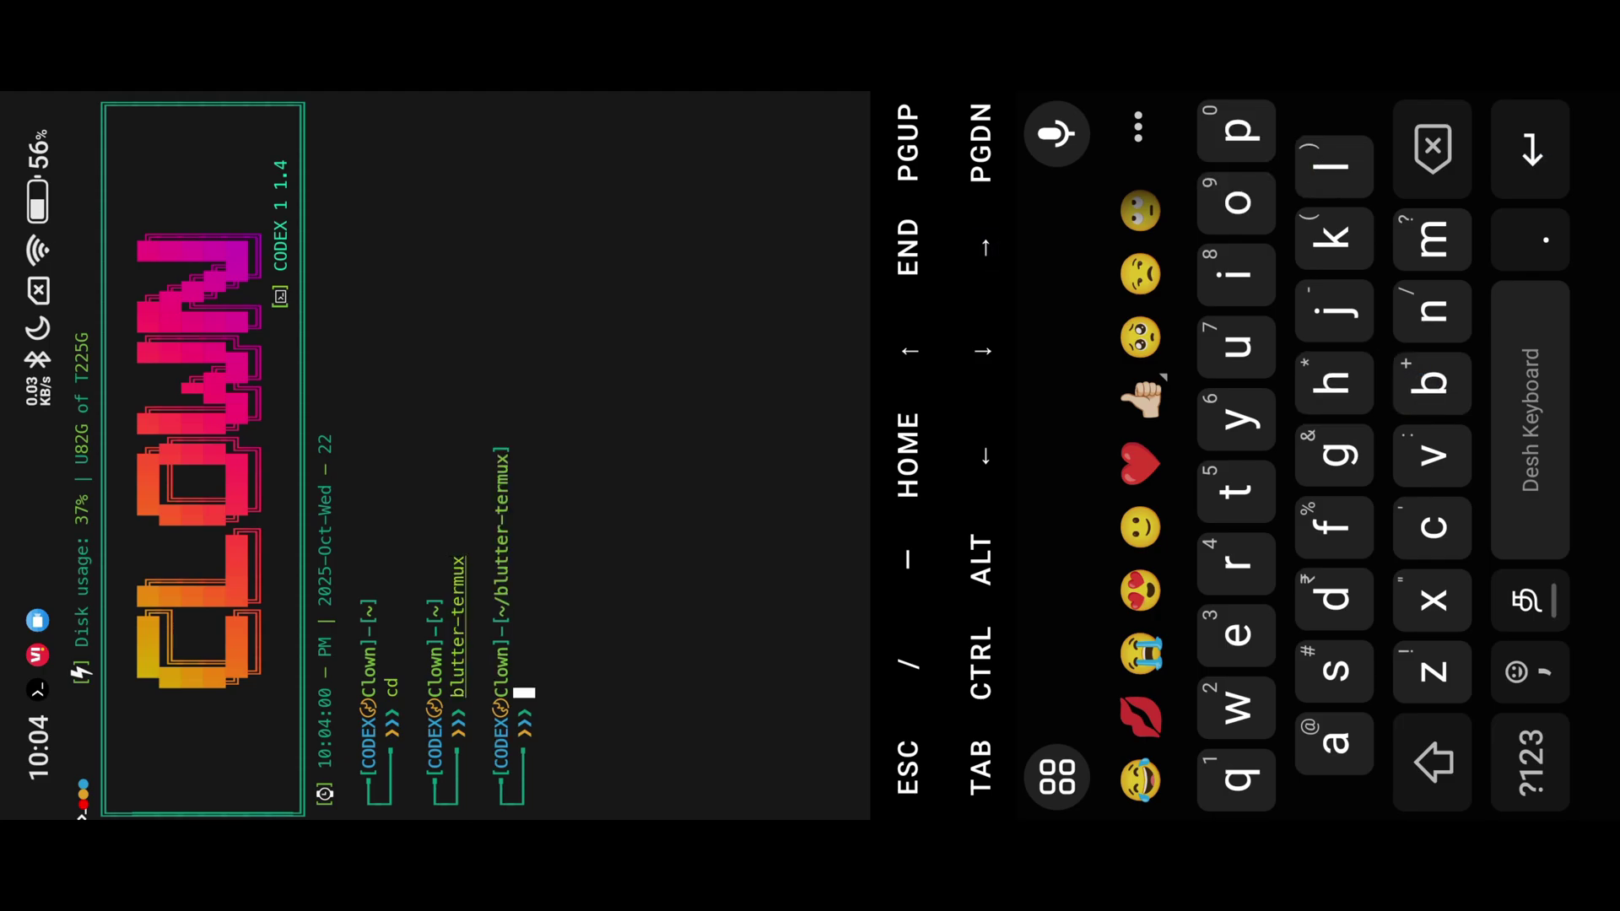
{"action": "type", "text": "p"}
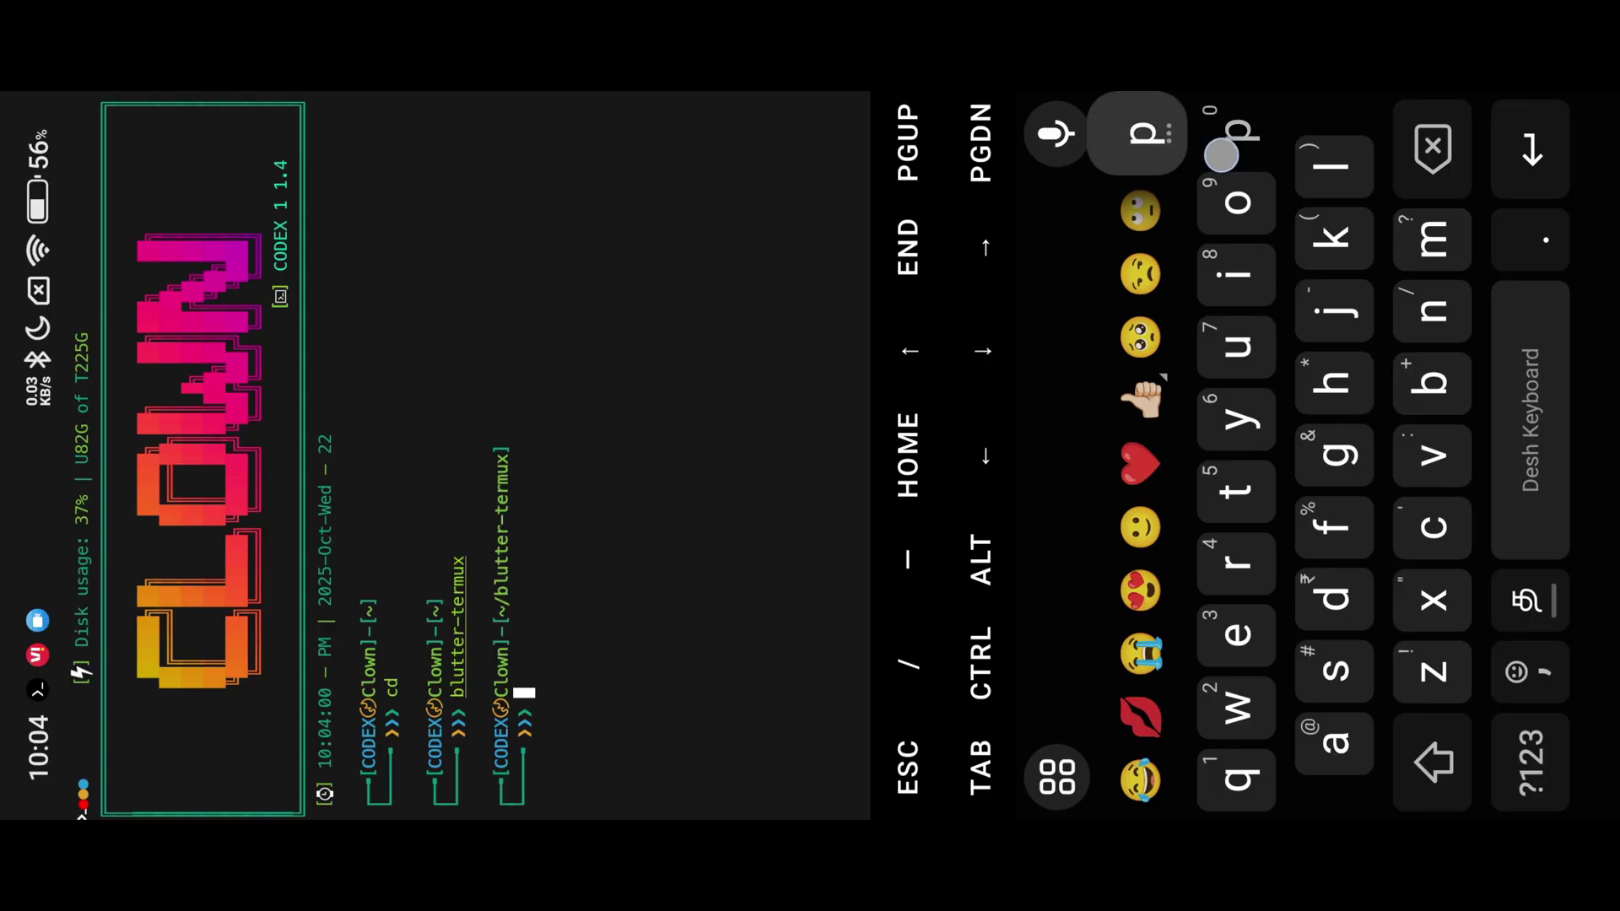
{"action": "type", "text": "y"}
{"action": "key", "text": "Right"}
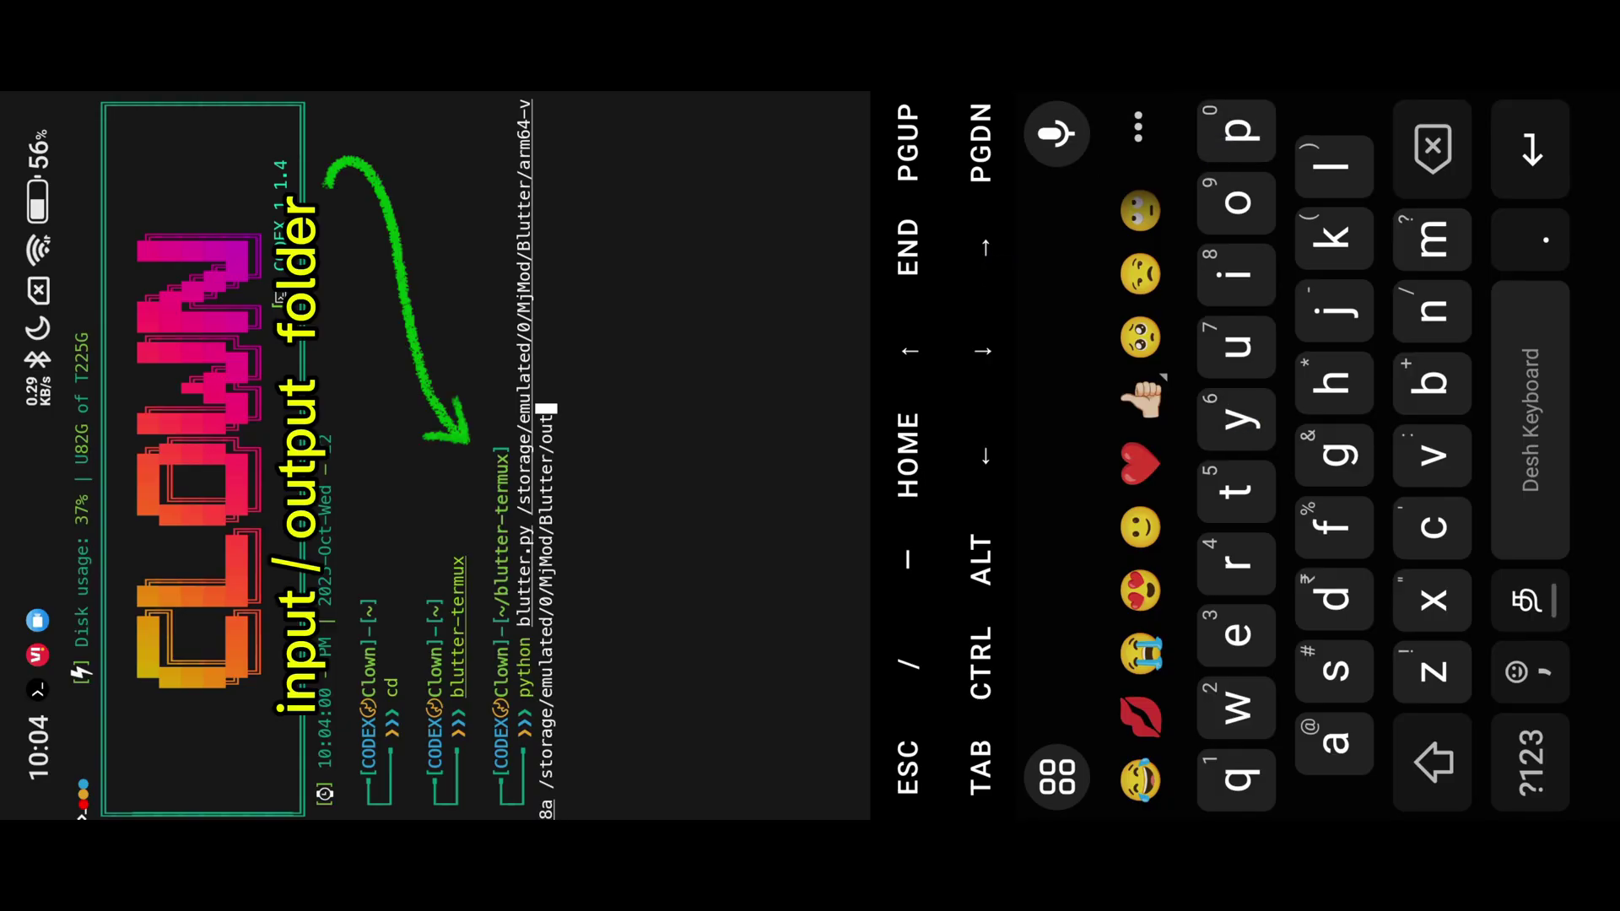
{"action": "key", "text": "Return"}
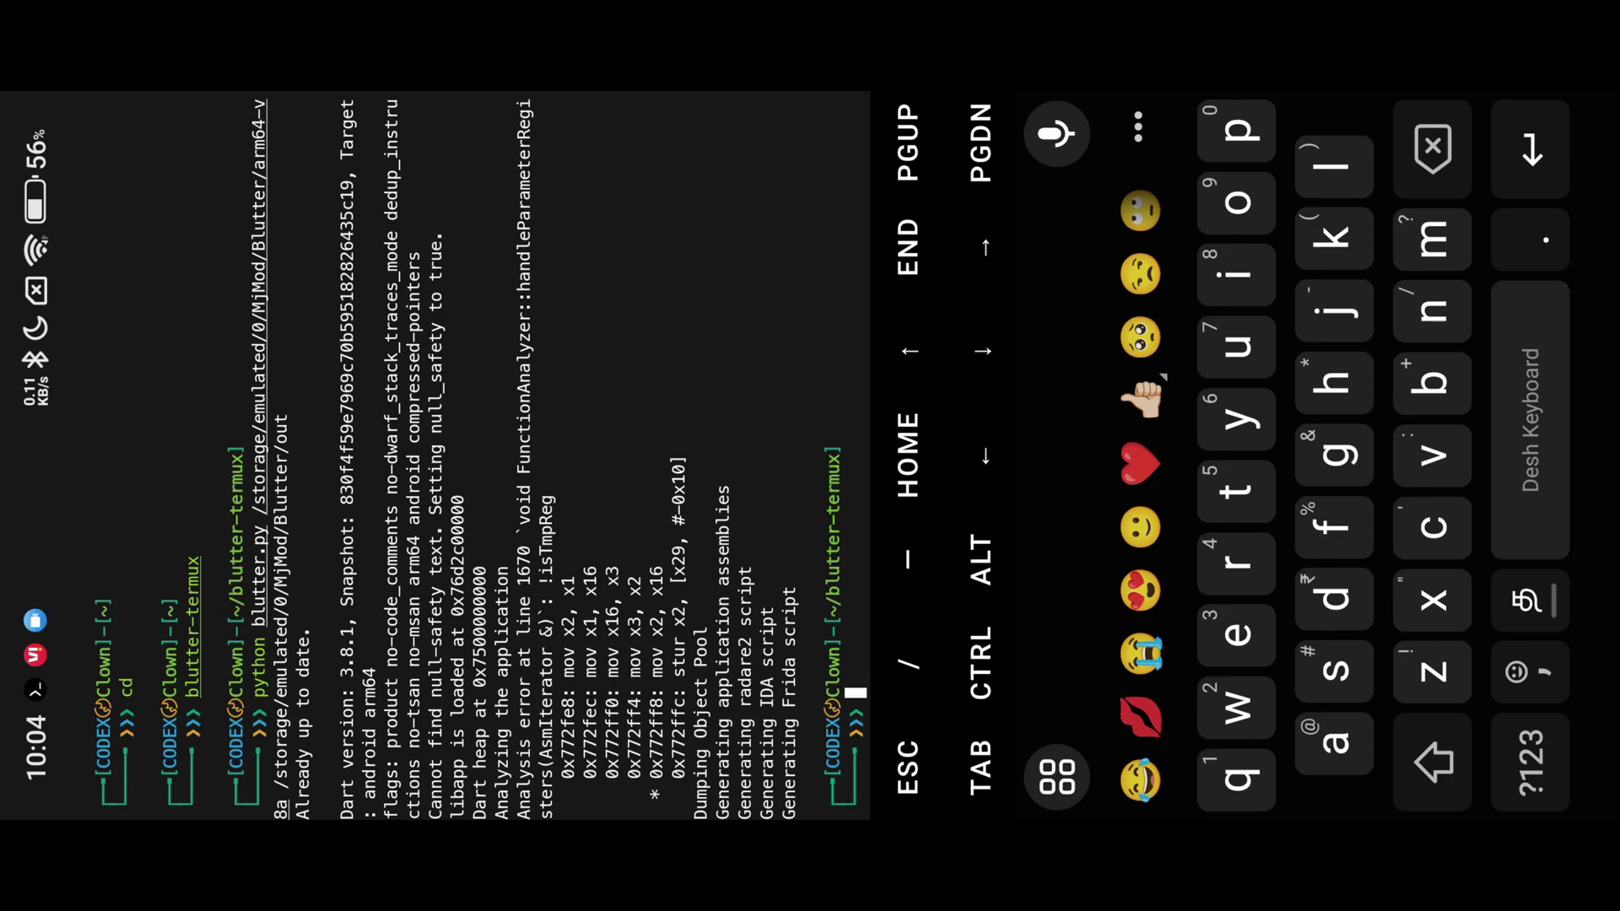
{"action": "type", "text": "cd "}
{"action": "type", "text": "/s"}
Change into /sdcard/mjmod/radare2 and list its files.
{"action": "key", "text": "Right"}
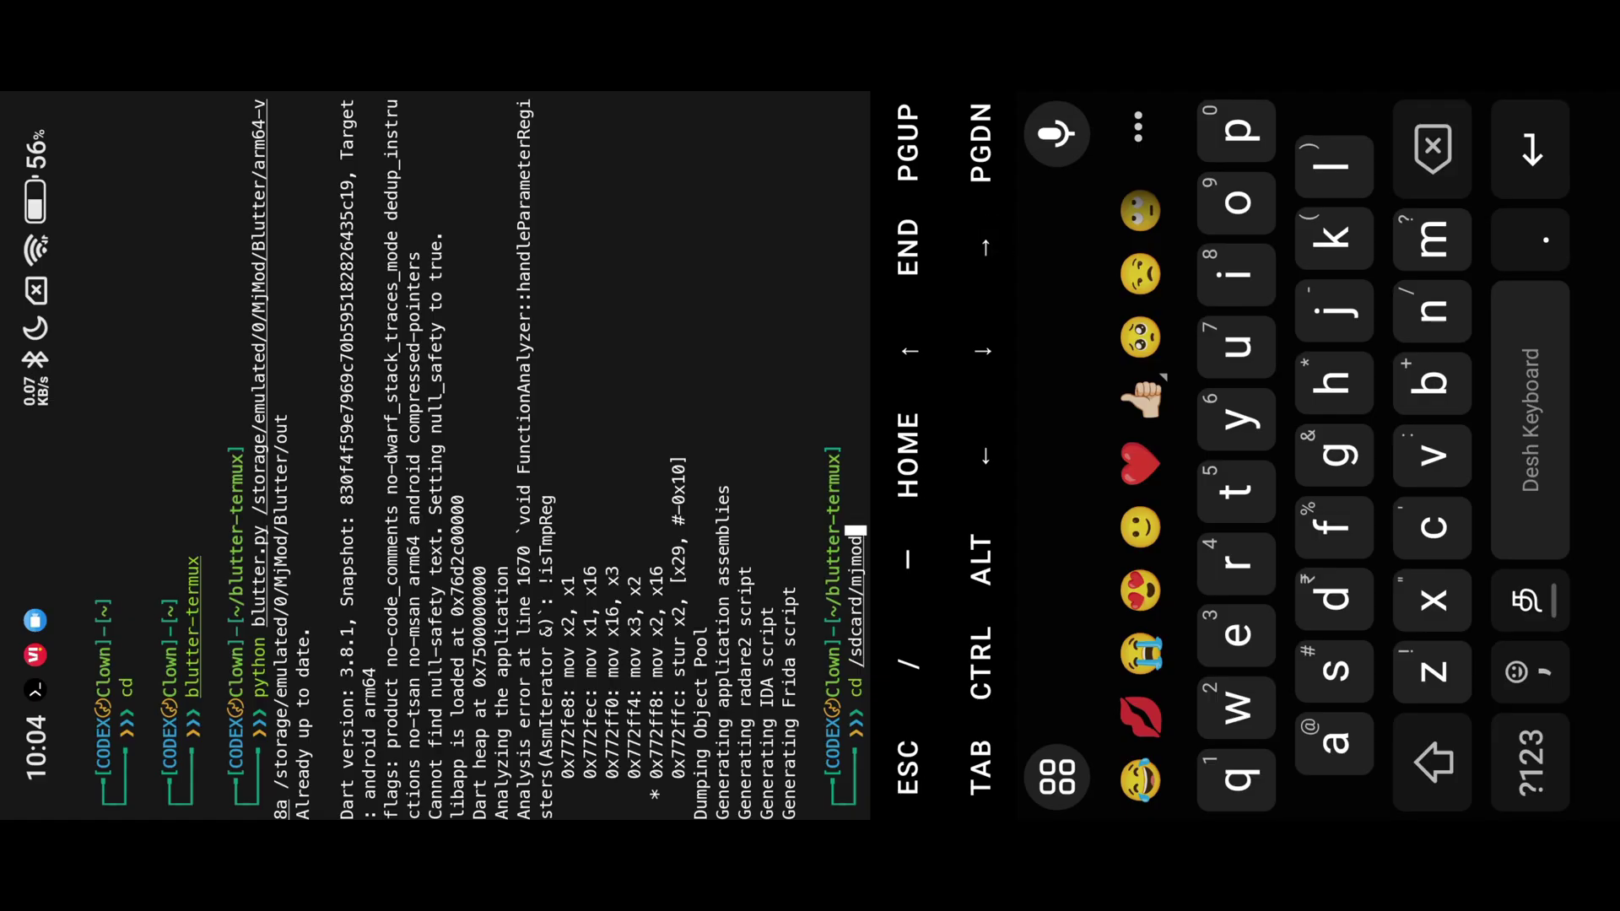
{"action": "key", "text": "Return"}
{"action": "type", "text": "cd ra"}
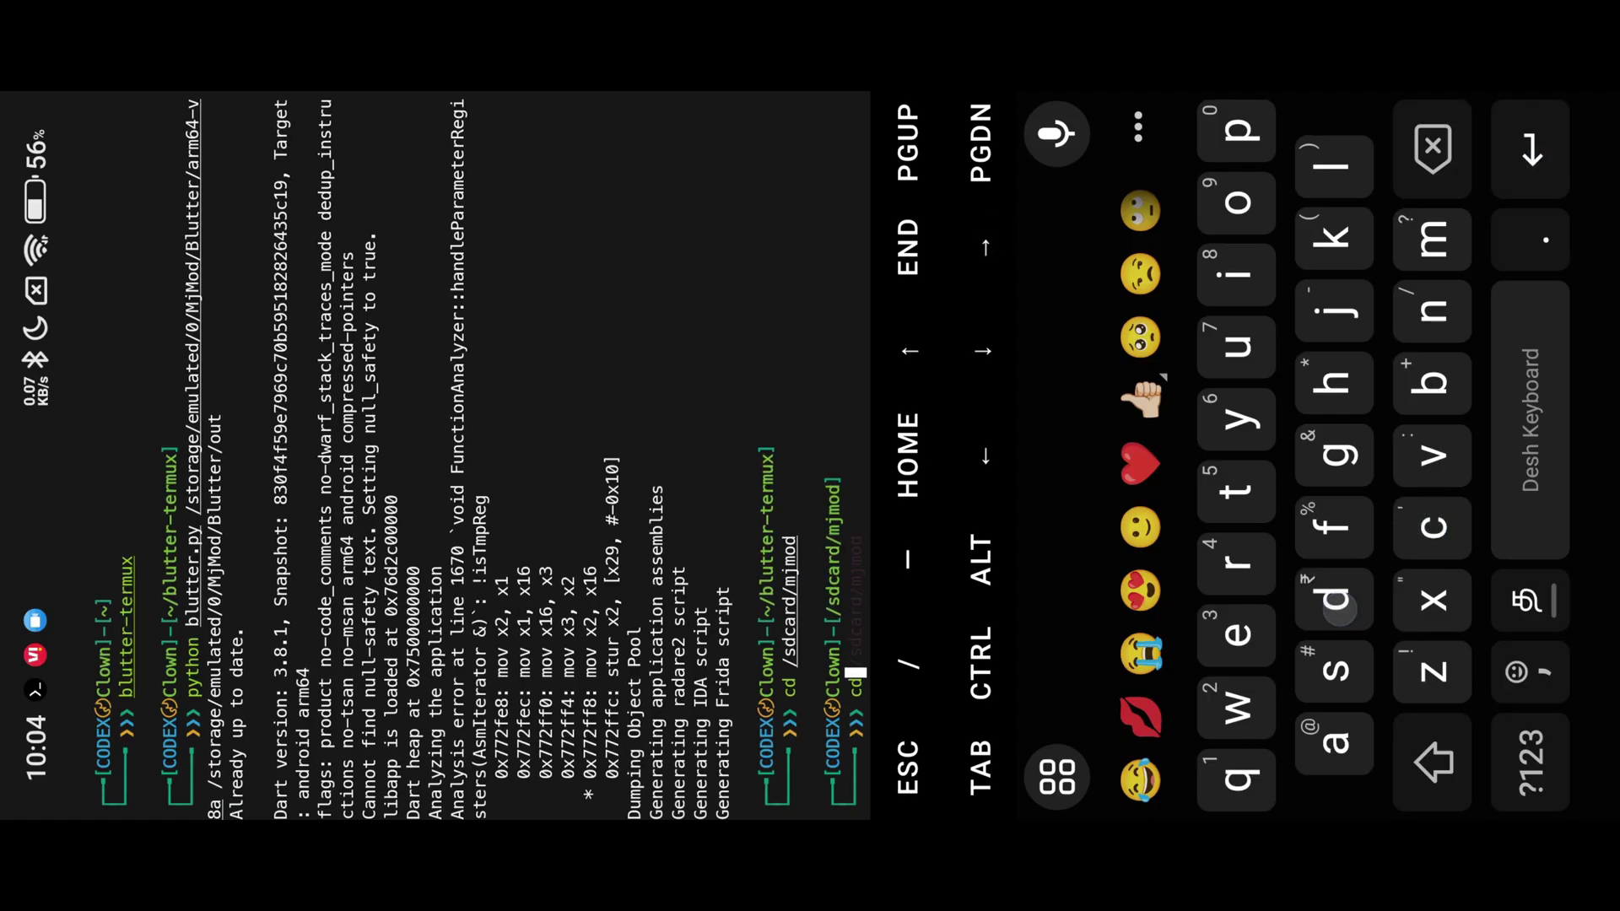
{"action": "key", "text": "Right"}
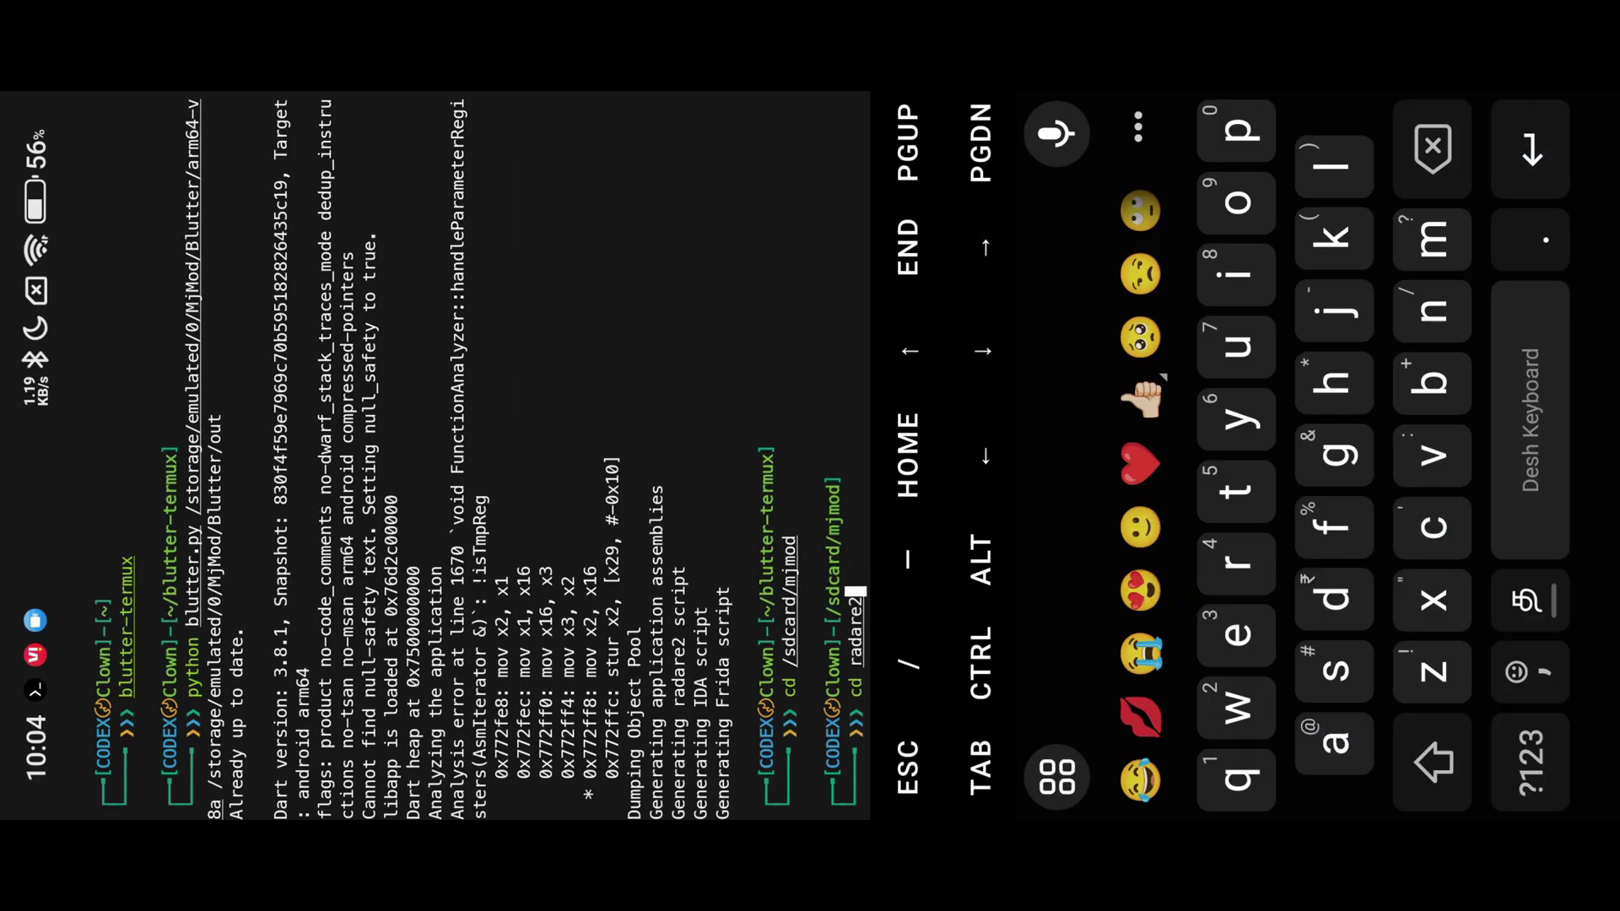
{"action": "key", "text": "Return"}
{"action": "type", "text": "ls"}
{"action": "key", "text": "Return"}
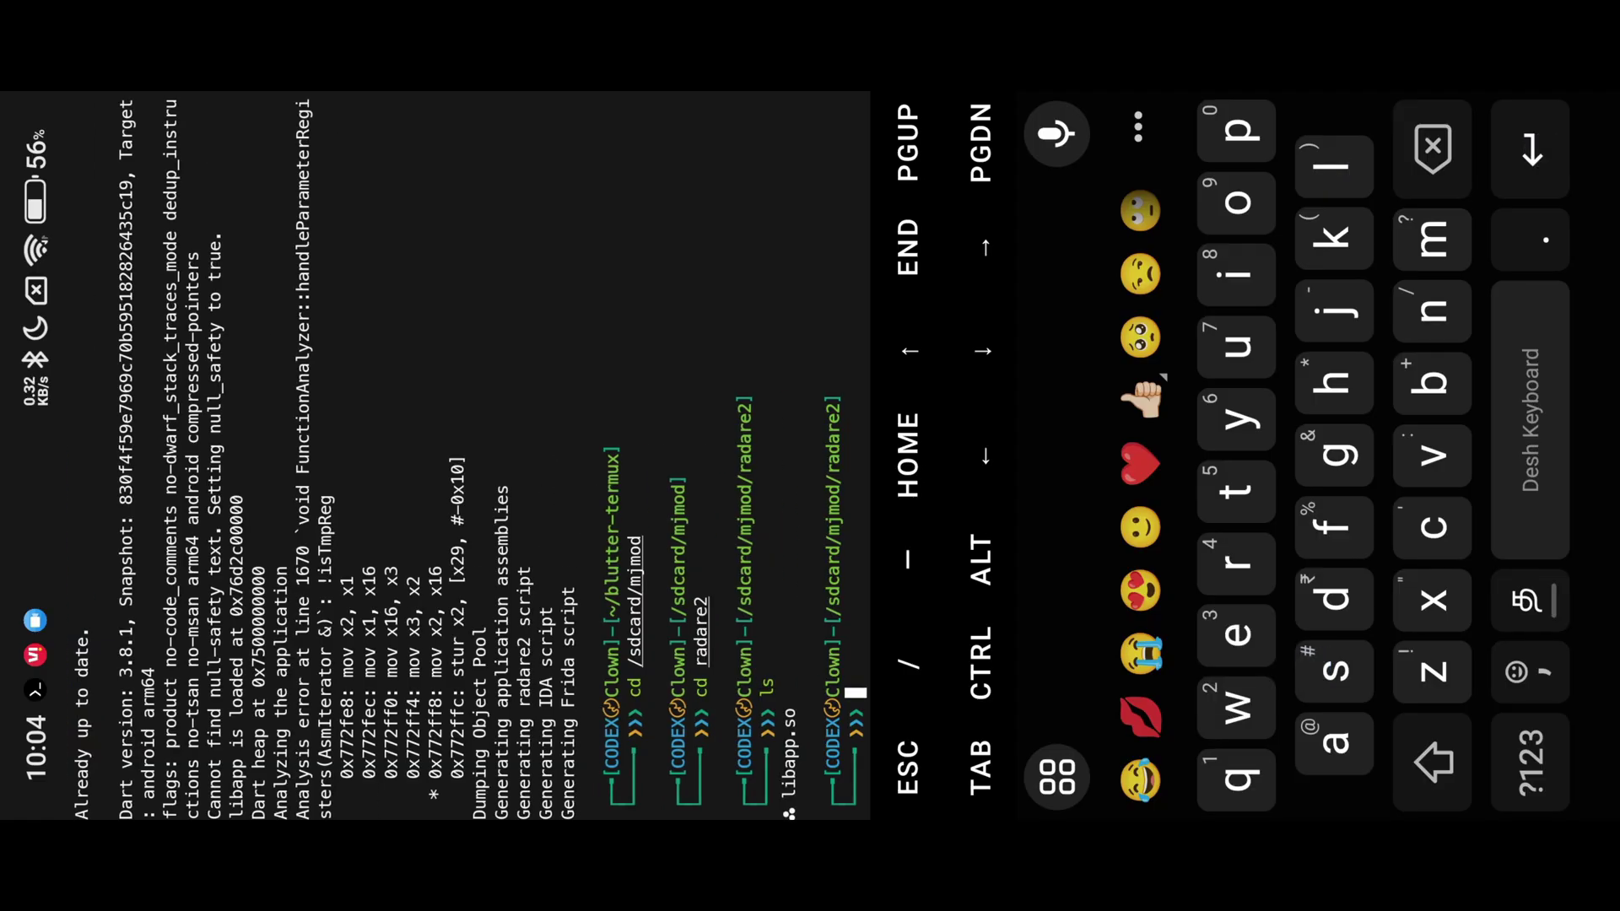
{"action": "type", "text": "r2"}
Open libapp.so in radare2 with r2 -w, then bring up recent apps.
{"action": "key", "text": "Right"}
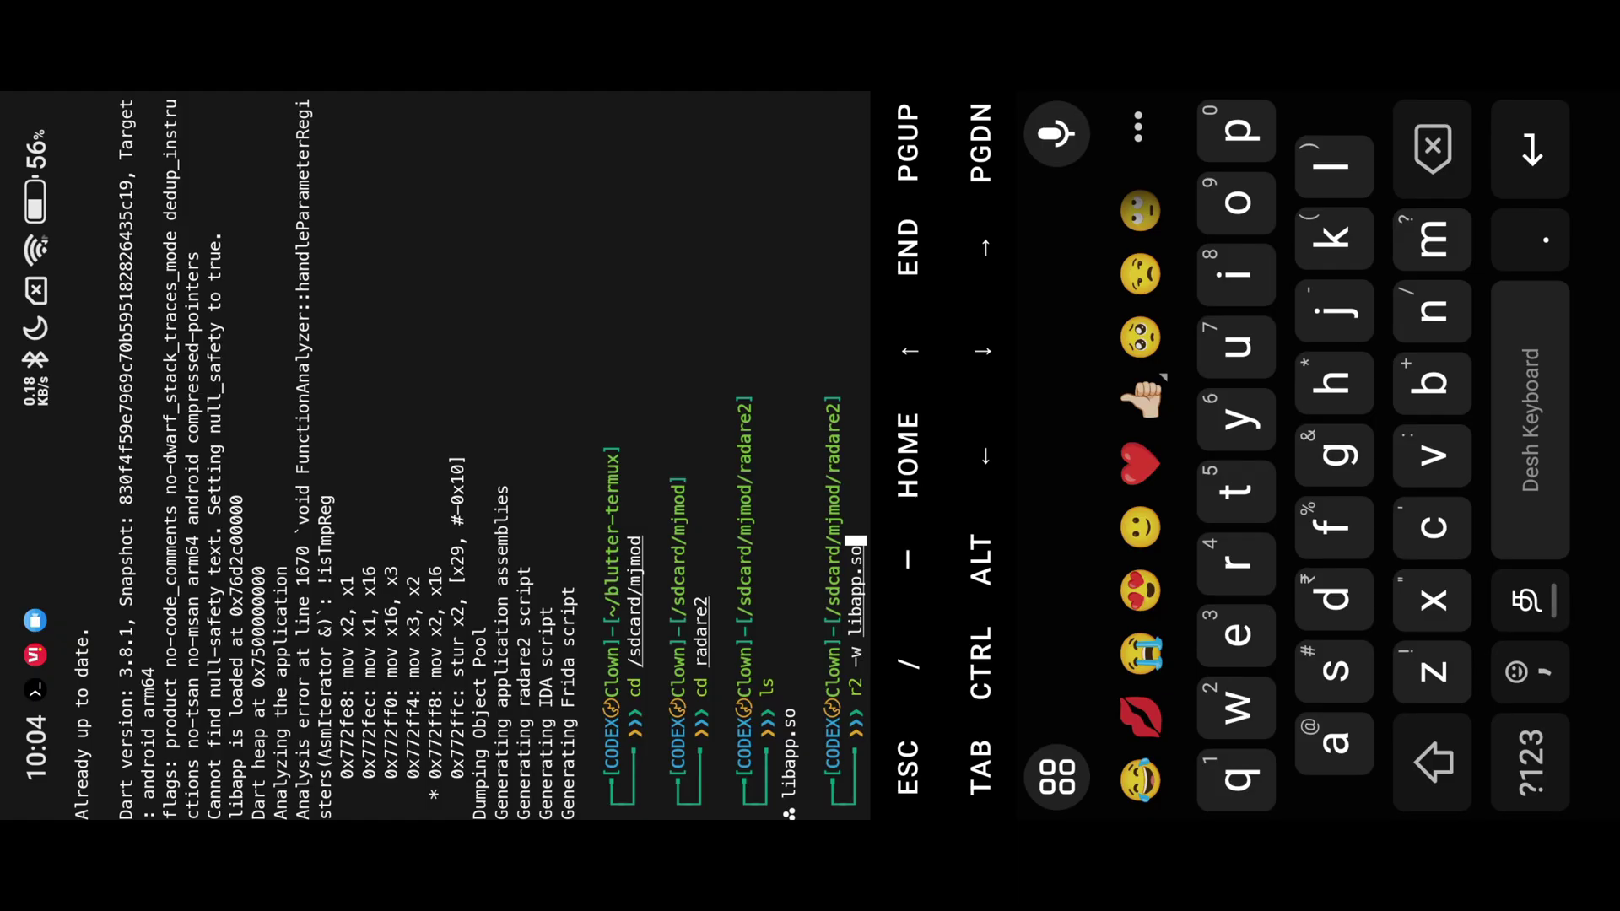
{"action": "key", "text": "Return"}
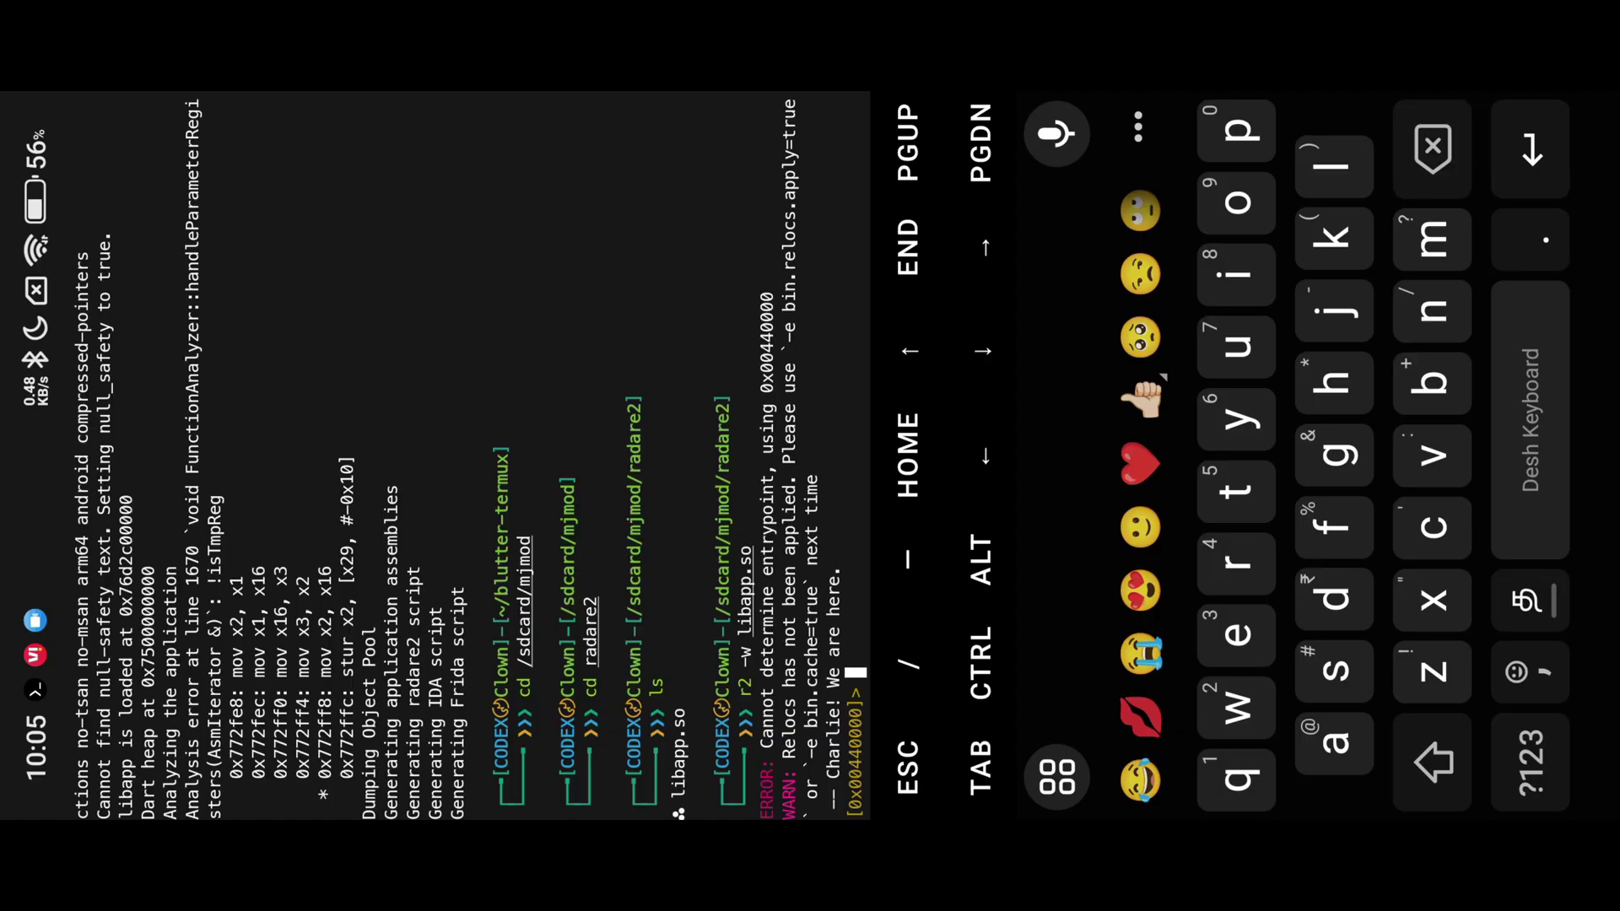
{"action": "key", "text": "alt+Tab"}
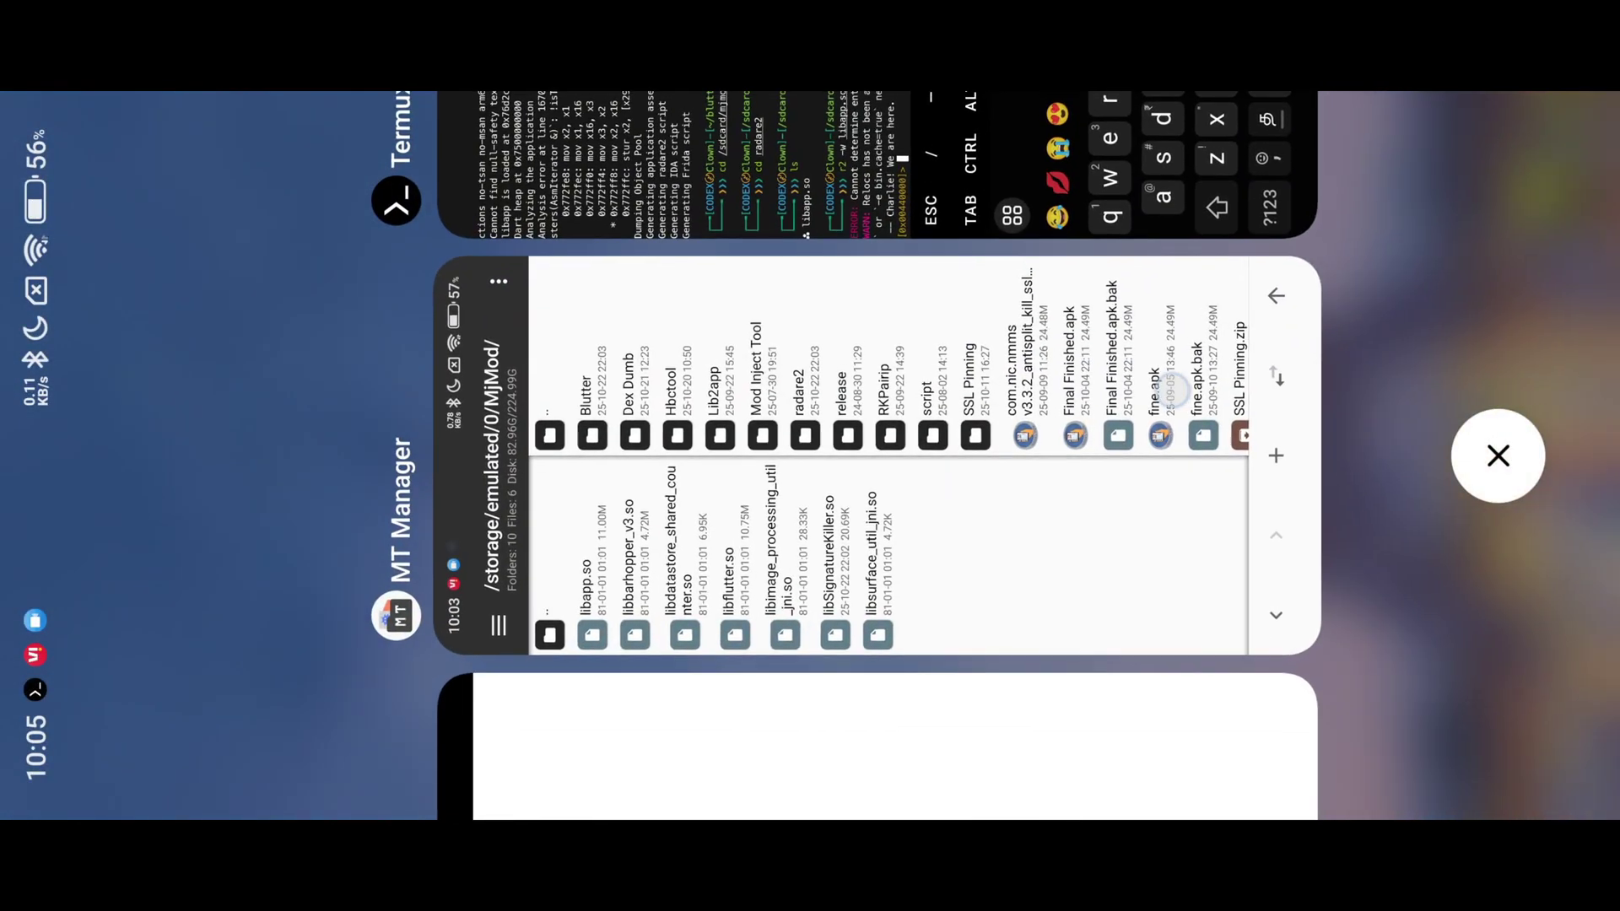
Back in MT Manager, browse into Blutter/out/asm/deeptoplay_app.
{"action": "left_click", "coordinate": [868, 464]}
{"action": "left_click", "coordinate": [293, 380]}
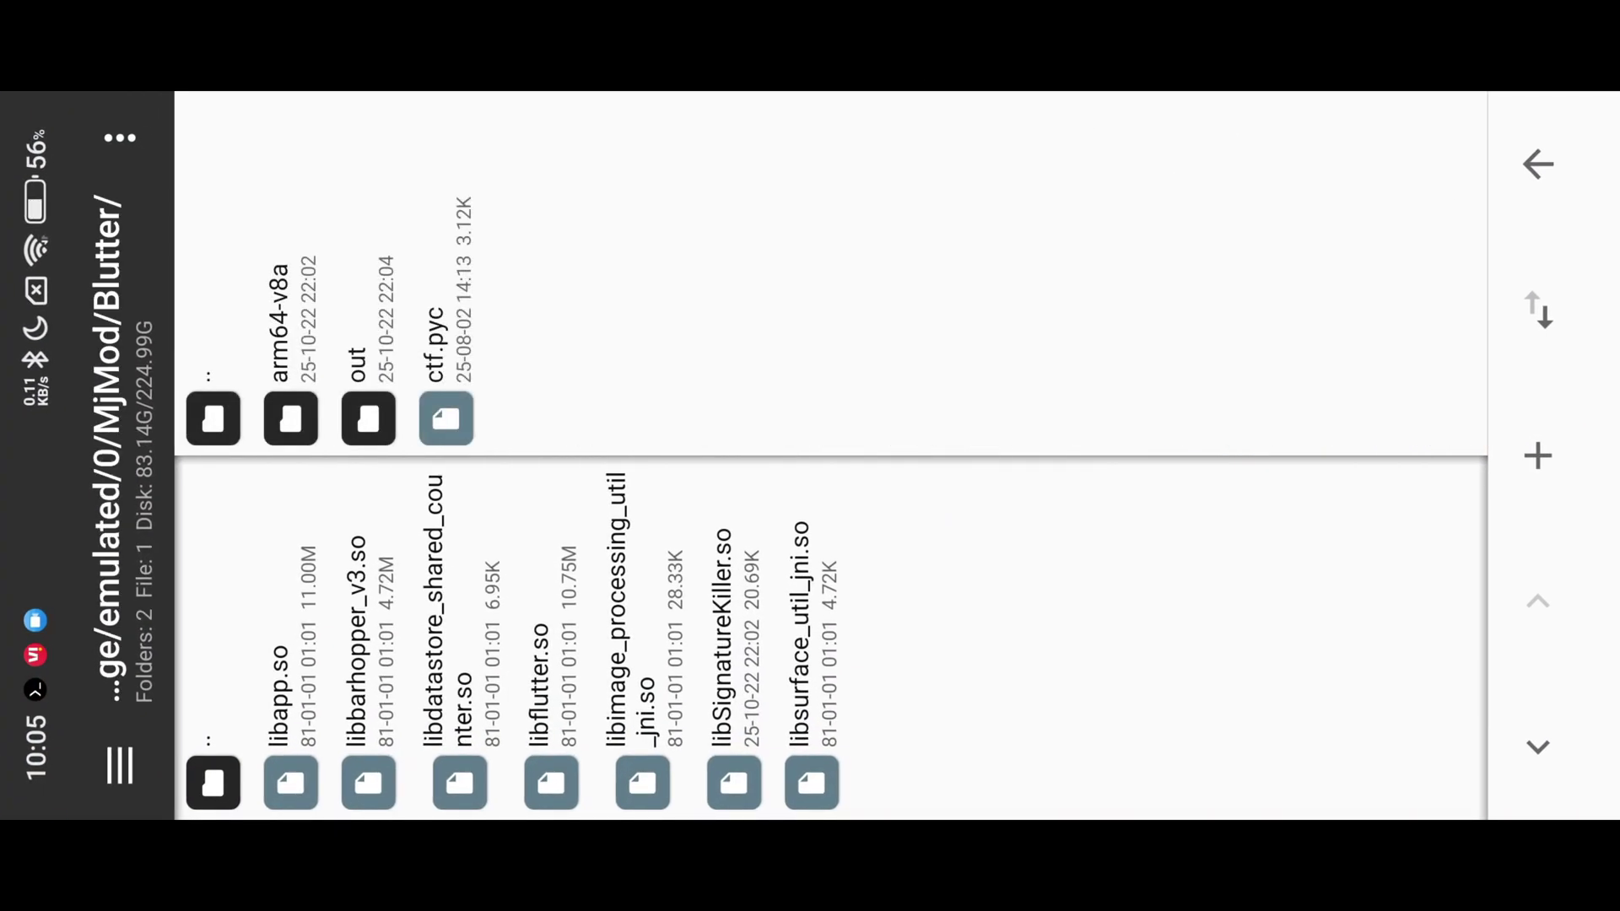
{"action": "left_click", "coordinate": [362, 310]}
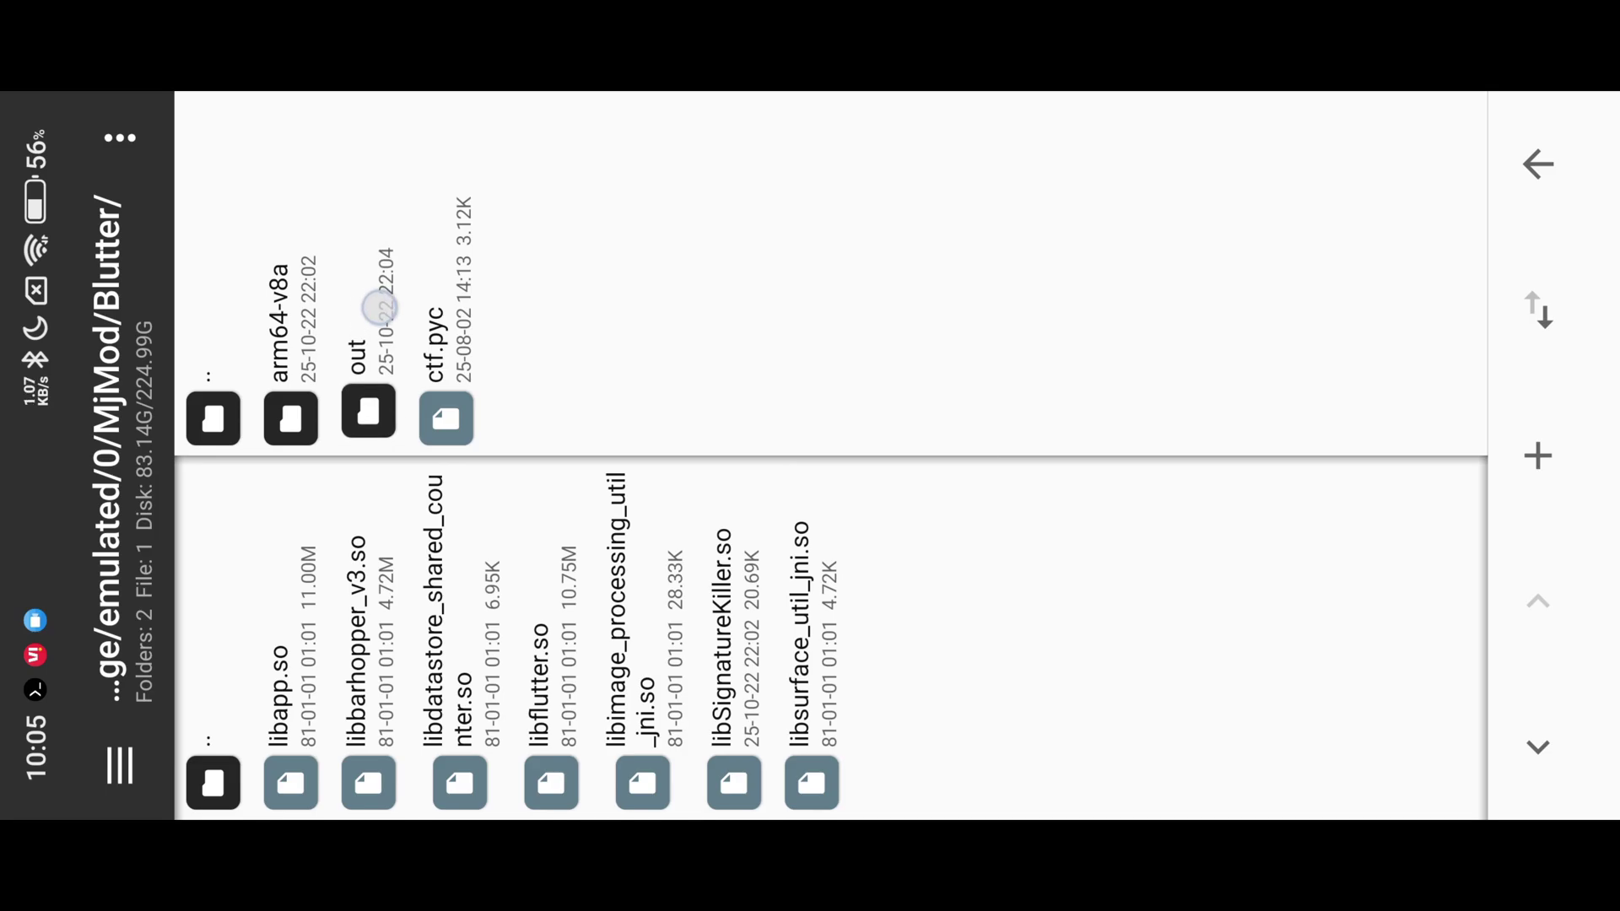
{"action": "left_click", "coordinate": [291, 380]}
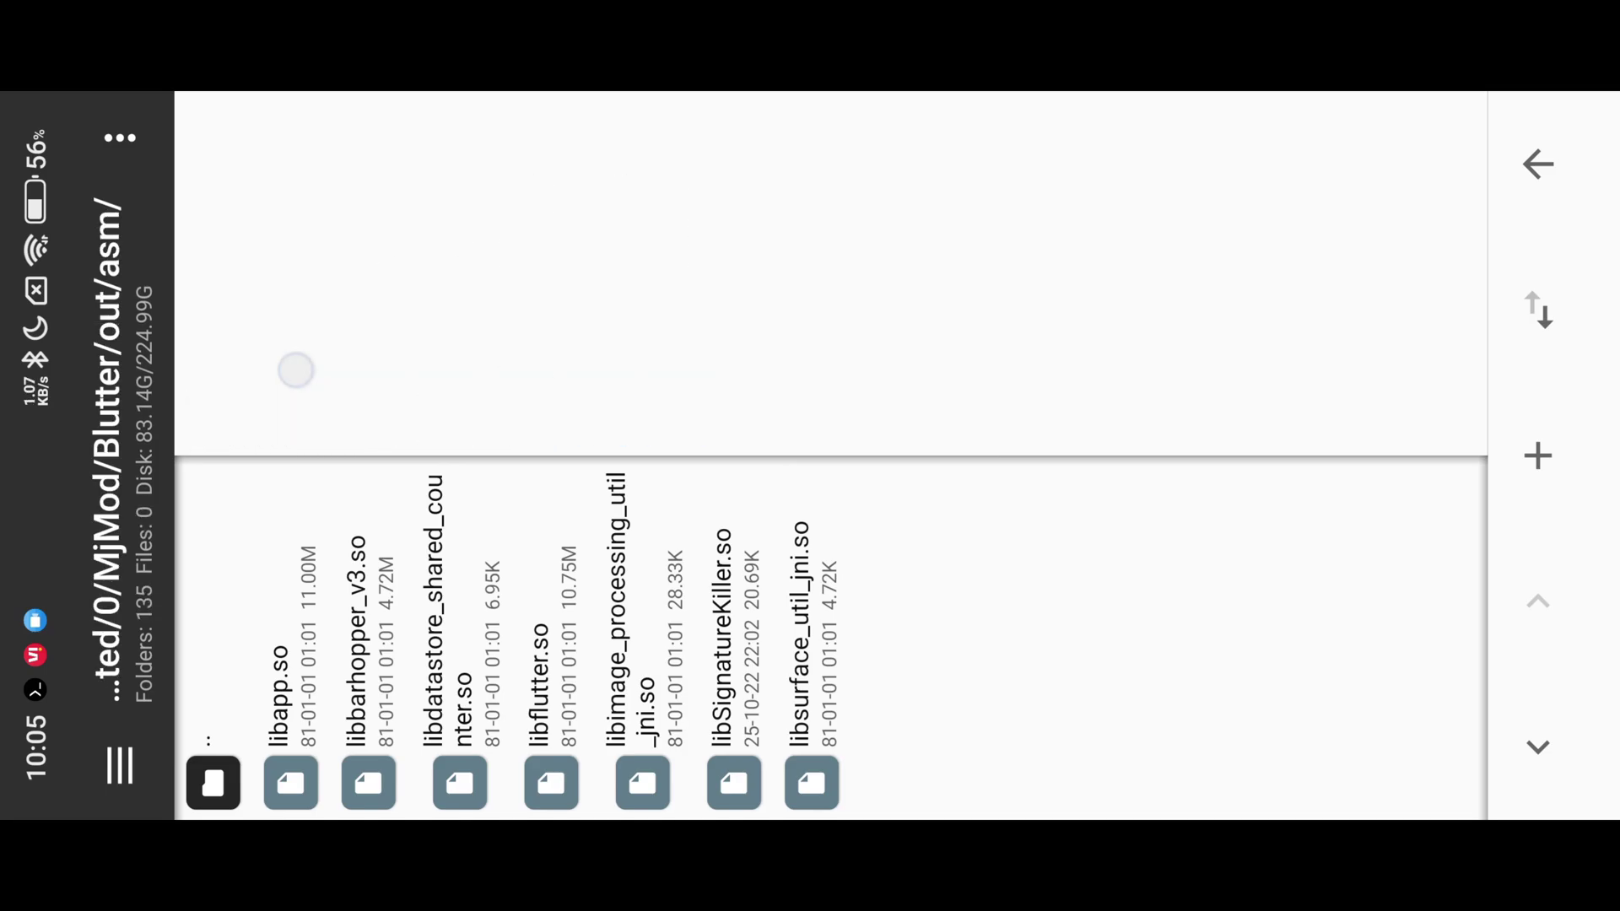
{"action": "scroll", "coordinate": [728, 232], "scroll_direction": "down", "scroll_amount": 10}
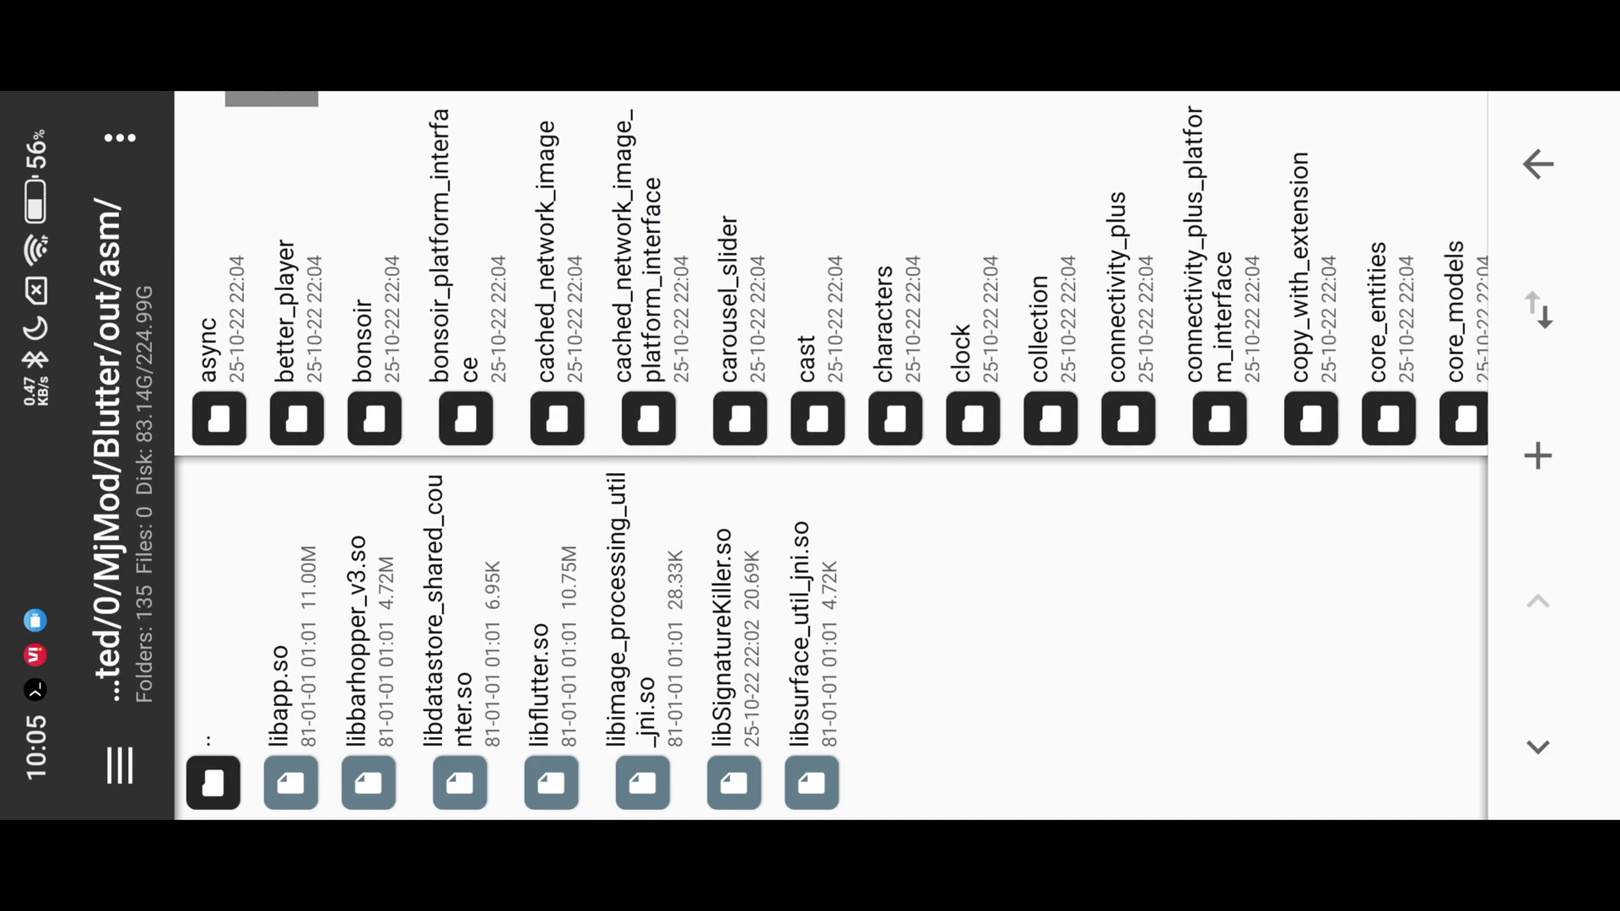
{"action": "scroll", "coordinate": [730, 231], "scroll_direction": "down", "scroll_amount": 10}
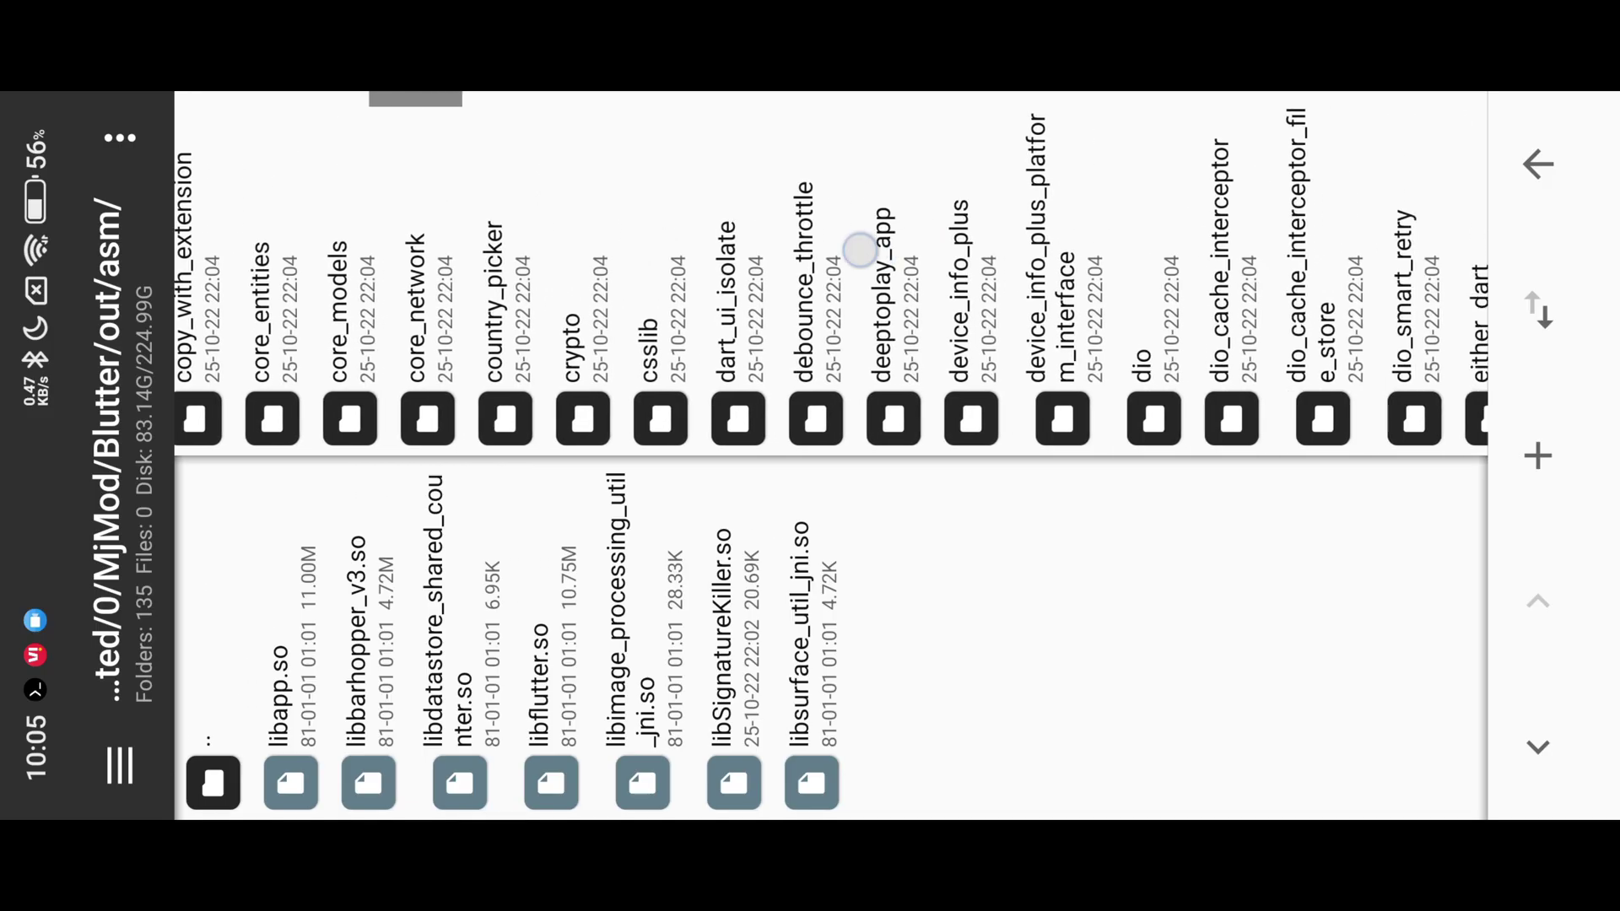
{"action": "scroll", "coordinate": [830, 238], "scroll_direction": "down", "scroll_amount": 2}
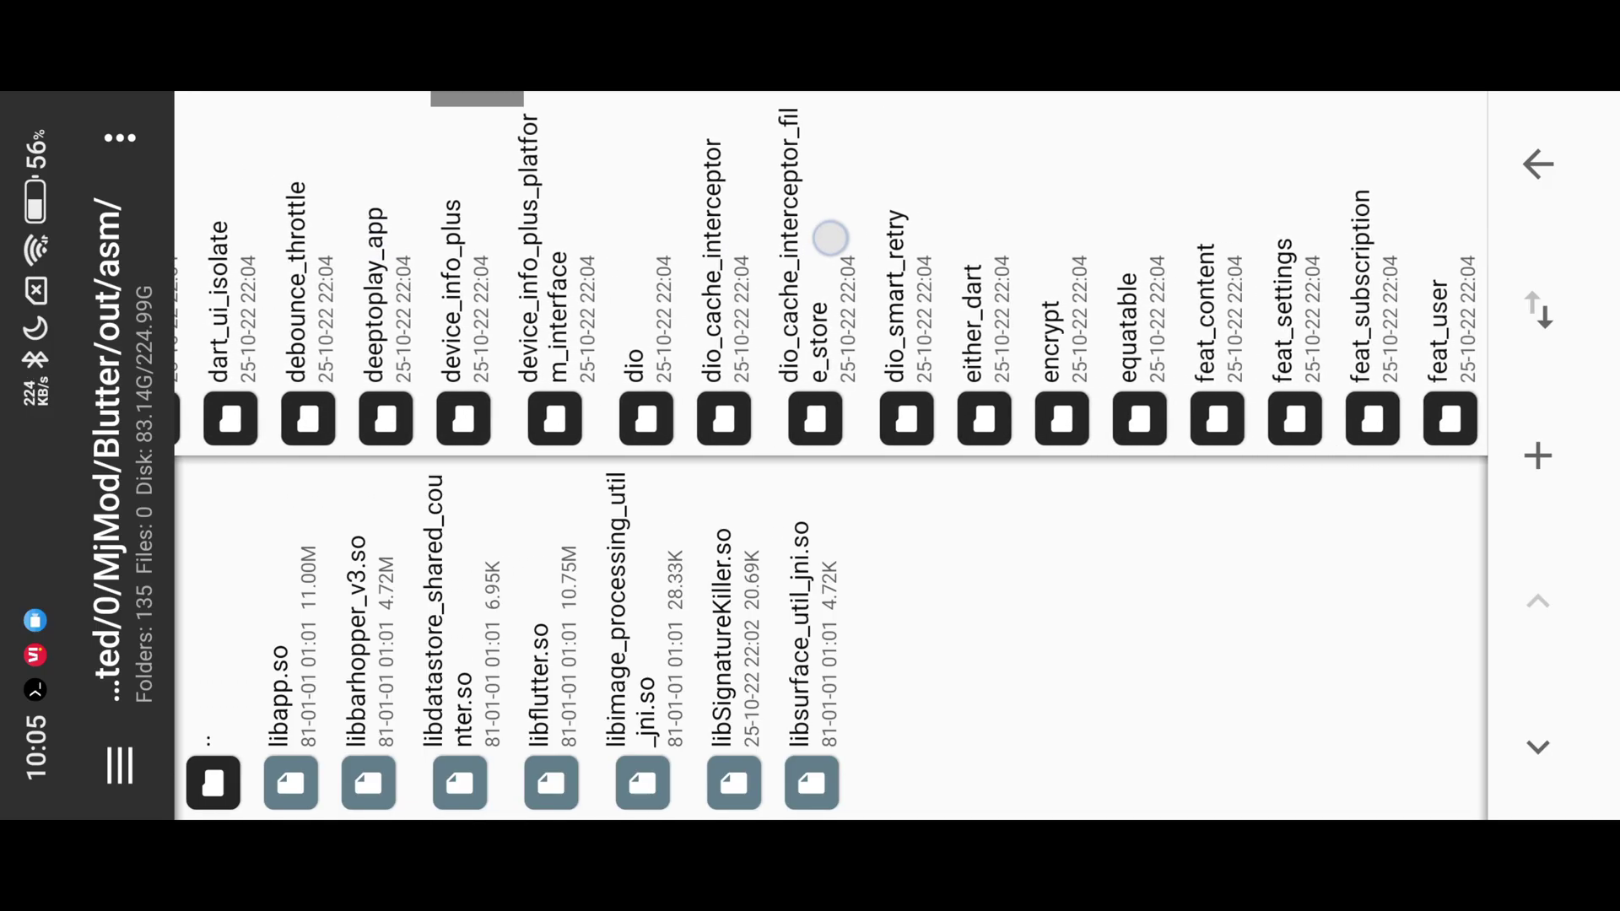
{"action": "scroll", "coordinate": [829, 238], "scroll_direction": "up", "scroll_amount": 3}
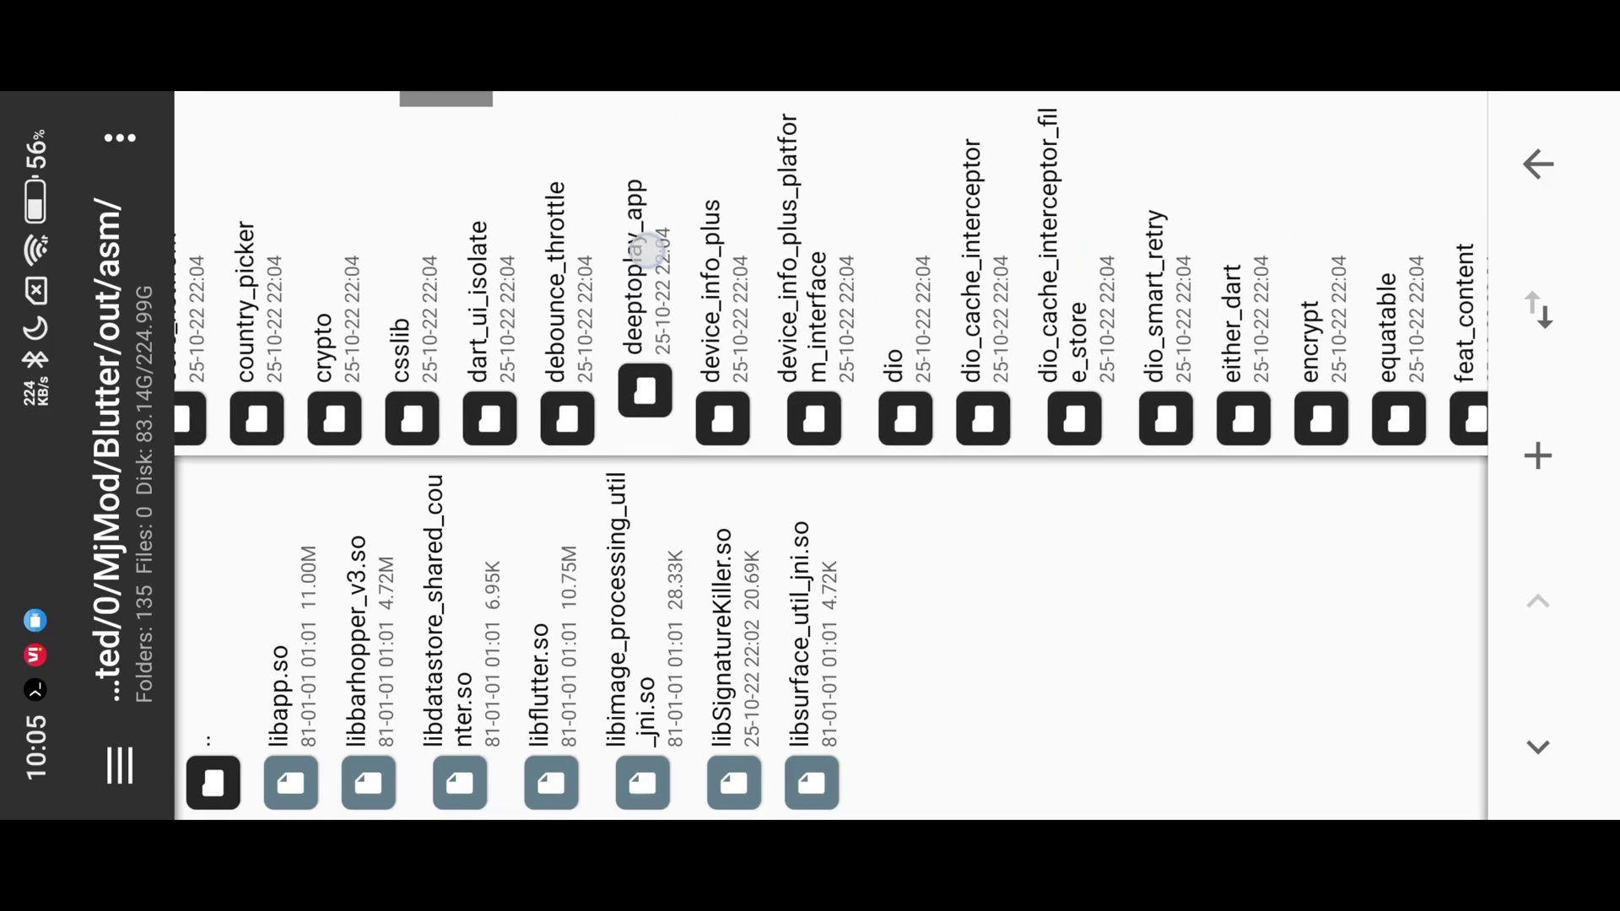
{"action": "left_click", "coordinate": [637, 291]}
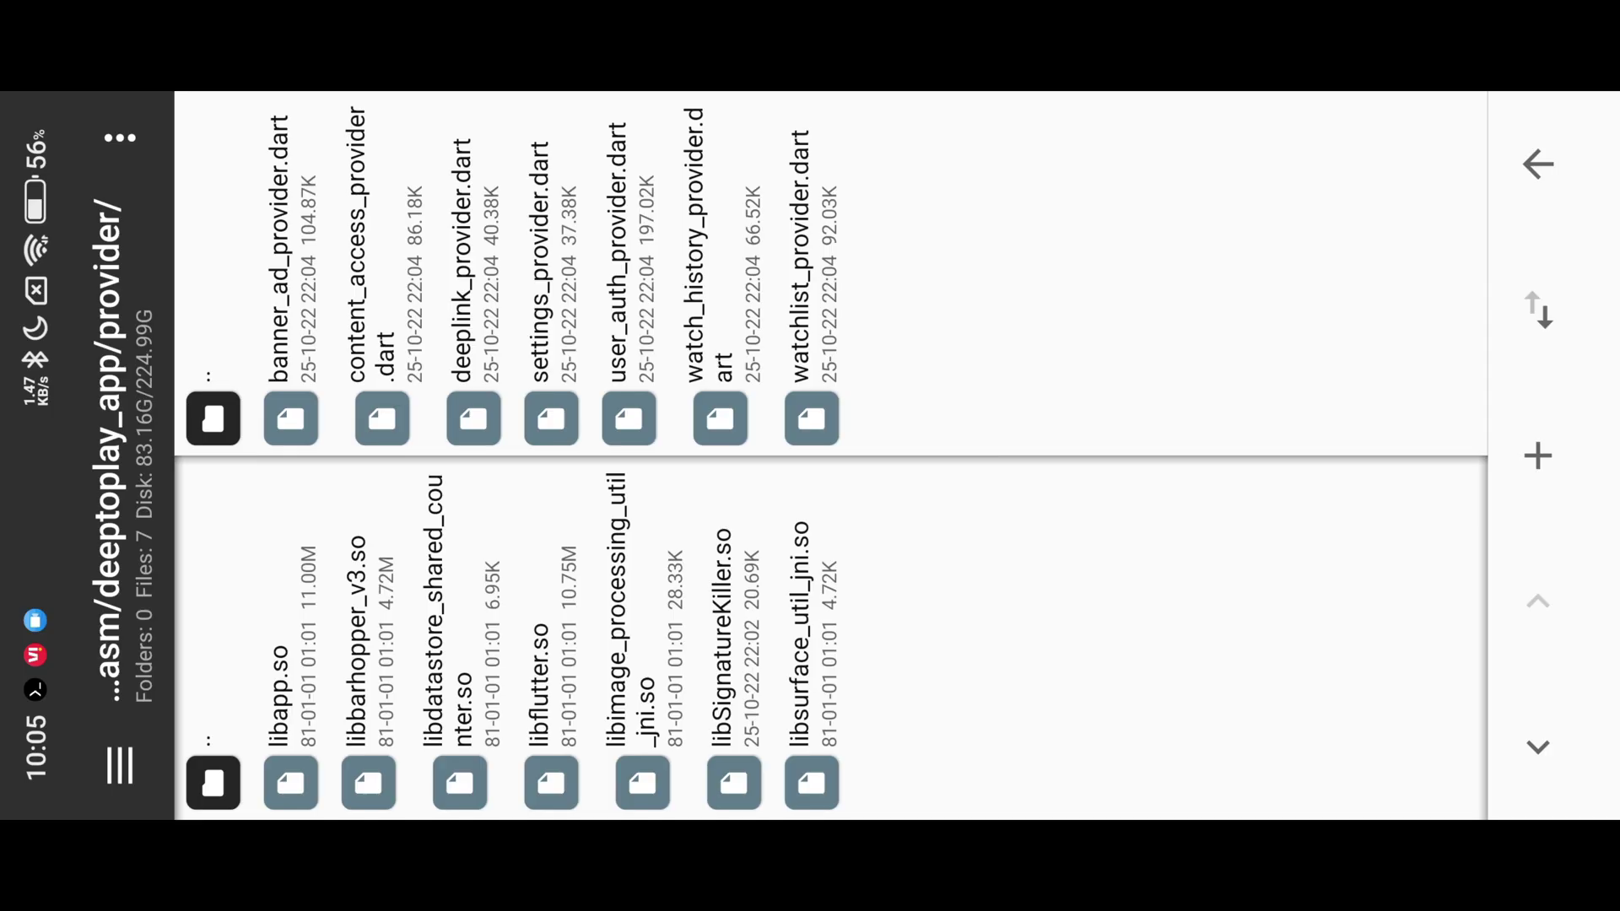
Browse deeptoplay_app's presentation, l10n, gen and core folders, then open the provider folder.
{"action": "left_click", "coordinate": [212, 405]}
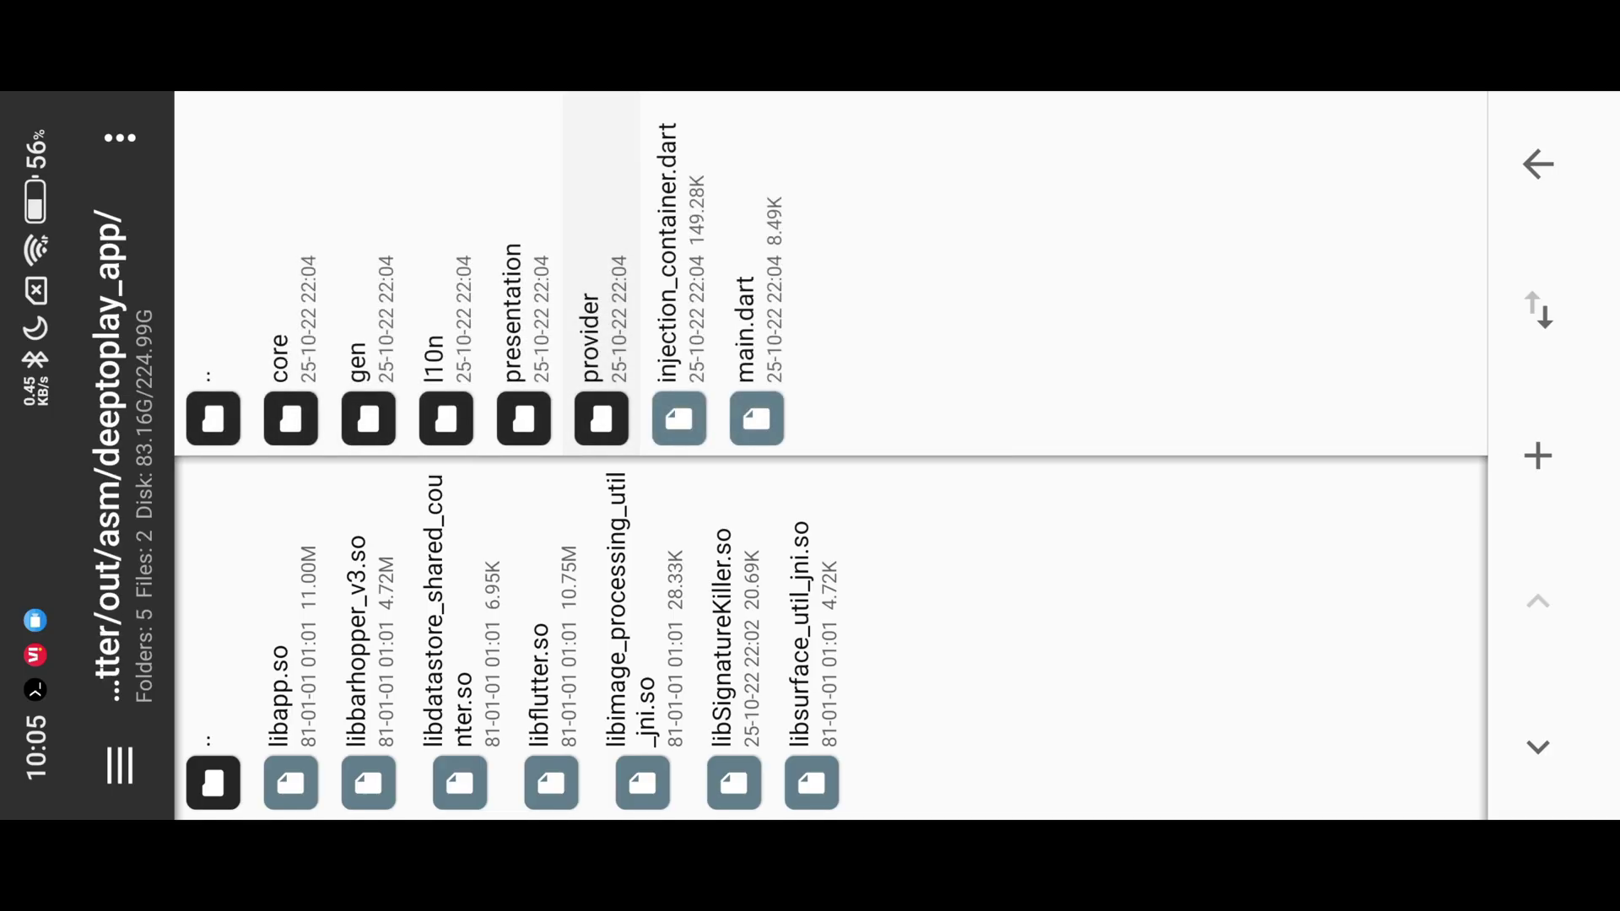
{"action": "left_click", "coordinate": [512, 230]}
{"action": "left_click", "coordinate": [213, 419]}
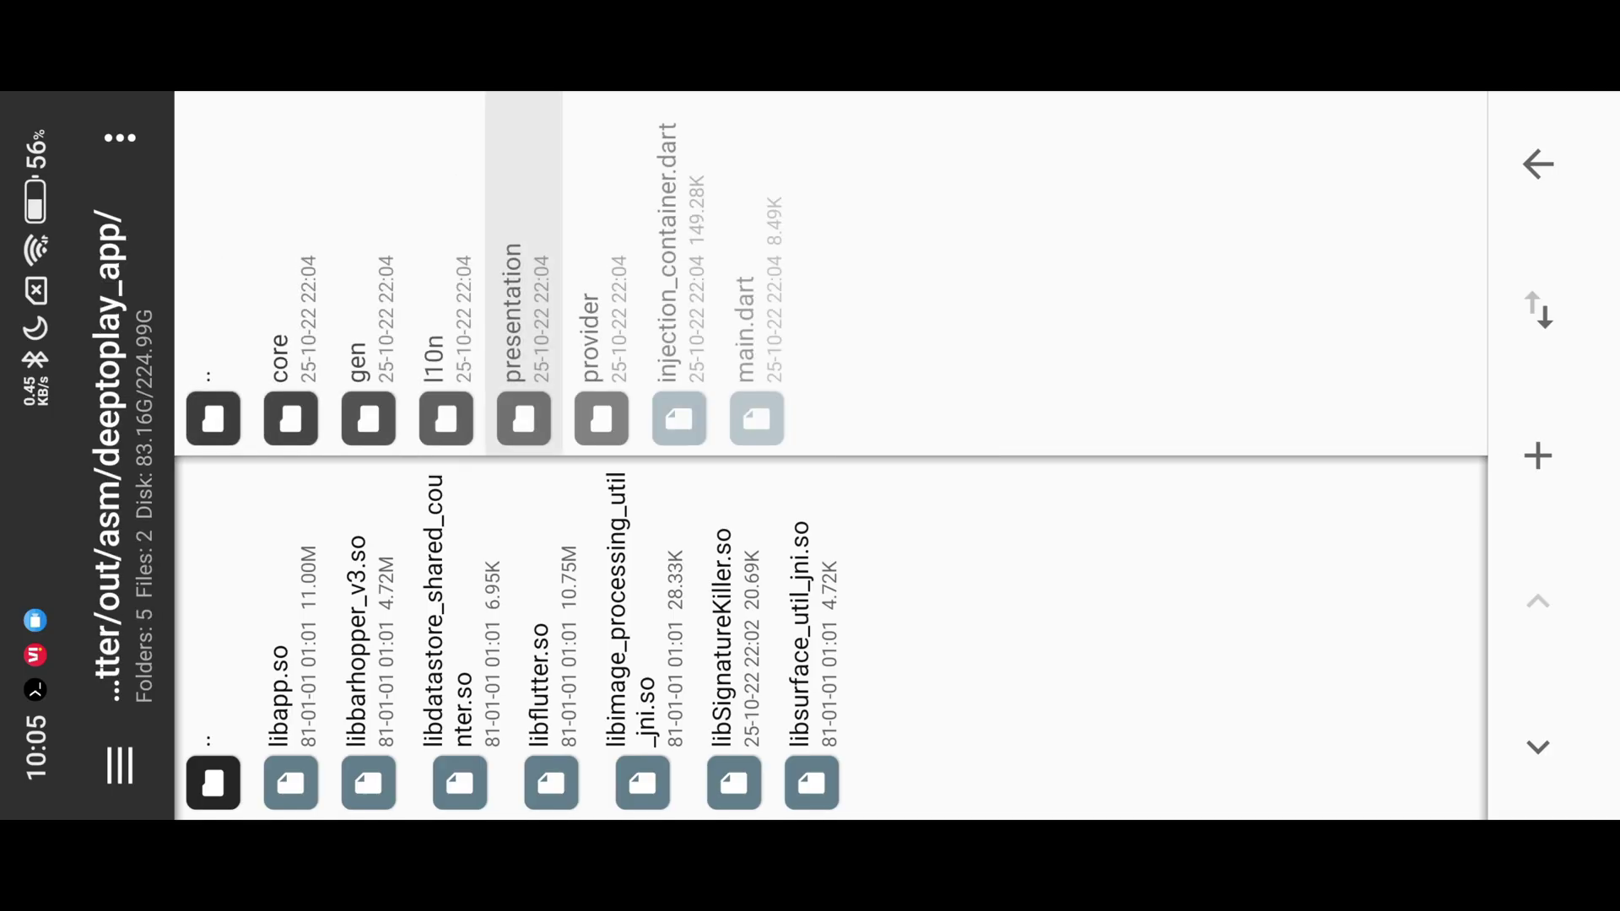
{"action": "left_click", "coordinate": [451, 380]}
{"action": "left_click", "coordinate": [216, 235]}
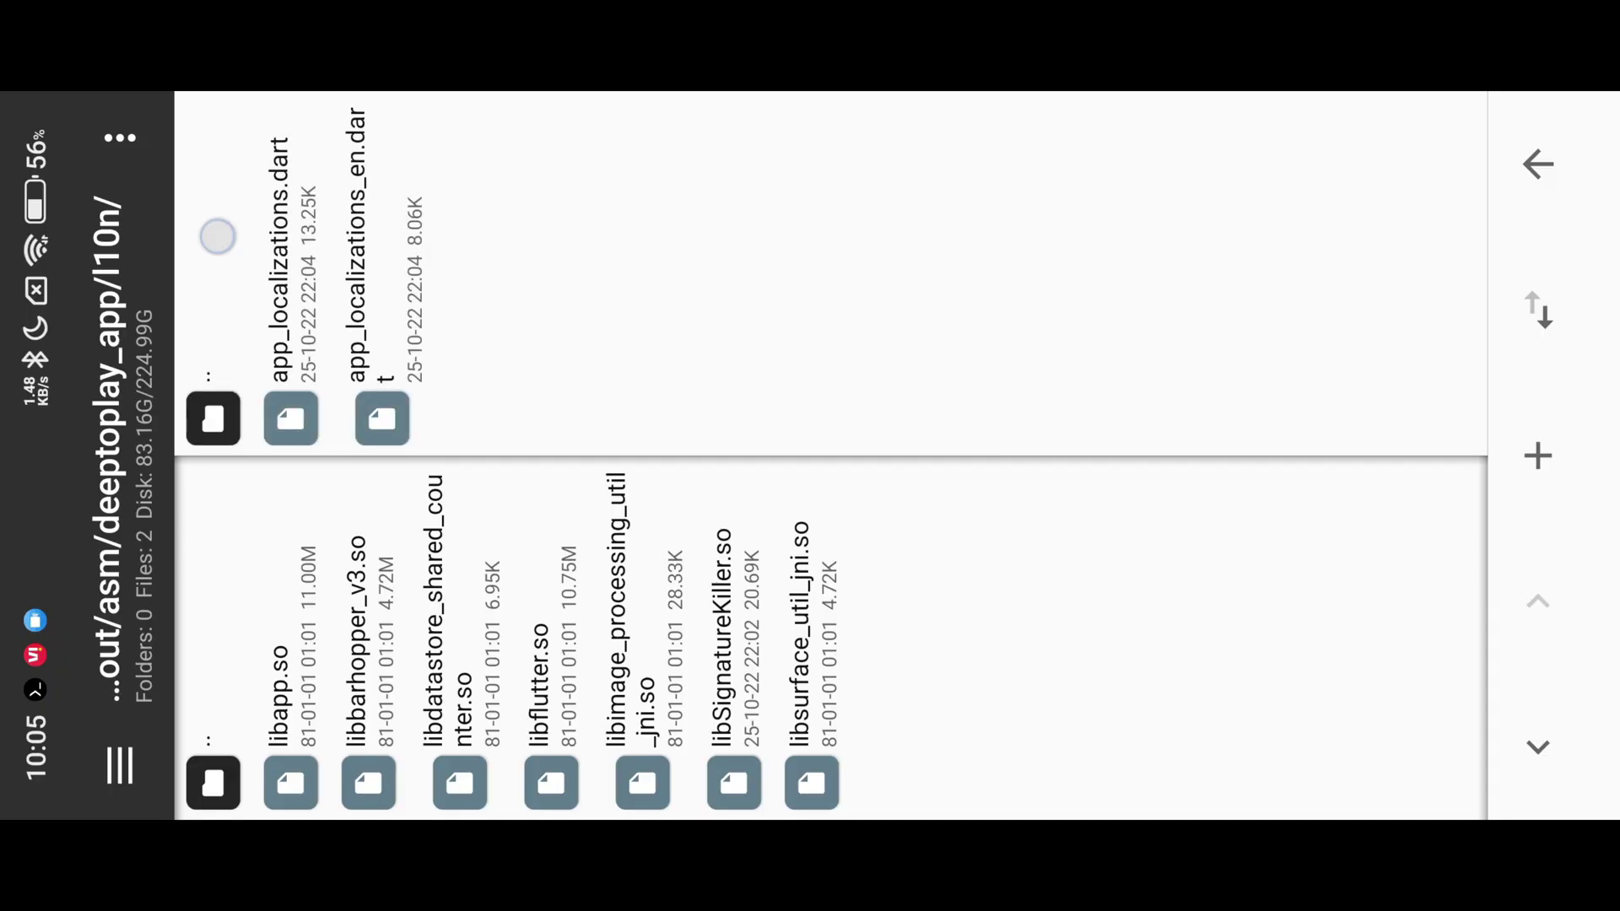
{"action": "left_click", "coordinate": [367, 253]}
{"action": "left_click", "coordinate": [212, 417]}
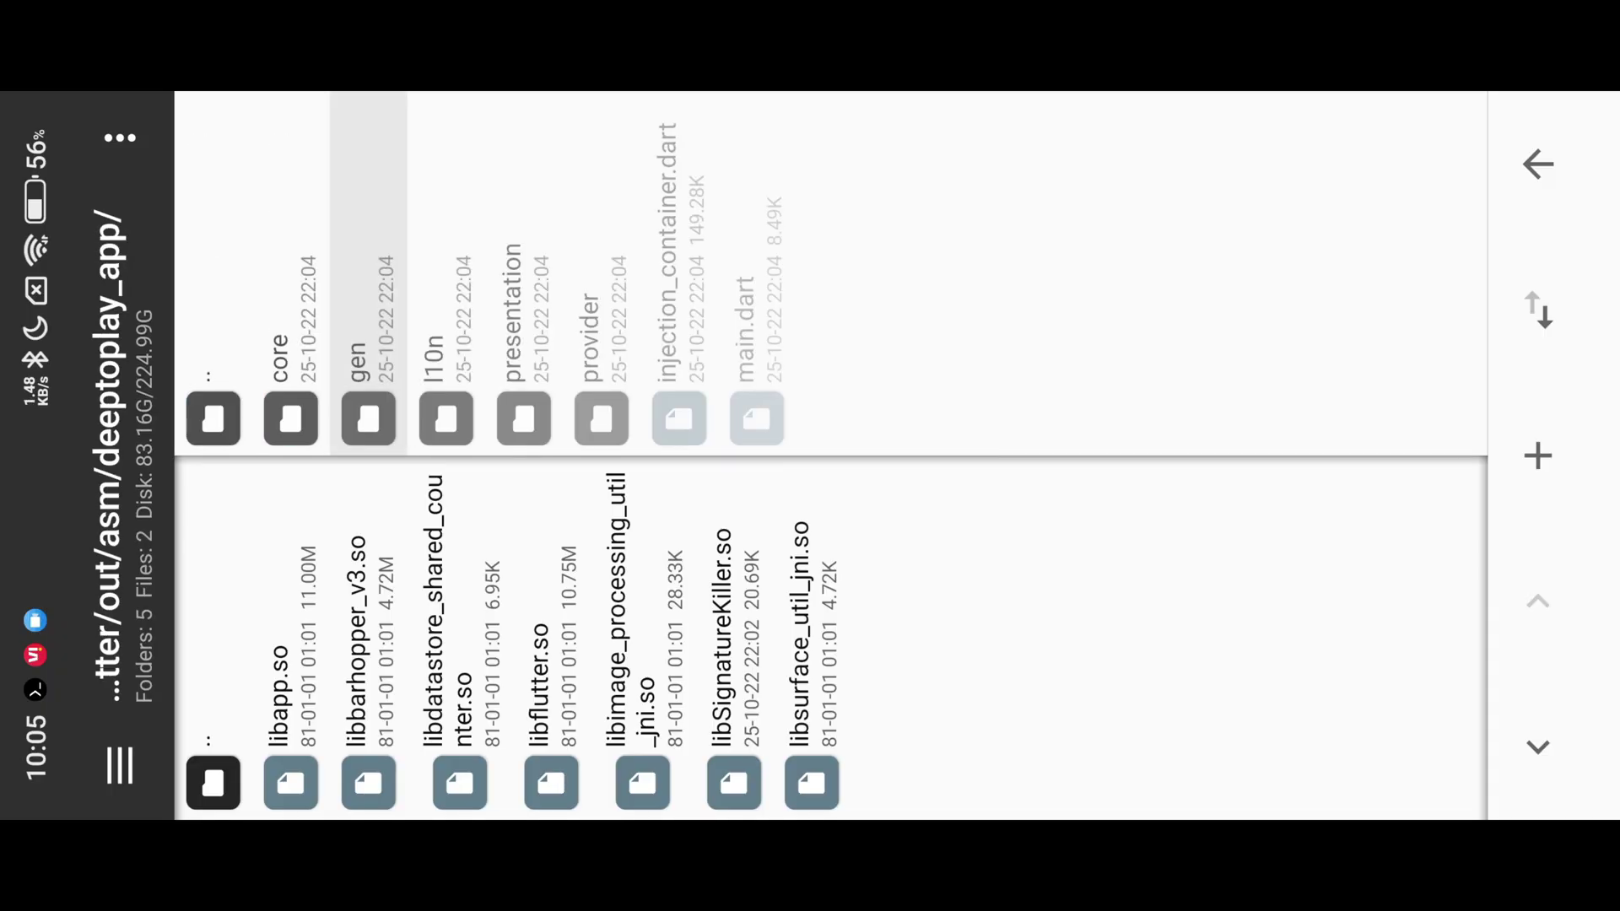
{"action": "left_click", "coordinate": [290, 379]}
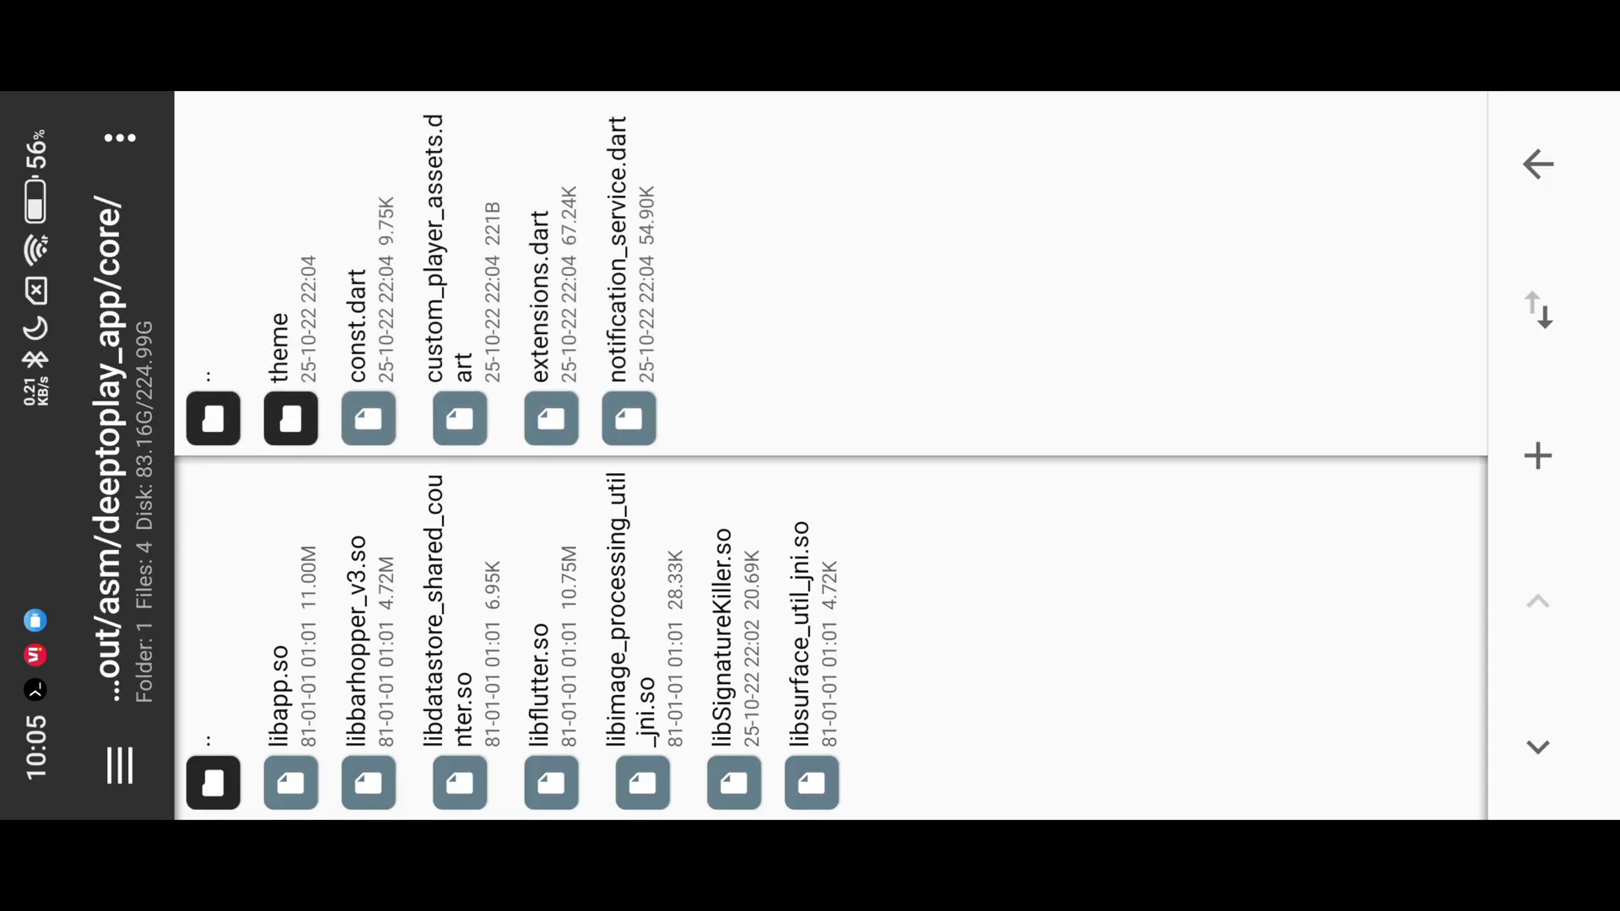
{"action": "left_click", "coordinate": [212, 418]}
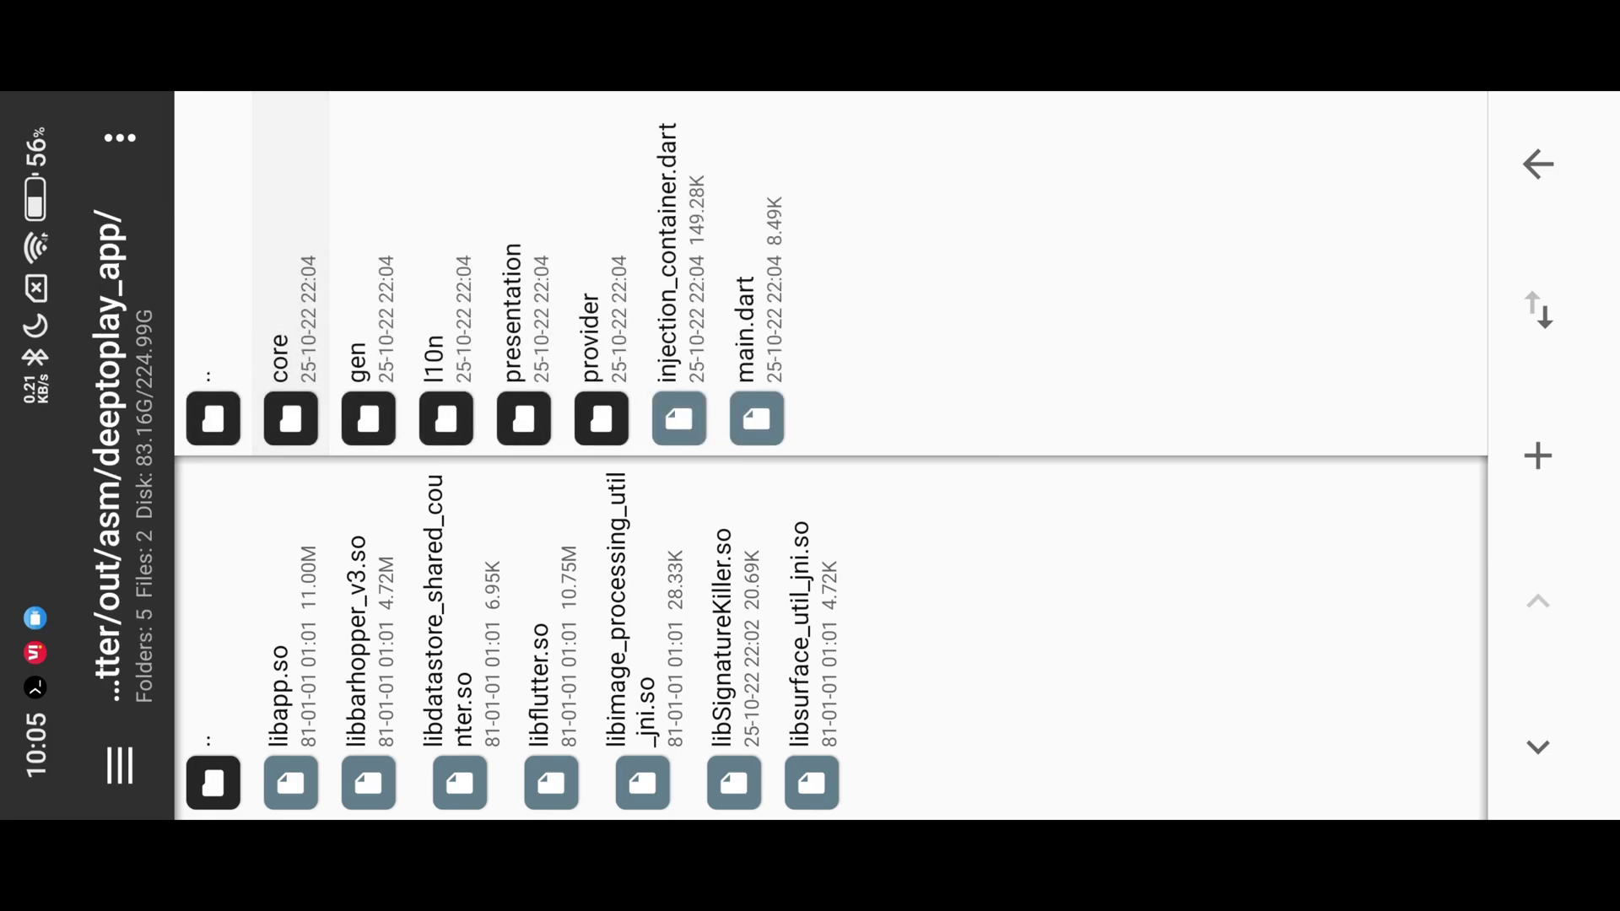
{"action": "left_click", "coordinate": [595, 225]}
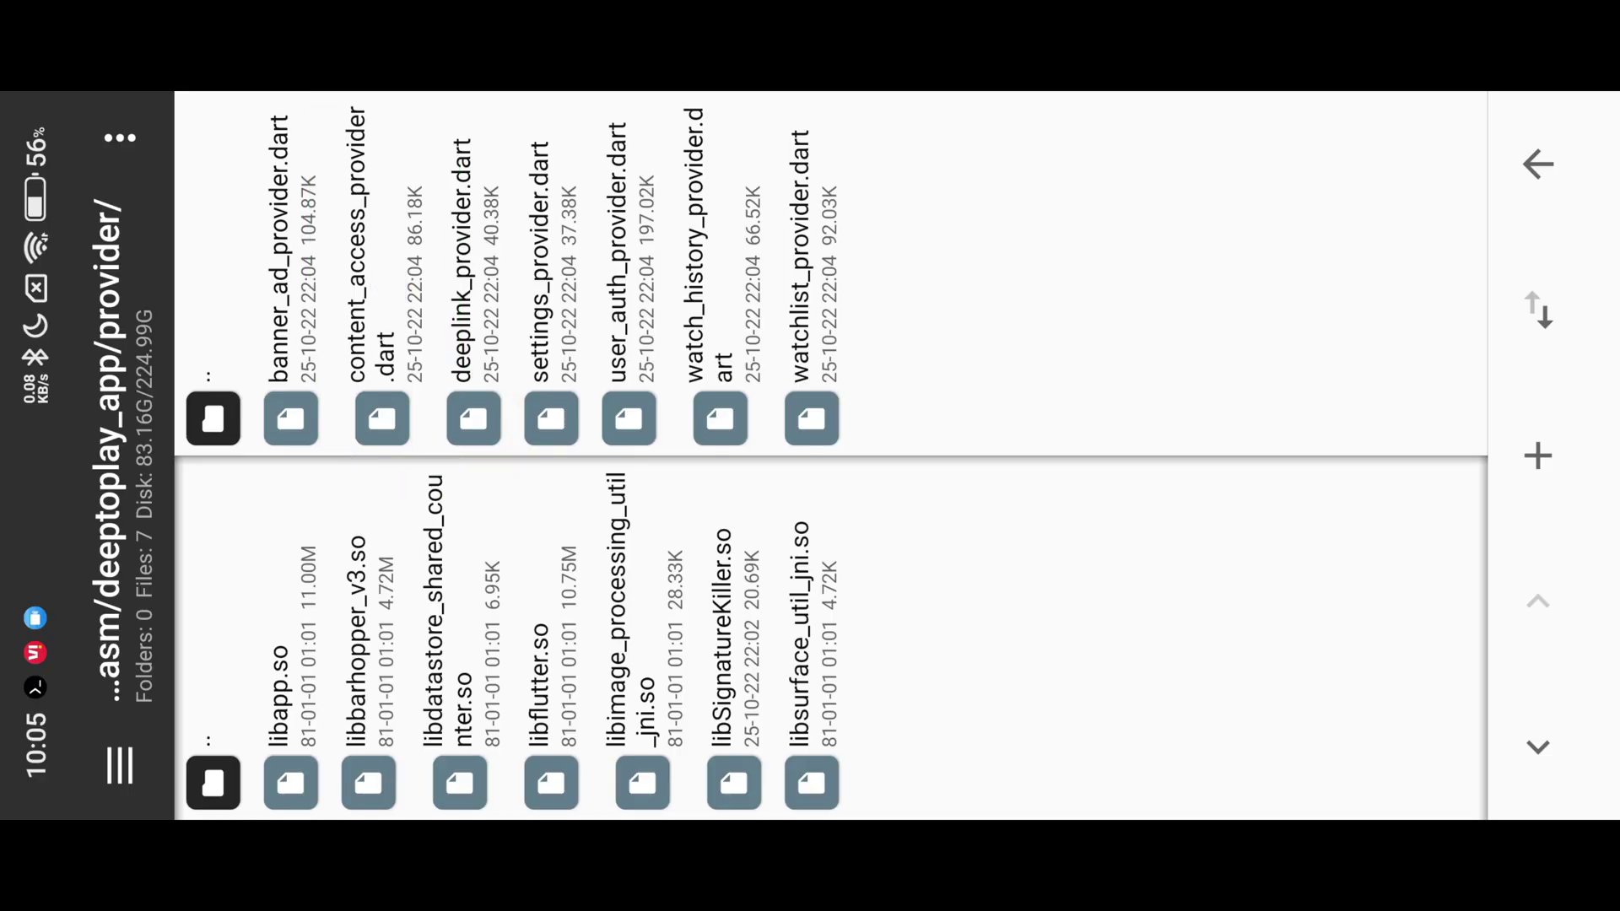
Open content_access_provider.dart in the text editor with syntax highlighting applied.
{"action": "left_click", "coordinate": [367, 316]}
{"action": "left_click", "coordinate": [365, 652]}
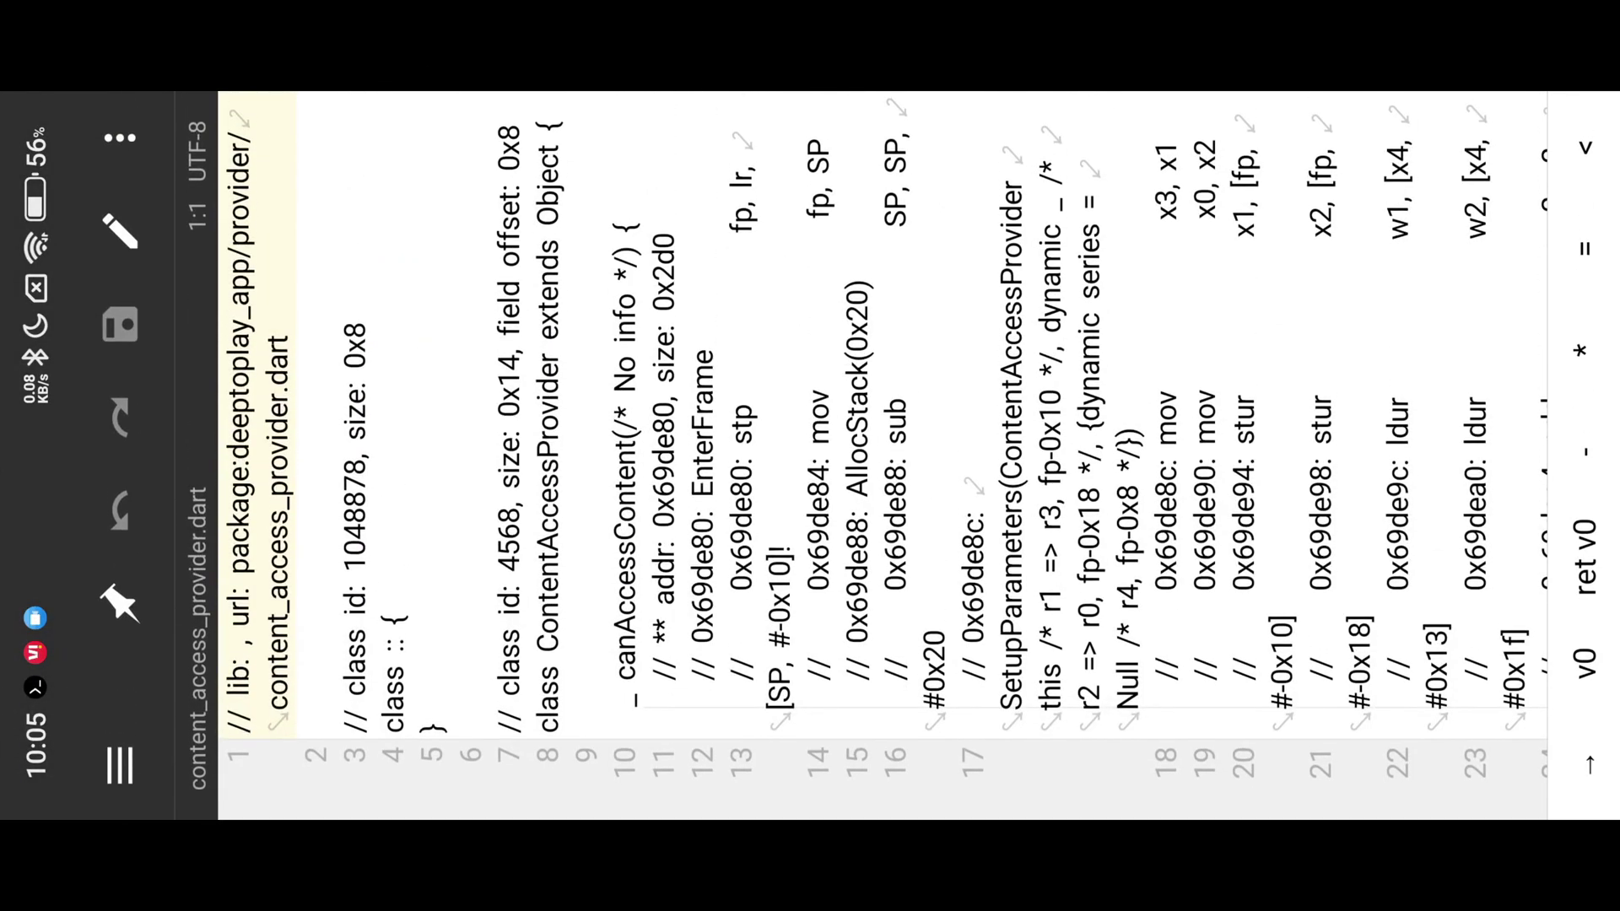
{"action": "scroll", "coordinate": [1009, 450], "scroll_direction": "down", "scroll_amount": 5}
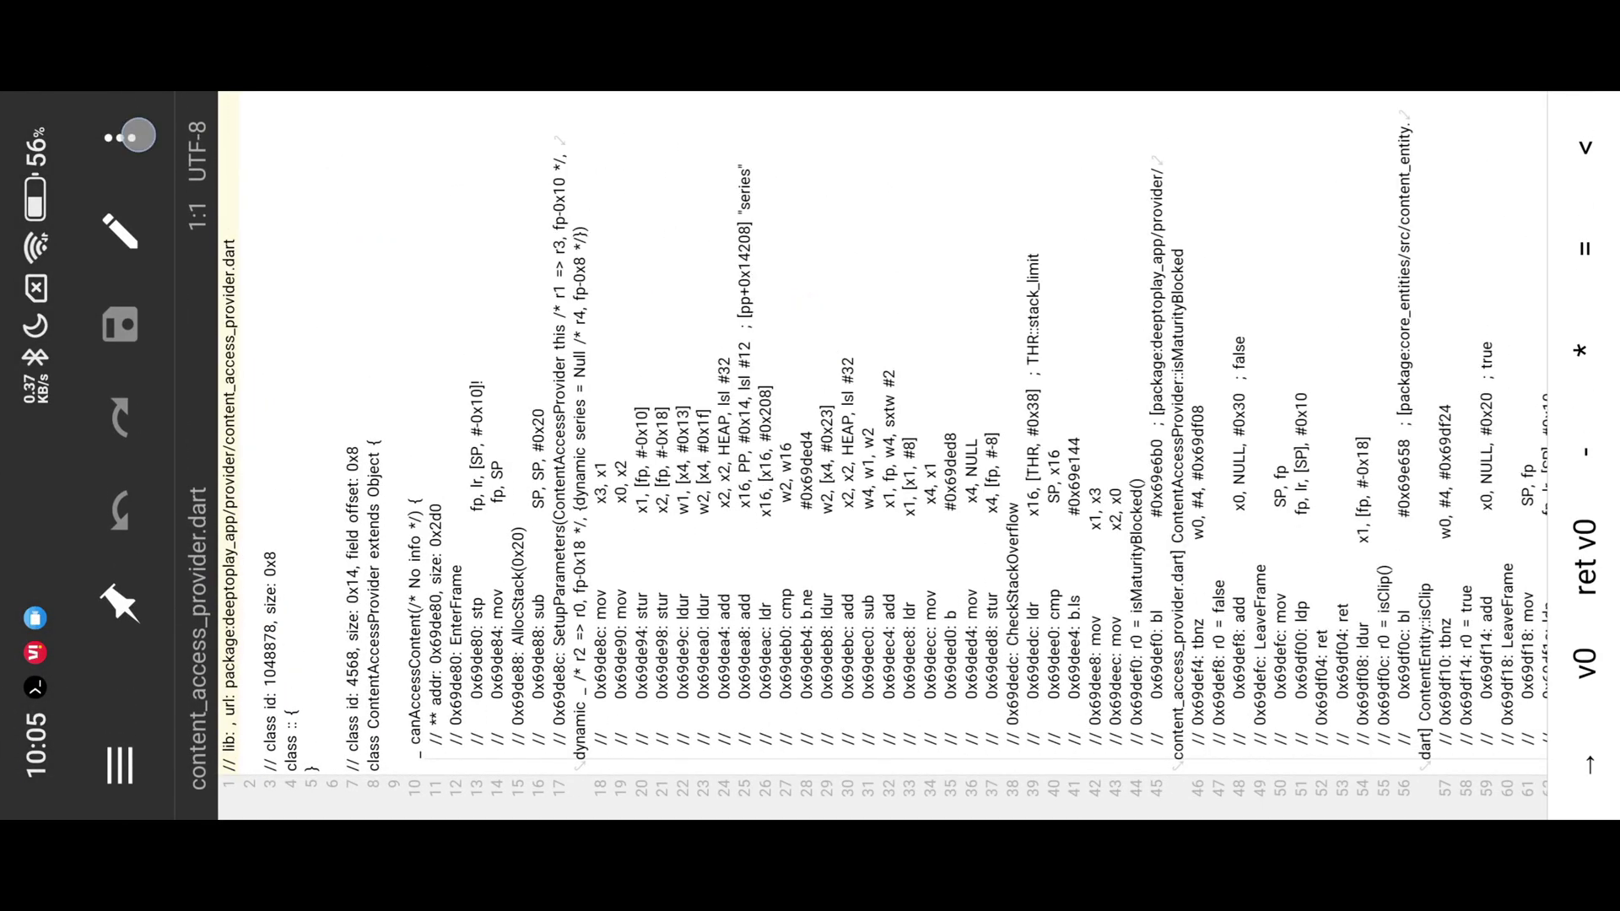
{"action": "left_click", "coordinate": [135, 136]}
{"action": "left_click", "coordinate": [307, 379]}
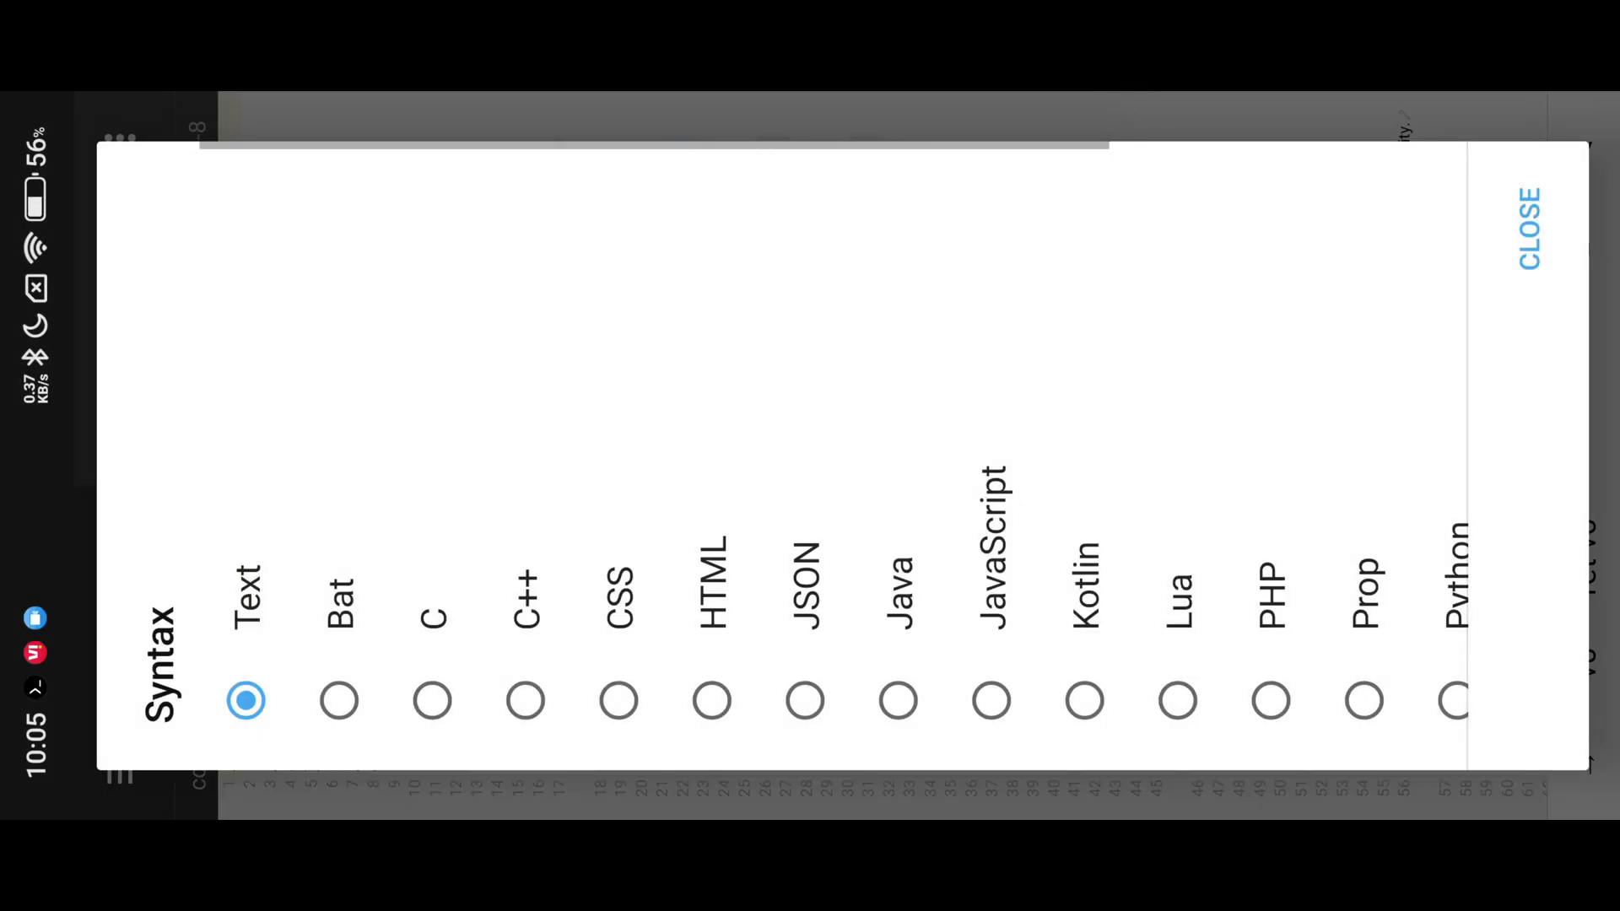
{"action": "scroll", "coordinate": [835, 633], "scroll_direction": "down", "scroll_amount": 5}
{"action": "left_click", "coordinate": [1426, 694]}
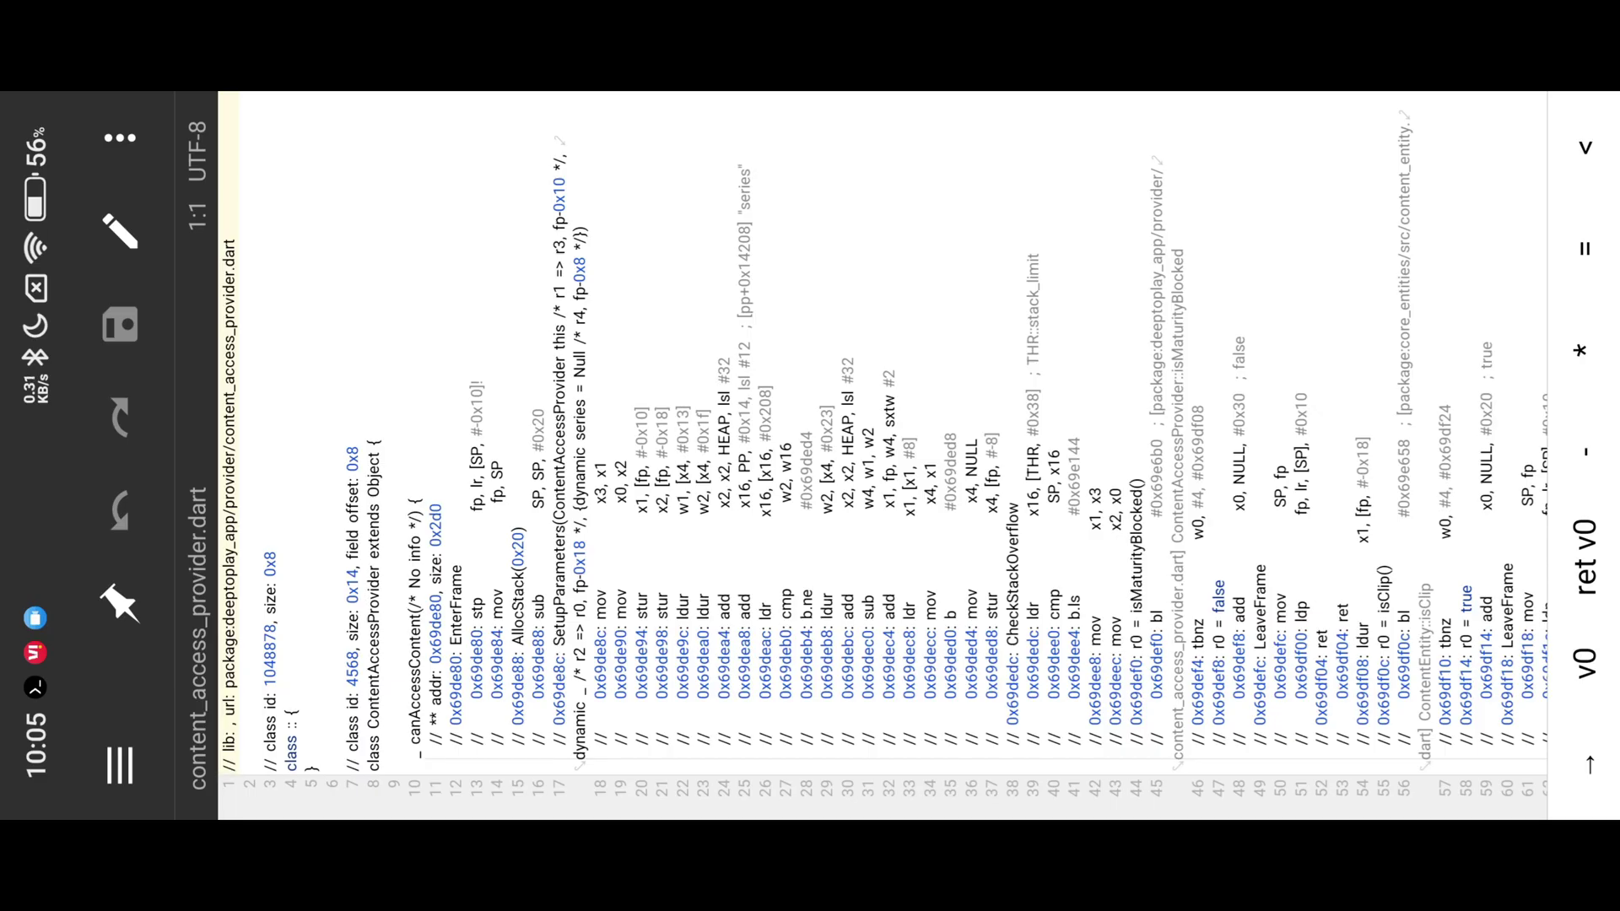
Scroll the file to the userData method around line 144.
{"action": "left_click_drag", "start_coordinate": [1272, 342], "coordinate": [820, 339]}
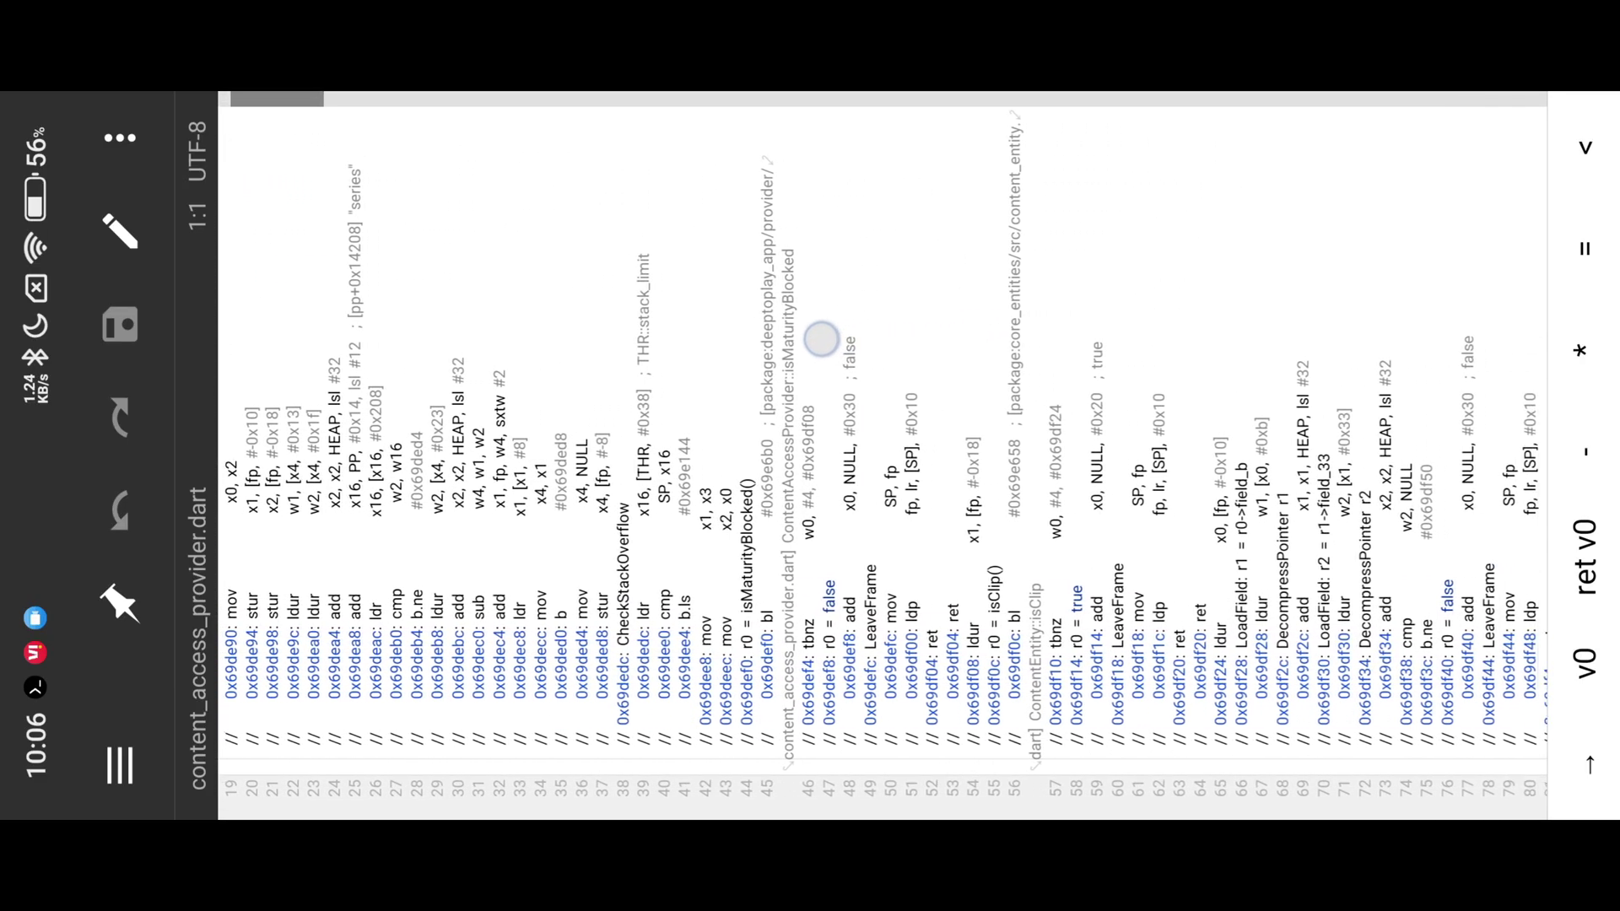
{"action": "left_click_drag", "start_coordinate": [1223, 386], "coordinate": [861, 349]}
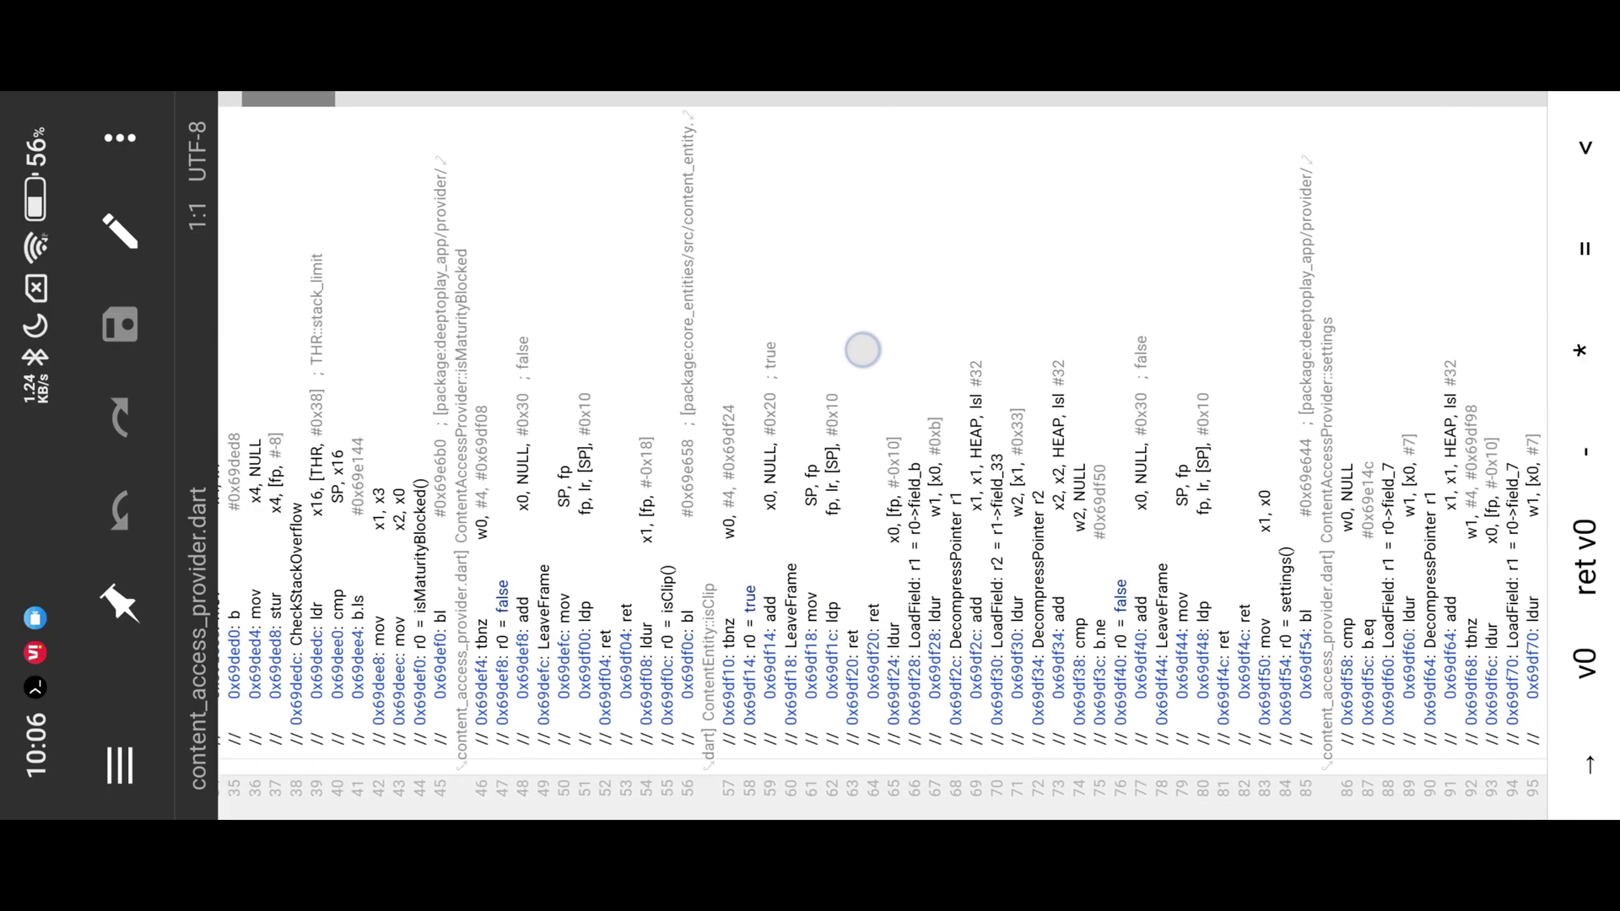
{"action": "left_click_drag", "start_coordinate": [1001, 362], "coordinate": [857, 338]}
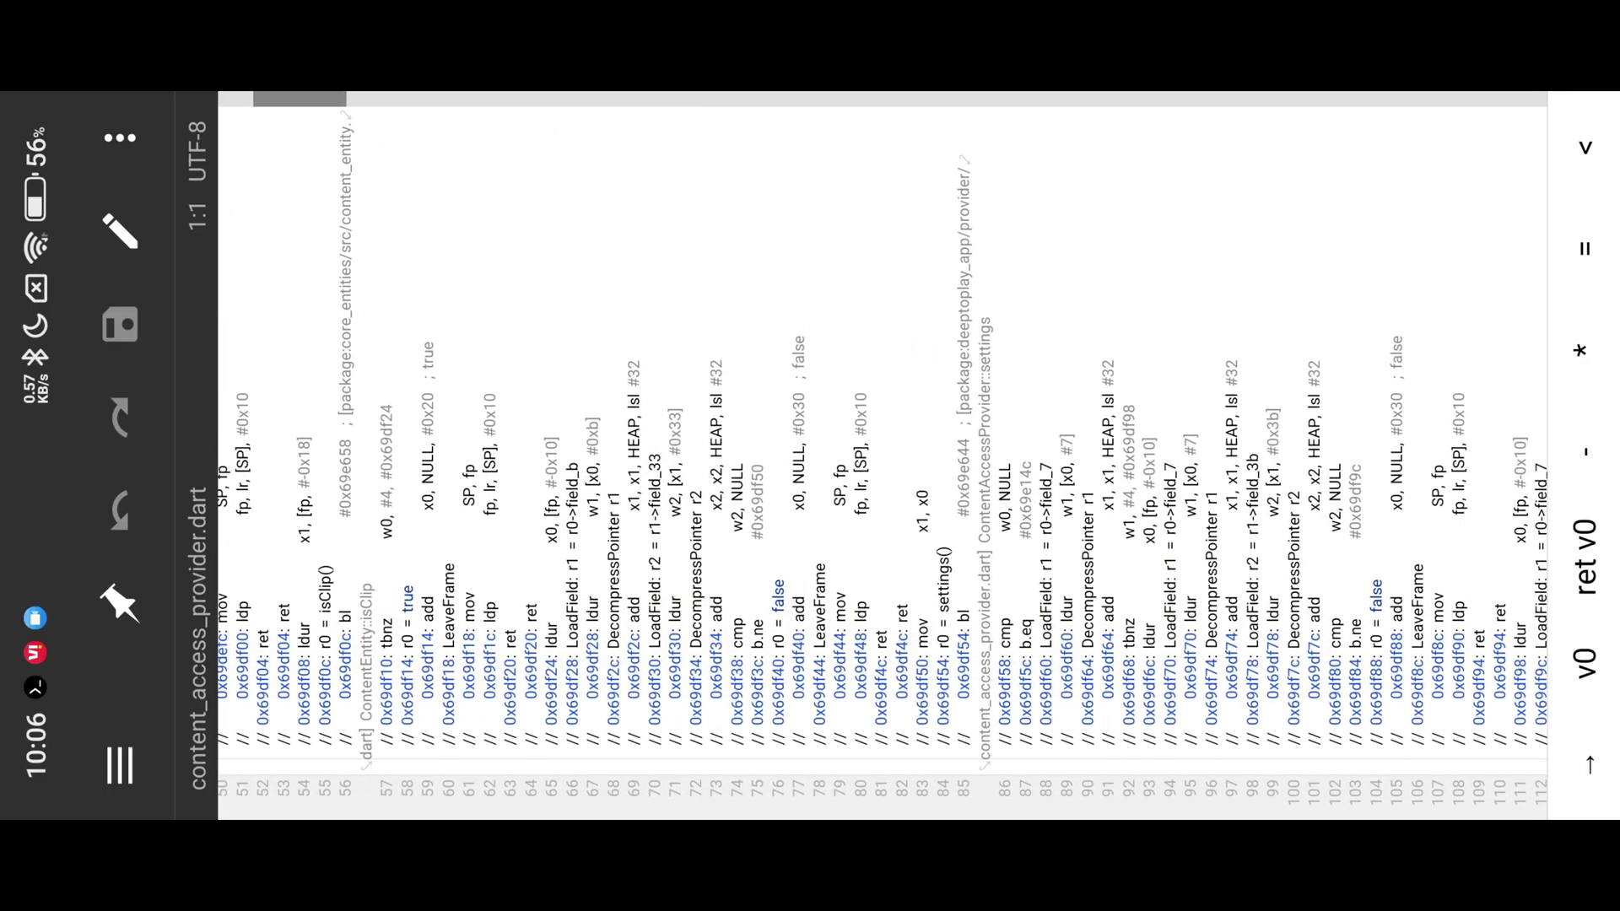
{"action": "left_click_drag", "start_coordinate": [984, 379], "coordinate": [835, 366]}
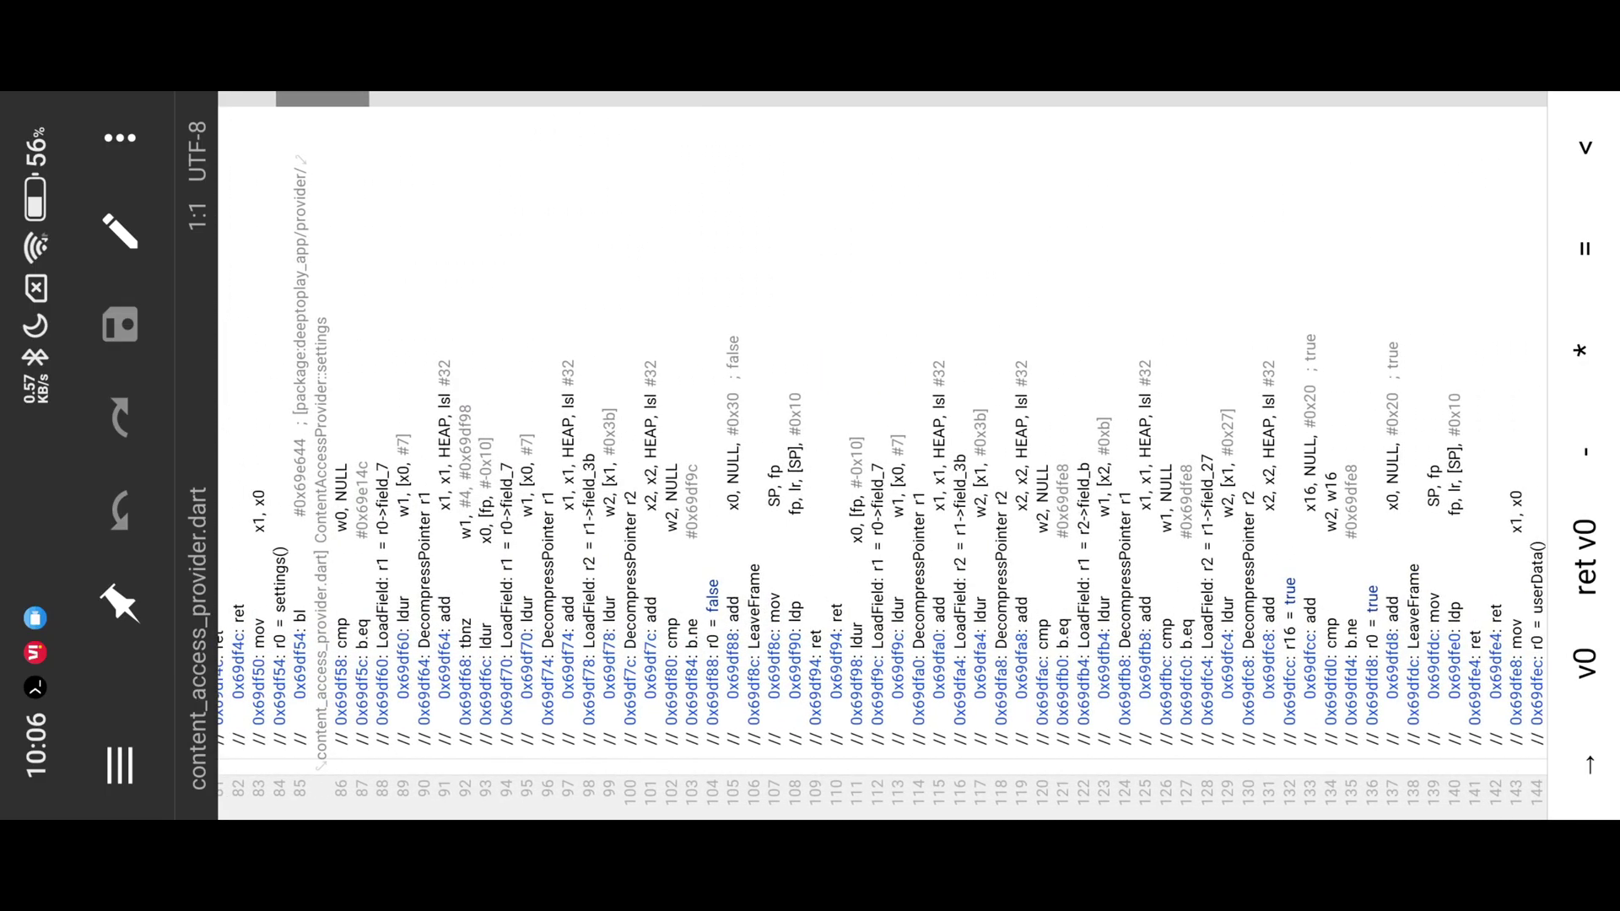
{"action": "left_click_drag", "start_coordinate": [1175, 351], "coordinate": [852, 383]}
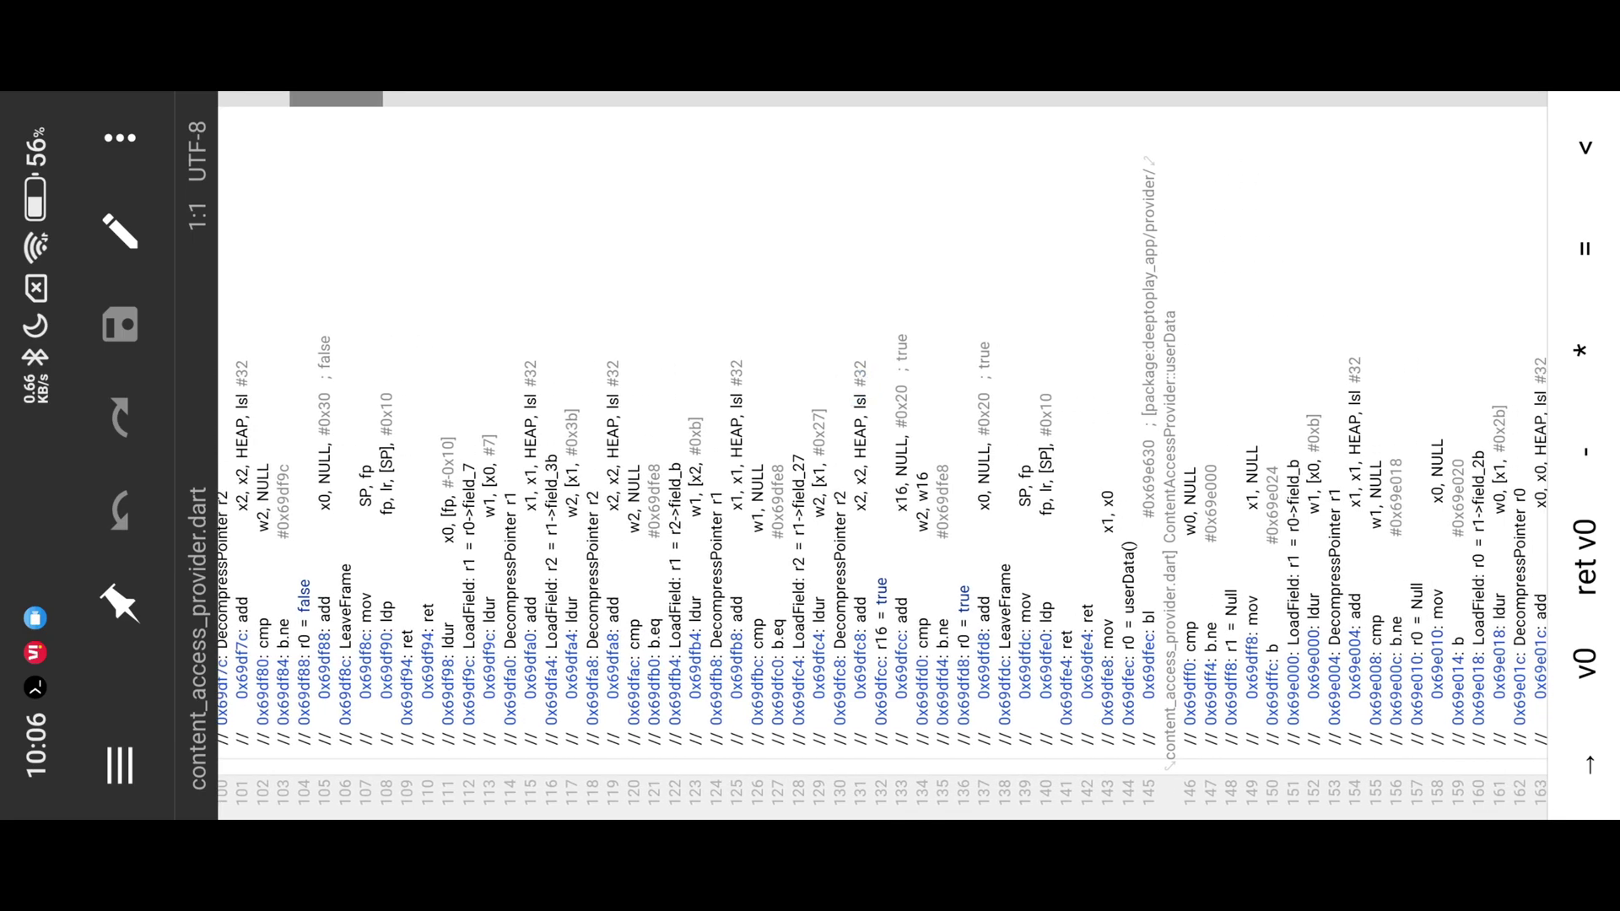
{"action": "left_click_drag", "start_coordinate": [1152, 389], "coordinate": [999, 380]}
Inspect the userData disassembly, checking the true flag on line 168 and false at 0x69e030 on line 170.
{"action": "double_click", "coordinate": [1022, 565]}
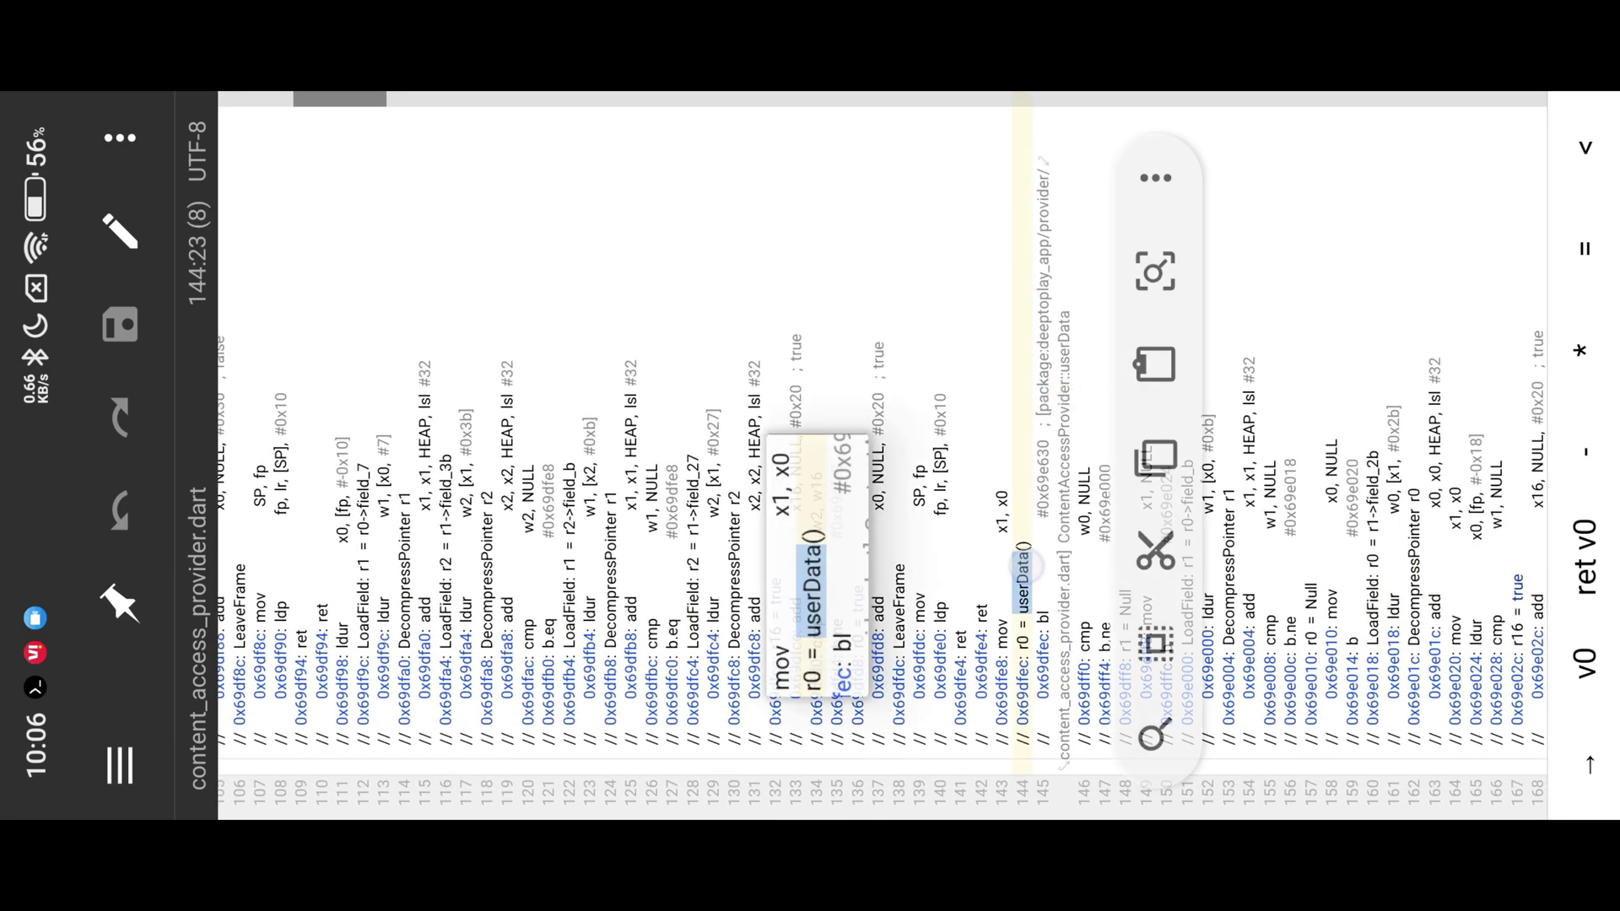
{"action": "left_click_drag", "start_coordinate": [818, 376], "coordinate": [722, 371]}
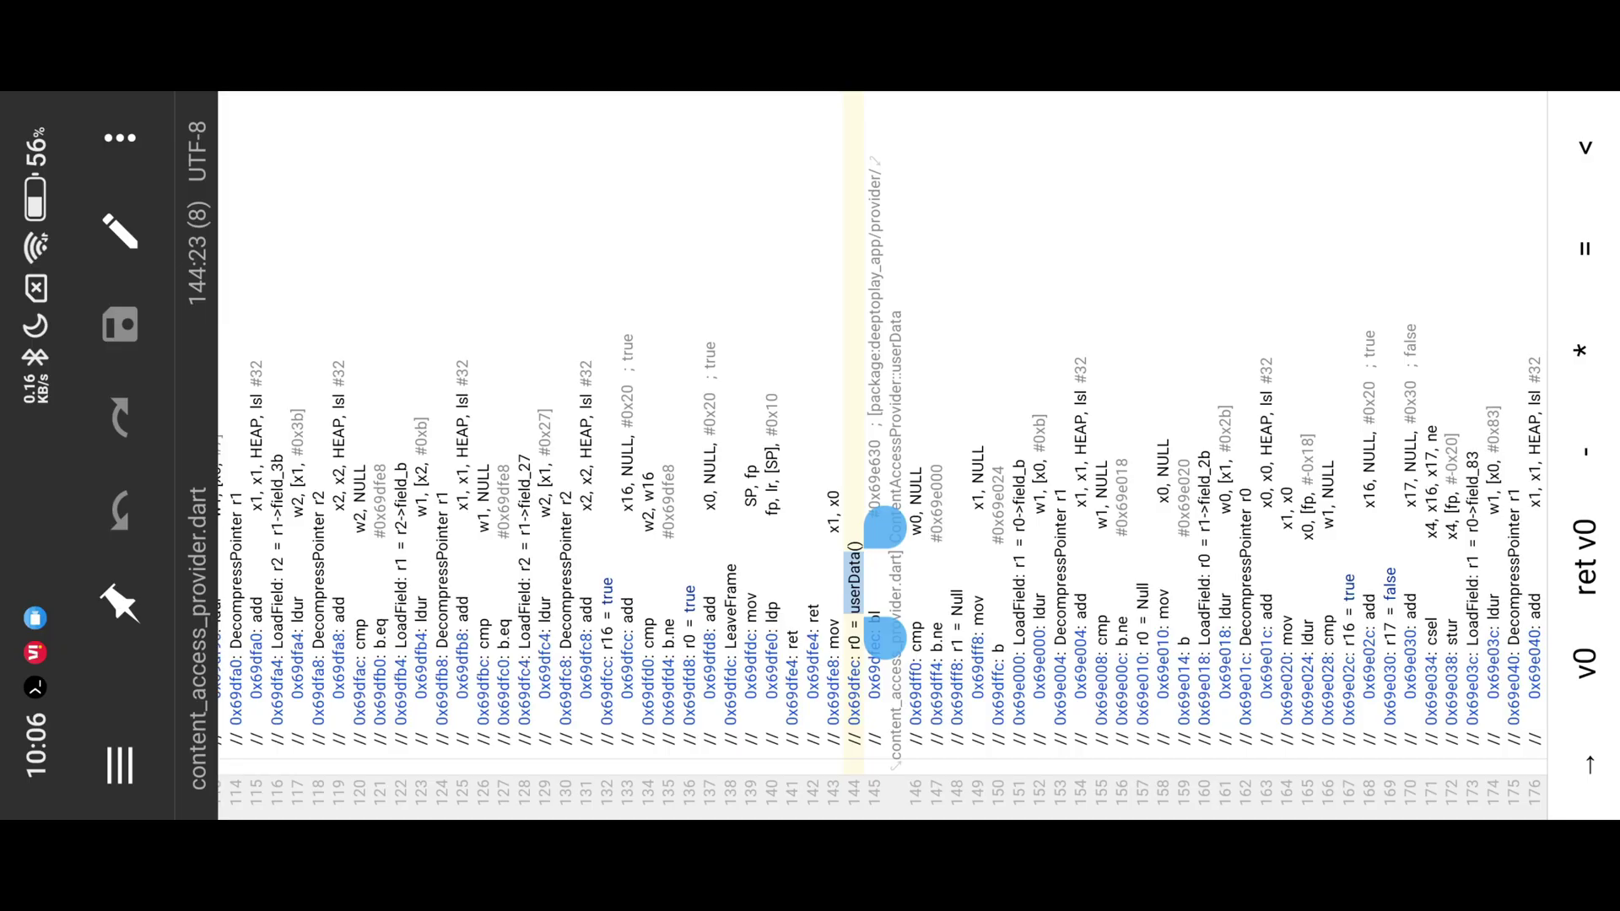
{"action": "left_click_drag", "start_coordinate": [1291, 229], "coordinate": [1142, 231]}
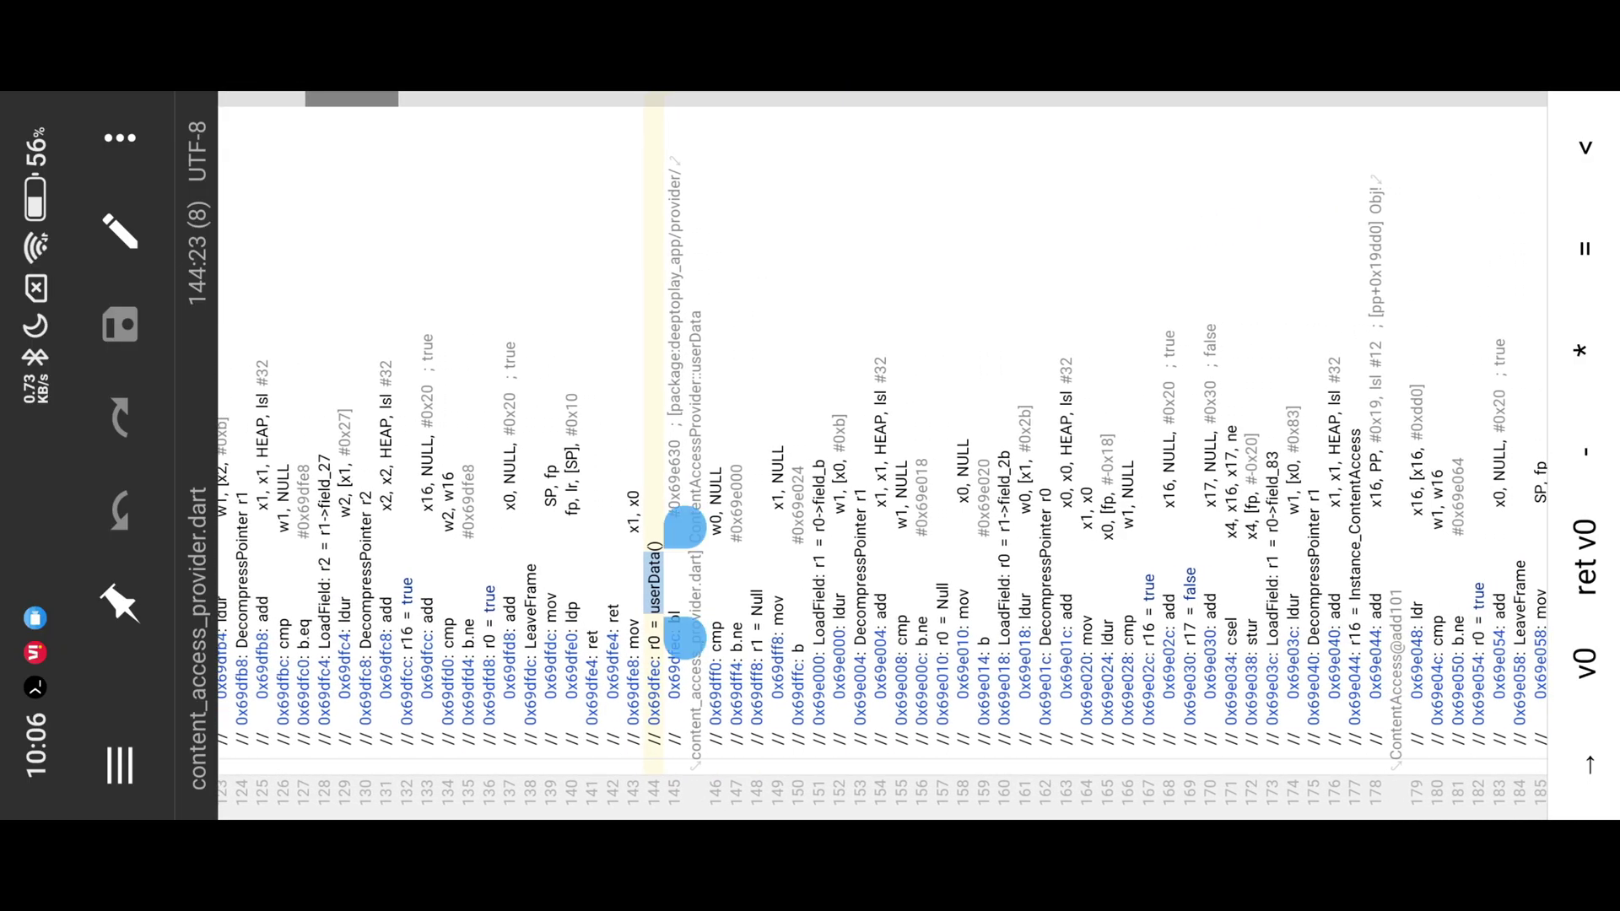
{"action": "double_click", "coordinate": [1168, 605]}
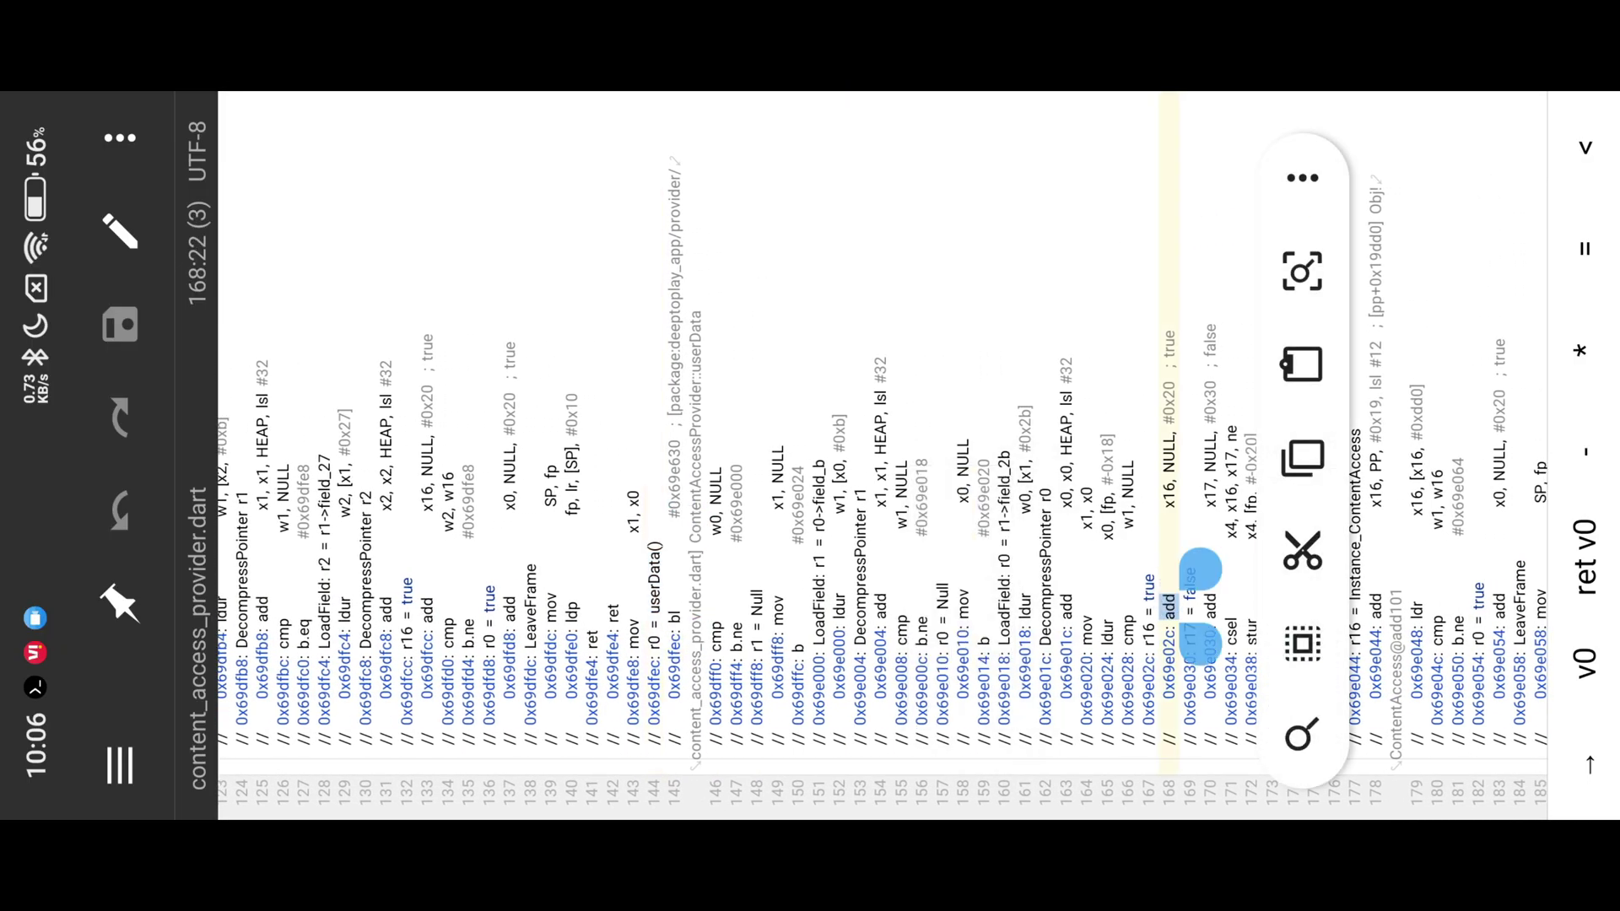
{"action": "double_click", "coordinate": [1168, 343]}
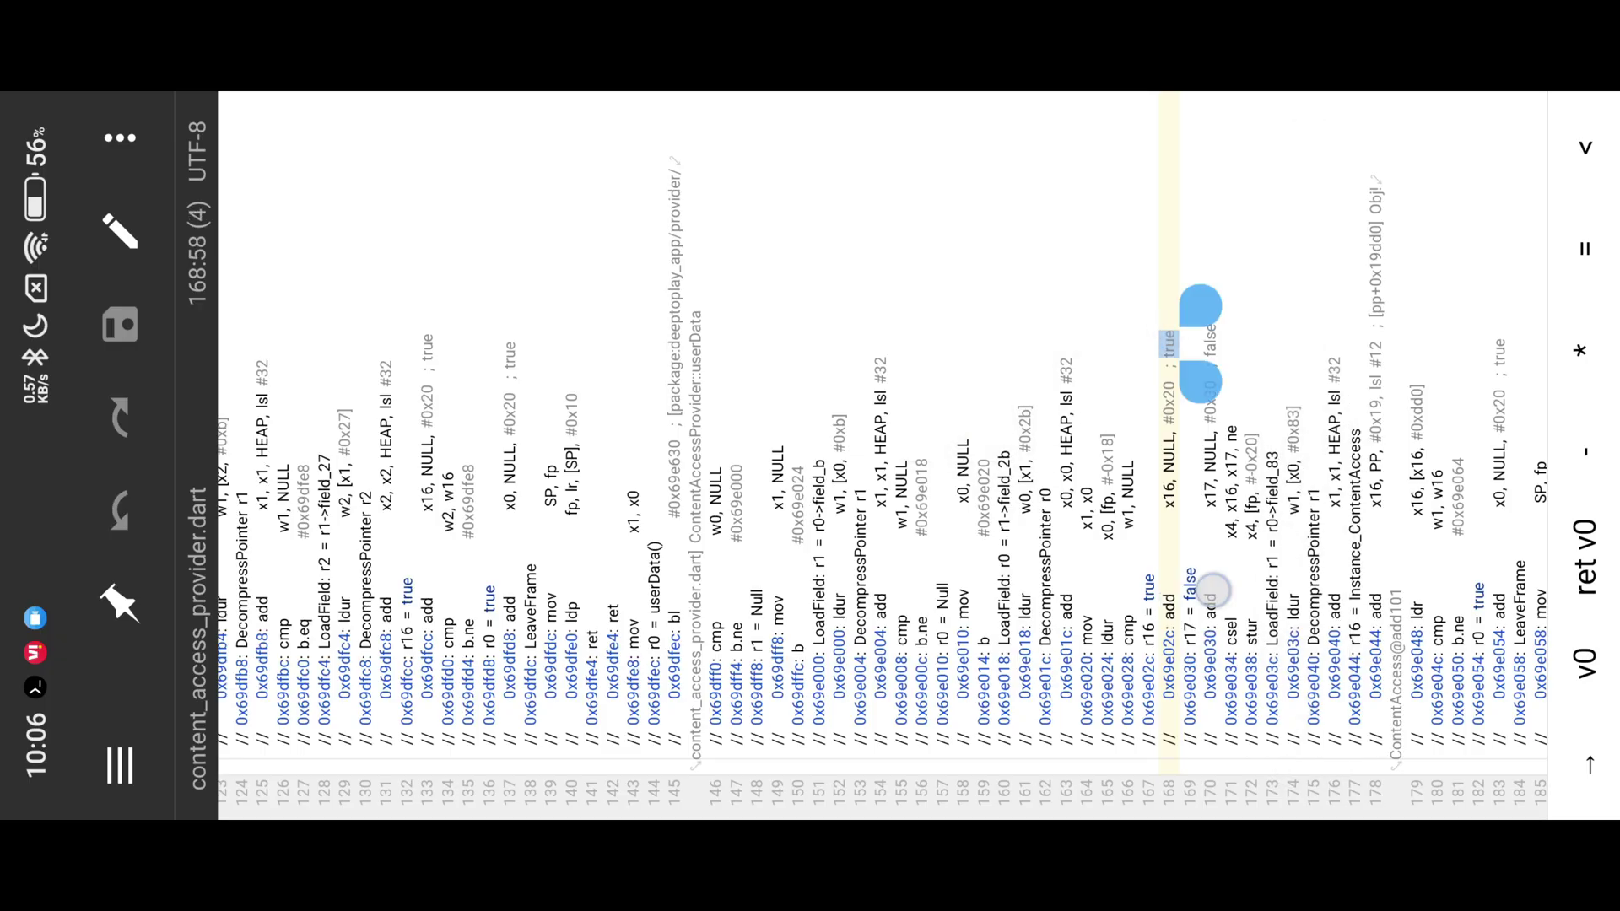
{"action": "double_click", "coordinate": [1208, 608]}
{"action": "double_click", "coordinate": [1205, 331]}
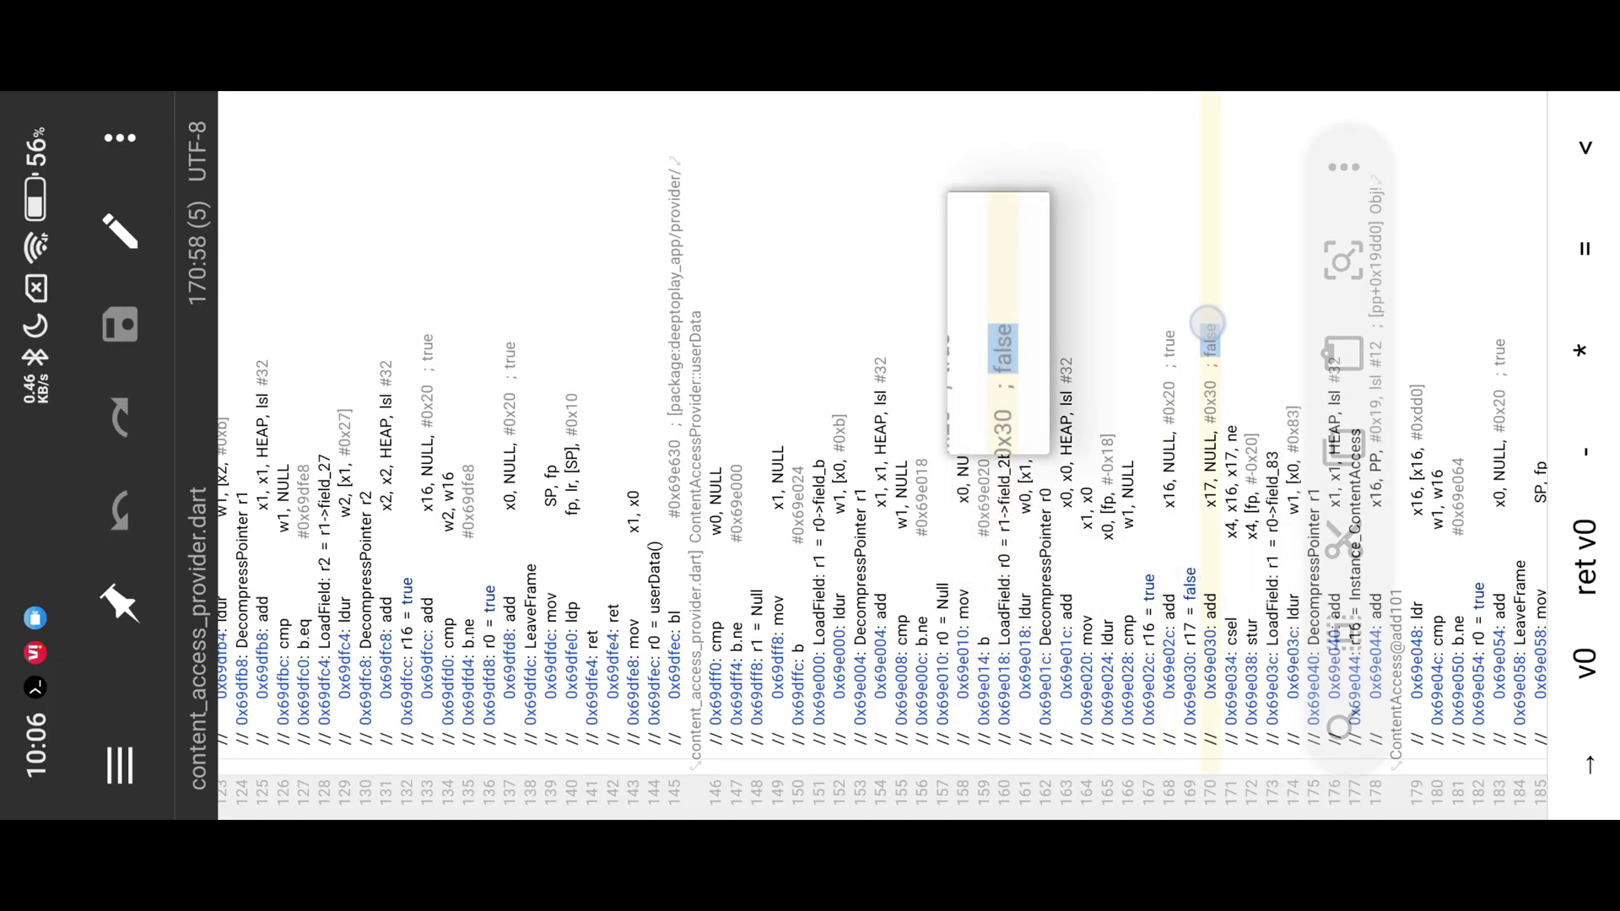
{"action": "double_click", "coordinate": [1213, 637]}
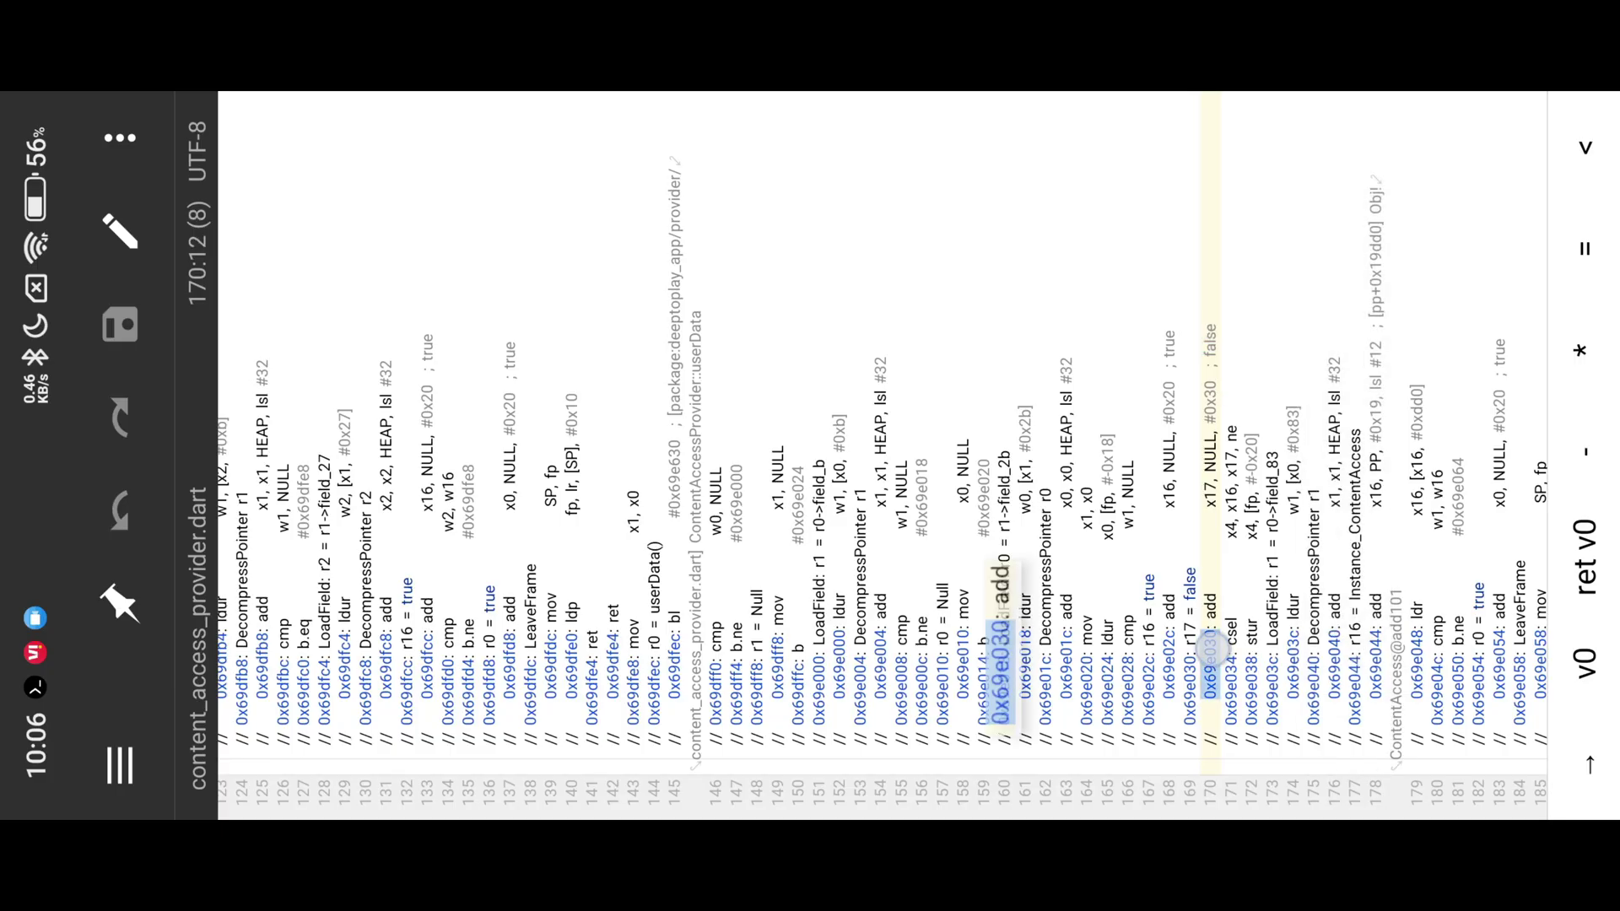
{"action": "left_click", "coordinate": [1208, 613]}
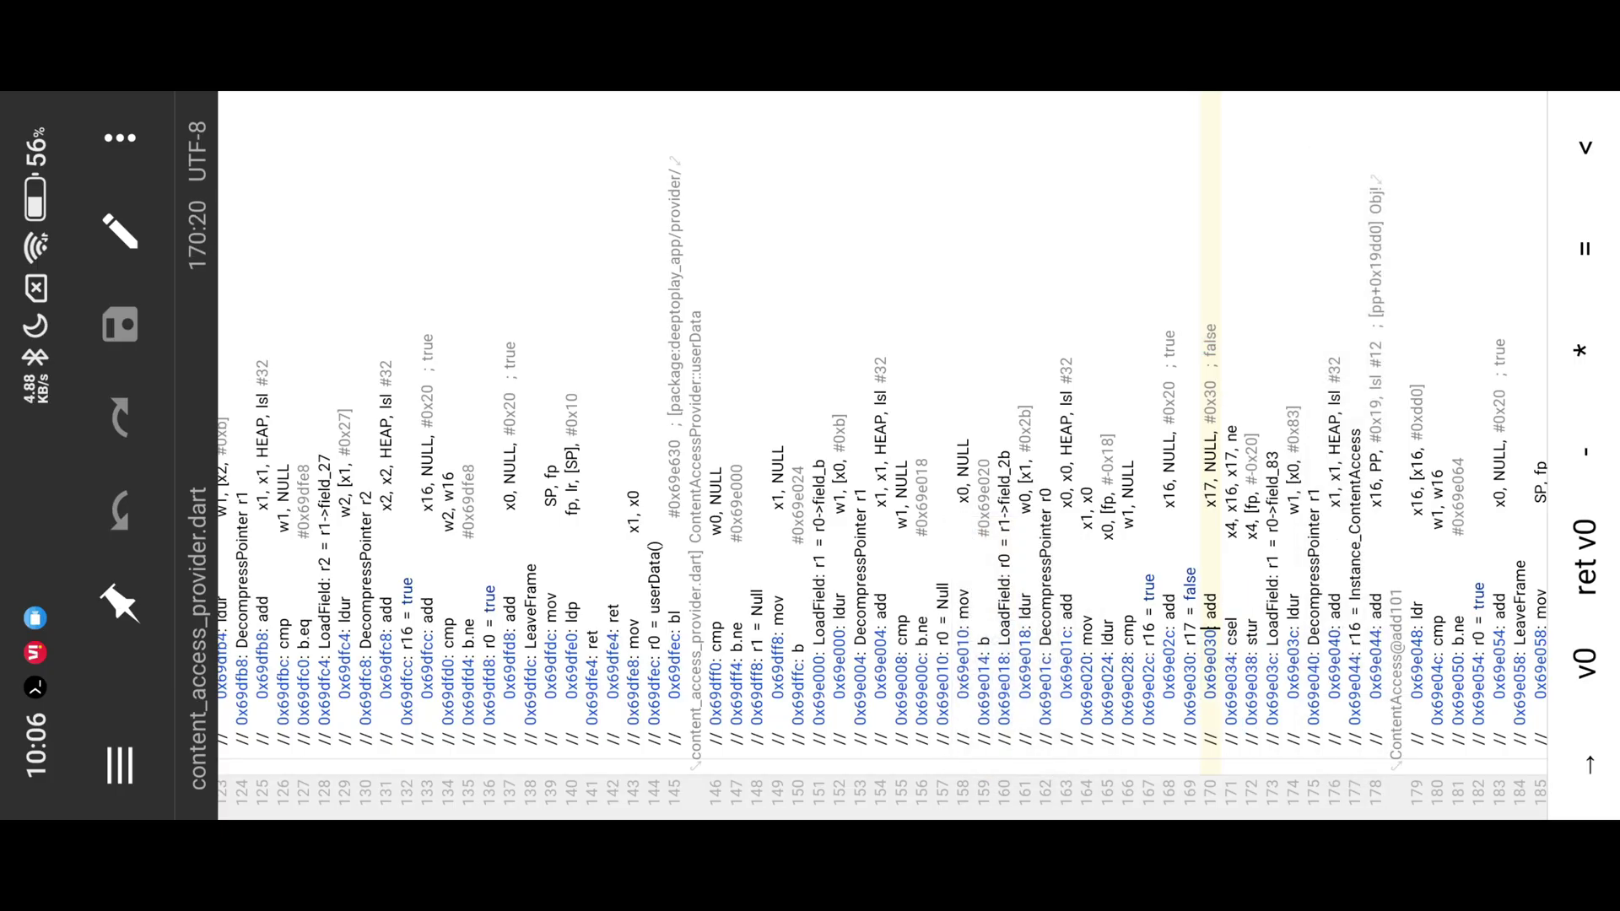
In Termux radare2, seek to 0x69e030 and disassemble one instruction with pd1.
{"action": "left_click_drag", "start_coordinate": [1573, 531], "coordinate": [810, 417]}
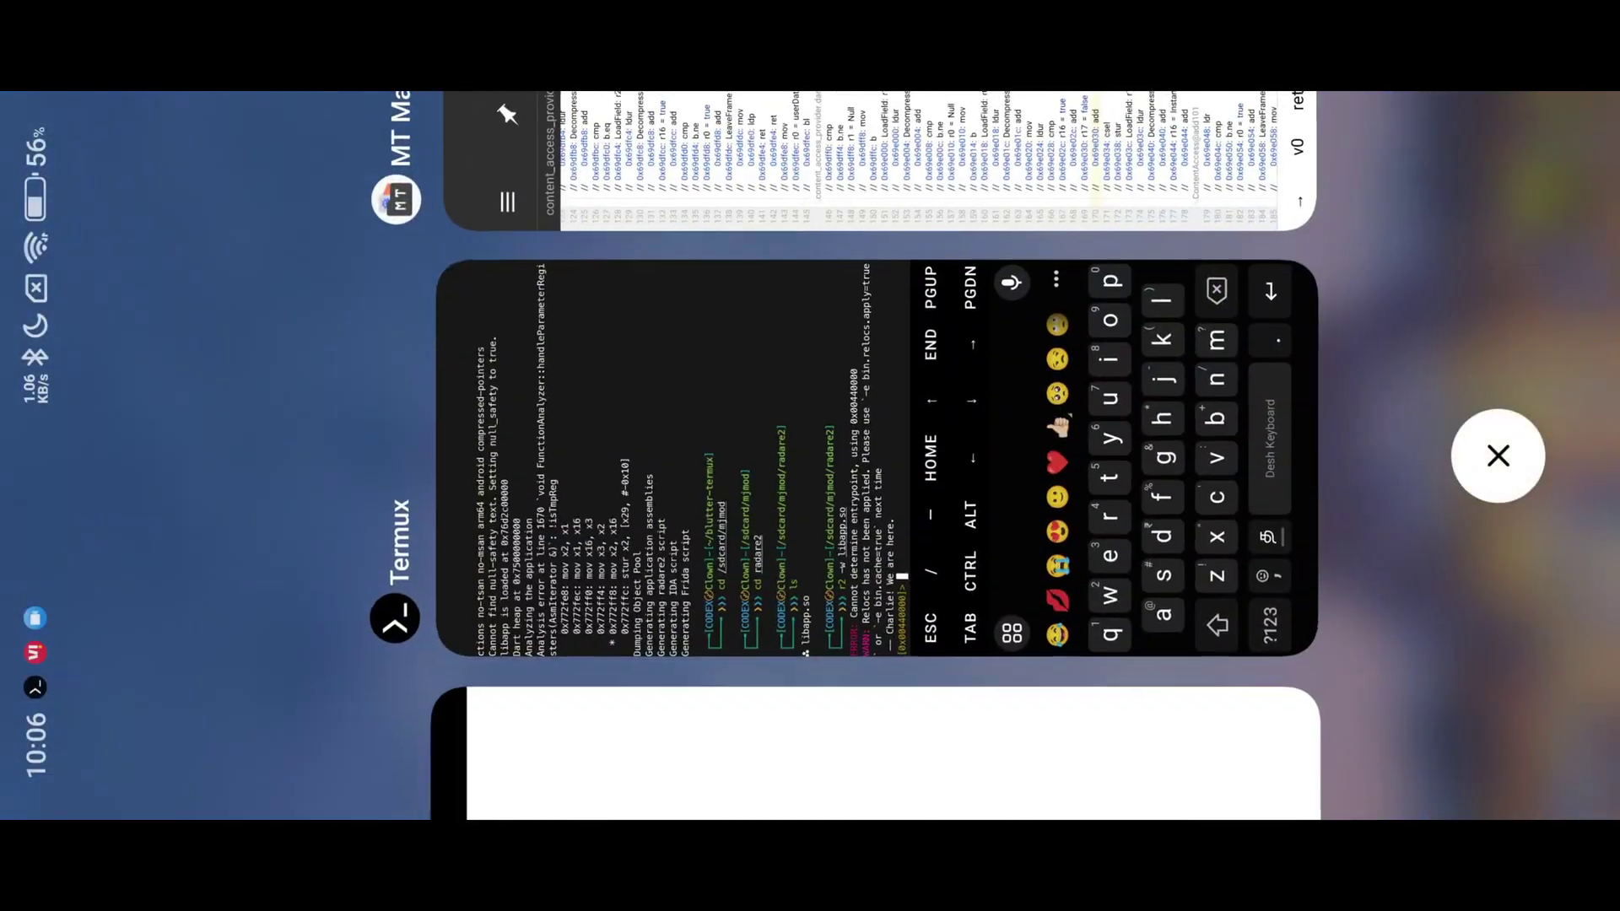
{"action": "left_click", "coordinate": [793, 419]}
{"action": "left_click", "coordinate": [1053, 478]}
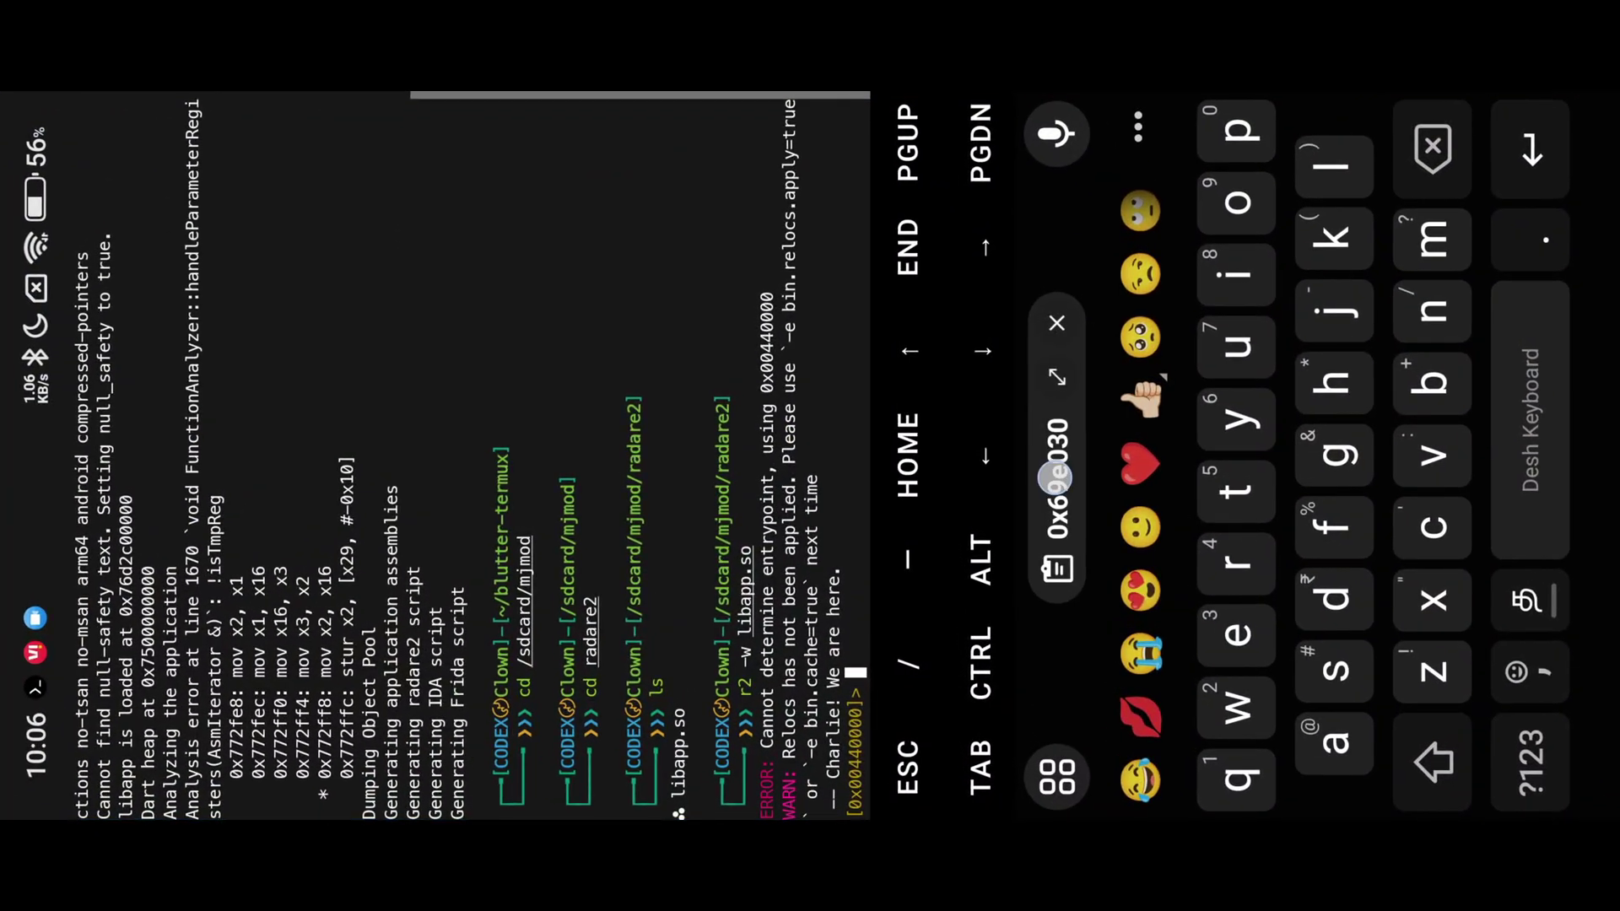
{"action": "key", "text": "Return"}
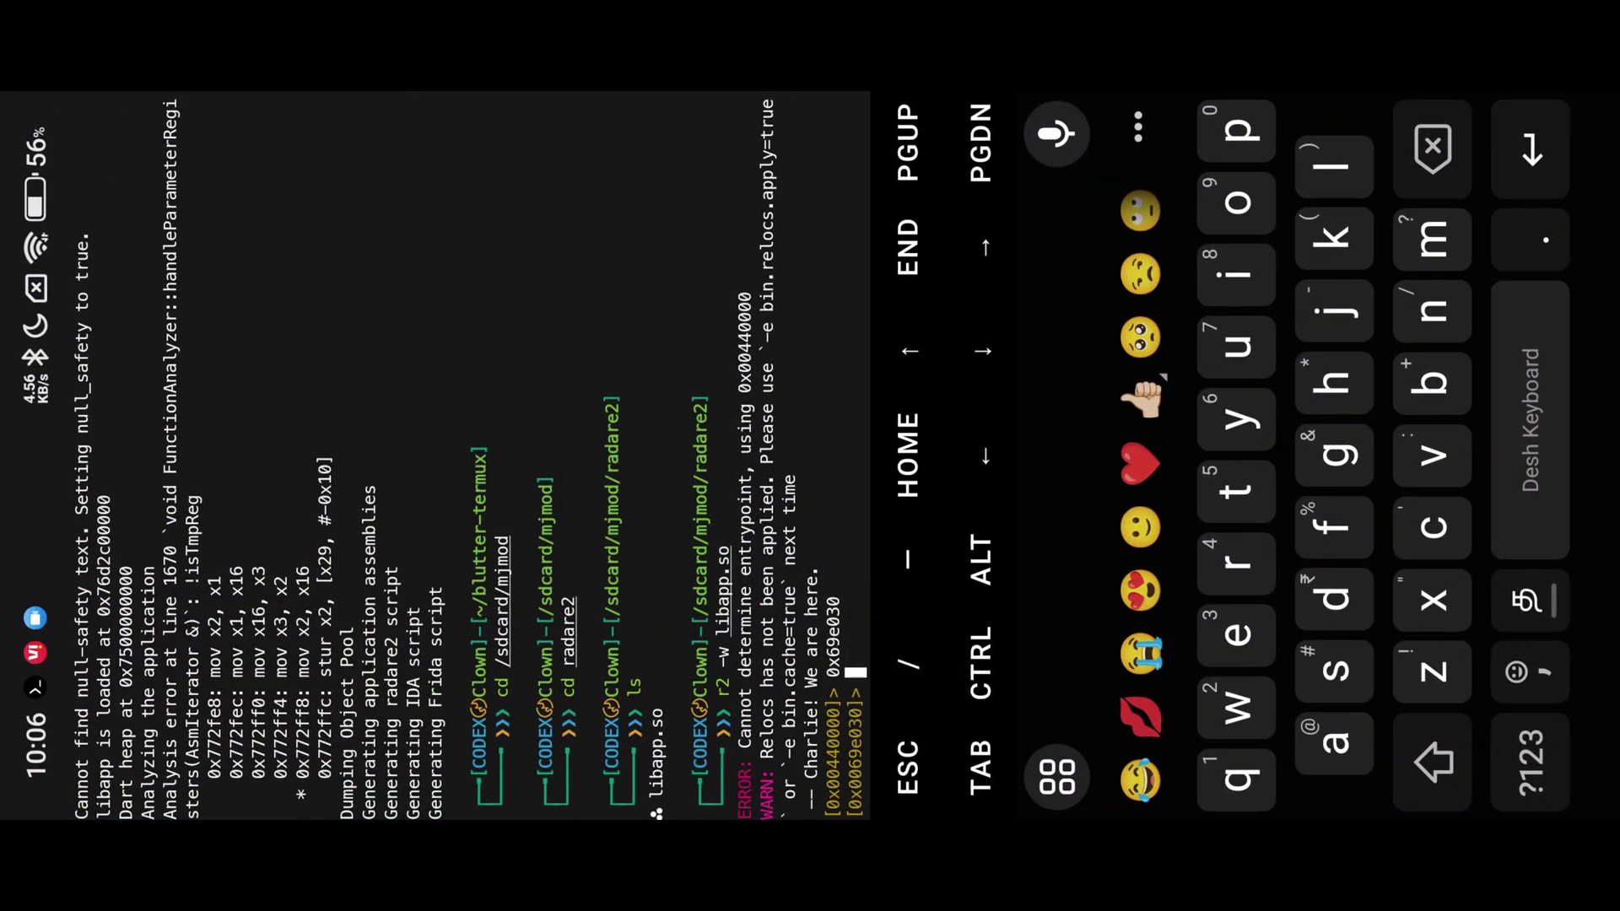
{"action": "type", "text": "pd"}
{"action": "left_click", "coordinate": [1532, 760]}
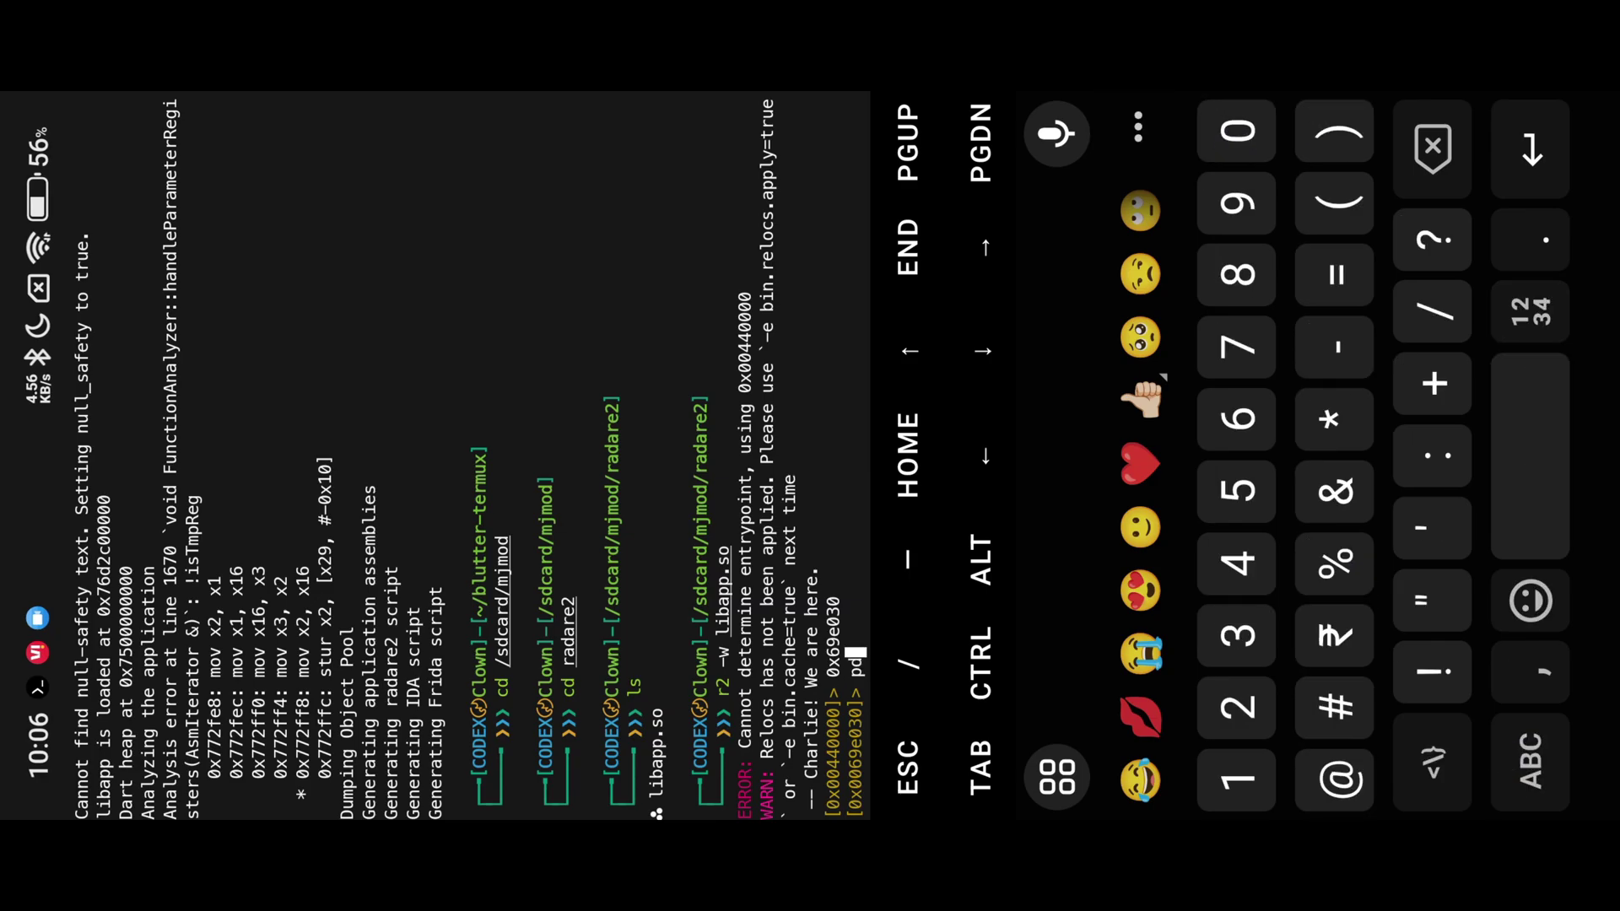
{"action": "type", "text": "1"}
{"action": "key", "text": "Return"}
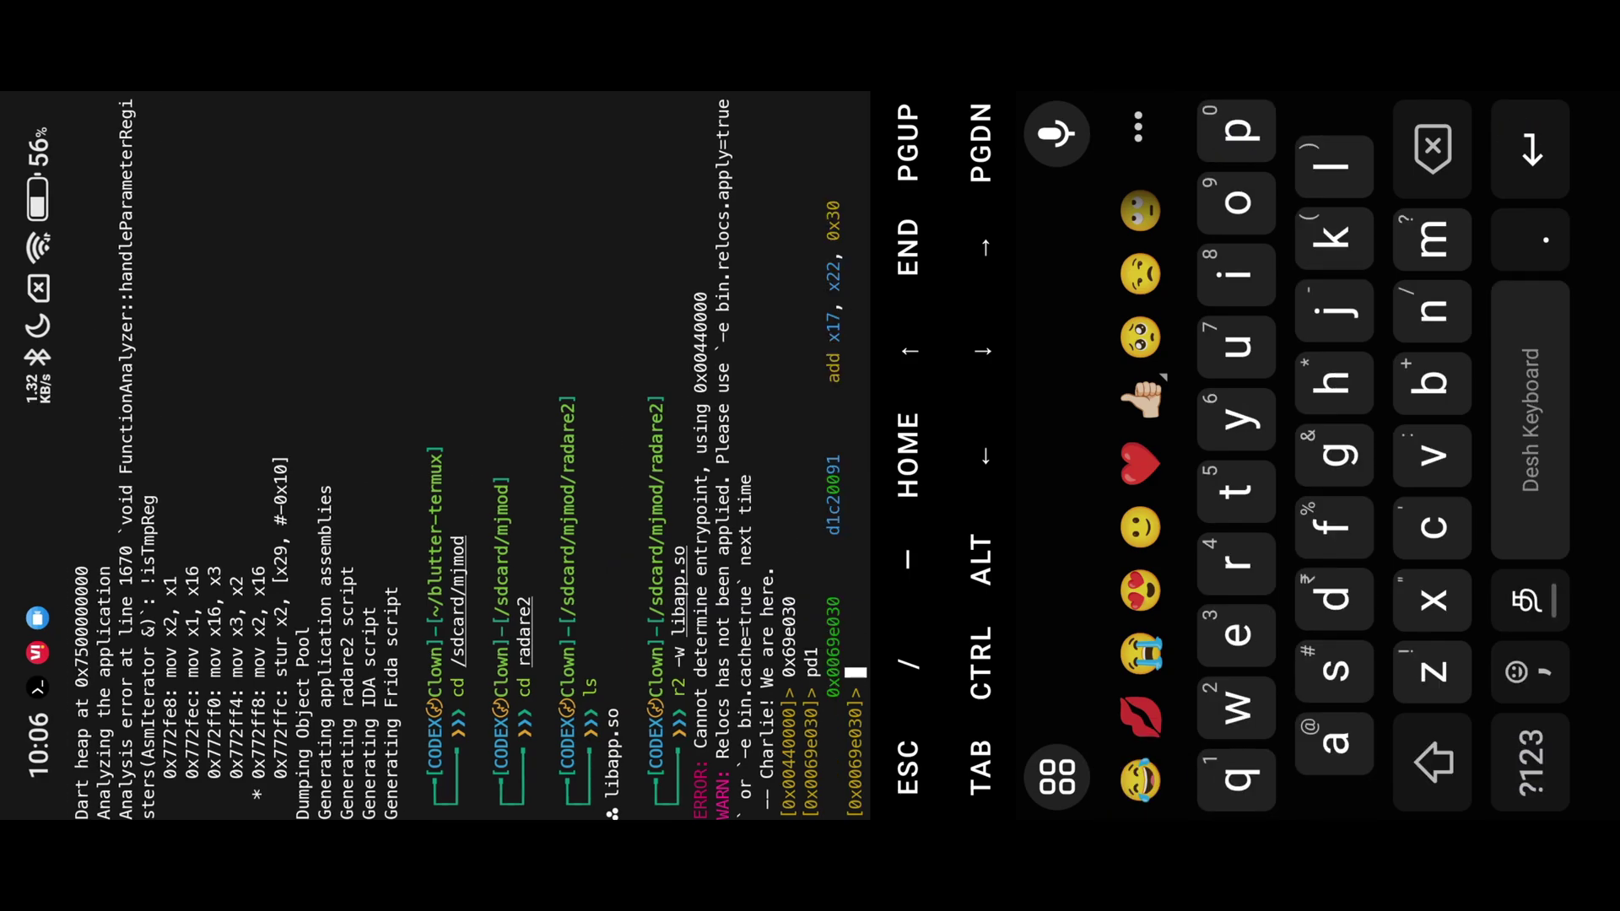
{"action": "type", "text": "wa"}
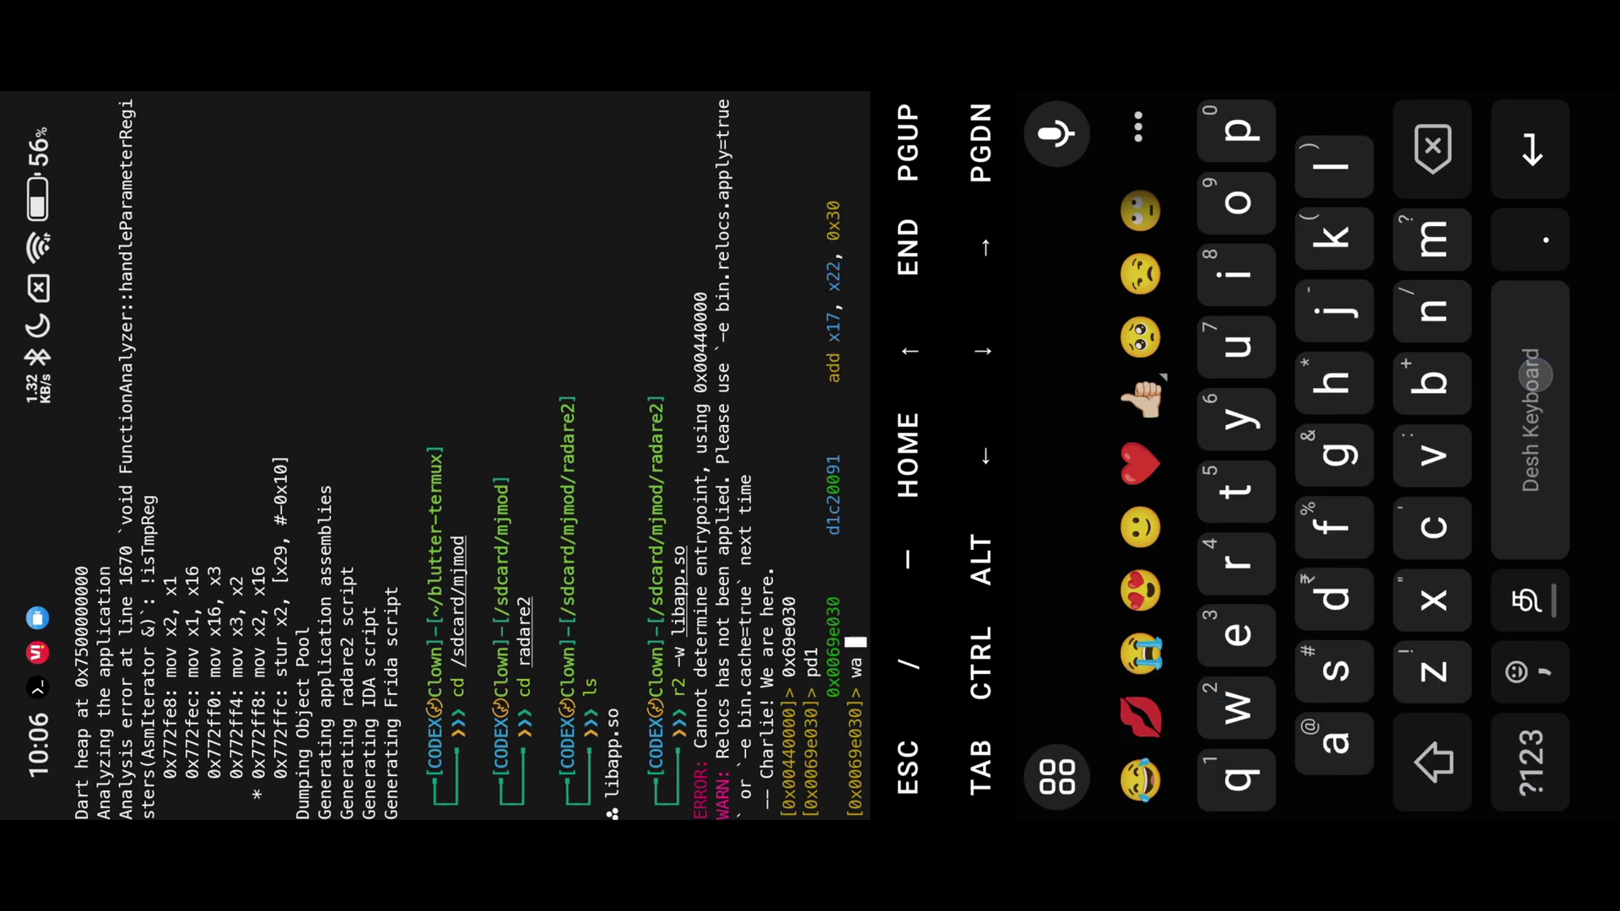
Write the patched instruction 'add x17, x22, 0x20' at 0x69e030 with wa.
{"action": "left_click", "coordinate": [832, 351]}
{"action": "left_click_drag", "start_coordinate": [861, 271], "coordinate": [861, 139]}
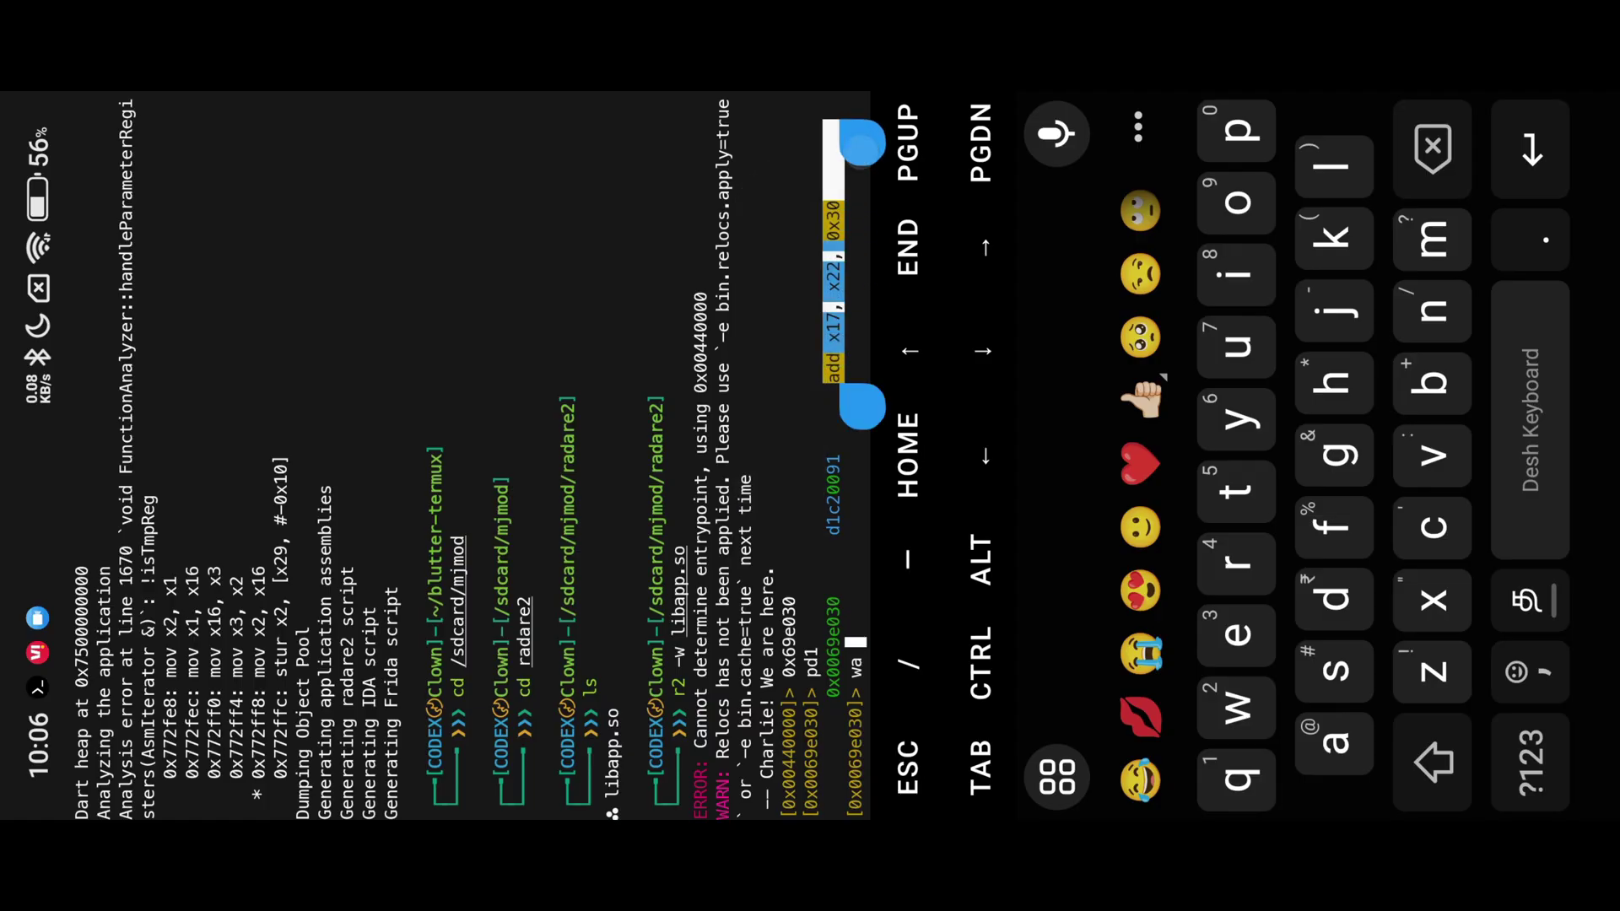
{"action": "left_click", "coordinate": [776, 418]}
{"action": "left_click", "coordinate": [1055, 474]}
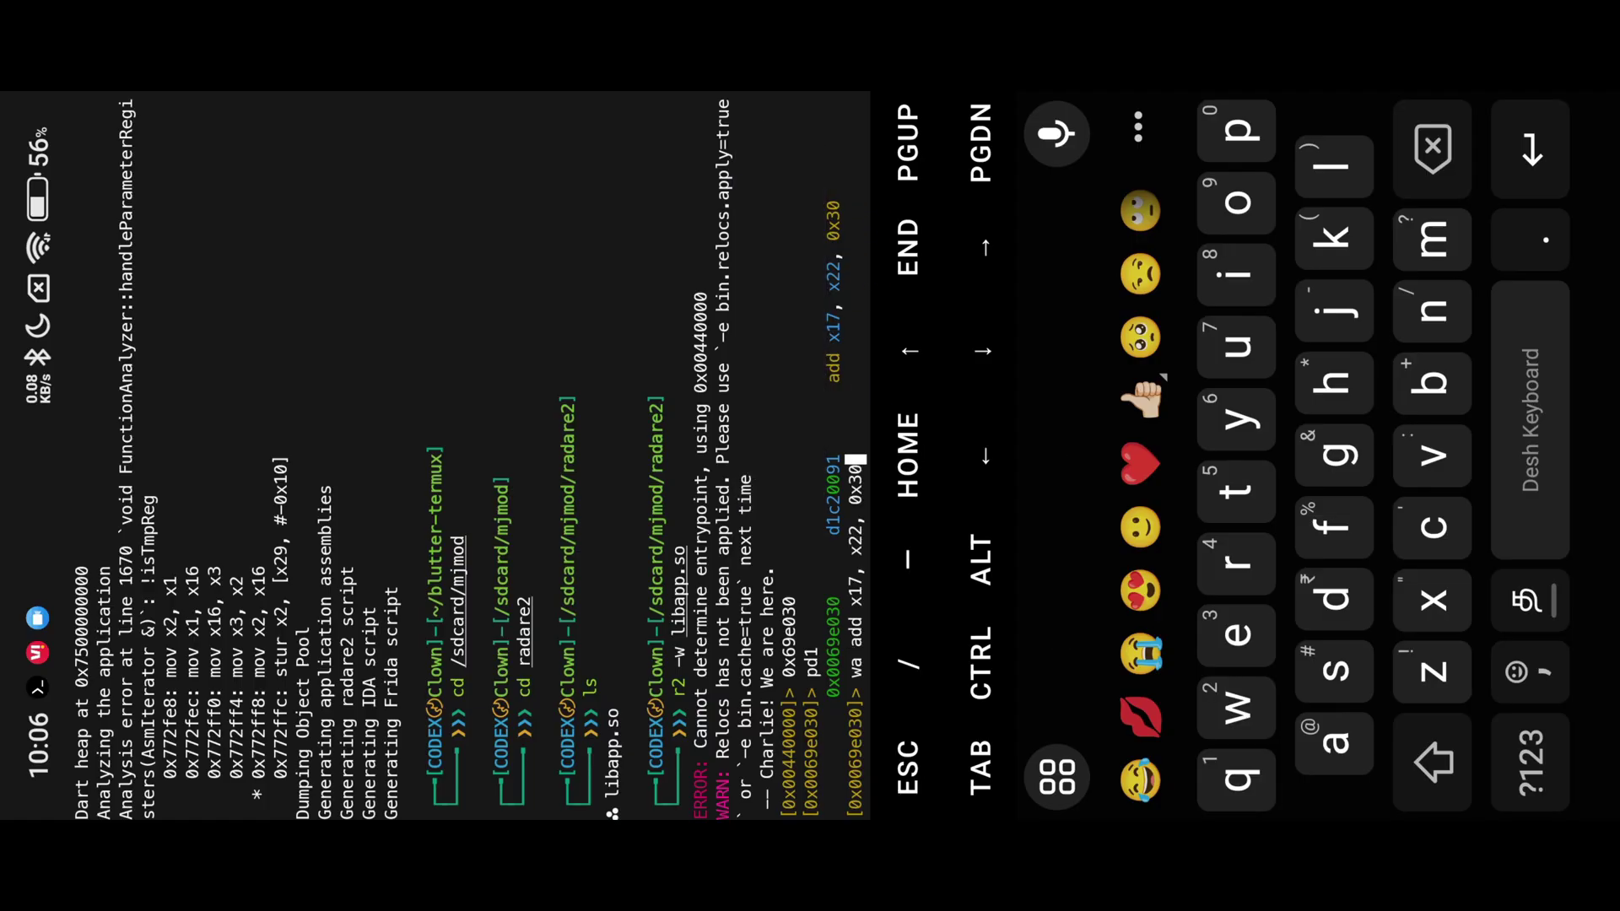
{"action": "key", "text": "BackSpace"}
{"action": "key", "text": "BackSpace"}
{"action": "left_click", "coordinate": [1530, 760]}
{"action": "type", "text": "20"}
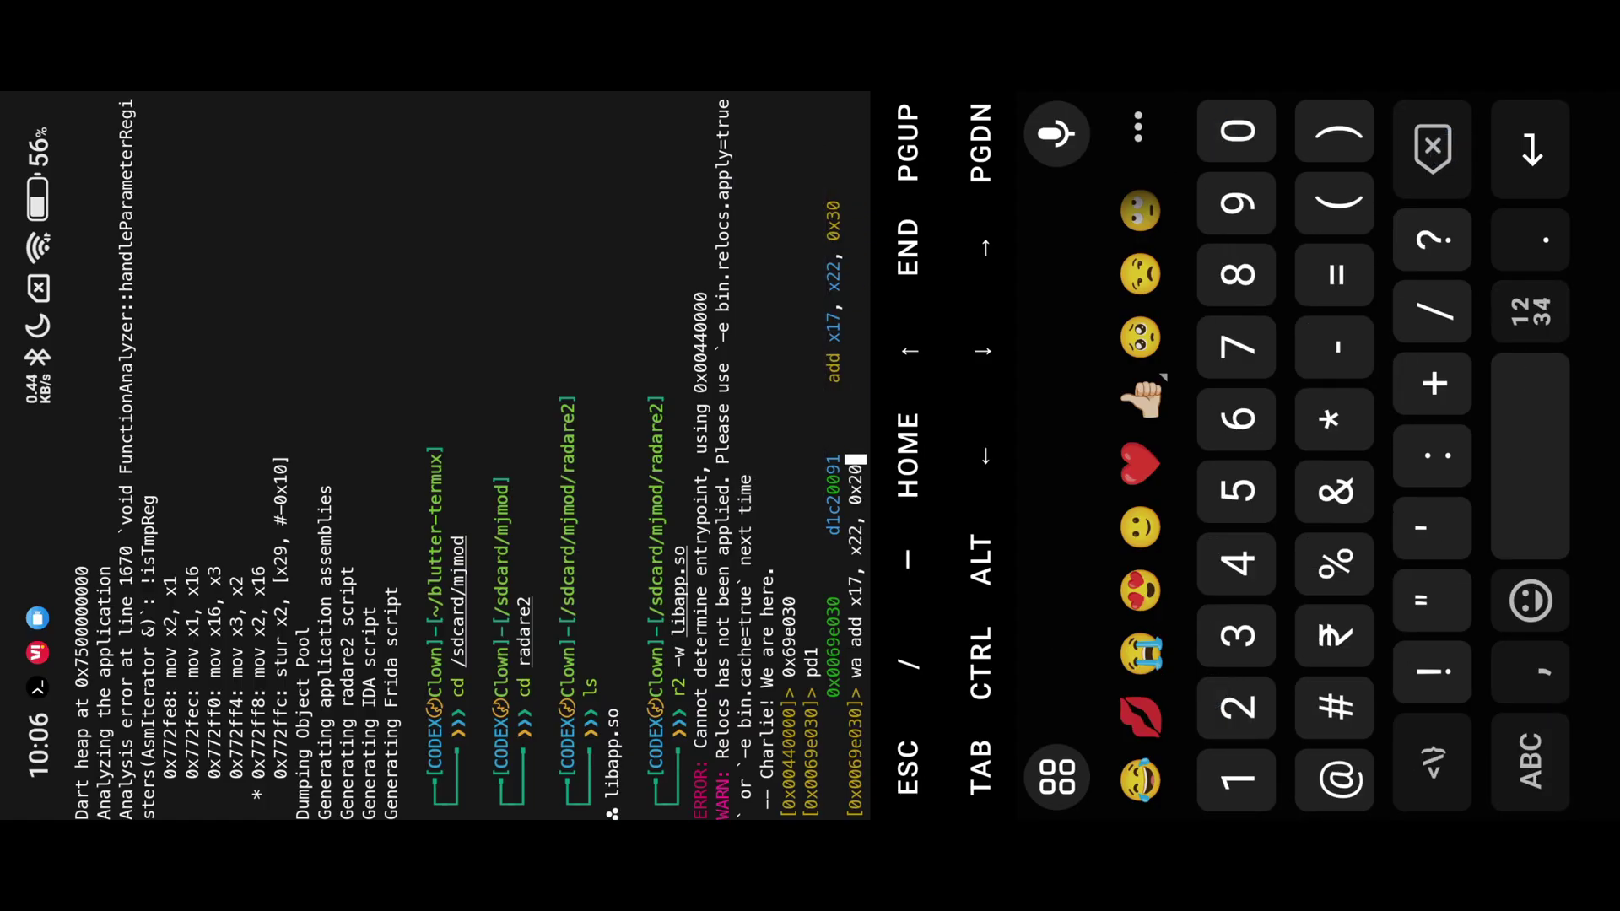
{"action": "key", "text": "Return"}
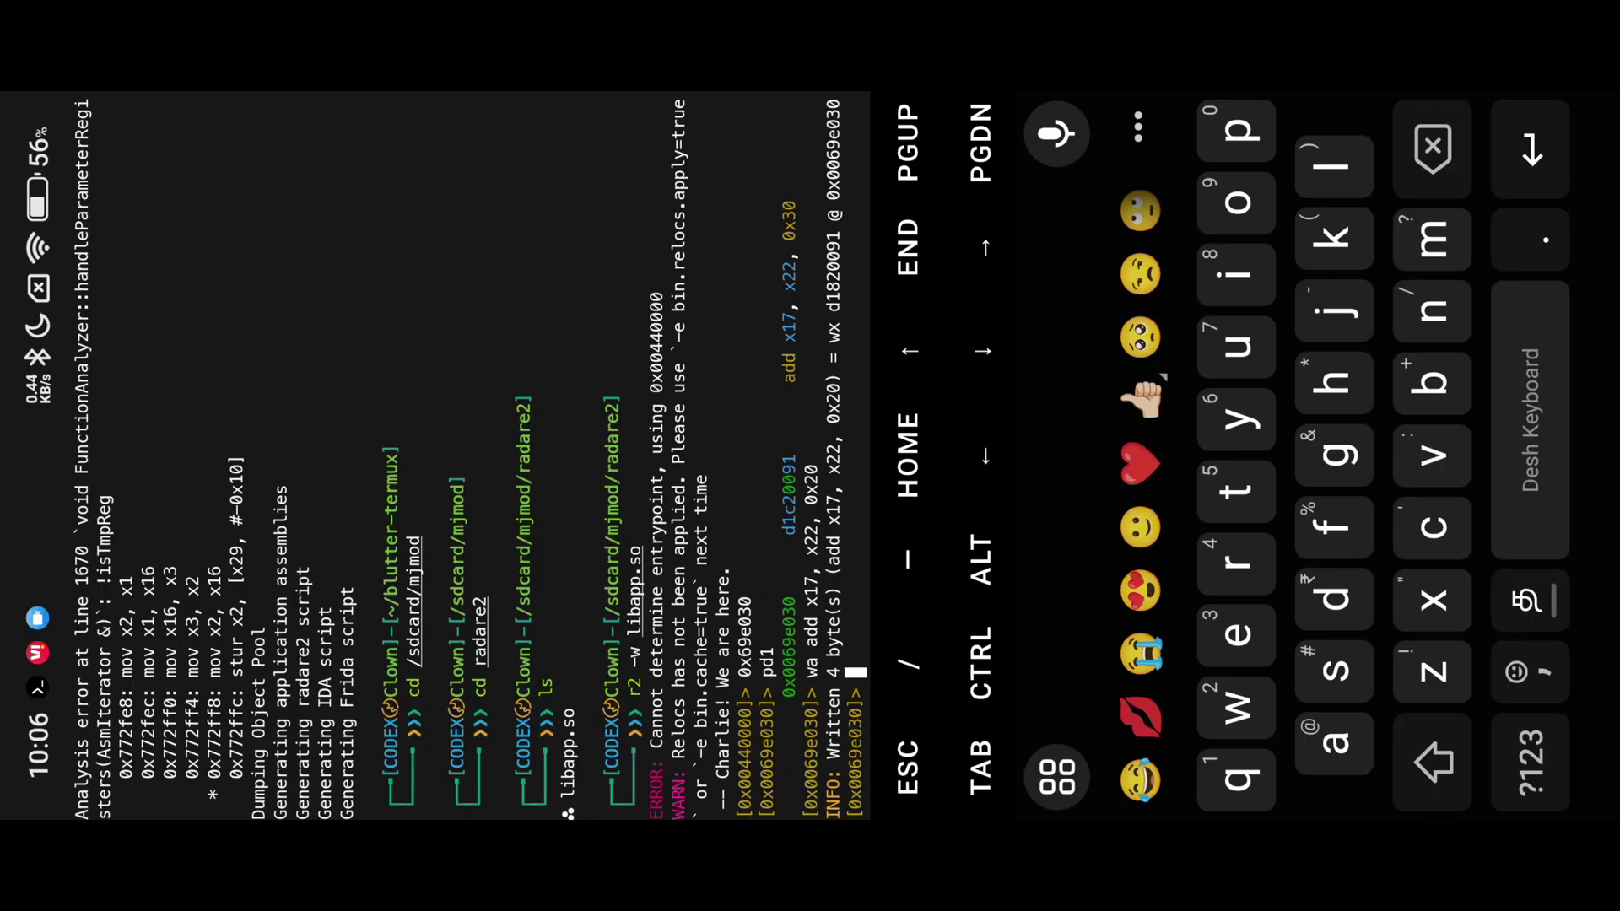
{"action": "left_click_drag", "start_coordinate": [1607, 456], "coordinate": [1139, 456]}
Replace libapp.so inside the DeeptoPlay APK with the patched copy from MjMod/radare2.
{"action": "left_click", "coordinate": [873, 456]}
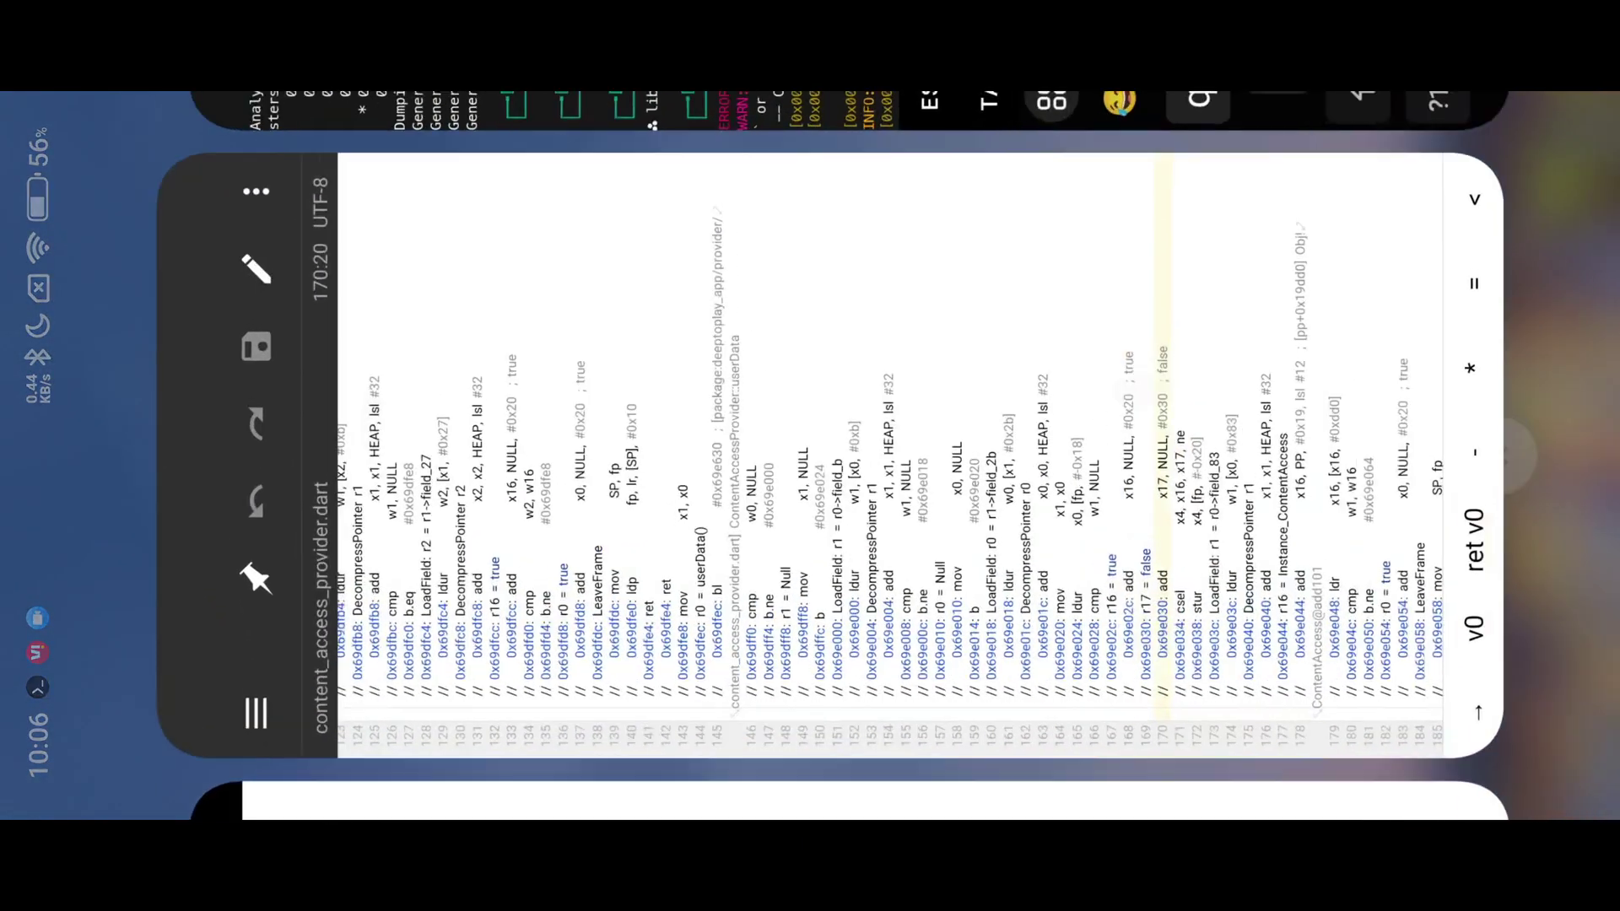
{"action": "key", "text": "Escape"}
{"action": "left_click", "coordinate": [1537, 164]}
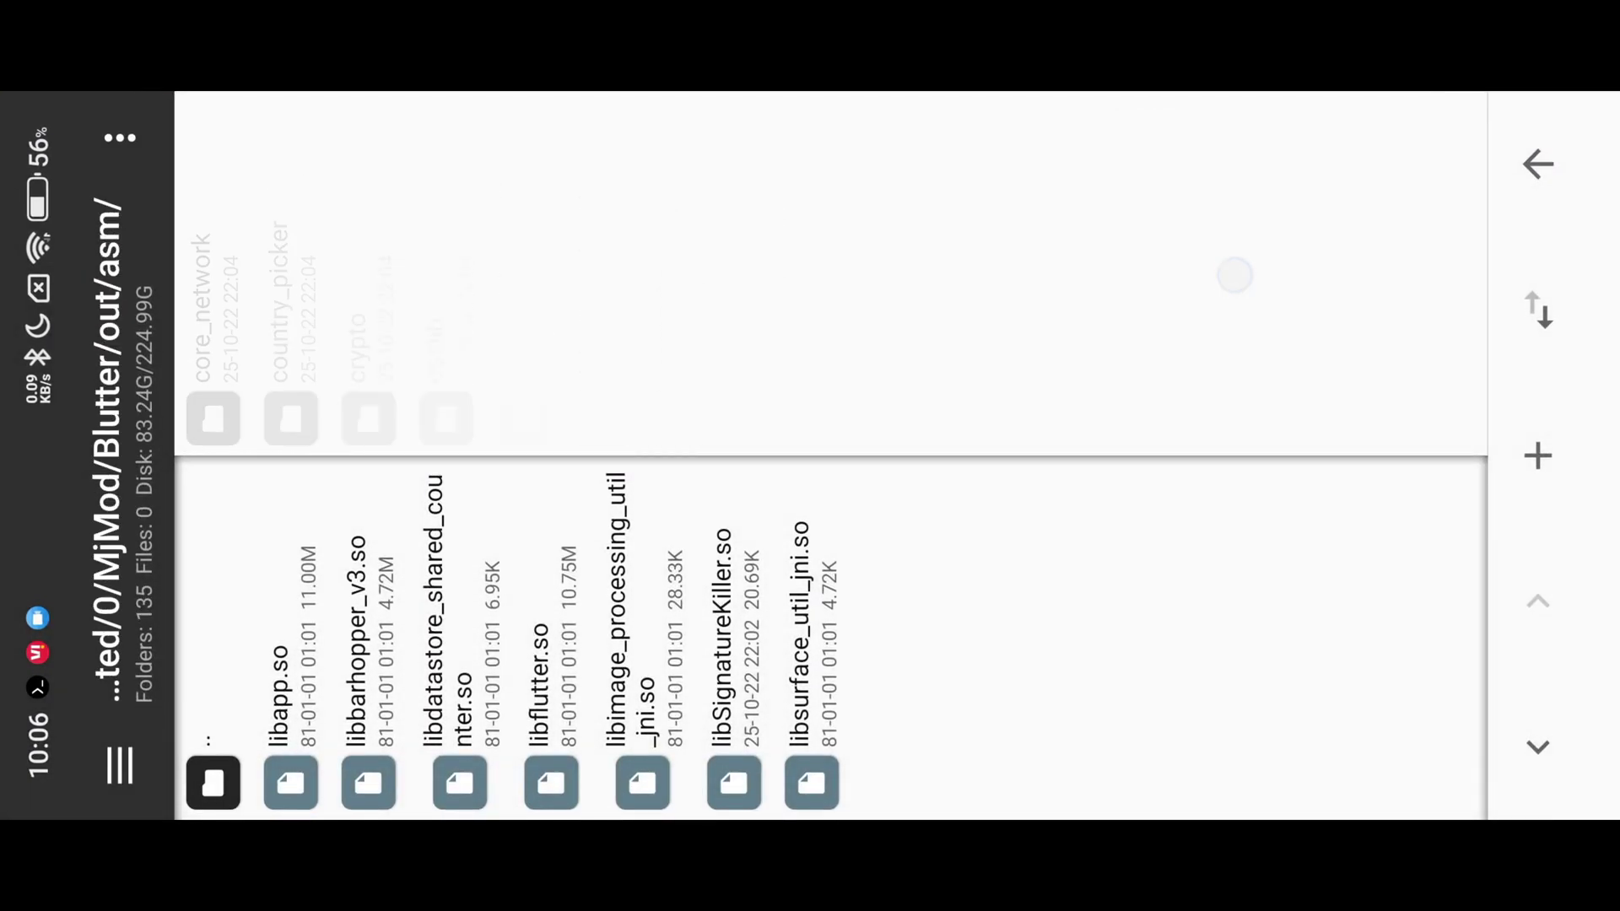
{"action": "left_click", "coordinate": [1538, 163]}
{"action": "left_click", "coordinate": [1537, 163]}
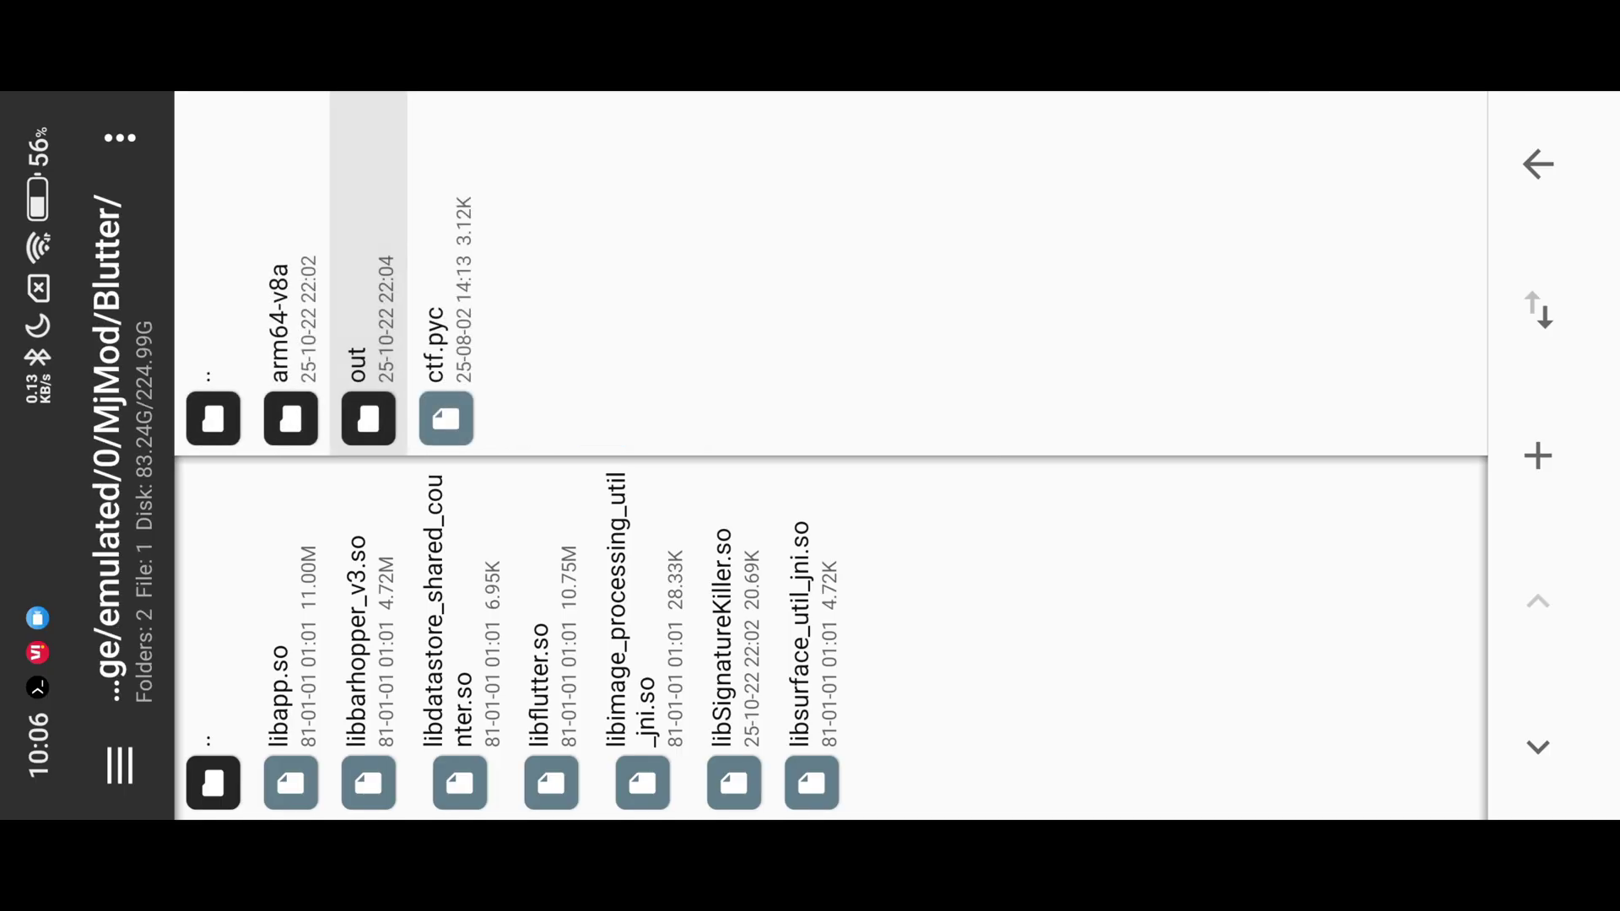
{"action": "left_click", "coordinate": [694, 282]}
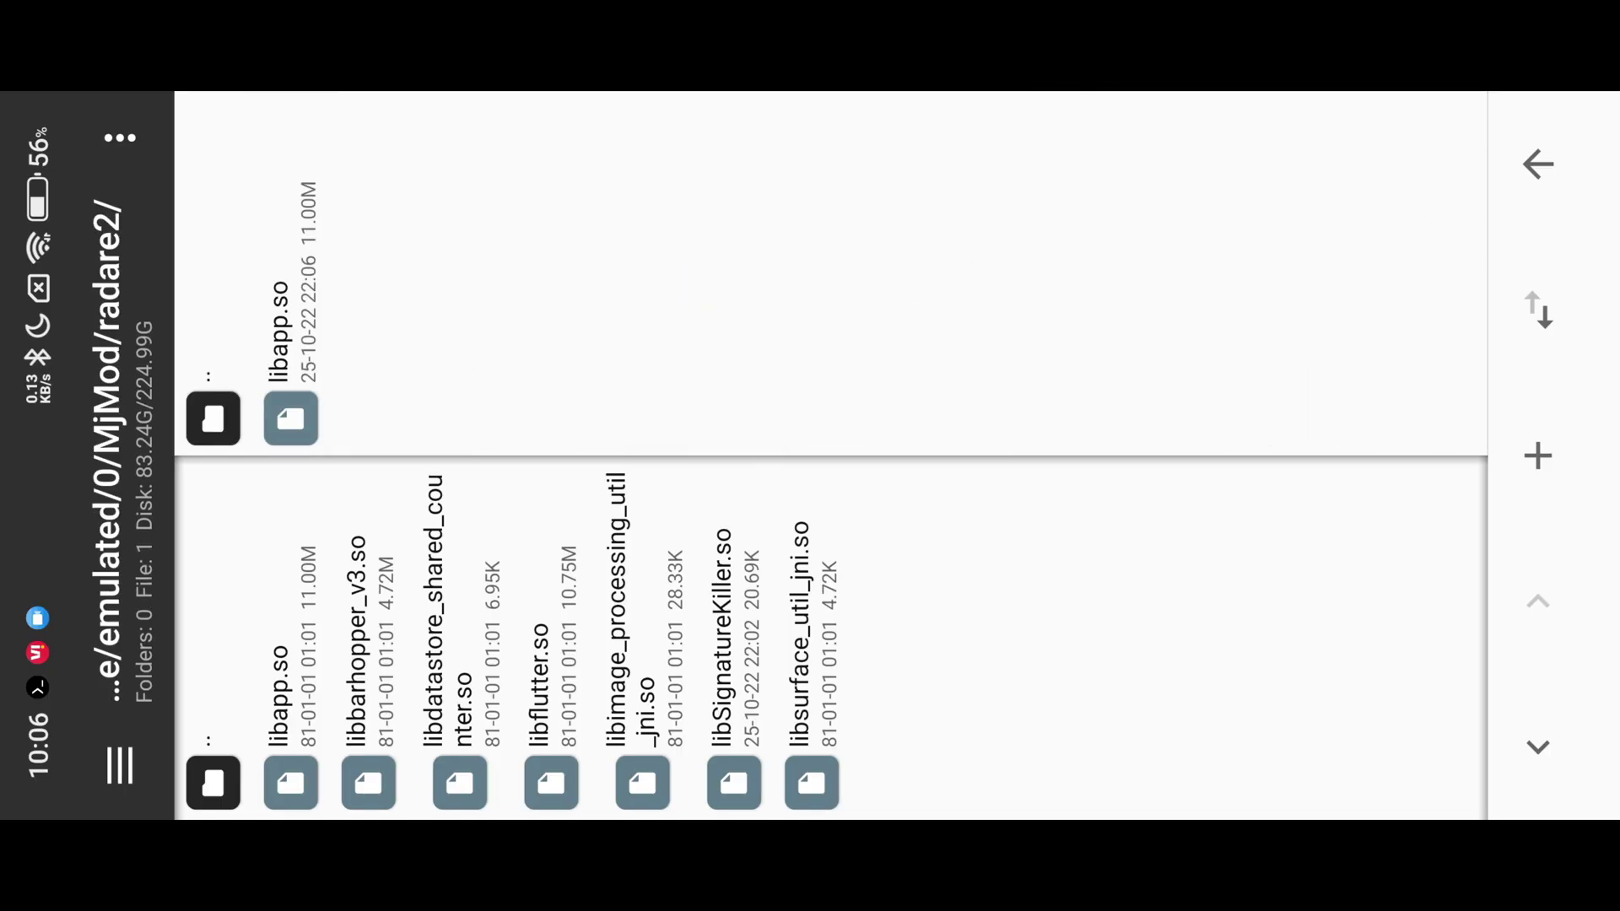
{"action": "left_click", "coordinate": [295, 194]}
{"action": "left_click", "coordinate": [631, 622]}
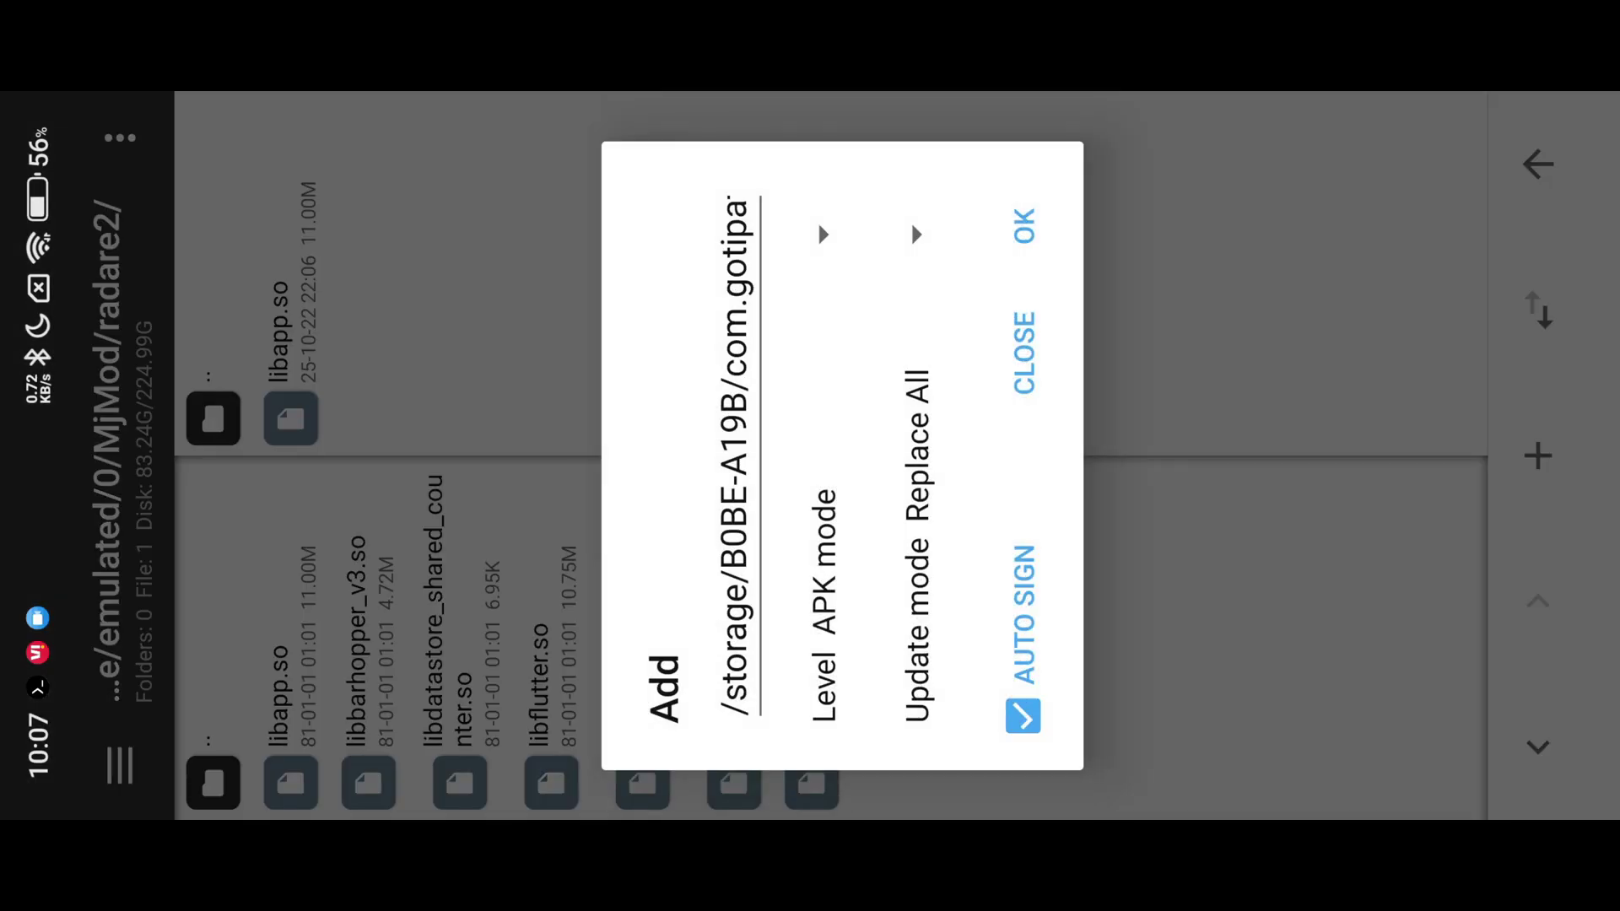
{"action": "left_click", "coordinate": [1025, 221]}
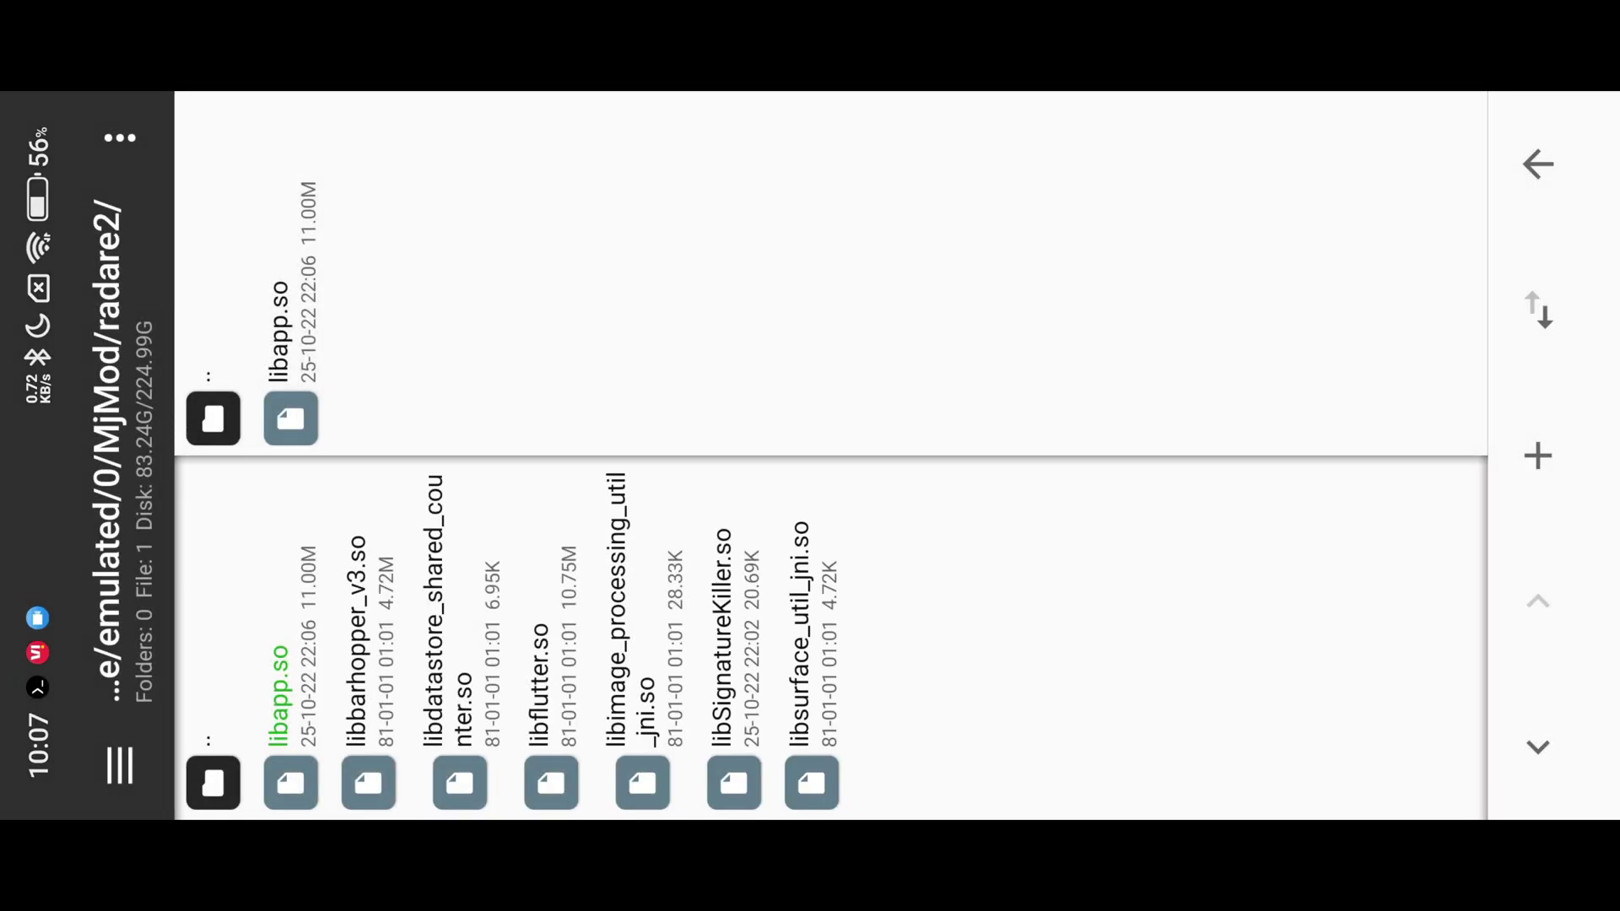
{"action": "left_click", "coordinate": [213, 668]}
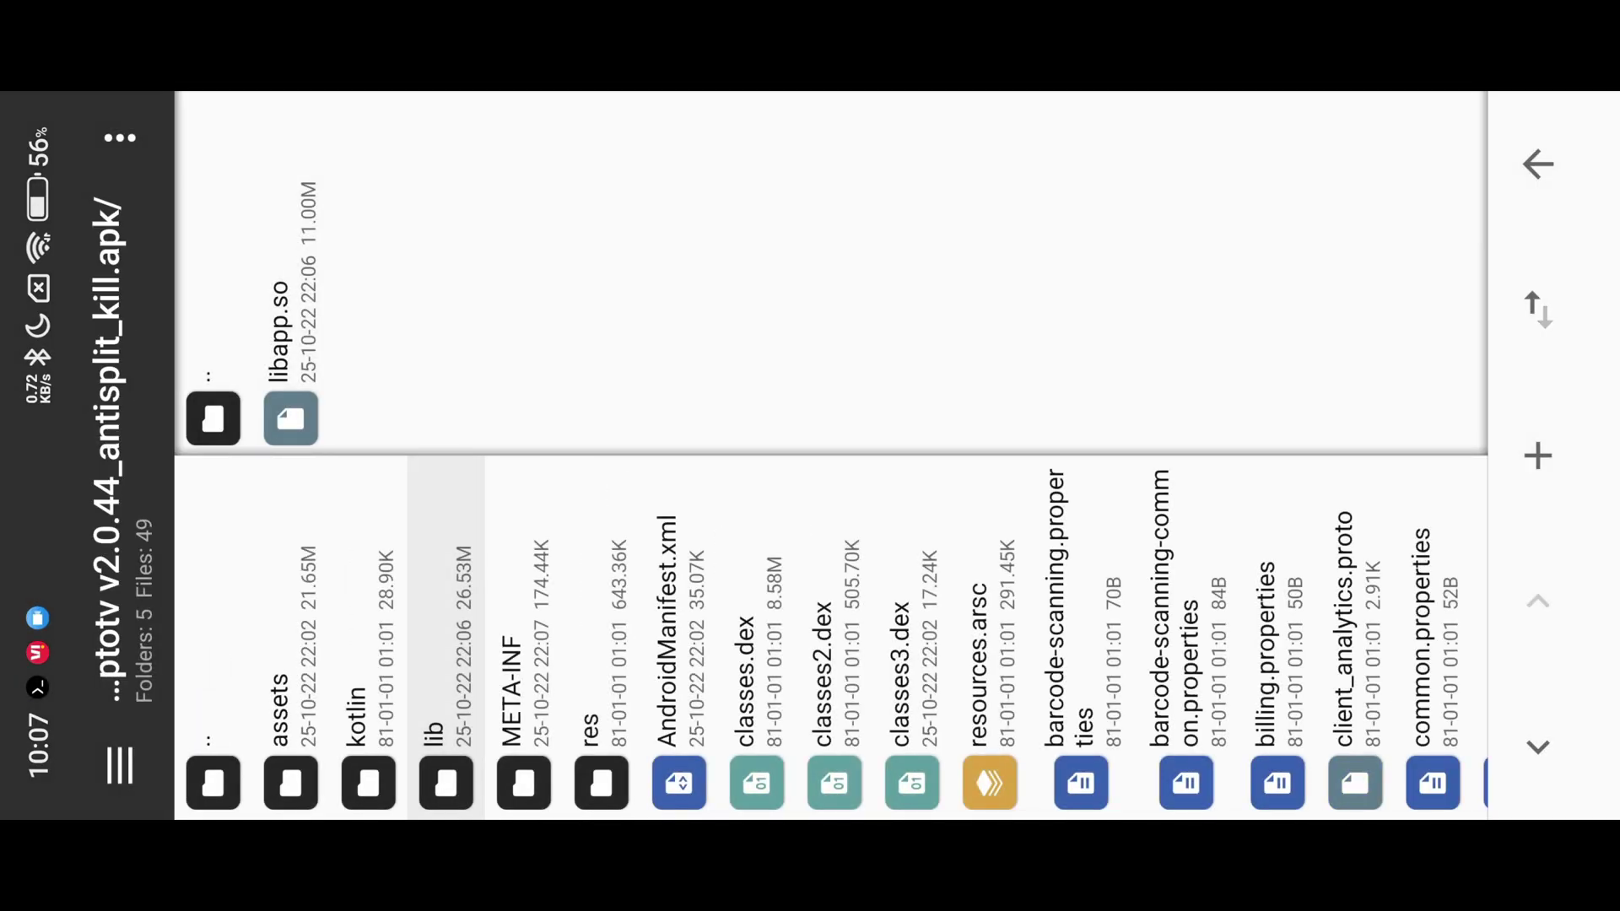
{"action": "left_click", "coordinate": [220, 665]}
Install the patched DeeptoPlay APK as an update over the existing app.
{"action": "left_click", "coordinate": [937, 633]}
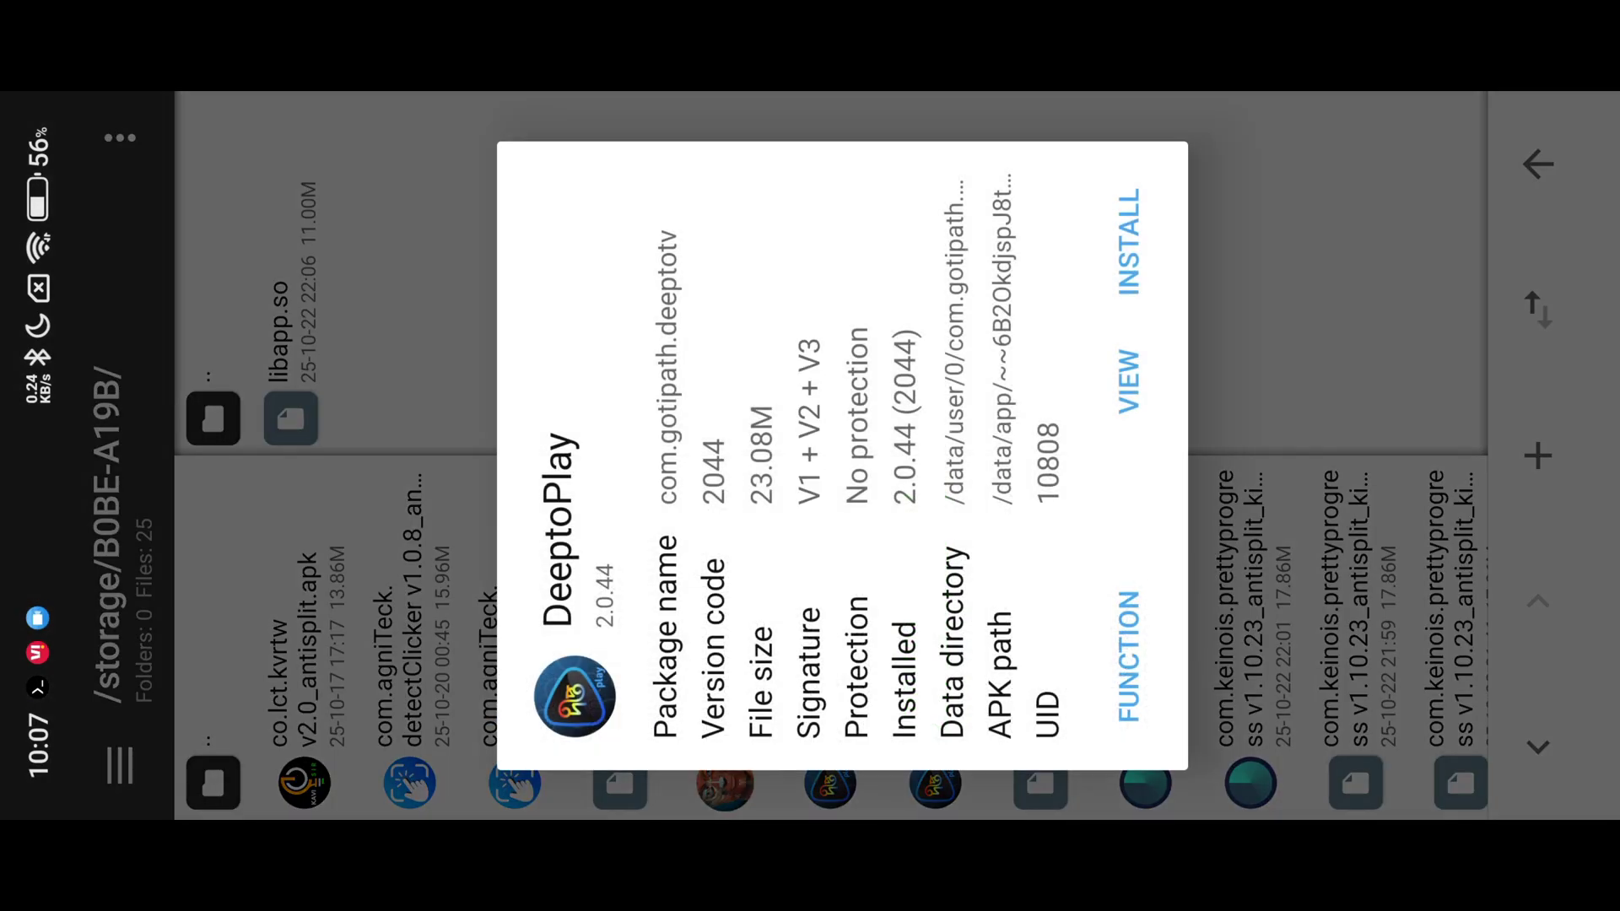
{"action": "left_click", "coordinate": [1126, 243]}
{"action": "left_click", "coordinate": [963, 249]}
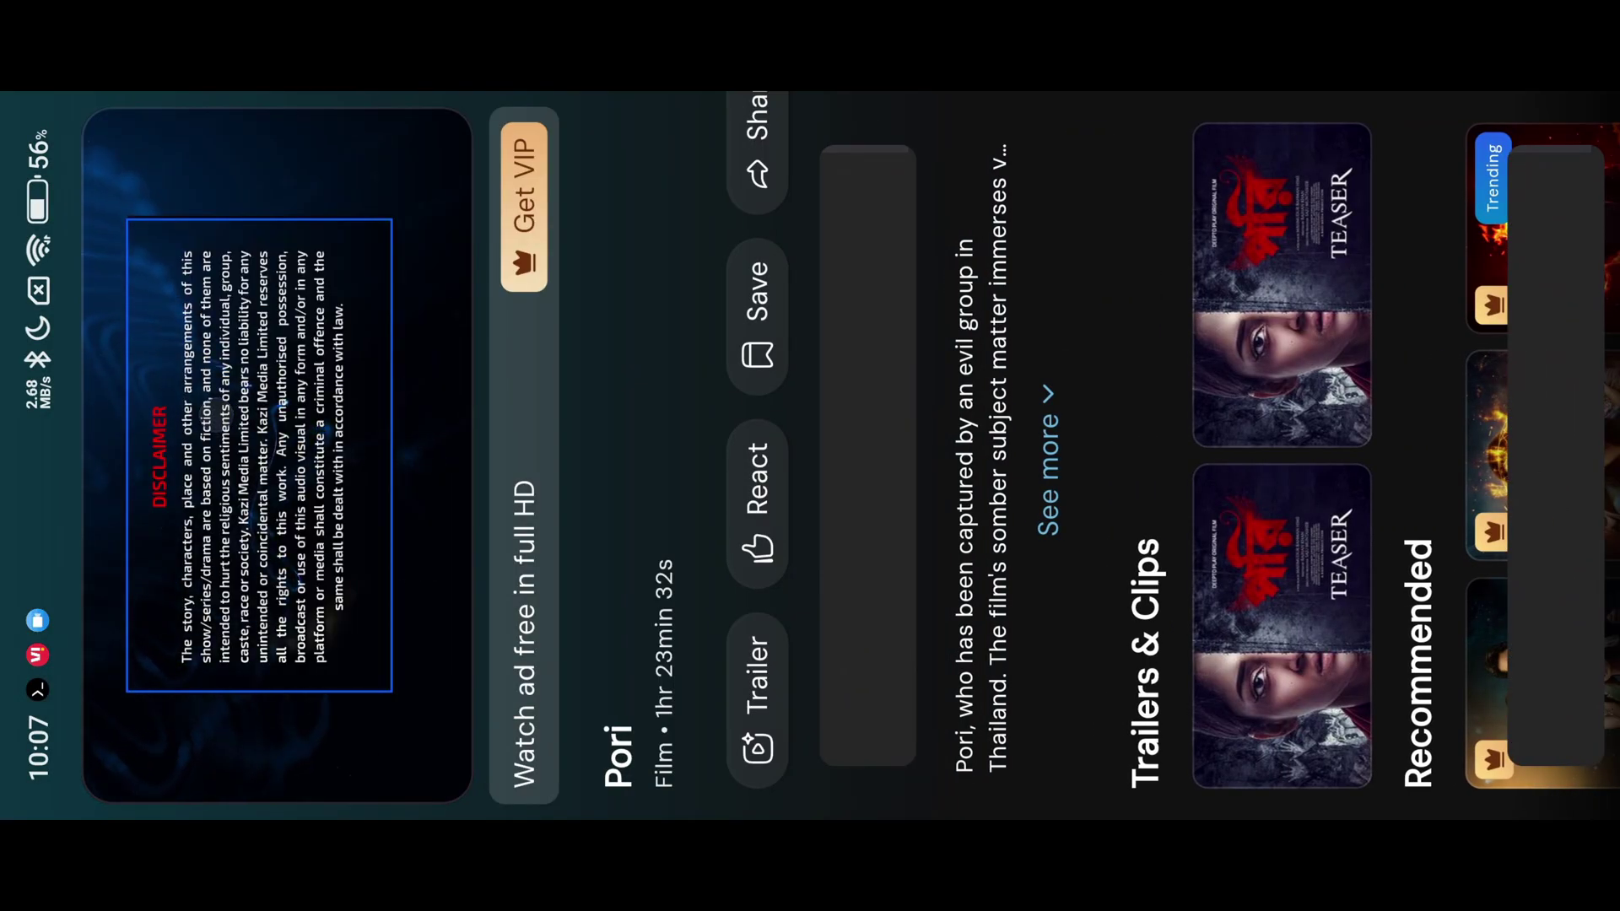
Seek Pori to 01:19:42, then return home and scroll the feed.
{"action": "left_click", "coordinate": [280, 456]}
{"action": "left_click_drag", "start_coordinate": [426, 765], "coordinate": [426, 479]}
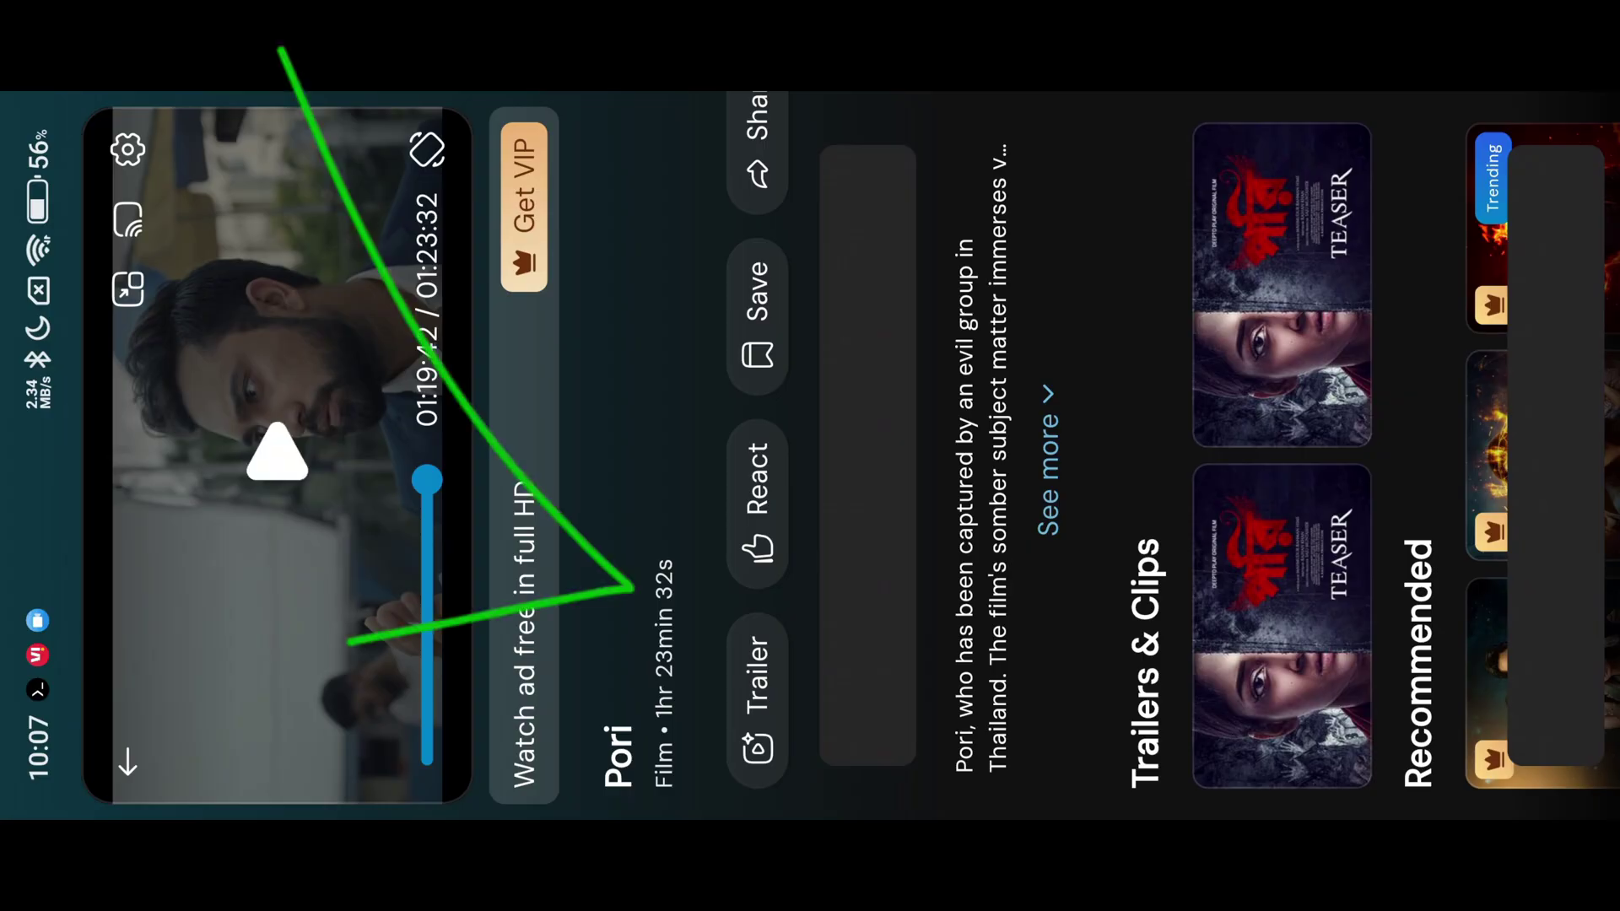
{"action": "key", "text": "Escape"}
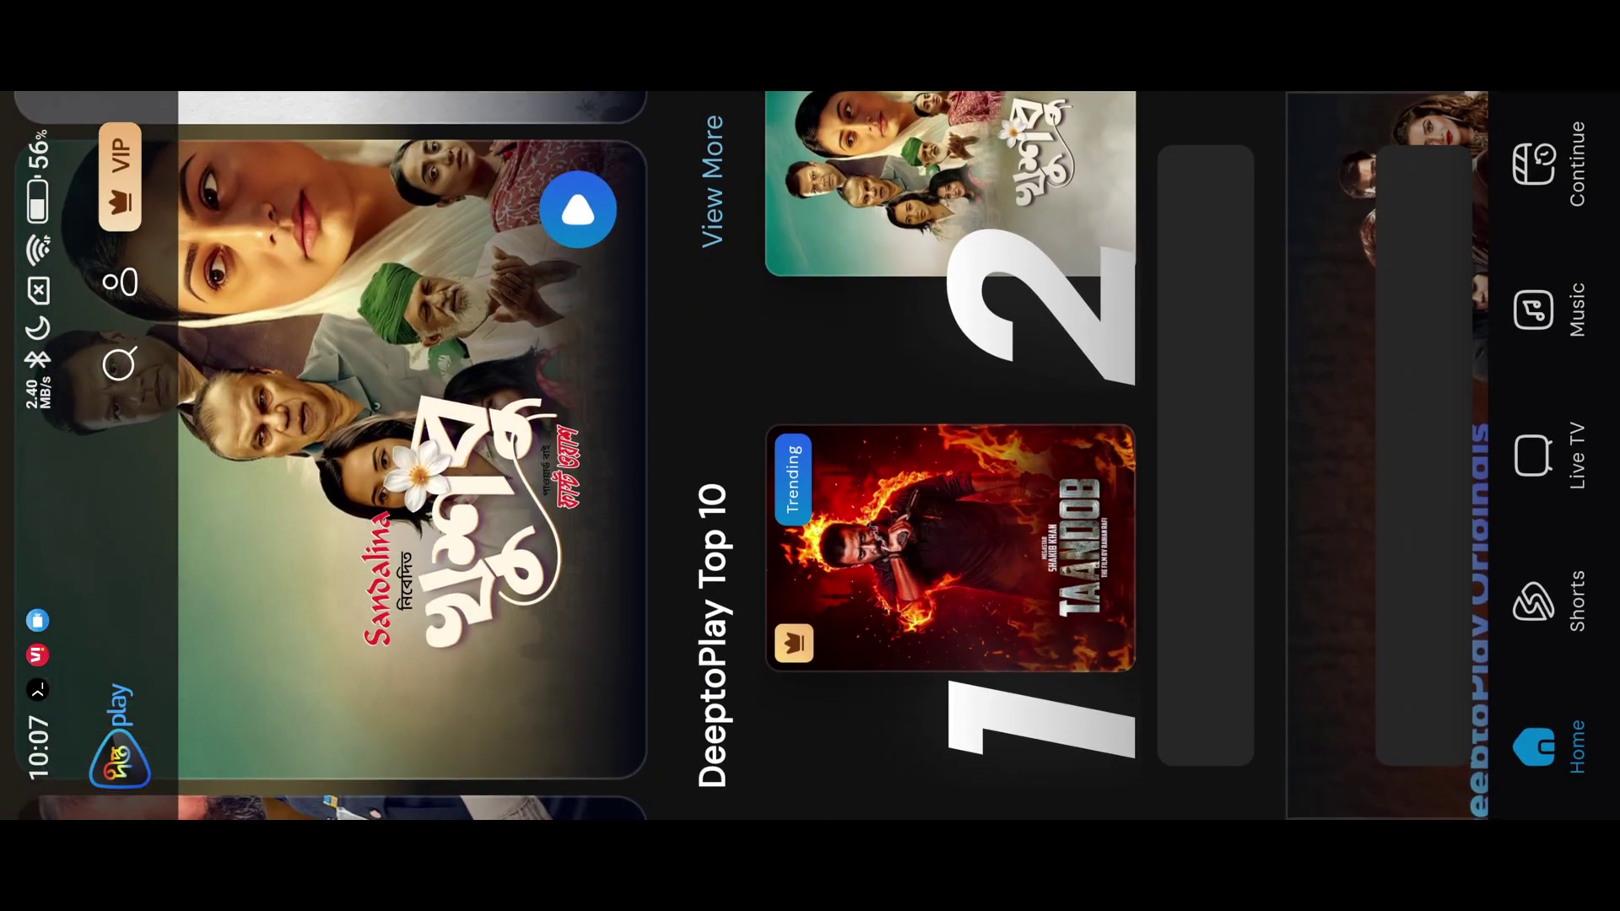
{"action": "mouse_move", "coordinate": [1100, 237]}
{"action": "left_mouse_down"}
{"action": "mouse_move", "coordinate": [834, 238]}
{"action": "mouse_move", "coordinate": [1020, 271]}
{"action": "left_mouse_up"}
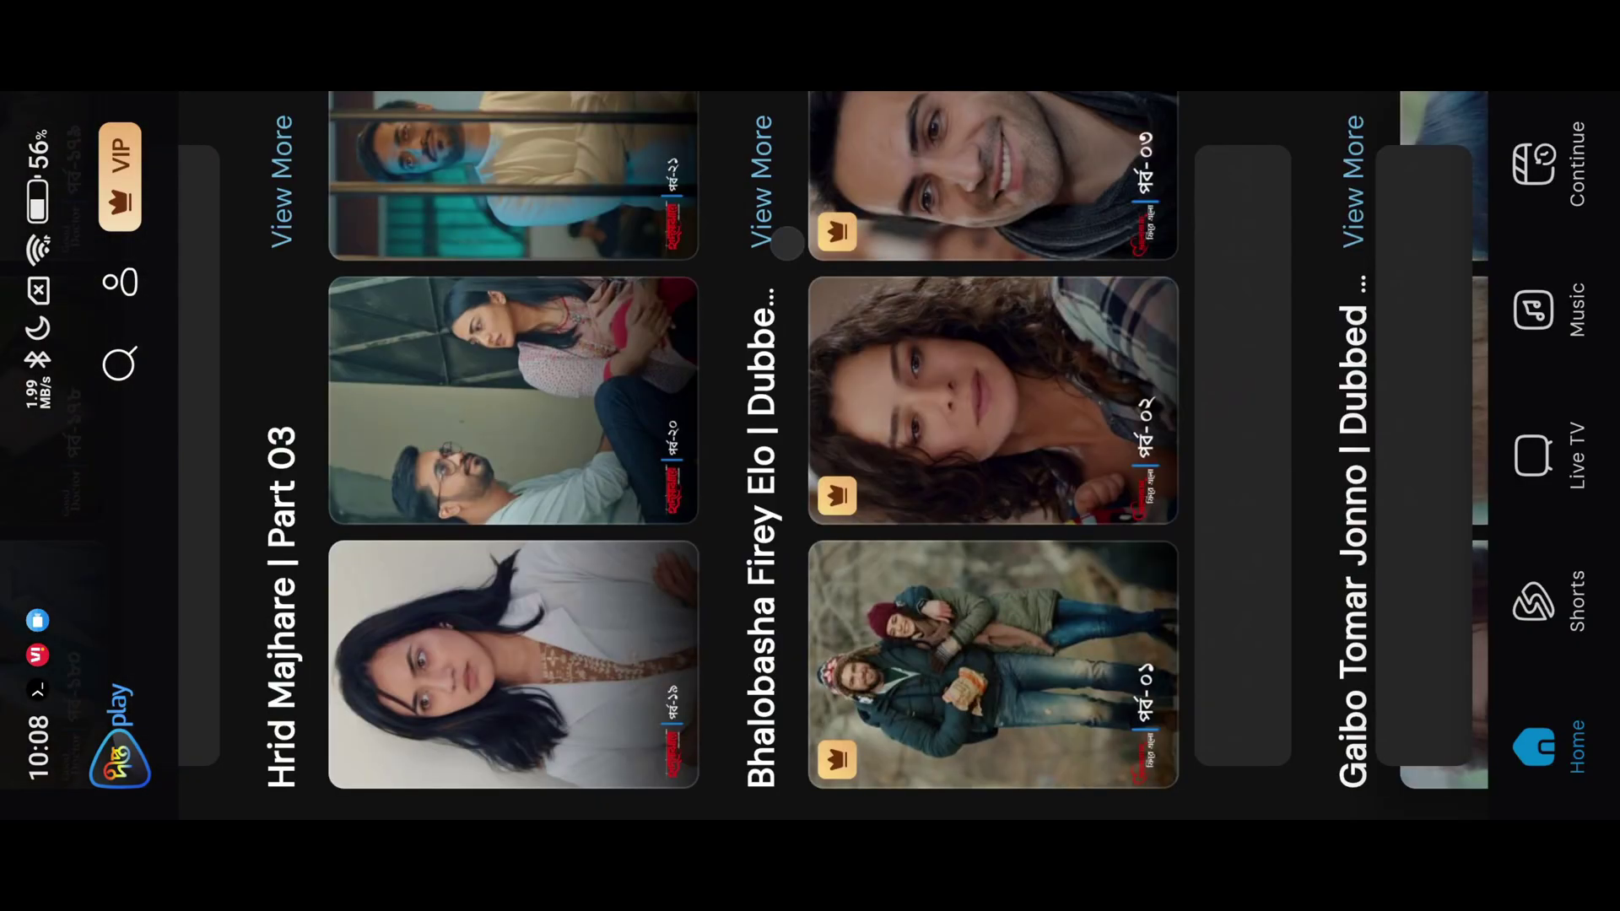
{"action": "scroll", "coordinate": [824, 444], "scroll_direction": "down", "scroll_amount": 10}
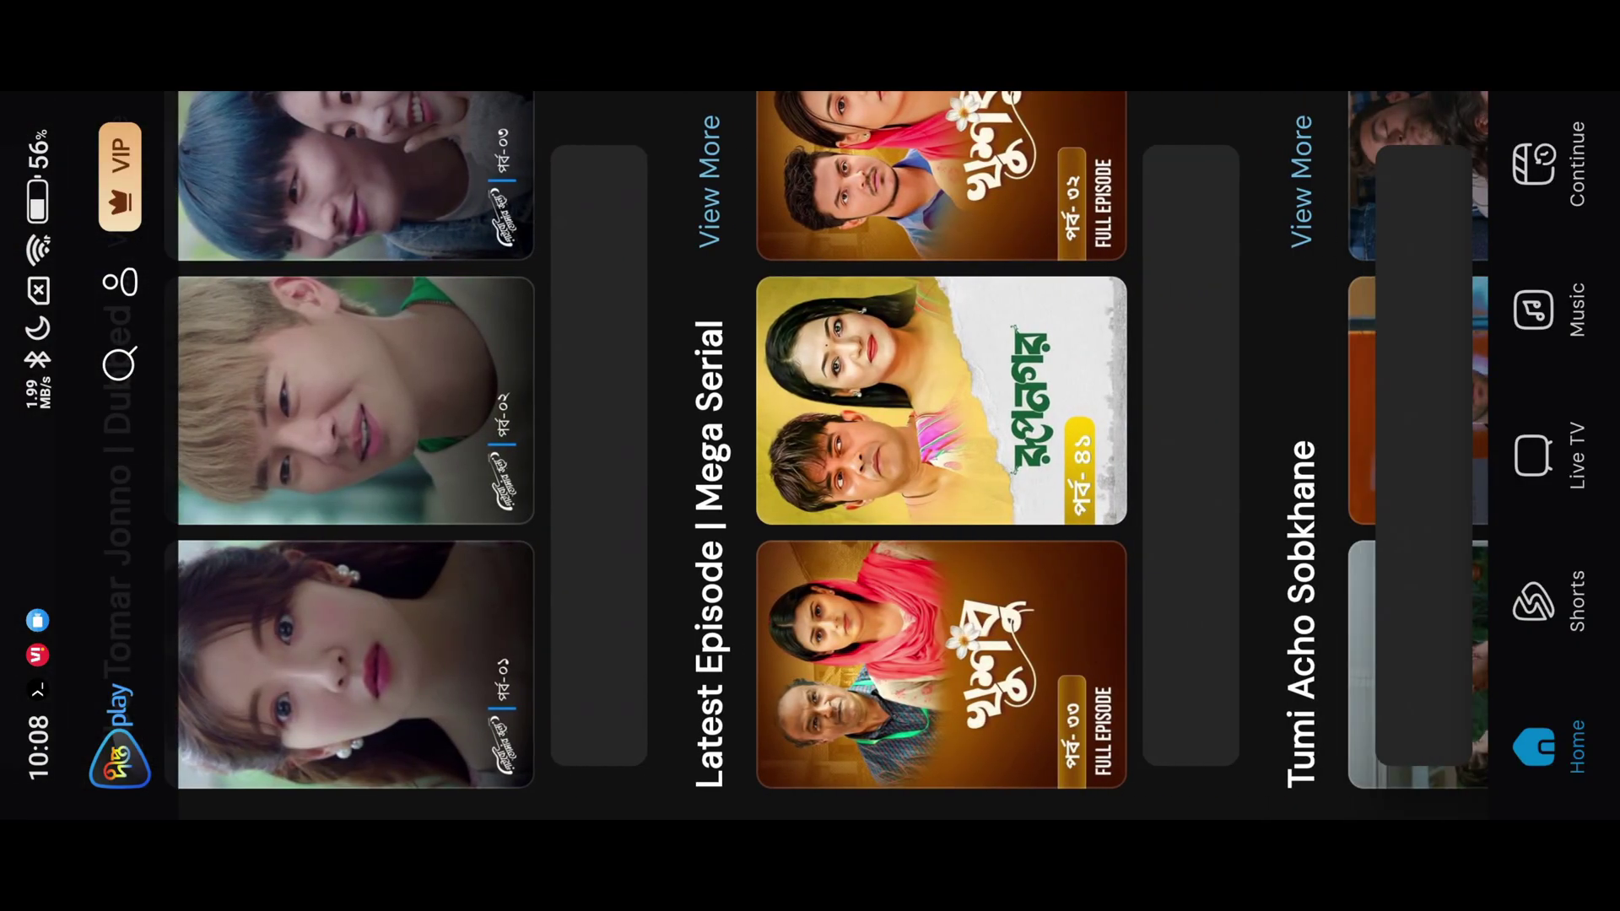